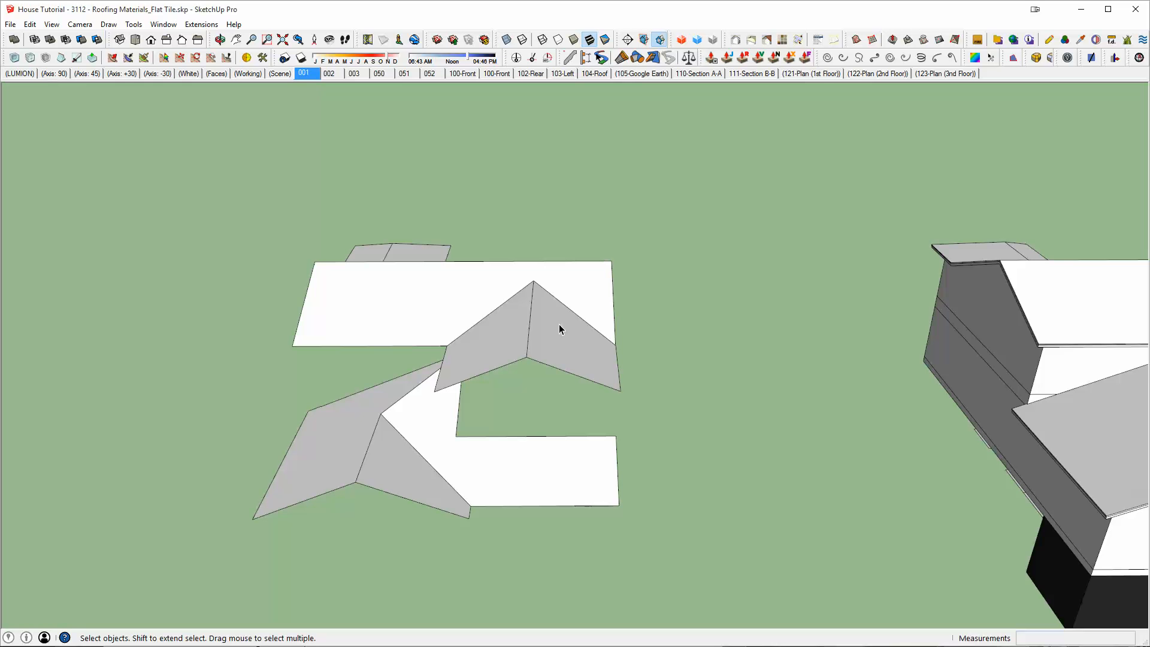
# Paint all connected faces of the upper roof with the Slate Tile Pattern 01 material
pyautogui.scroll(4, 543, 335)
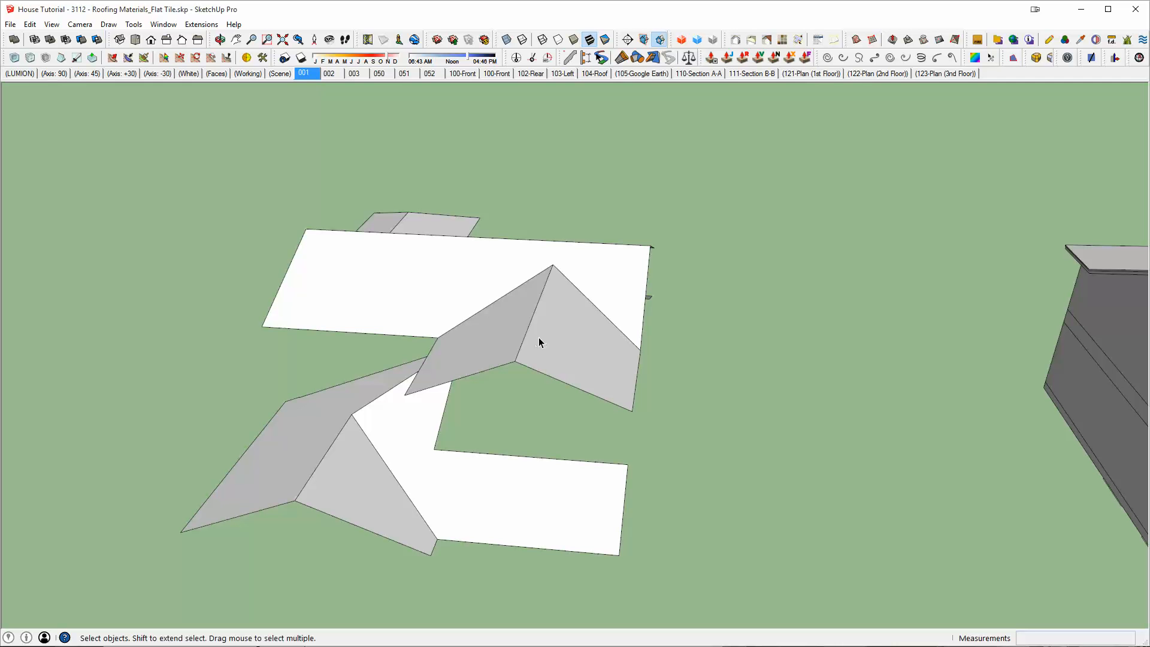
pyautogui.moveTo(543, 339); pyautogui.dragTo(527, 345, button='middle')
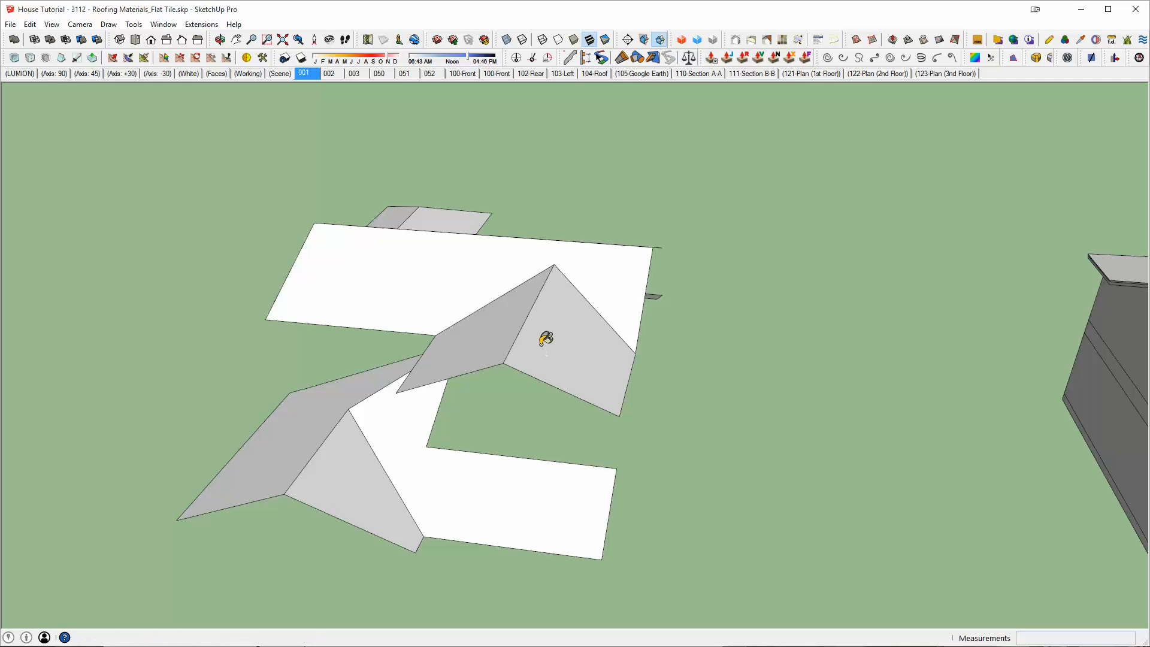
pyautogui.press('b')
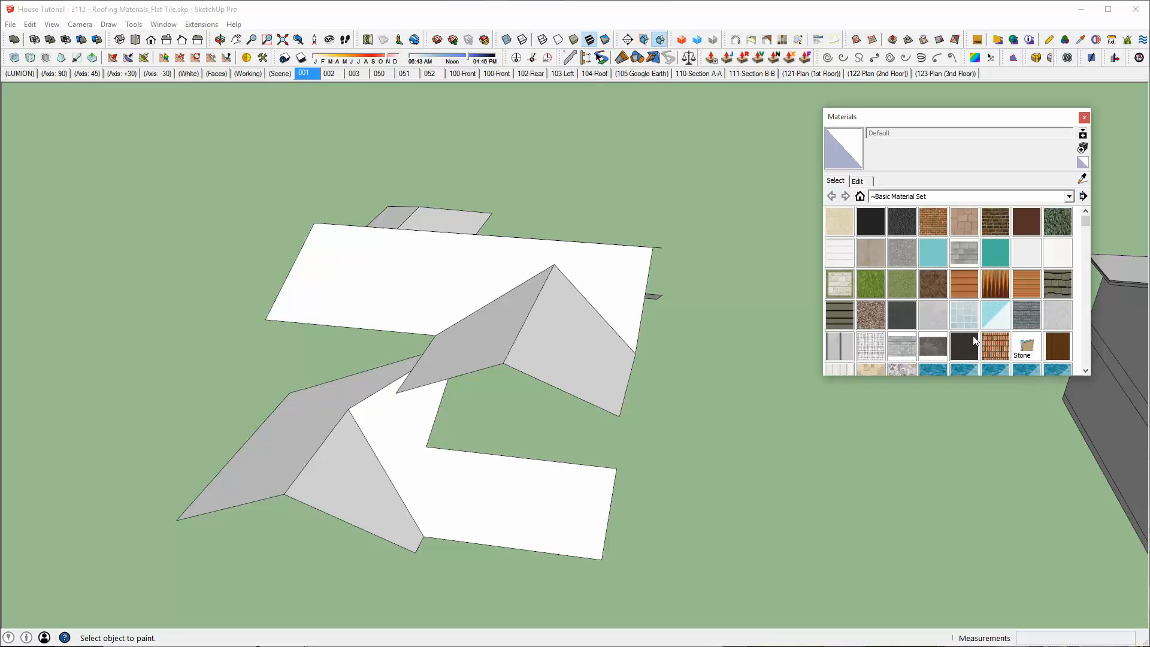
pyautogui.click(907, 347)
pyautogui.moveTo(636, 308); pyautogui.dragTo(542, 395, button='middle')
pyautogui.scroll(3, 542, 395)
pyautogui.press('space')
pyautogui.tripleClick(513, 343)
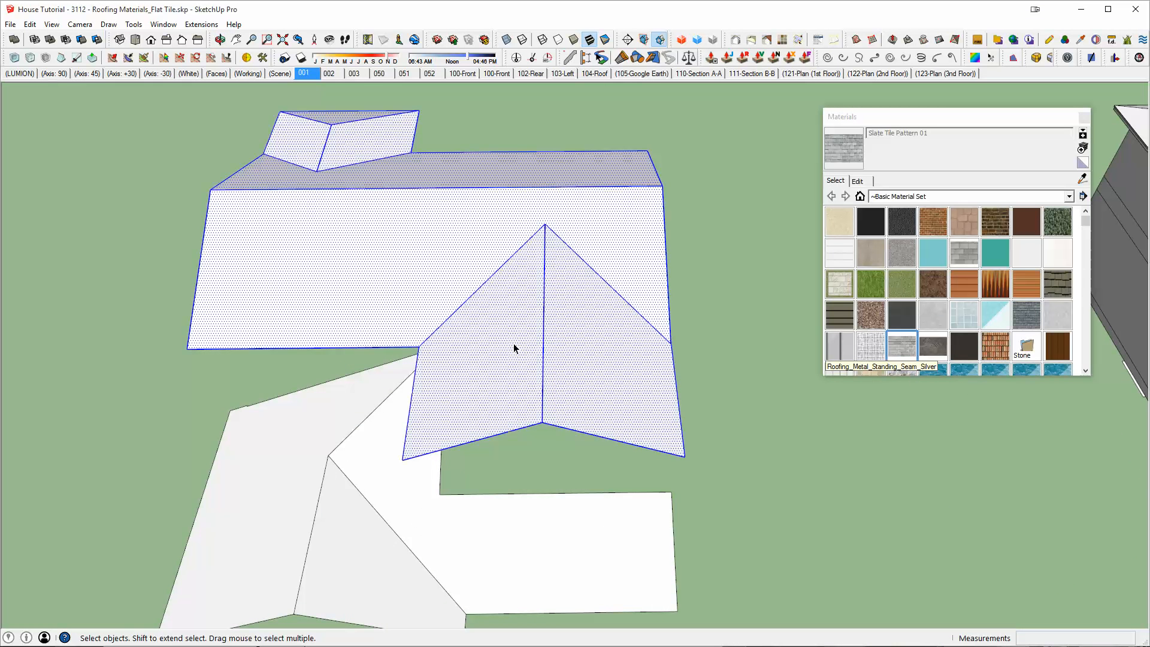
pyautogui.press('b')
pyautogui.click(509, 328)
pyautogui.press('space')
pyautogui.moveTo(547, 329)
pyautogui.mouseDown(button='middle')
pyautogui.moveTo(593, 360)
pyautogui.moveTo(539, 359)
pyautogui.moveTo(530, 377)
pyautogui.moveTo(458, 303)
pyautogui.moveTo(403, 314)
pyautogui.moveTo(595, 290)
pyautogui.moveTo(508, 330)
pyautogui.moveTo(645, 267)
pyautogui.mouseUp(button='middle')
pyautogui.click(738, 401)
pyautogui.moveTo(606, 333); pyautogui.dragTo(621, 361, button='middle')
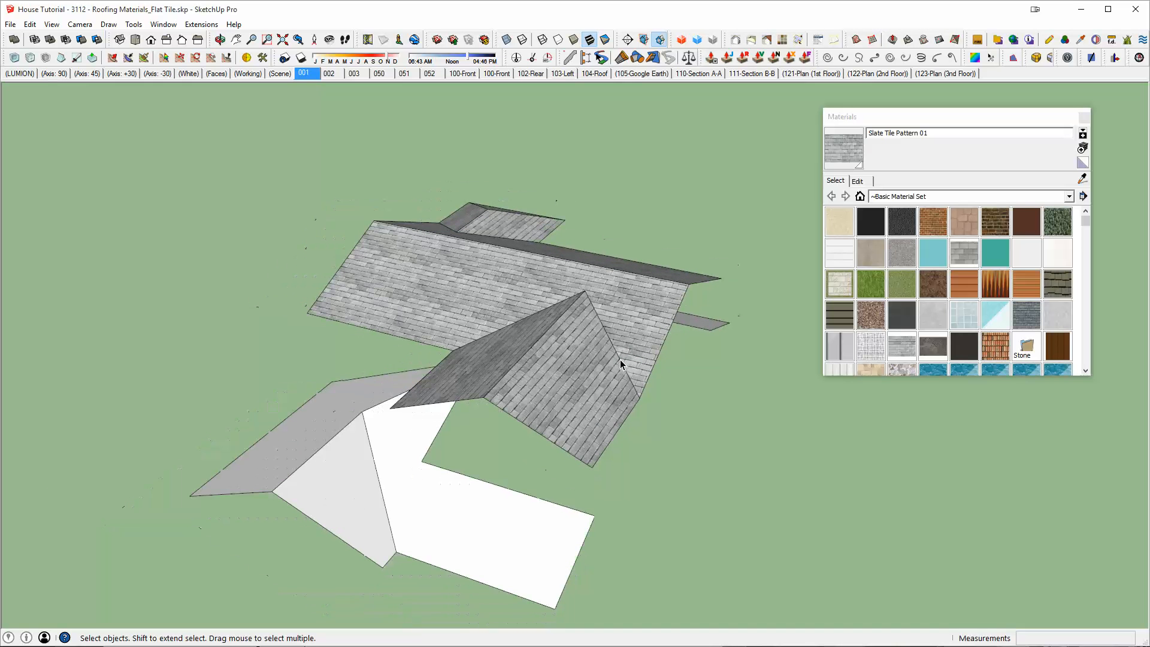
# Undo the slate tile painting on the upper roof
pyautogui.hotkey('ctrl', 'z')
pyautogui.moveTo(587, 386); pyautogui.dragTo(590, 327, button='middle')
pyautogui.moveTo(308, 410); pyautogui.dragTo(513, 346, button='middle')
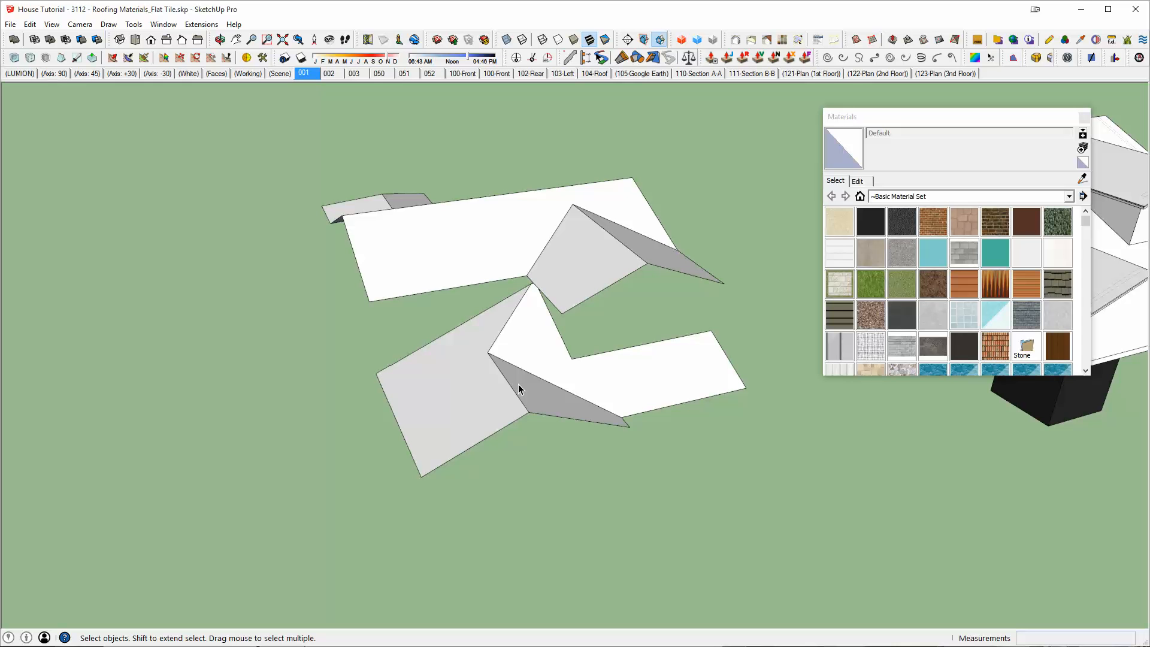
pyautogui.moveTo(529, 383); pyautogui.dragTo(565, 394, button='middle')
pyautogui.scroll(-1, 531, 398)
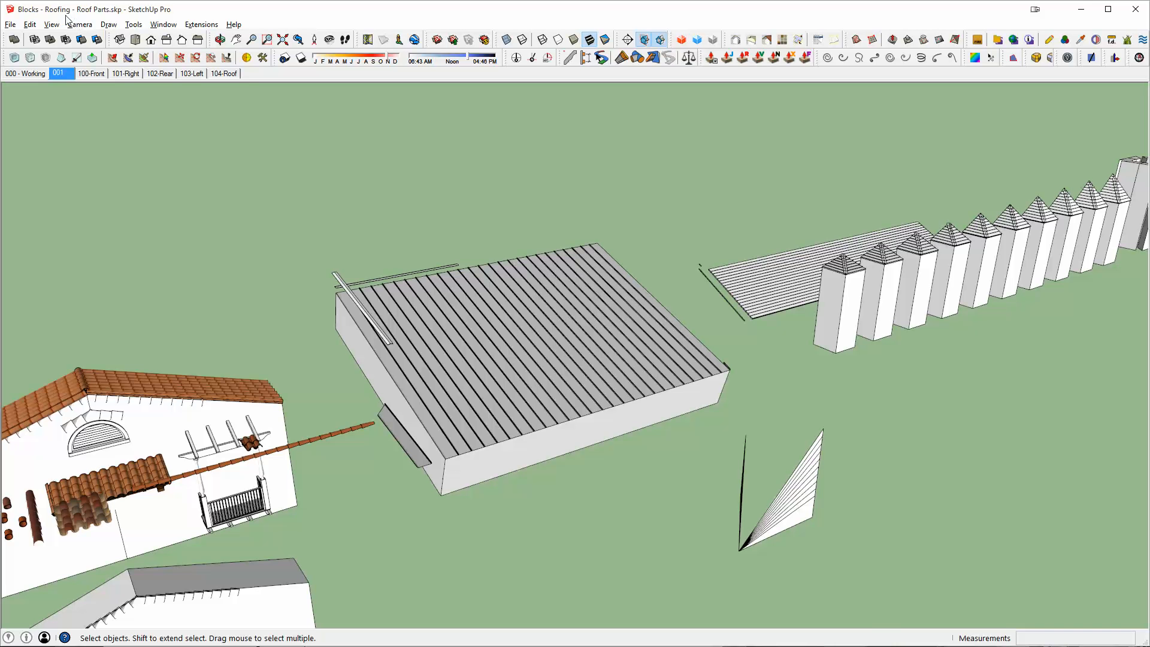
# Examine the clay-tiled sample house in the Blocks - Roofing - Roof Parts file, including its gable end and tiled awning
pyautogui.moveTo(443, 314); pyautogui.dragTo(677, 329, button='middle')
pyautogui.scroll(5, 506, 380)
pyautogui.keyDown('shift'); pyautogui.moveTo(504, 380); pyautogui.dragTo(580, 326, button='middle'); pyautogui.keyUp('shift')
pyautogui.scroll(3, 529, 361)
pyautogui.moveTo(611, 375); pyautogui.dragTo(638, 273, button='middle')
pyautogui.click(634, 338)
pyautogui.moveTo(692, 342); pyautogui.dragTo(660, 486, button='middle')
pyautogui.scroll(3, 619, 310)
pyautogui.scroll(-3, 756, 451)
pyautogui.keyDown('shift'); pyautogui.moveTo(755, 451); pyautogui.dragTo(692, 384, button='middle'); pyautogui.keyUp('shift')
pyautogui.moveTo(693, 383); pyautogui.dragTo(557, 413, button='middle')
pyautogui.scroll(-1, 526, 503)
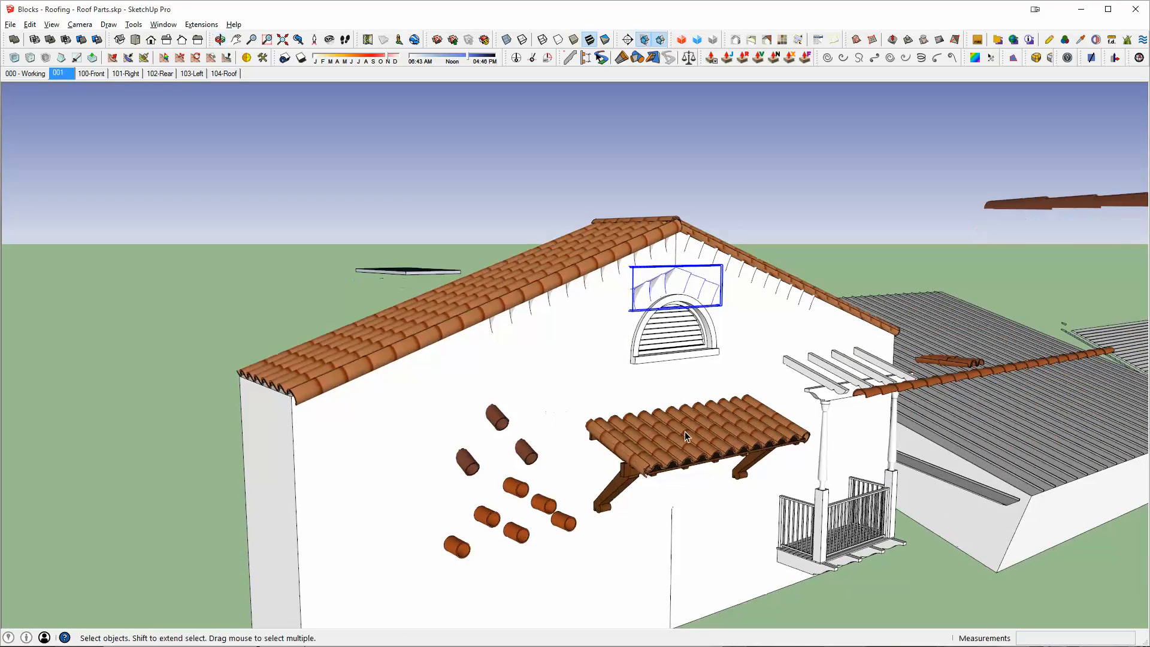
# Examine the loose barrel tiles, the awning, the house's tiled roof slopes and the solar panel
pyautogui.moveTo(572, 509); pyautogui.dragTo(540, 309, button='middle')
pyautogui.moveTo(572, 224); pyautogui.dragTo(552, 197, button='middle')
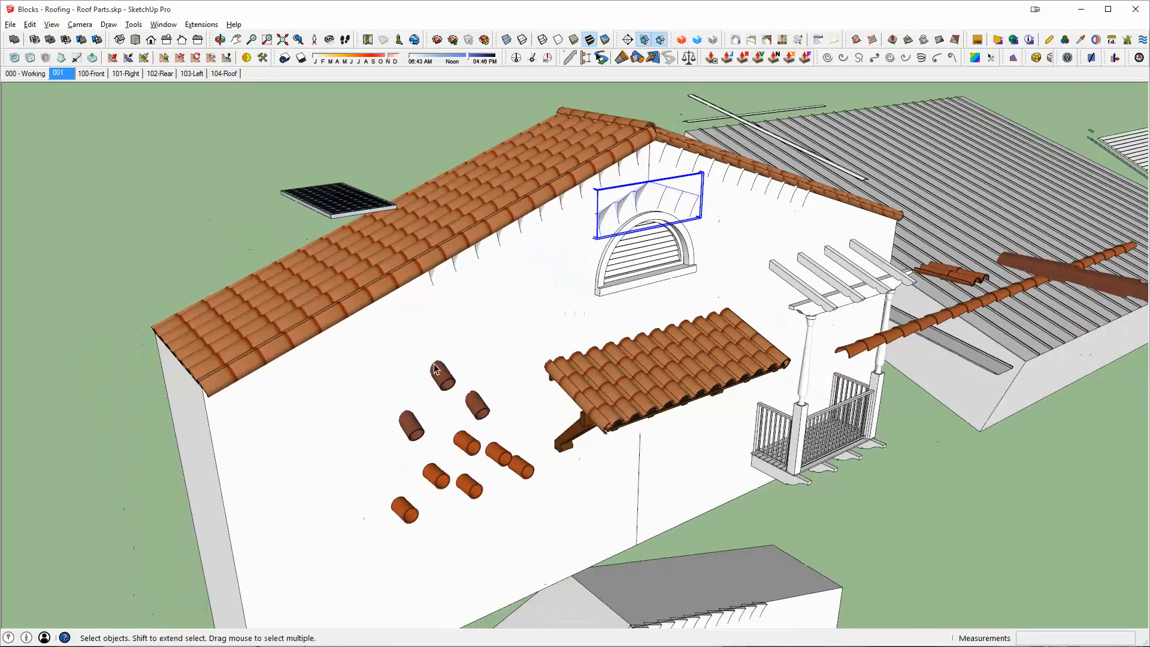
pyautogui.moveTo(414, 448); pyautogui.dragTo(449, 446, button='middle')
pyautogui.keyDown('shift'); pyautogui.moveTo(449, 446); pyautogui.dragTo(569, 370, button='middle'); pyautogui.keyUp('shift')
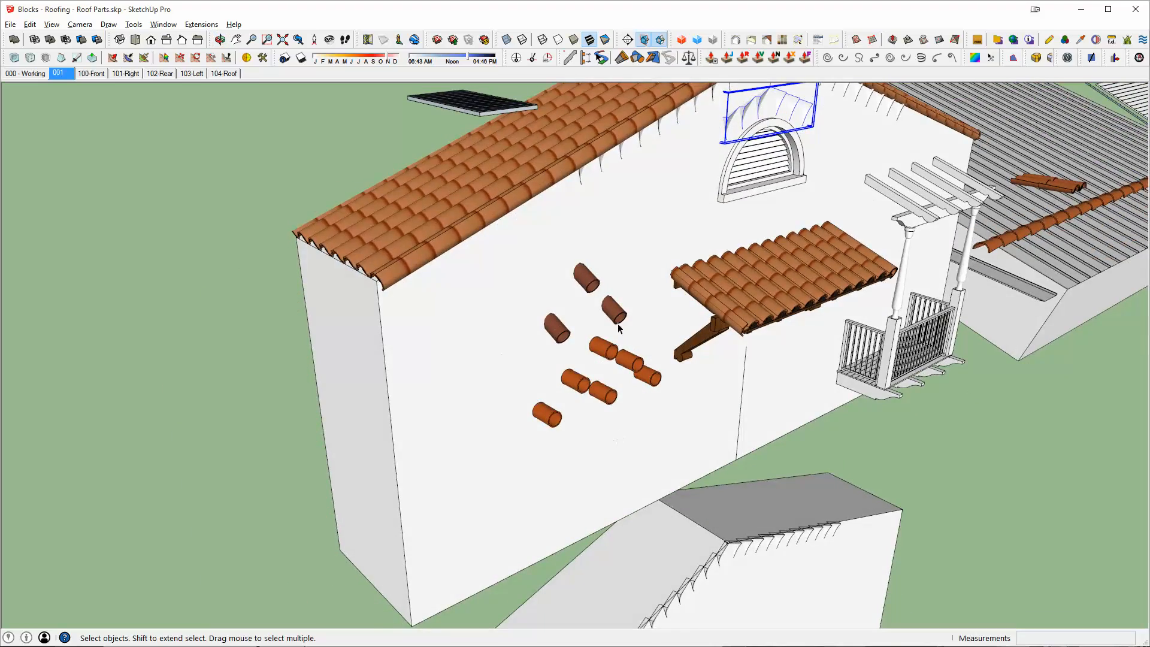
pyautogui.scroll(-1, 629, 329)
pyautogui.scroll(2, 746, 292)
pyautogui.moveTo(848, 287); pyautogui.dragTo(506, 243, button='middle')
pyautogui.moveTo(872, 256); pyautogui.dragTo(736, 367, button='middle')
pyautogui.moveTo(844, 238); pyautogui.dragTo(609, 429, button='middle')
pyautogui.scroll(-4, 813, 260)
pyautogui.moveTo(643, 382); pyautogui.dragTo(575, 395, button='middle')
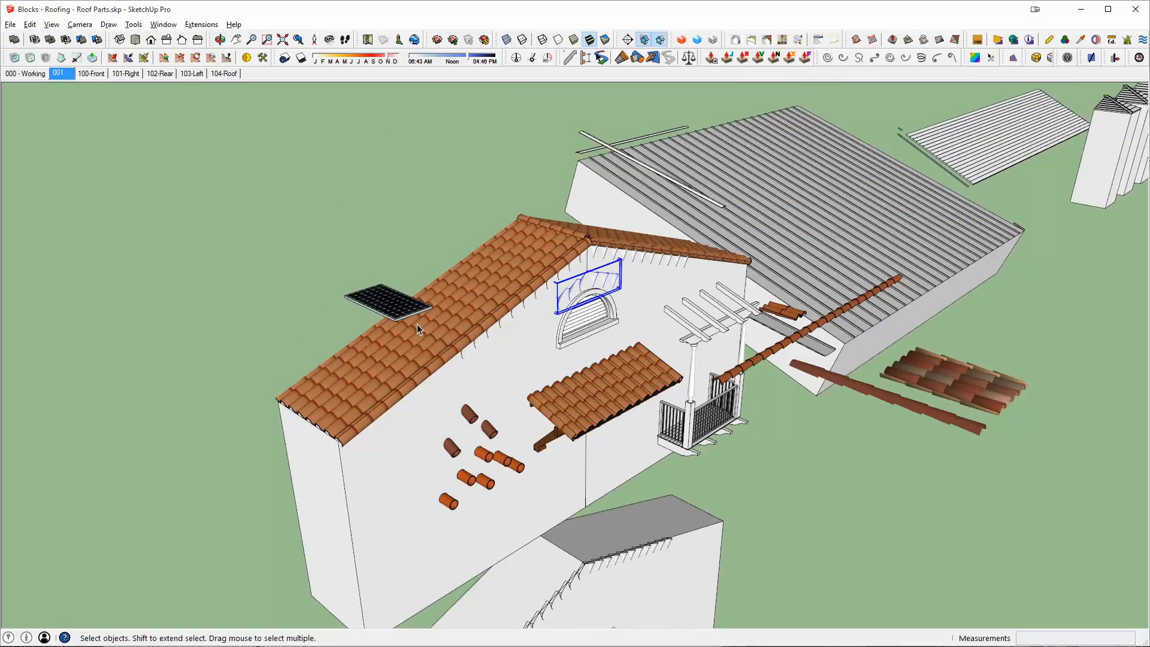
pyautogui.moveTo(808, 261); pyautogui.dragTo(539, 329, button='middle')
pyautogui.scroll(8, 419, 333)
pyautogui.moveTo(374, 336); pyautogui.dragTo(184, 249, button='middle')
pyautogui.scroll(-10, 324, 368)
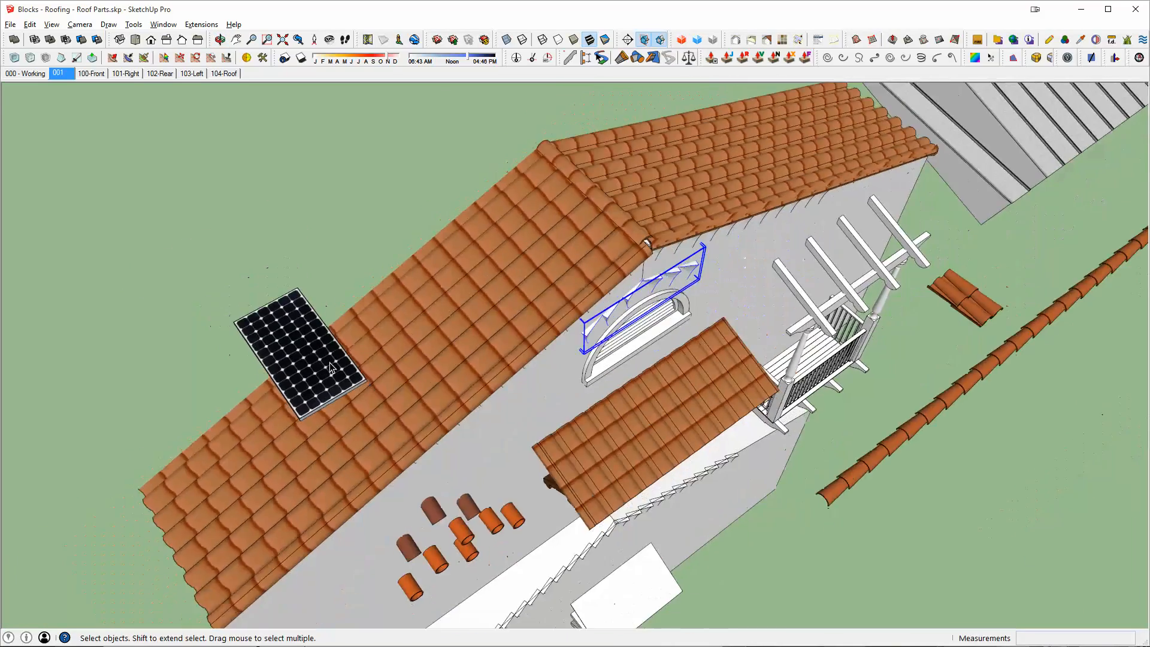
pyautogui.moveTo(333, 369); pyautogui.dragTo(424, 306, button='middle')
# Examine the panels and raised seams of the standing-seam metal roof sample up close
pyautogui.keyDown('shift'); pyautogui.moveTo(916, 249); pyautogui.dragTo(677, 226, button='middle'); pyautogui.keyUp('shift')
pyautogui.moveTo(649, 405); pyautogui.dragTo(462, 502, button='middle')
pyautogui.moveTo(690, 376); pyautogui.dragTo(573, 363, button='middle')
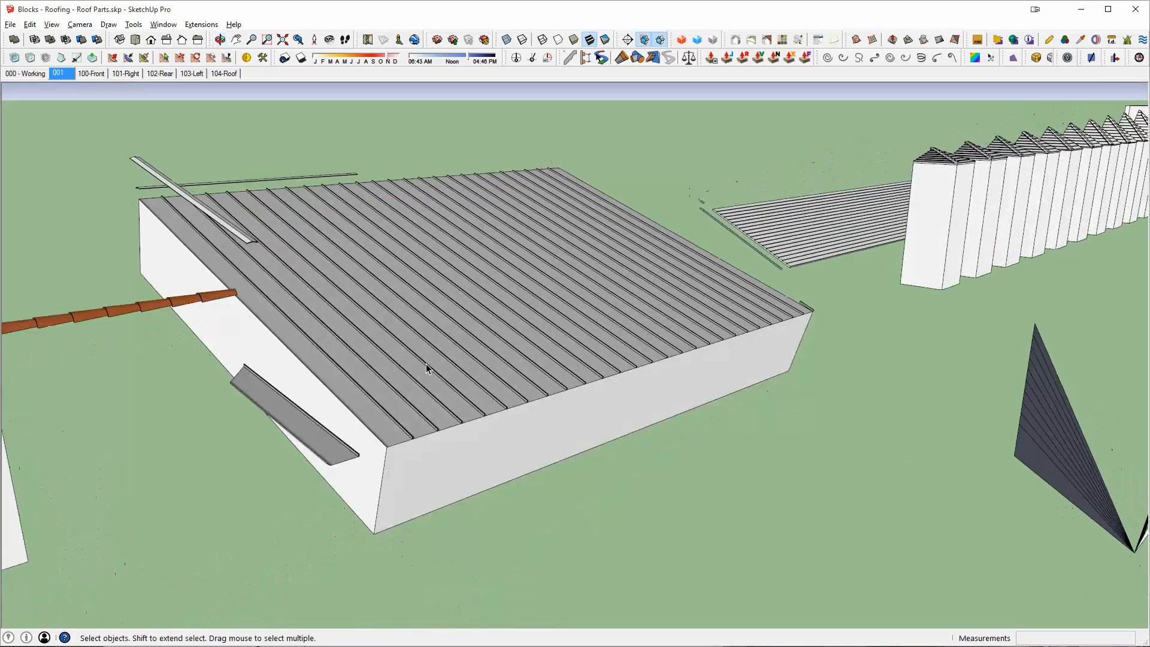
pyautogui.scroll(3, 494, 302)
pyautogui.scroll(5, 631, 302)
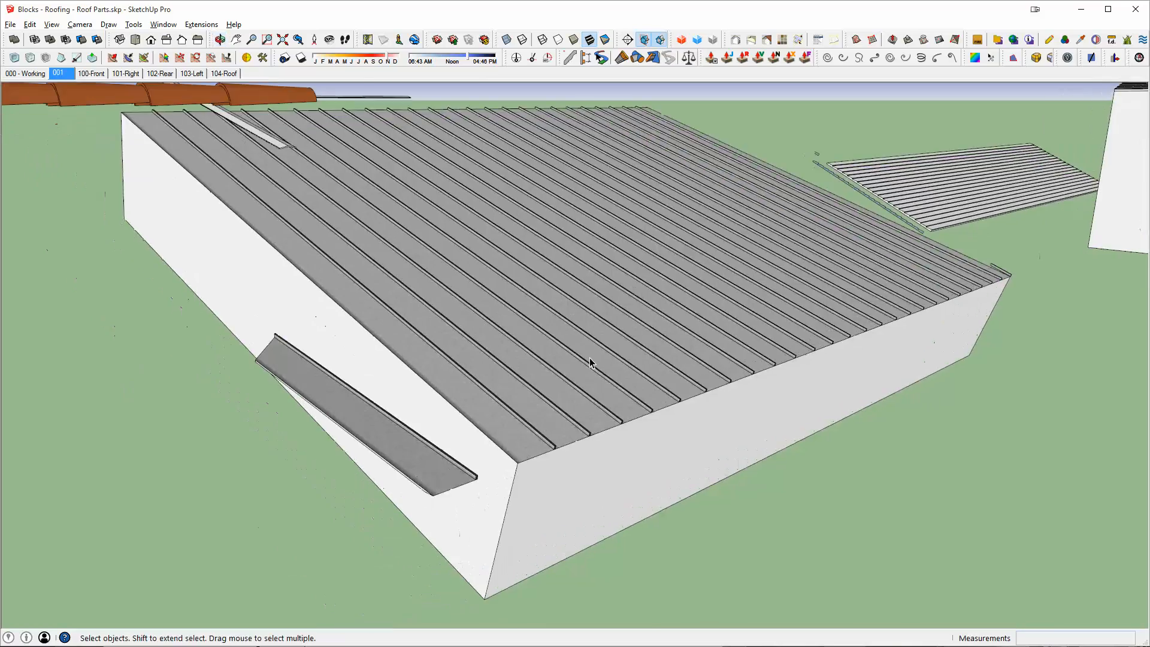
pyautogui.moveTo(654, 423); pyautogui.dragTo(497, 371, button='middle')
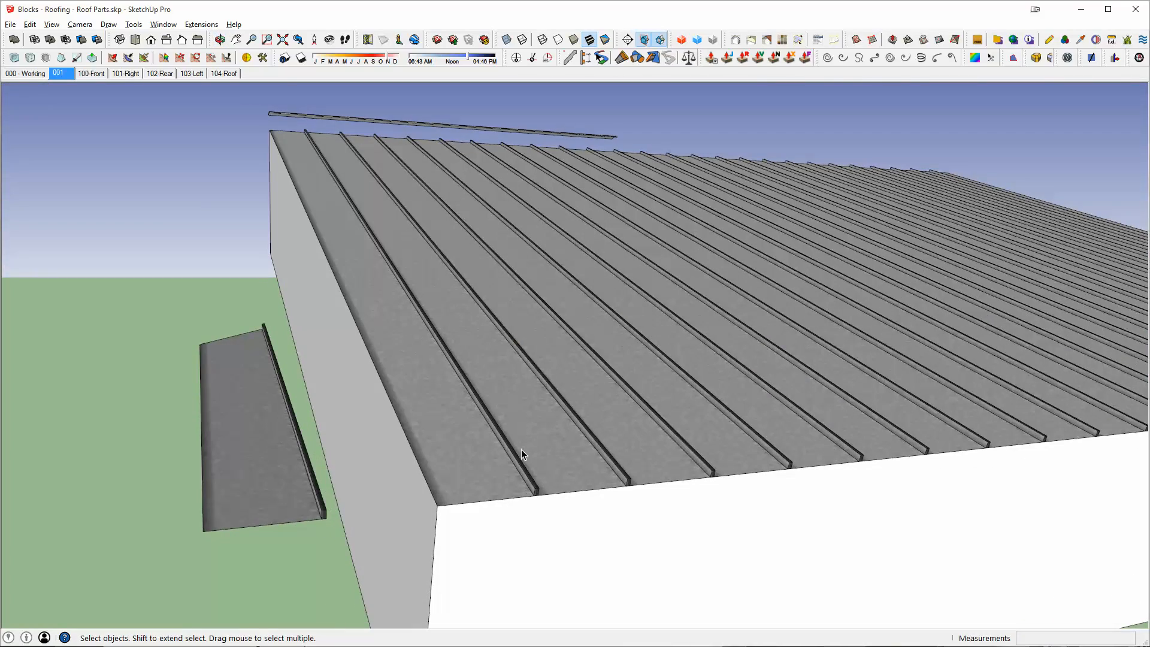
pyautogui.scroll(5, 548, 486)
pyautogui.moveTo(545, 484); pyautogui.dragTo(466, 400, button='middle')
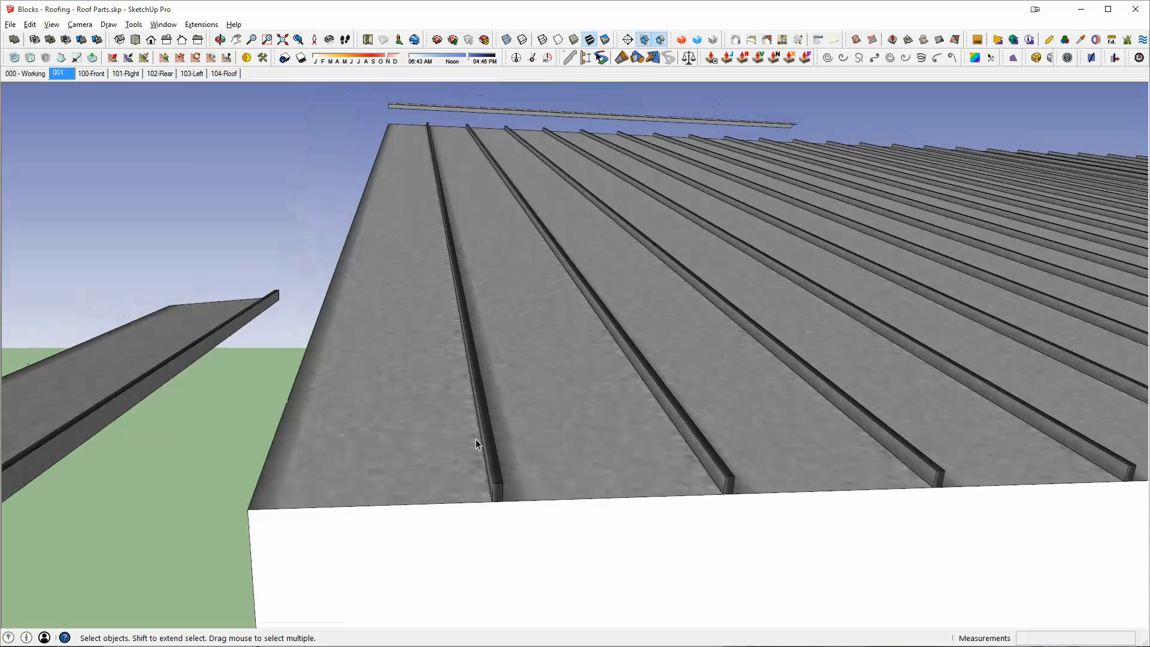
pyautogui.moveTo(501, 489); pyautogui.dragTo(465, 451, button='middle')
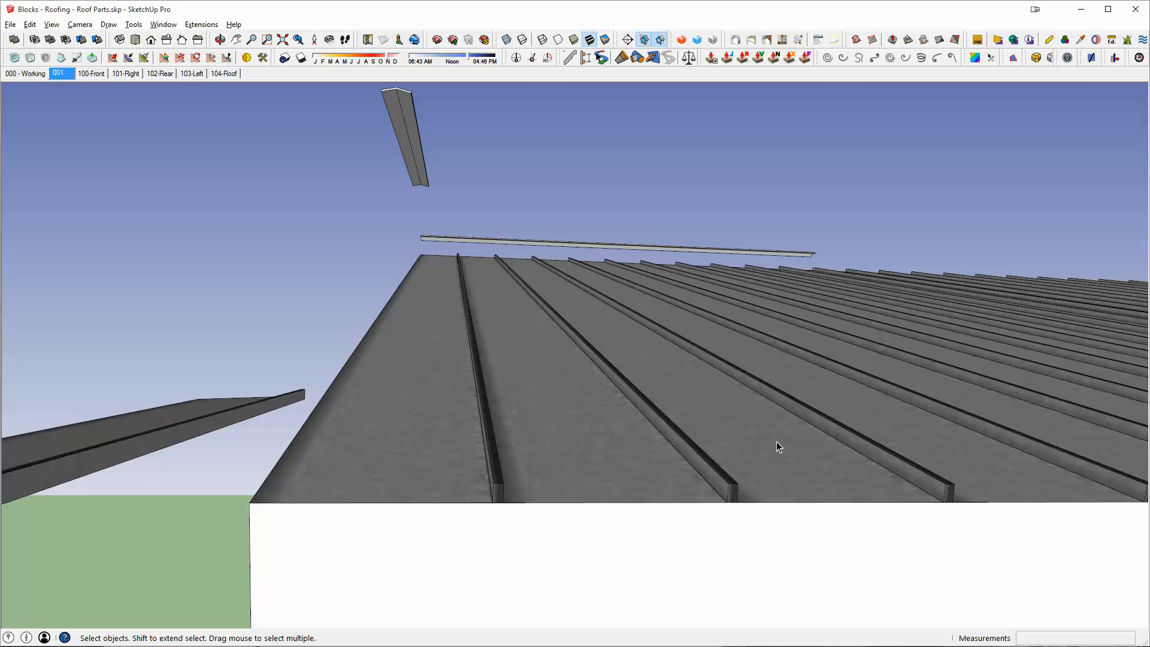
# Inspect the separate metal trim pieces floating above the standing-seam roof, selecting the sloped one
pyautogui.moveTo(555, 304); pyautogui.dragTo(630, 357, button='middle')
pyautogui.scroll(-2, 631, 356)
pyautogui.moveTo(584, 319); pyautogui.dragTo(896, 506, button='middle')
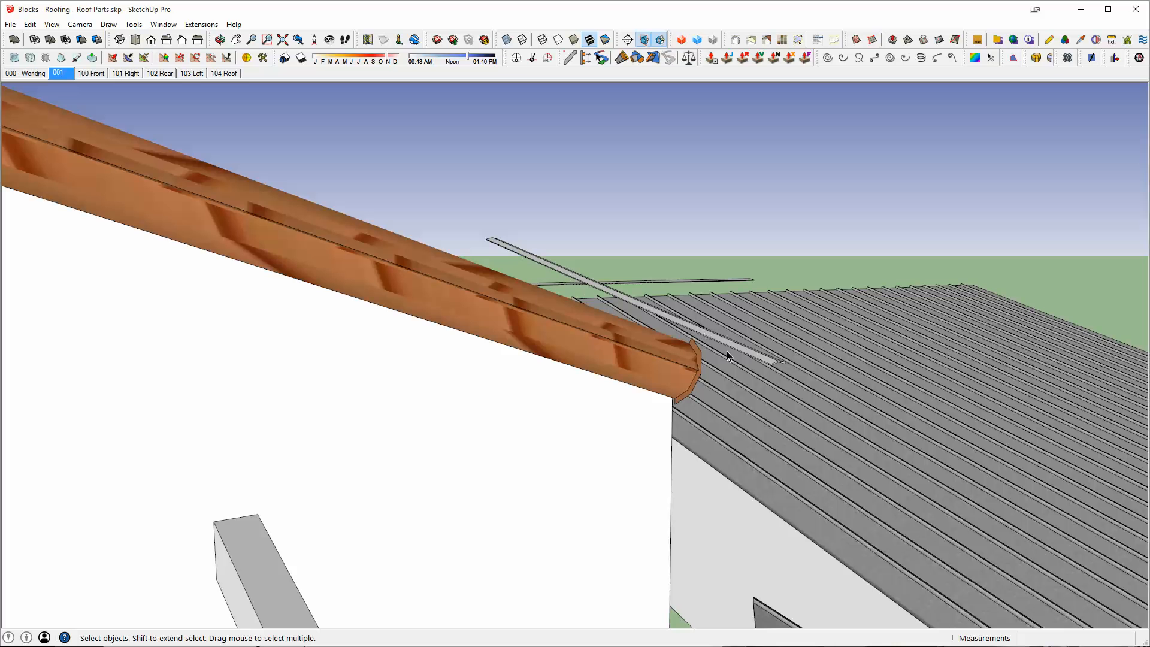
pyautogui.moveTo(539, 267); pyautogui.dragTo(487, 326, button='middle')
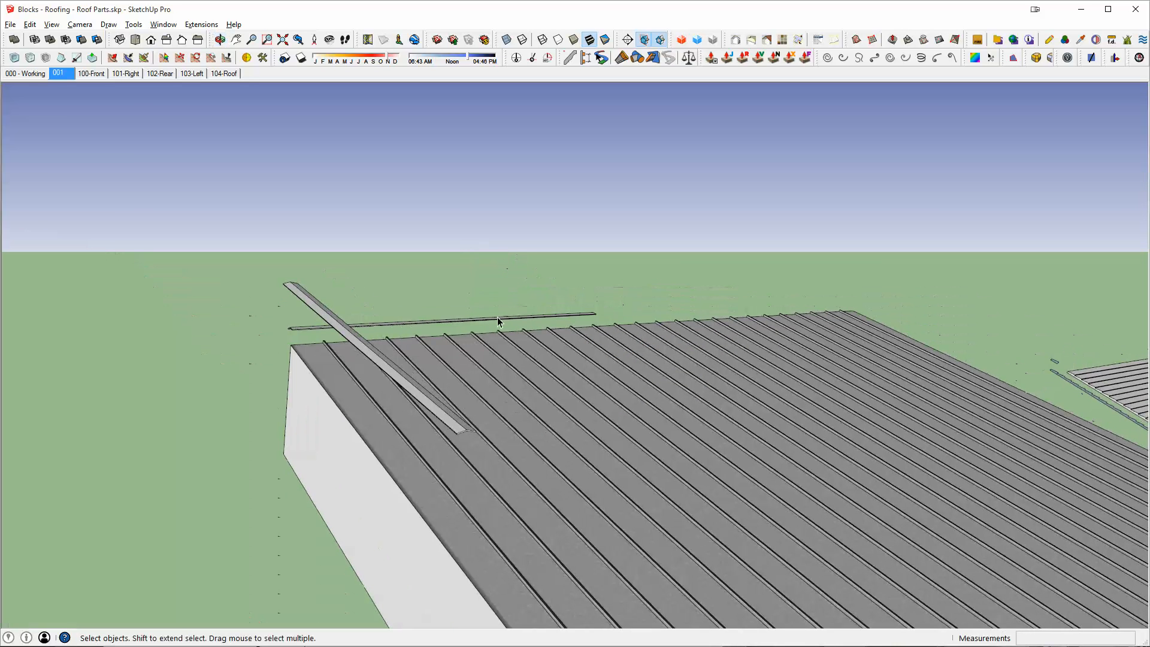
pyautogui.click(472, 322)
pyautogui.click(368, 341)
pyautogui.moveTo(526, 358); pyautogui.dragTo(433, 362, button='middle')
pyautogui.scroll(-3, 581, 408)
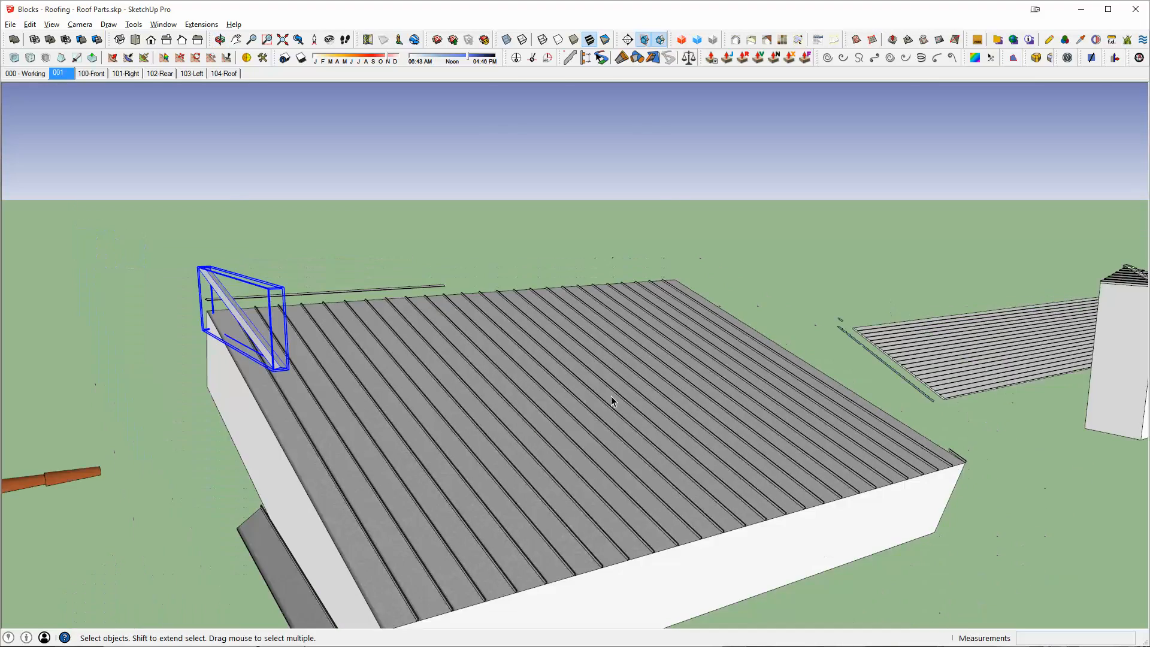
# Examine the flat tile roof sample and its sawtooth edge profile, and select the roof sample
pyautogui.moveTo(695, 405); pyautogui.dragTo(383, 449, button='middle')
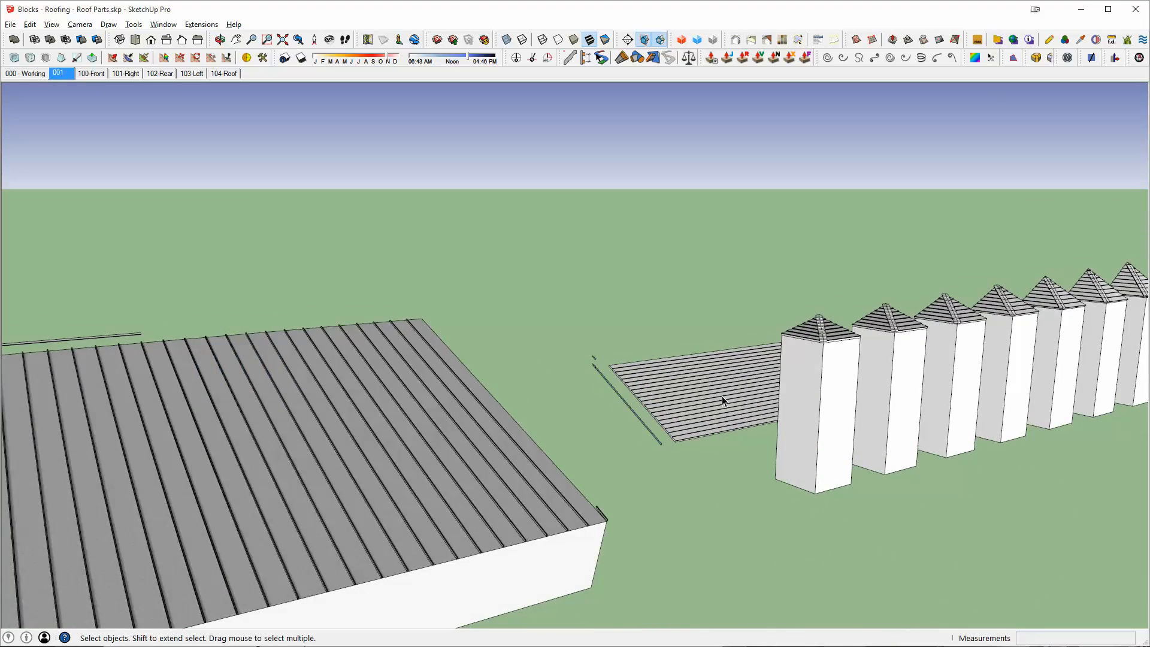
pyautogui.scroll(3, 721, 400)
pyautogui.moveTo(693, 401); pyautogui.dragTo(578, 445, button='middle')
pyautogui.scroll(2, 539, 434)
pyautogui.moveTo(502, 427); pyautogui.dragTo(522, 360, button='middle')
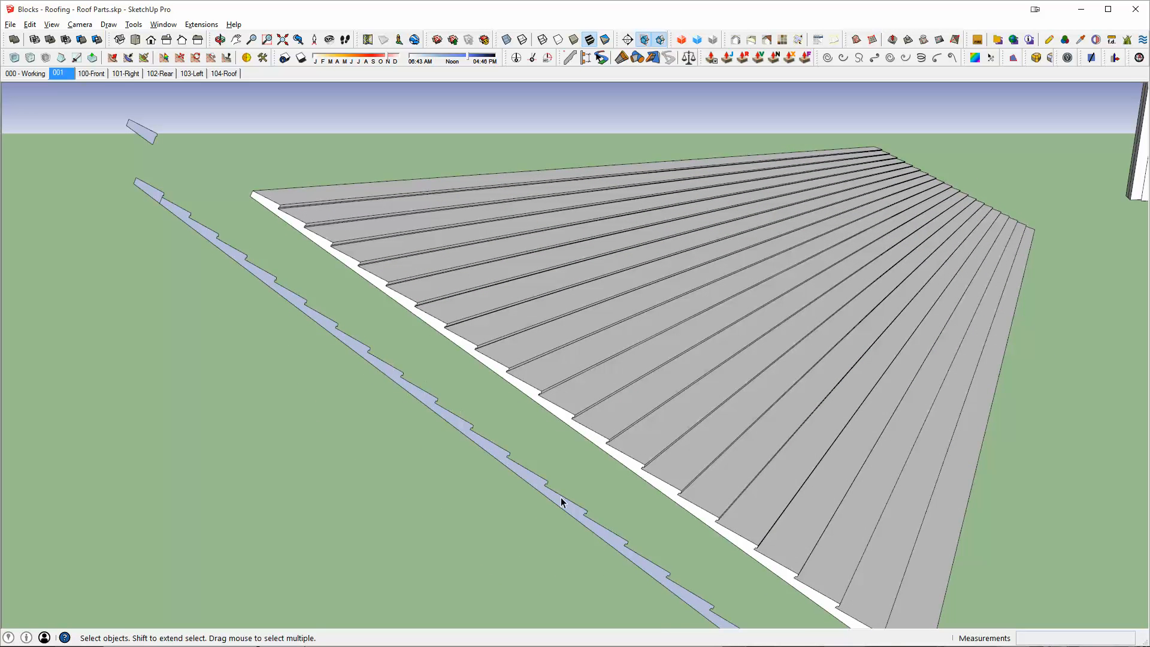
pyautogui.moveTo(614, 544); pyautogui.dragTo(487, 488, button='middle')
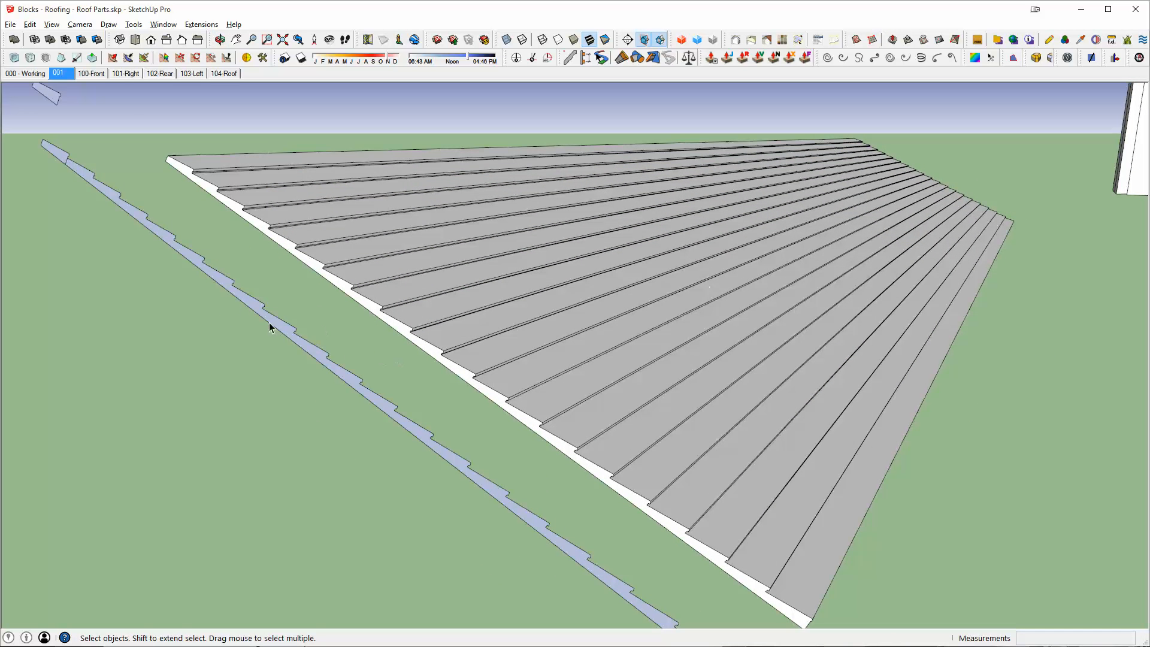
pyautogui.scroll(-2, 575, 521)
pyautogui.keyDown('shift'); pyautogui.moveTo(561, 544); pyautogui.dragTo(494, 509, button='middle'); pyautogui.keyUp('shift')
pyautogui.scroll(-1, 538, 518)
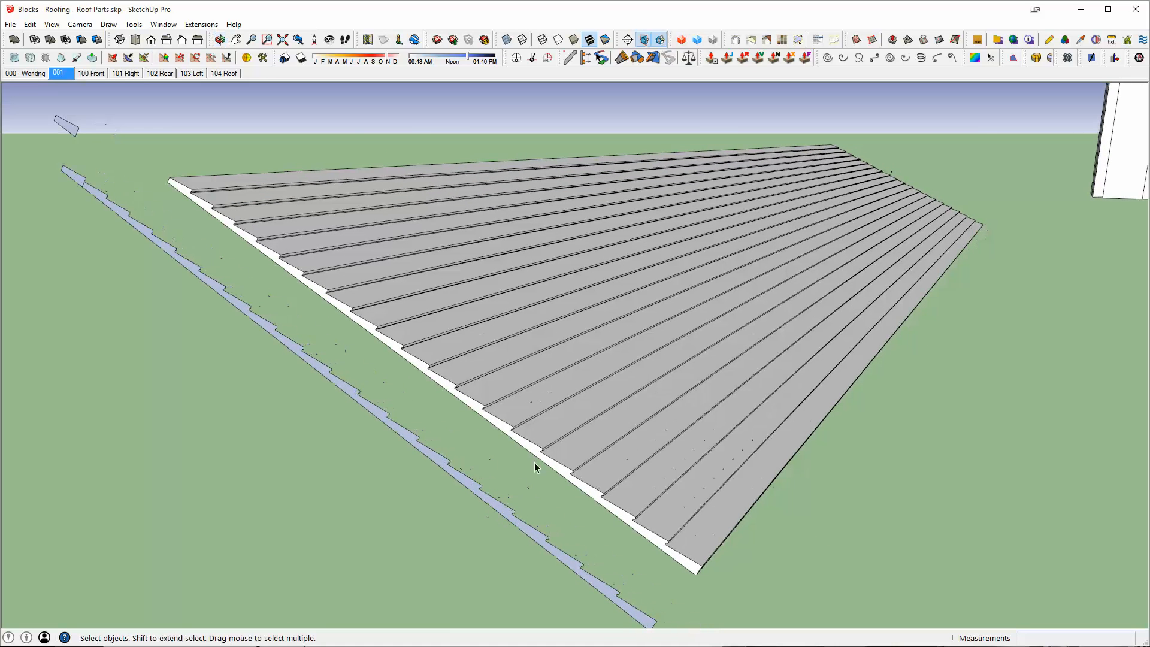
pyautogui.click(807, 188)
# Examine the row of tower blocks with flat tile roofs and their hip cap tiles
pyautogui.moveTo(621, 311); pyautogui.dragTo(646, 258, button='middle')
pyautogui.scroll(2, 672, 360)
pyautogui.moveTo(692, 375); pyautogui.dragTo(636, 426, button='middle')
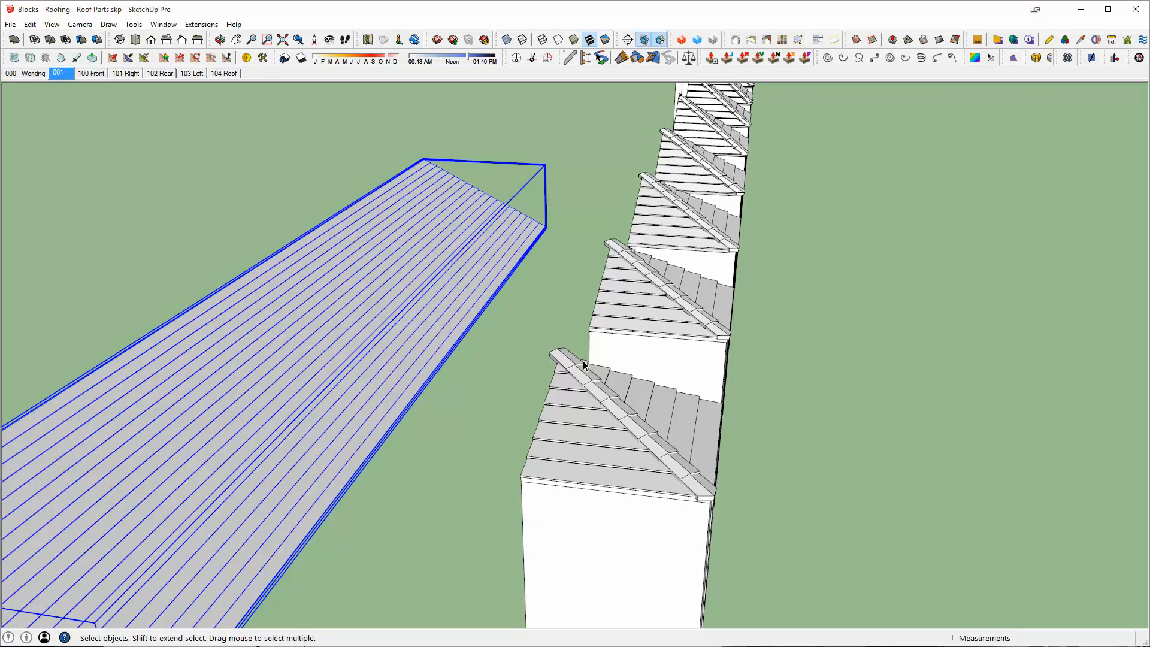
pyautogui.moveTo(541, 380); pyautogui.dragTo(570, 430, button='middle')
pyautogui.moveTo(666, 355); pyautogui.dragTo(420, 382, button='middle')
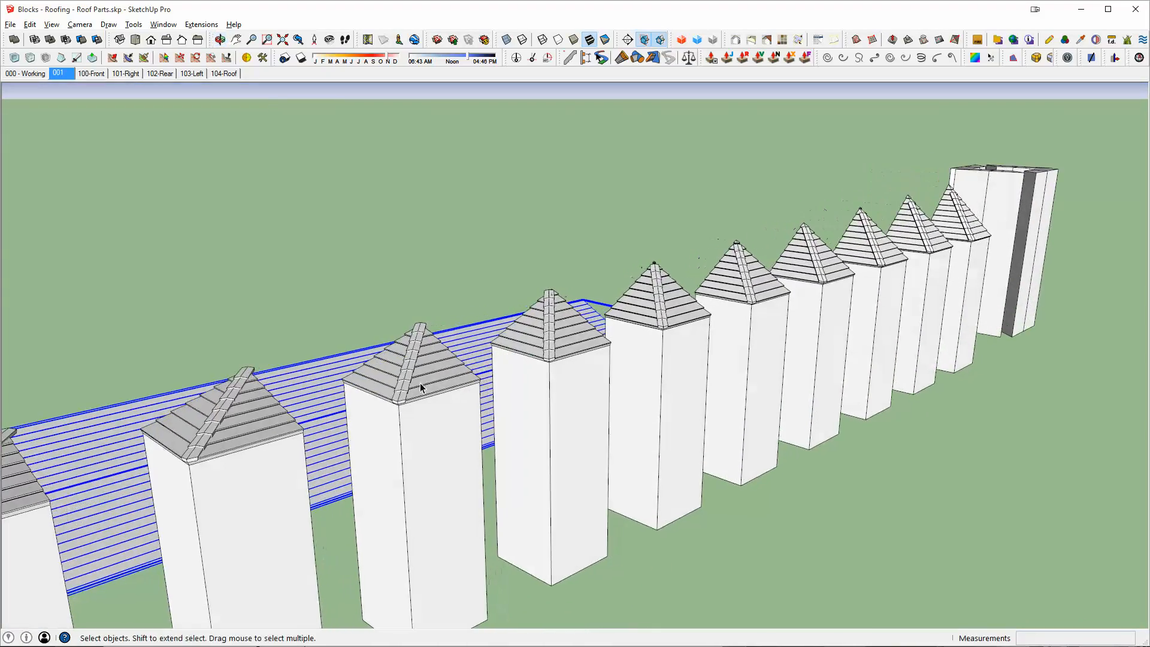
pyautogui.scroll(2, 970, 228)
pyautogui.scroll(-3, 971, 228)
pyautogui.moveTo(971, 227); pyautogui.dragTo(626, 340, button='middle')
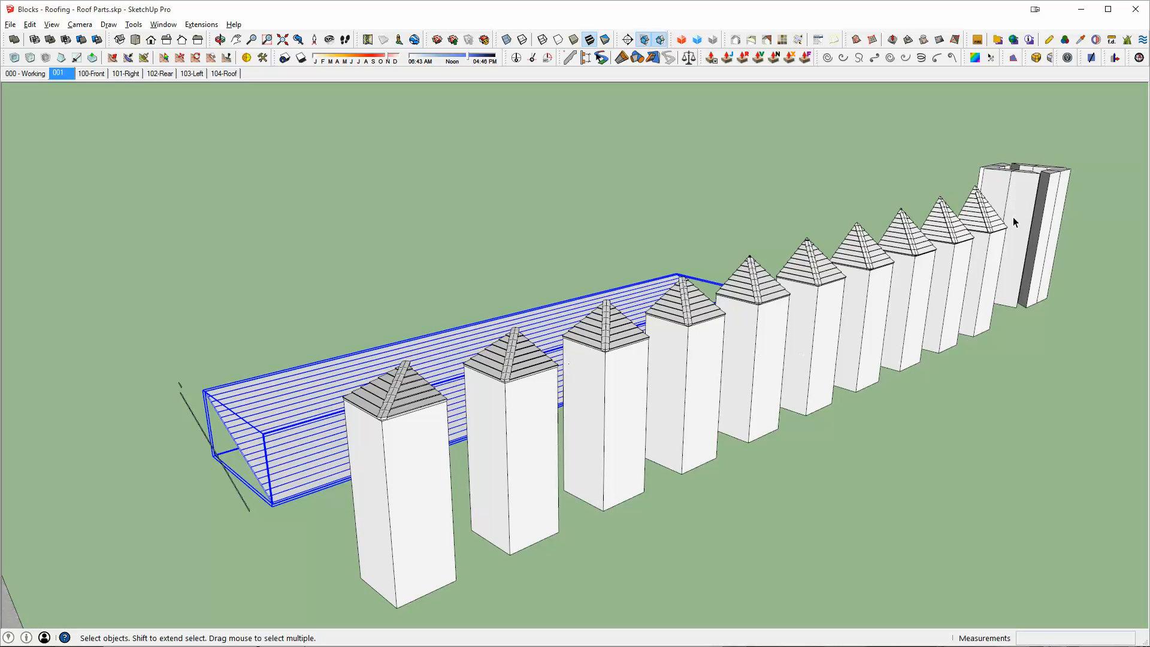
pyautogui.scroll(-1, 636, 327)
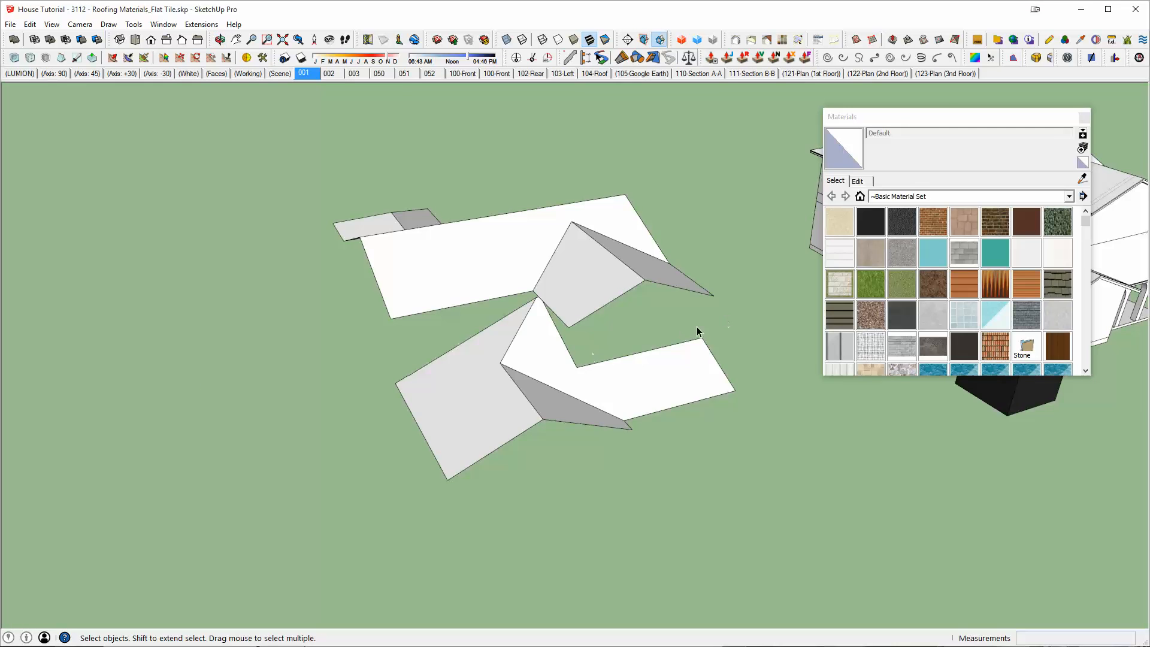
pyautogui.scroll(6, 539, 407)
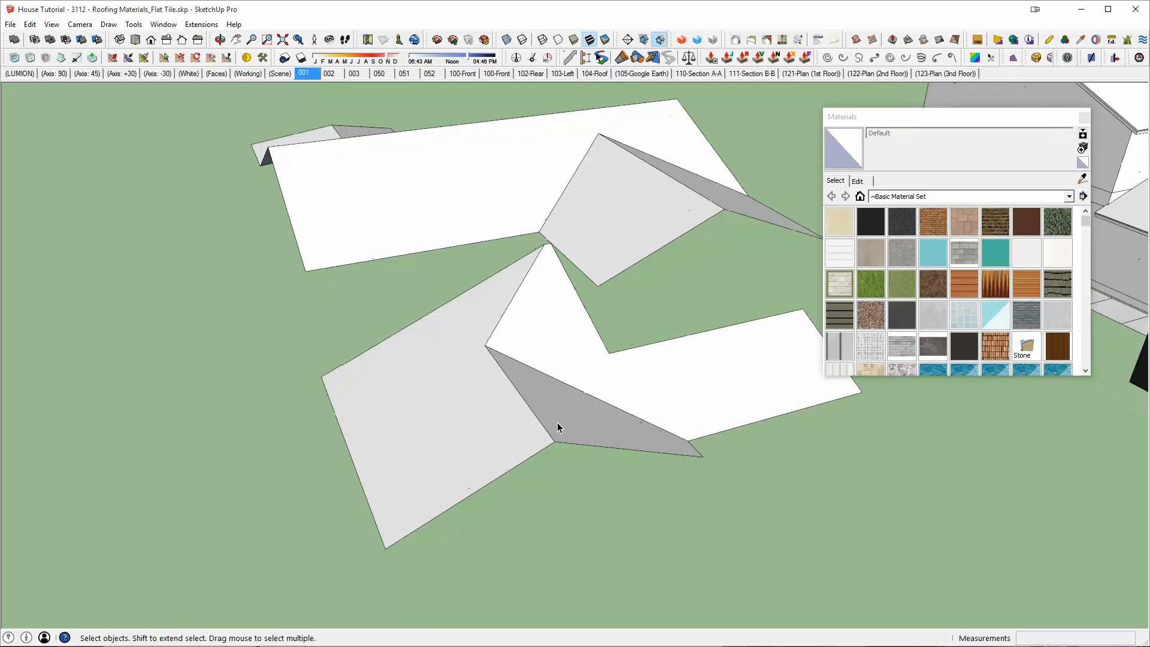
pyautogui.press('l')
pyautogui.click(448, 402)
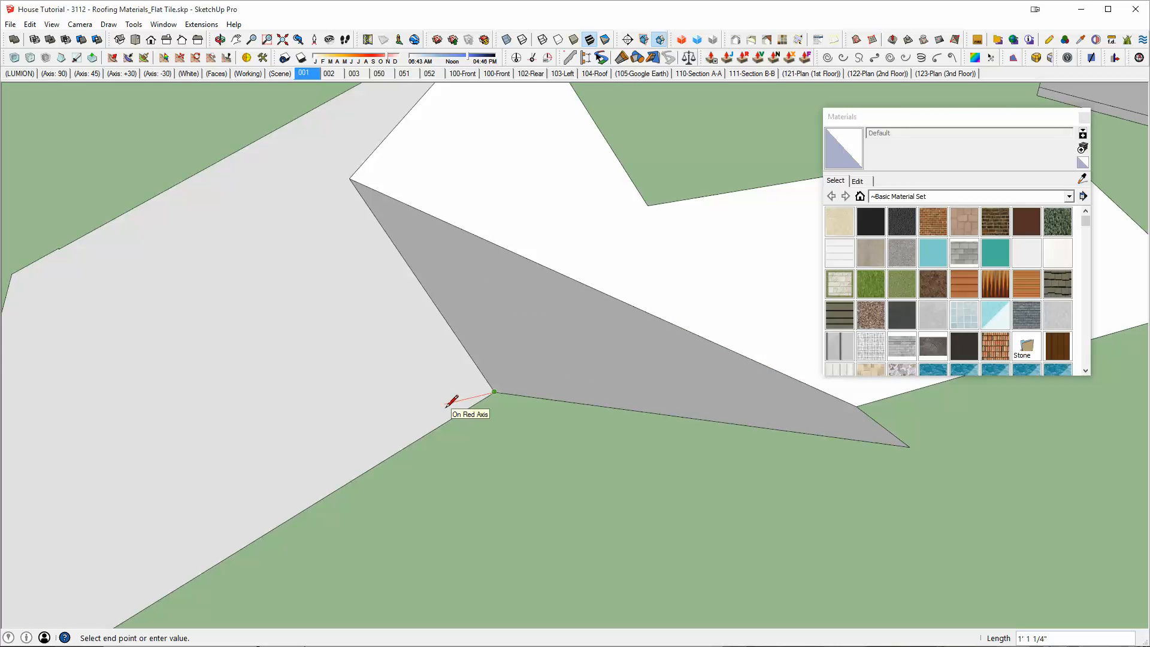
pyautogui.press('shift')
pyautogui.press('e')
pyautogui.click(459, 398)
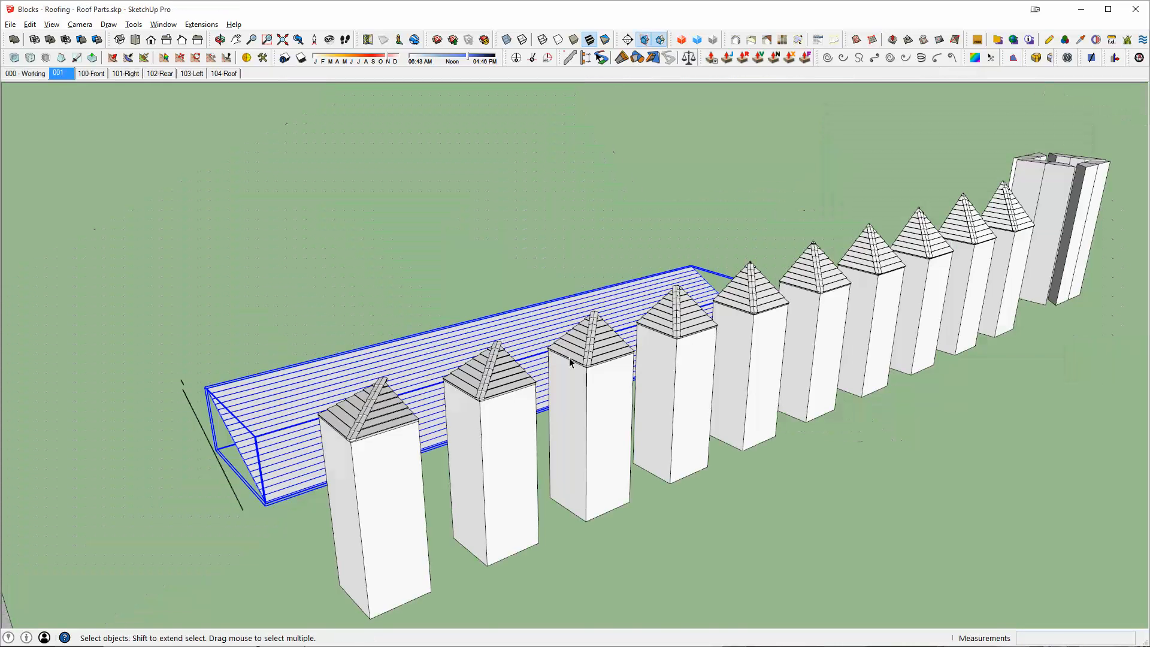
# Open one of the tower blocks, sketch a 12-inch horizontal run line from the upper corner of its sloped top, and erase it
pyautogui.moveTo(570, 363); pyautogui.dragTo(939, 161, button='middle')
pyautogui.scroll(5, 899, 245)
pyautogui.scroll(-4, 705, 247)
pyautogui.moveTo(709, 249); pyautogui.dragTo(952, 324, button='middle')
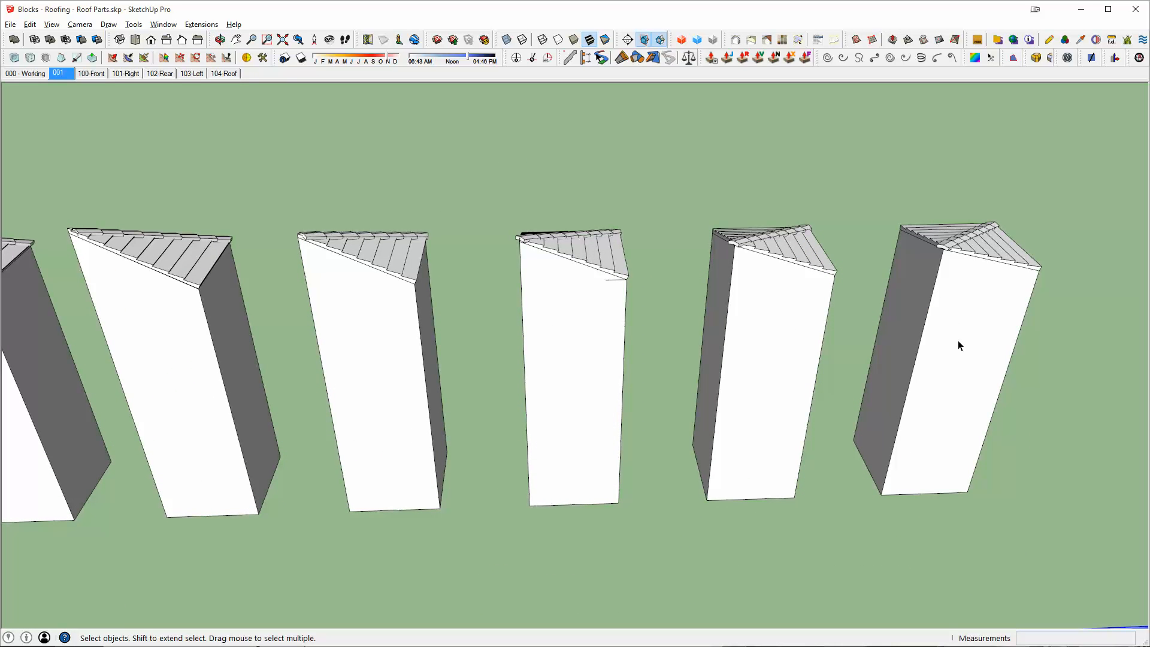
pyautogui.moveTo(721, 296); pyautogui.dragTo(561, 307, button='middle')
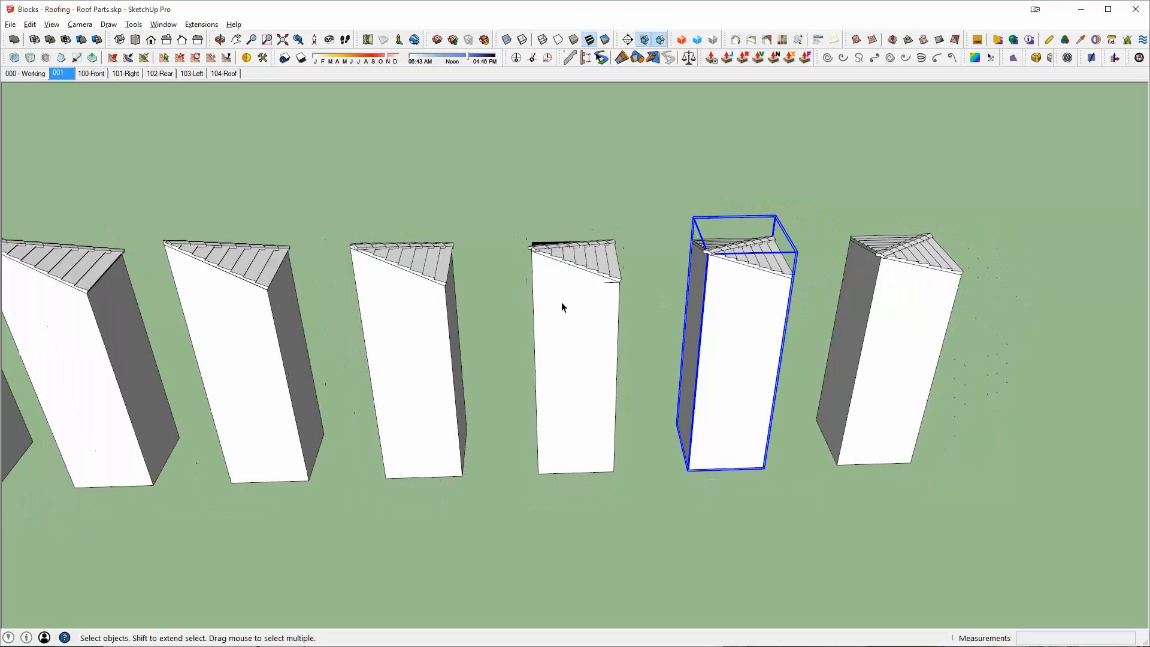
pyautogui.doubleClick(387, 309)
pyautogui.scroll(4, 371, 282)
pyautogui.press('l')
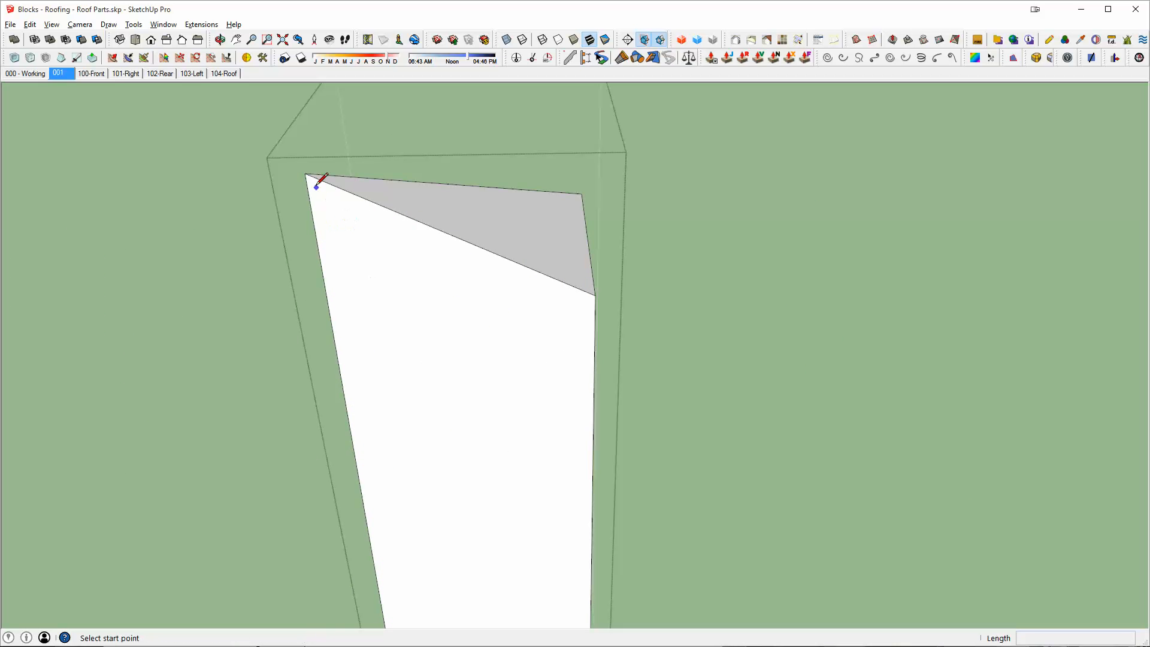
pyautogui.click(309, 176)
pyautogui.write('12')
pyautogui.press('Return')
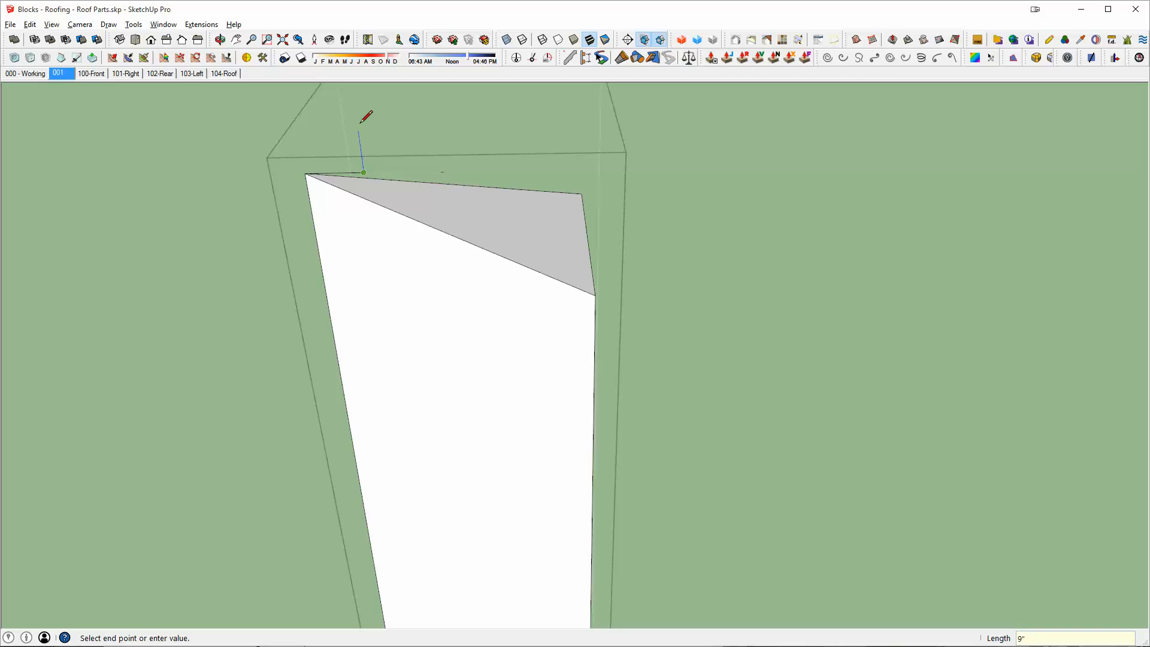
pyautogui.press('Escape')
pyautogui.press('e')
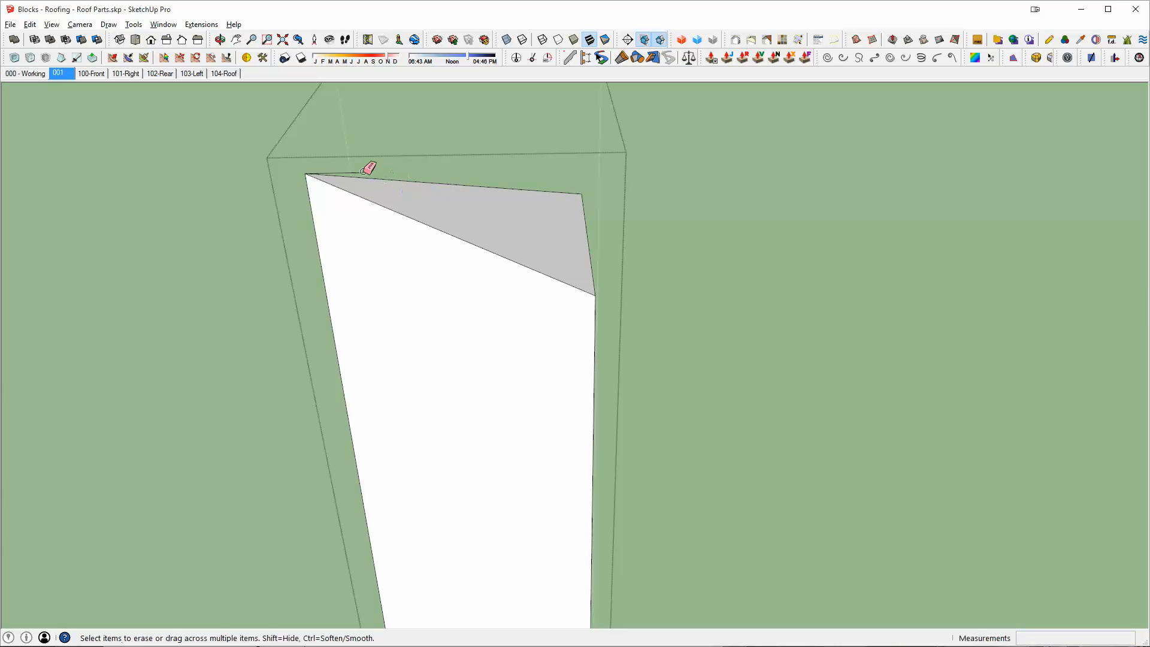
pyautogui.click(363, 172)
pyautogui.press('space')
pyautogui.press('Escape')
# Draw a 12-inch line along the red axis from the top corner of another tower's slope and erase it
pyautogui.press('l')
pyautogui.click(877, 187)
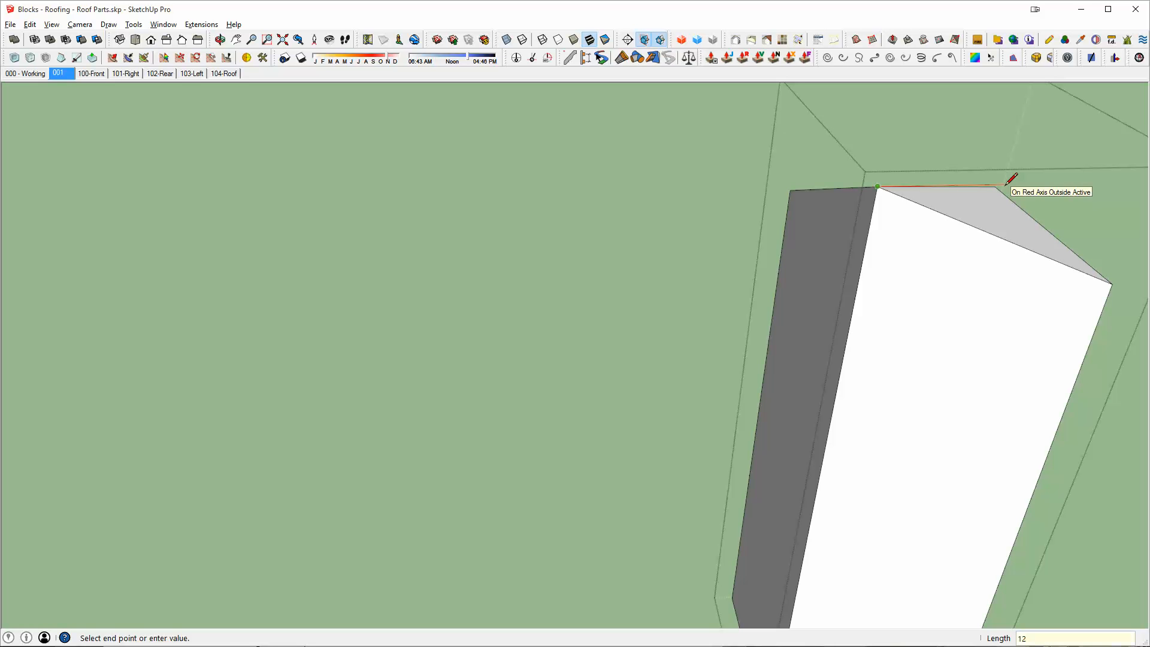
pyautogui.press('Return')
pyautogui.moveTo(1001, 213)
pyautogui.mouseDown(button='middle')
pyautogui.moveTo(749, 285)
pyautogui.moveTo(670, 257)
pyautogui.moveTo(532, 429)
pyautogui.moveTo(614, 422)
pyautogui.moveTo(316, 436)
pyautogui.moveTo(535, 364)
pyautogui.moveTo(433, 392)
pyautogui.moveTo(463, 490)
pyautogui.mouseUp(button='middle')
pyautogui.press('e')
pyautogui.click(438, 450)
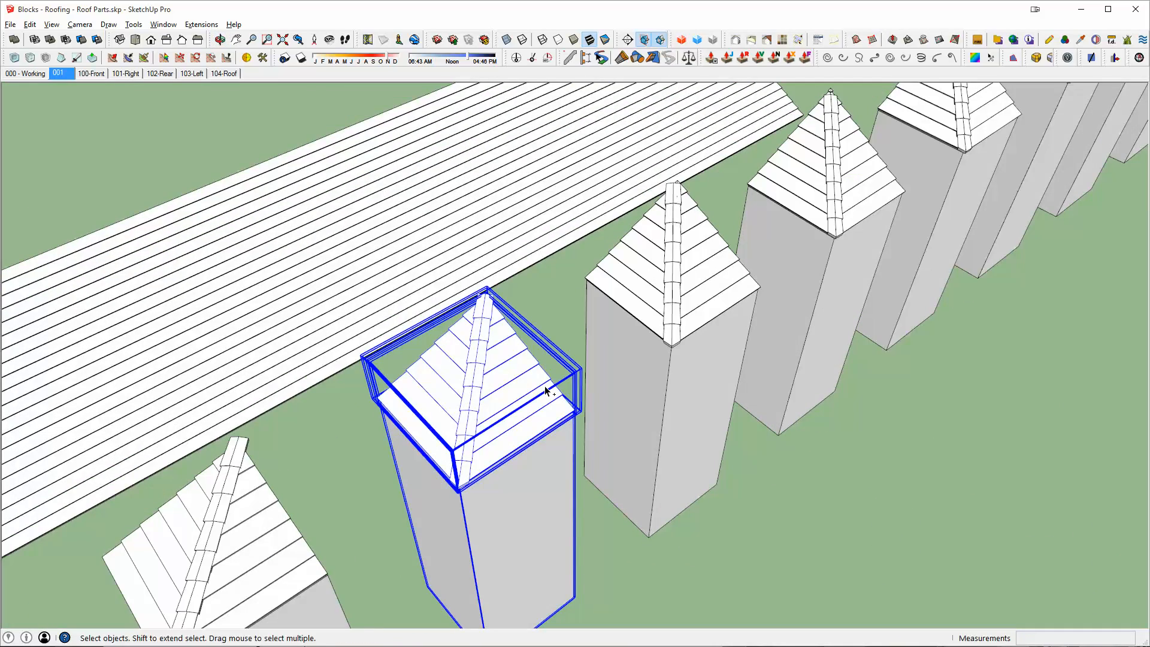
# Switch to the House Tutorial model and paste the copied flat tile tower block beside the separate roof planes
pyautogui.hotkey('alt', 'Tab')
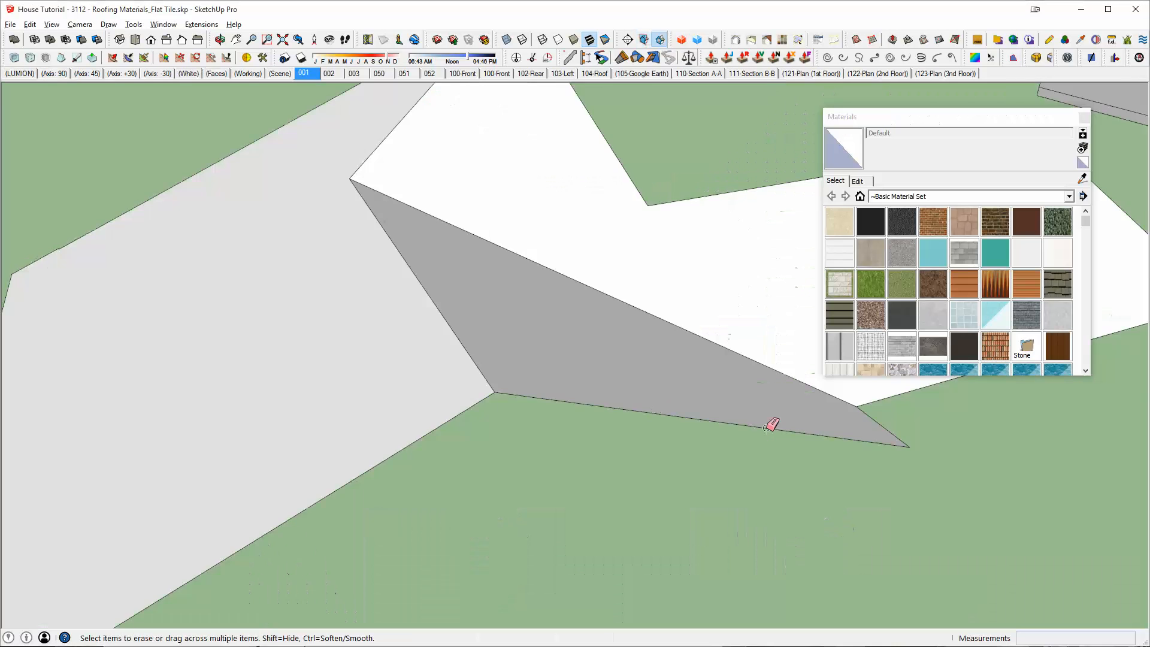
pyautogui.scroll(-8, 773, 430)
pyautogui.hotkey('ctrl', 'v')
pyautogui.click(357, 507)
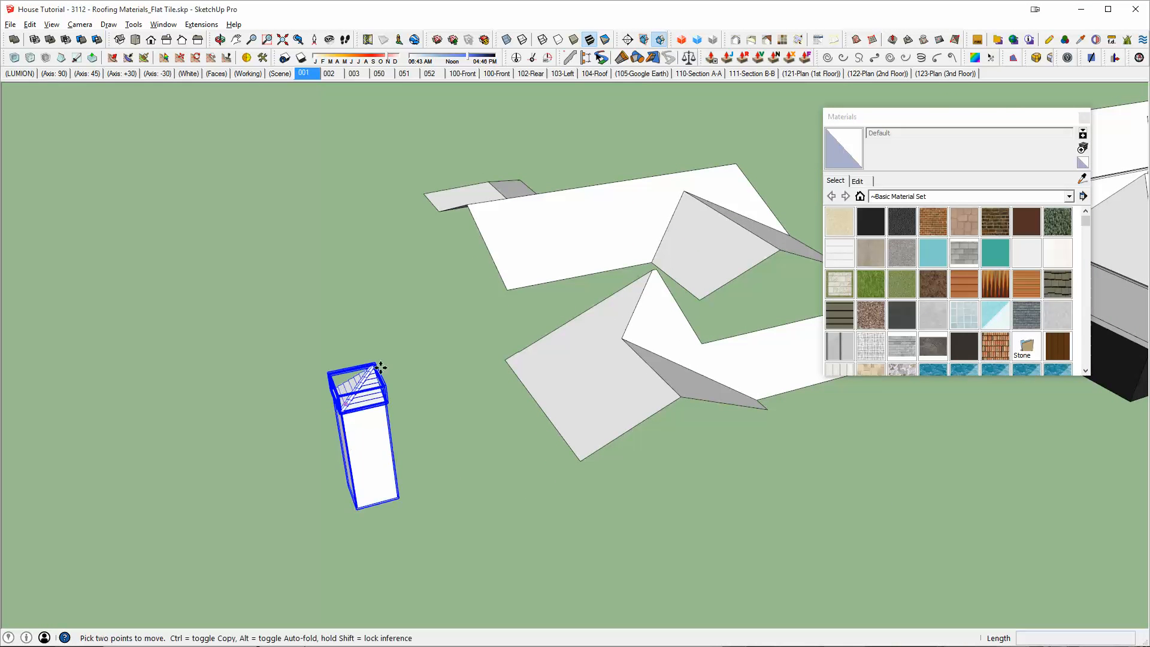
pyautogui.scroll(-5, 625, 382)
pyautogui.press('space')
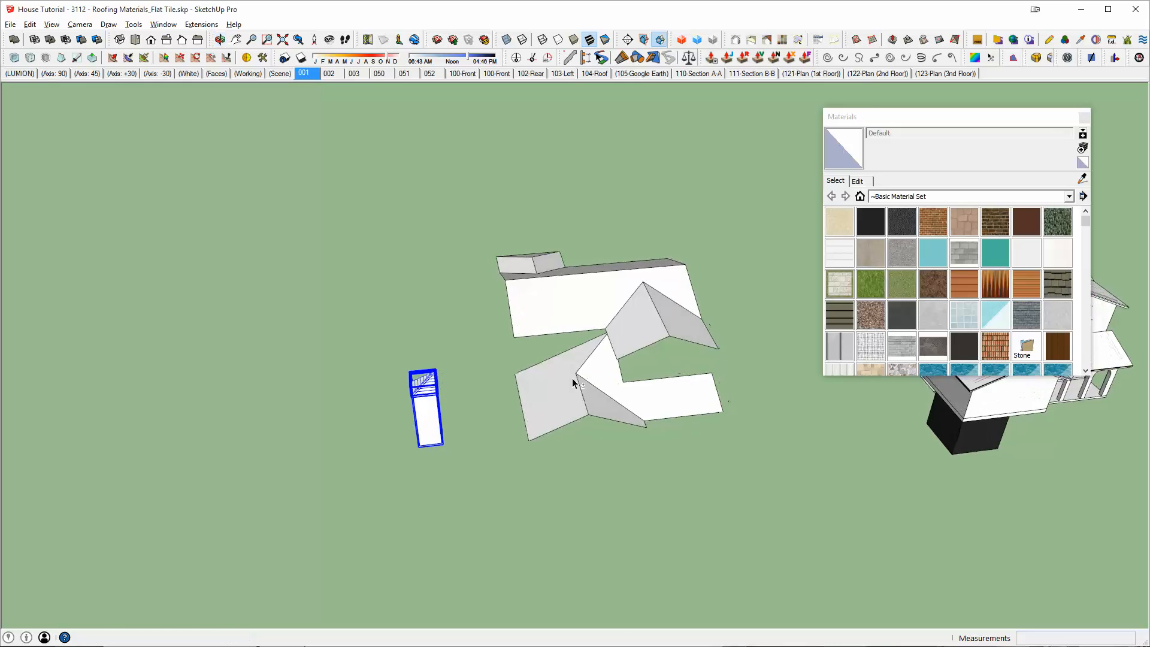
# Return to the Roof Parts file and copy the flat tile roof sample together with its edge profile pieces
pyautogui.hotkey('alt', 'Tab')
pyautogui.scroll(-4, 399, 204)
pyautogui.keyDown('shift'); pyautogui.moveTo(263, 280); pyautogui.dragTo(791, 159, button='middle'); pyautogui.keyUp('shift')
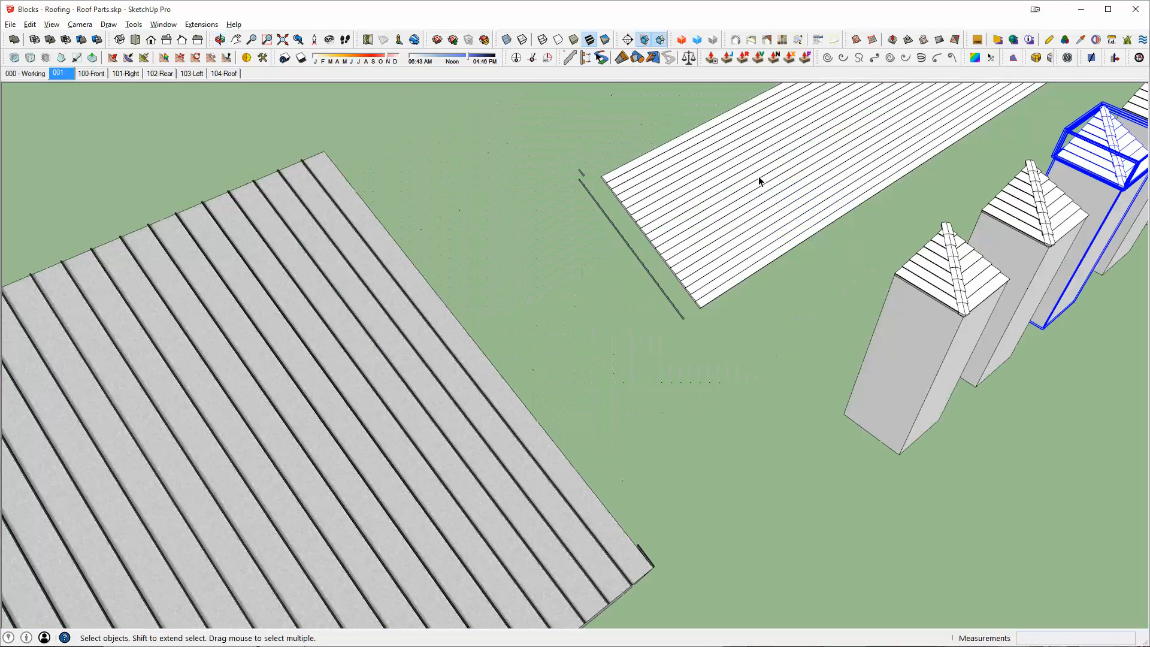
pyautogui.moveTo(614, 263); pyautogui.dragTo(578, 149)
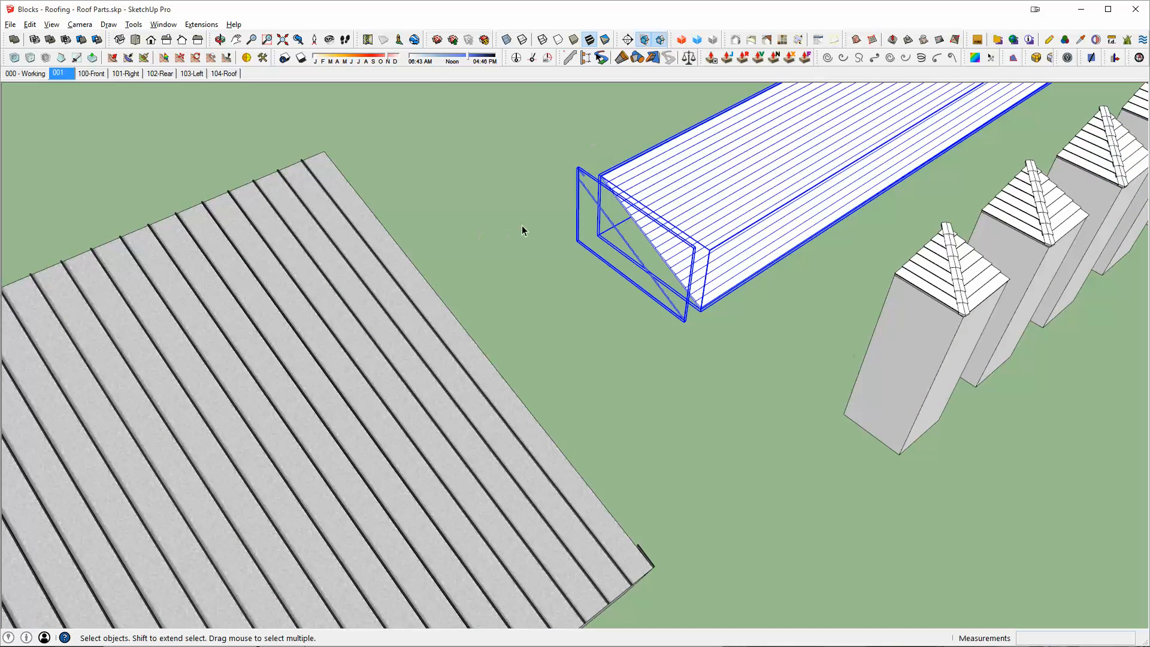
pyautogui.hotkey('ctrl', 'c')
# Paste the tile roof sample and profiles behind the roof planes in the House Tutorial model, and close the Materials window
pyautogui.hotkey('alt', 'Tab')
pyautogui.moveTo(593, 259); pyautogui.dragTo(574, 387, button='middle')
pyautogui.hotkey('ctrl', 'v')
pyautogui.click(462, 195)
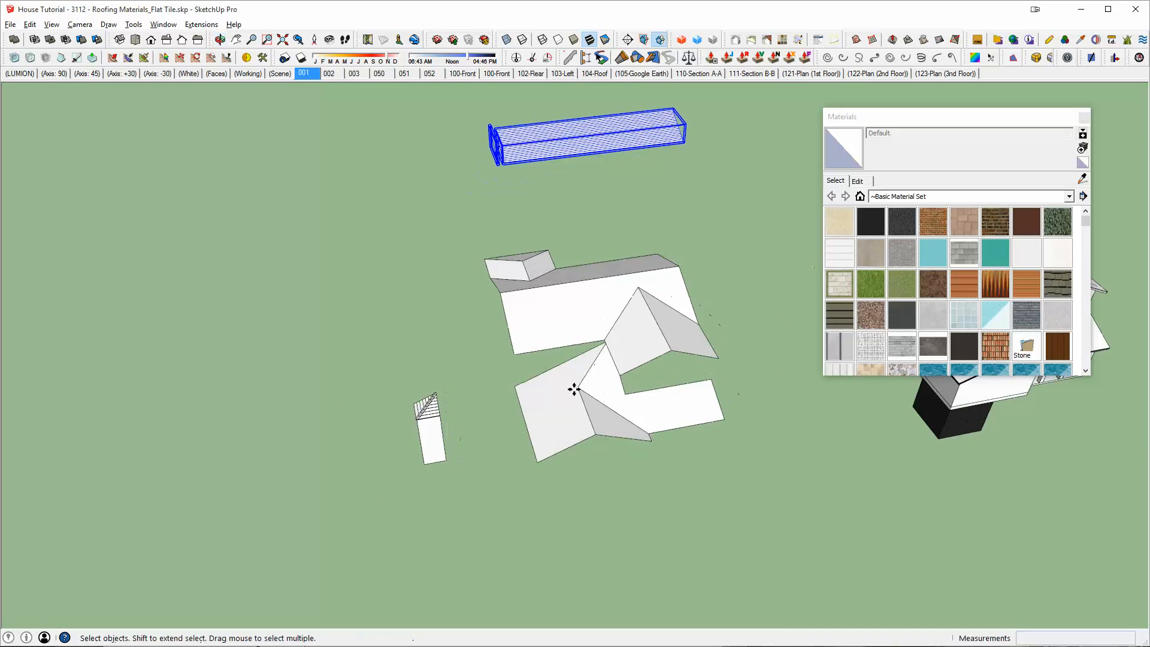
pyautogui.scroll(3, 663, 366)
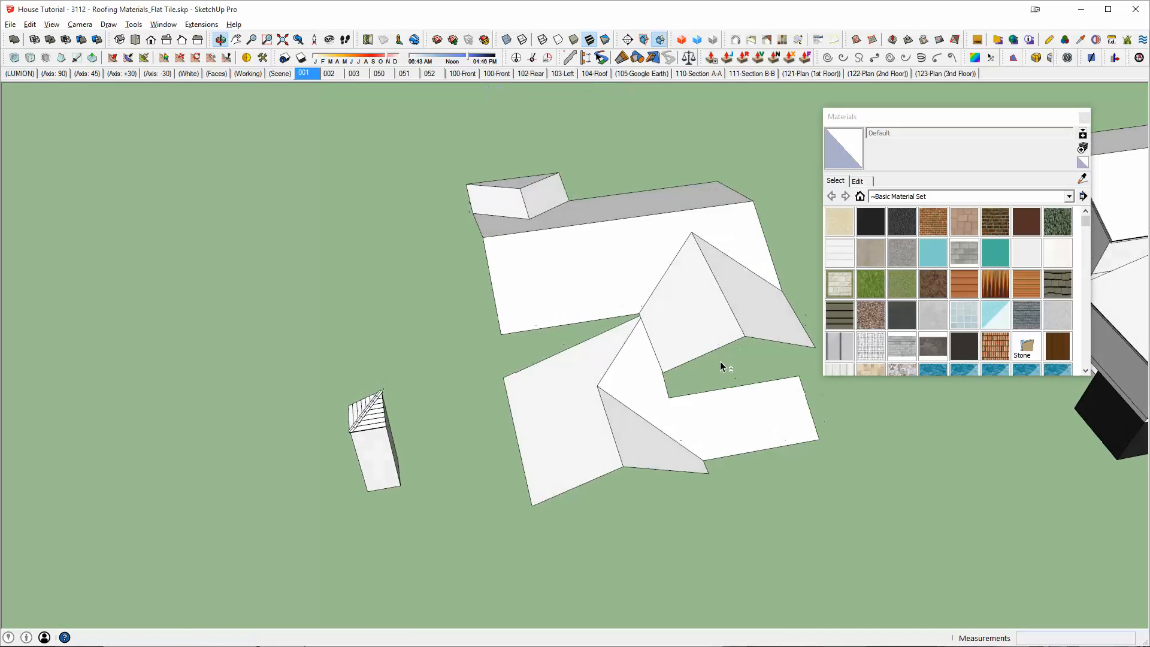
pyautogui.click(1085, 118)
# Open the house's roof group and try to copy an upper gable roof face out of it
pyautogui.moveTo(849, 269); pyautogui.dragTo(627, 264, button='middle')
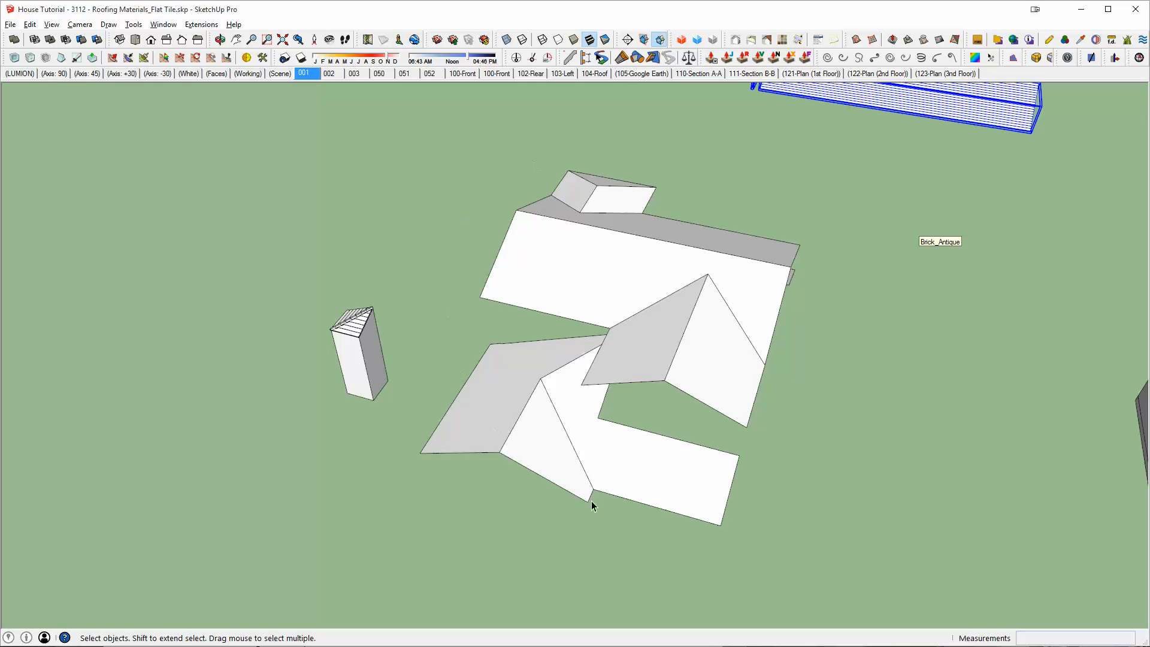
pyautogui.moveTo(713, 470); pyautogui.dragTo(521, 264, button='middle')
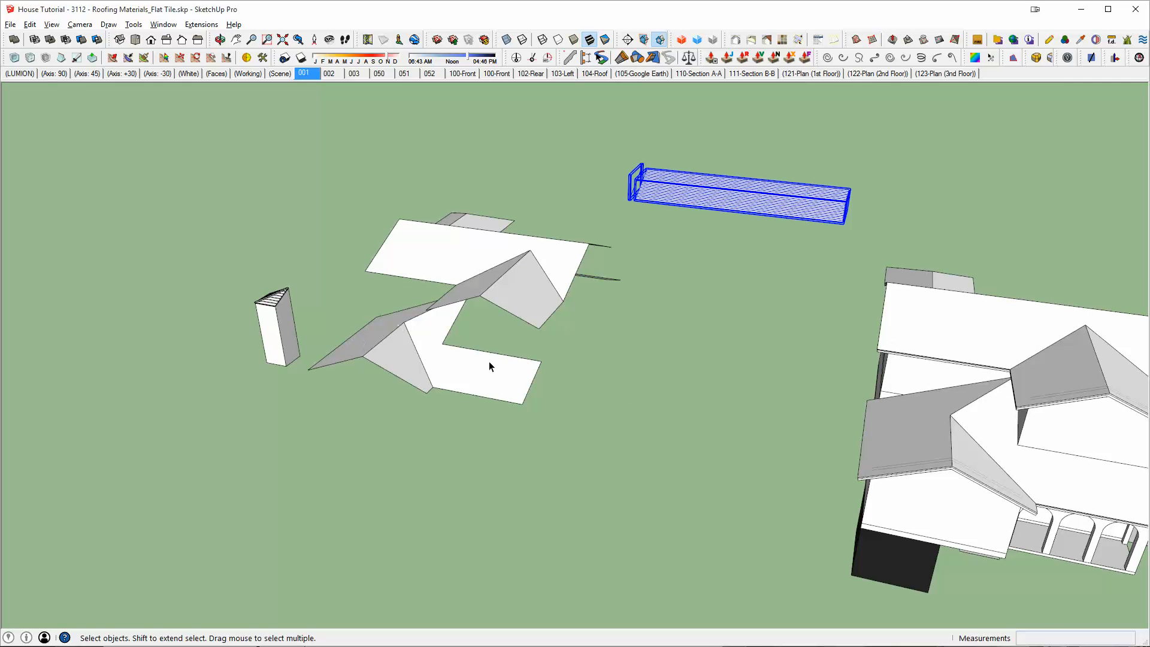
pyautogui.moveTo(958, 395); pyautogui.dragTo(619, 309, button='middle')
pyautogui.doubleClick(799, 388)
pyautogui.doubleClick(799, 388)
pyautogui.tripleClick(798, 388)
pyautogui.click(838, 369)
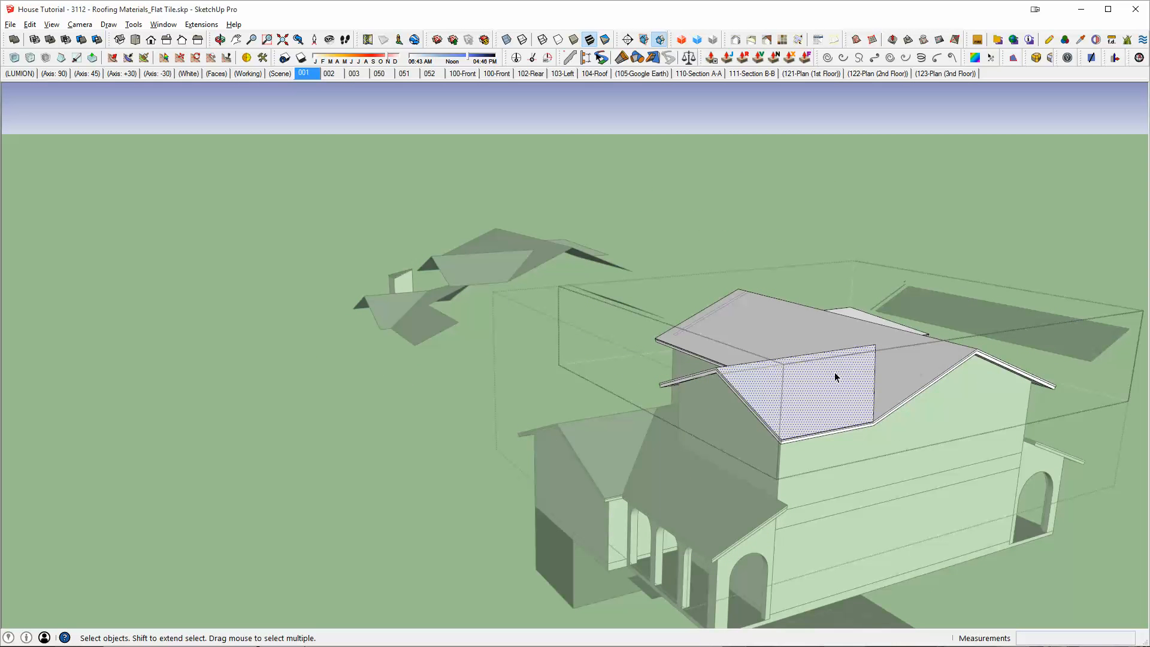
pyautogui.press('m')
pyautogui.press('ctrl')
pyautogui.click(803, 386)
pyautogui.press('Escape')
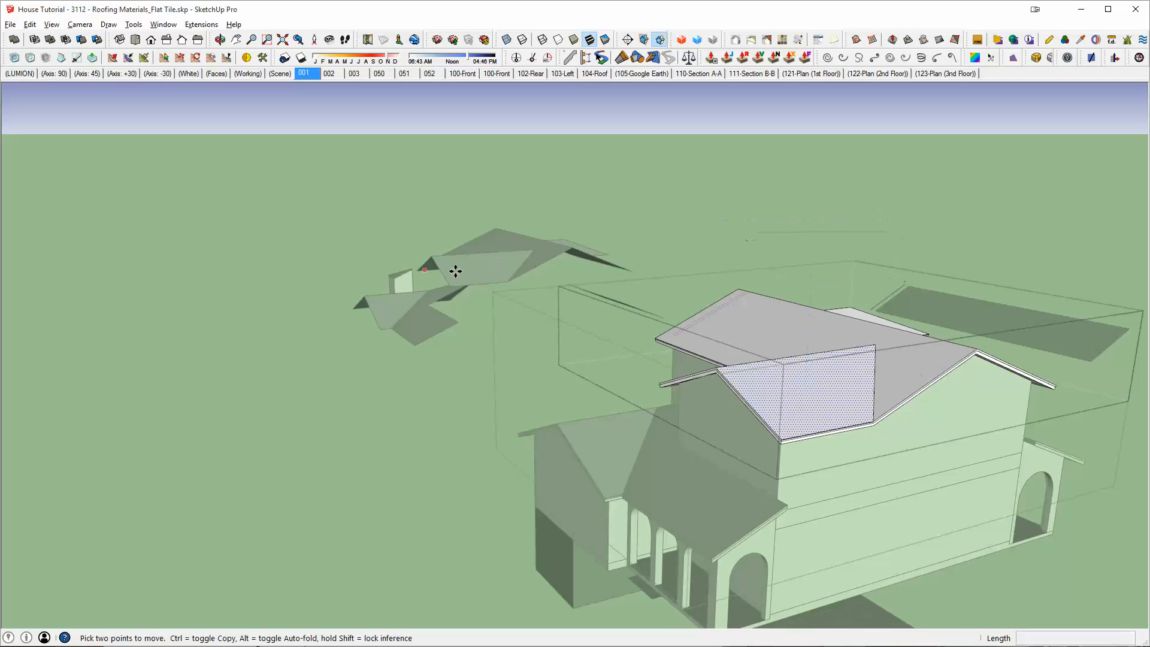
pyautogui.moveTo(491, 284); pyautogui.dragTo(542, 306, button='middle')
pyautogui.press('Escape')
pyautogui.press('space')
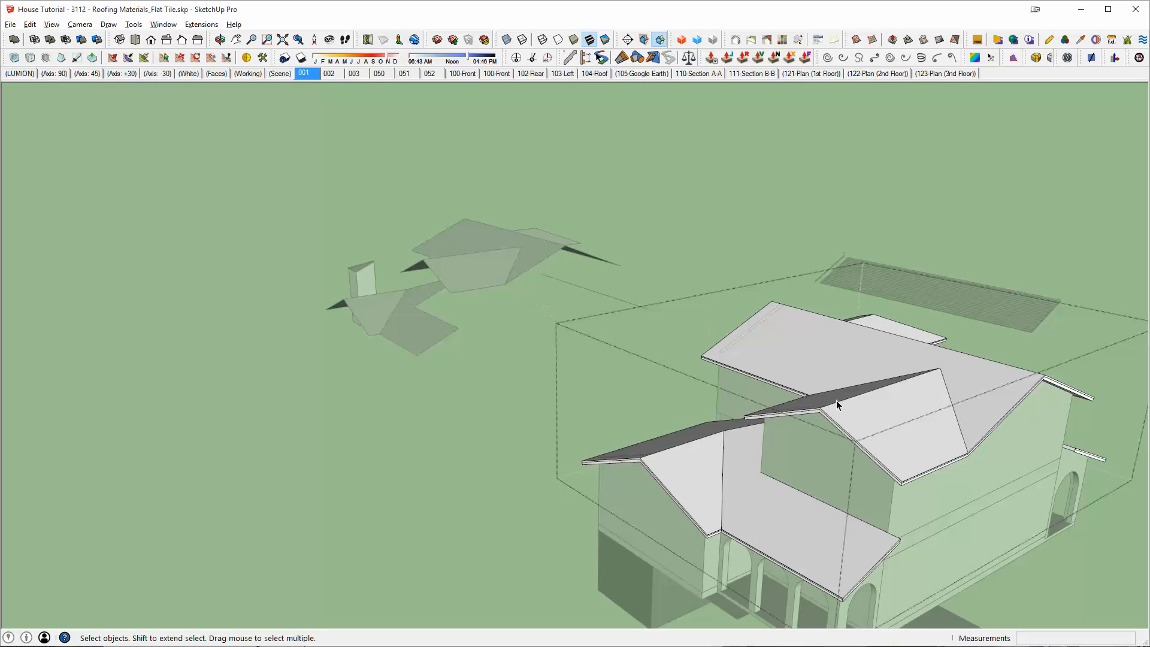
pyautogui.moveTo(831, 396); pyautogui.dragTo(910, 402, button='middle')
pyautogui.press('Escape')
# Copy the connected lower roof planes 100' away, beyond the tower block
pyautogui.moveTo(346, 268); pyautogui.dragTo(724, 393, button='middle')
pyautogui.click(677, 387)
pyautogui.press('m')
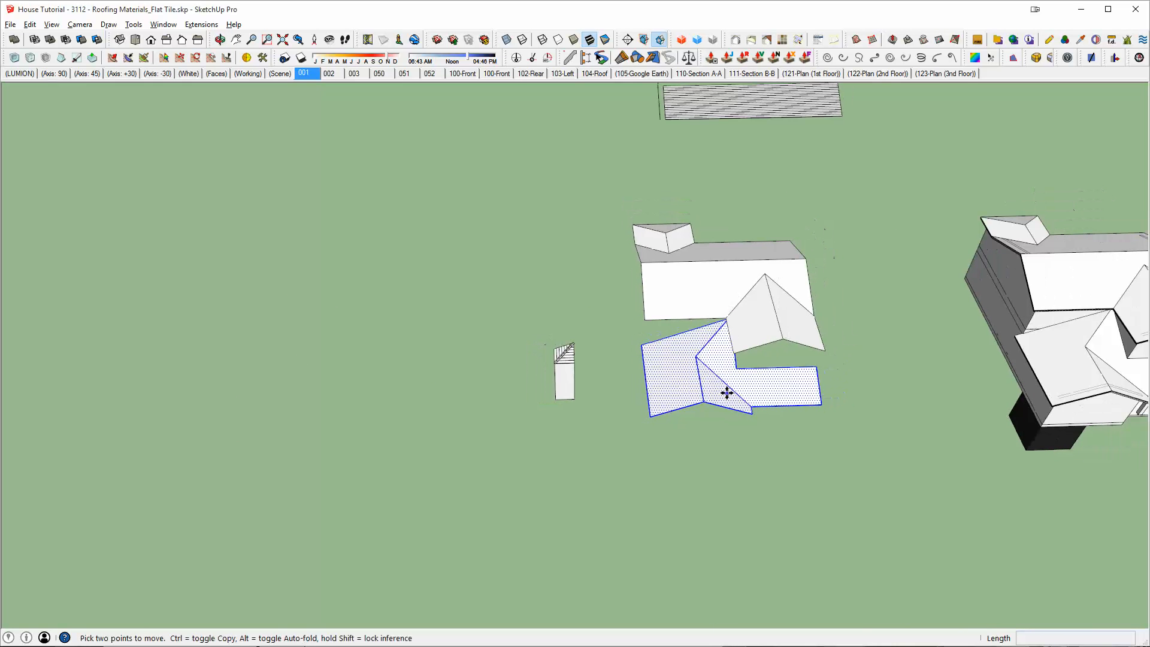
pyautogui.press('ctrl')
pyautogui.click(724, 393)
pyautogui.write("100'")
pyautogui.press('Return')
# Flatten all the copied lower roof planes onto one level with the Architect Tools Flatten Selection command
pyautogui.keyDown('shift'); pyautogui.moveTo(408, 401); pyautogui.dragTo(703, 400, button='middle'); pyautogui.keyUp('shift')
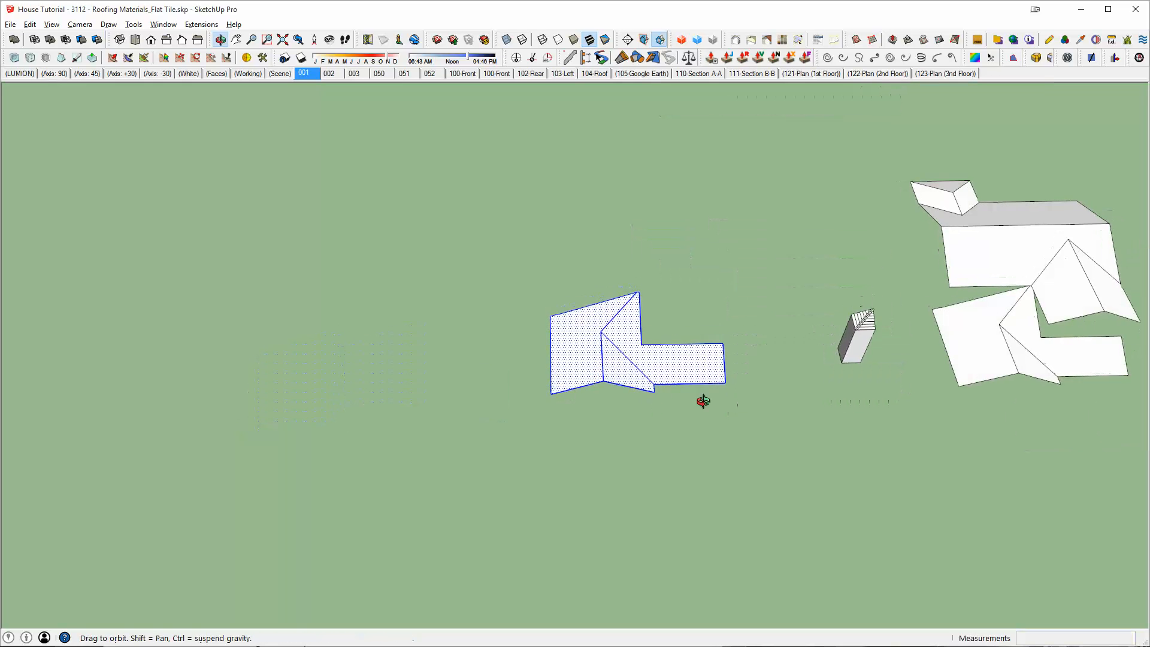
pyautogui.scroll(3, 668, 370)
pyautogui.press('space')
pyautogui.moveTo(397, 151); pyautogui.dragTo(898, 505)
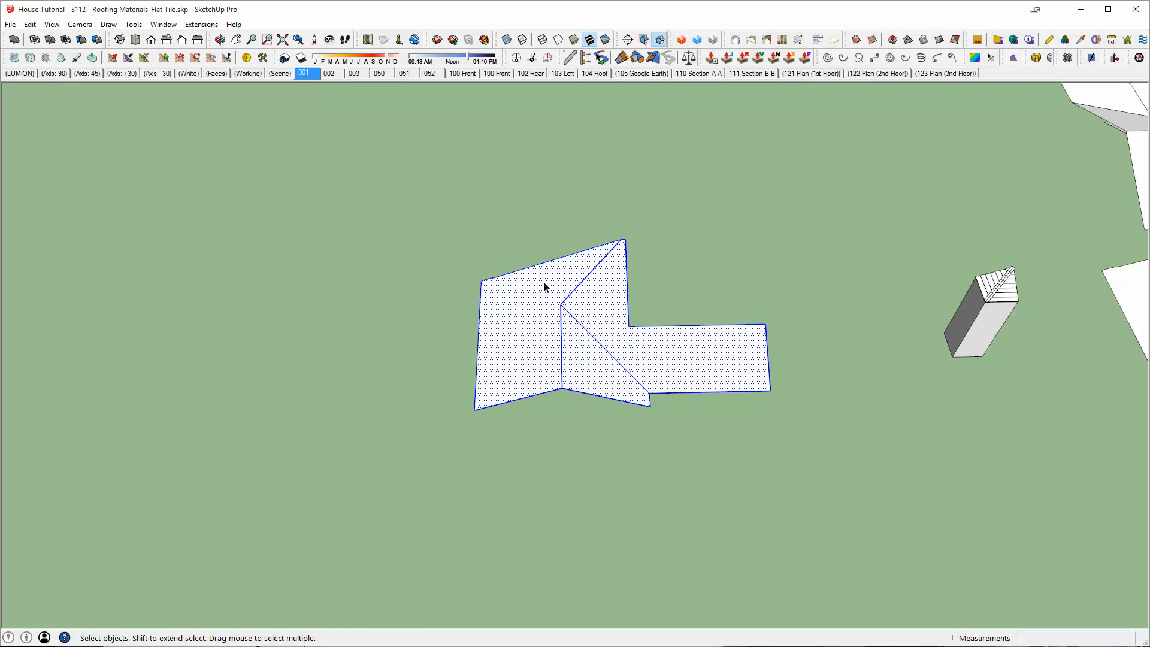
pyautogui.scroll(2, 581, 318)
pyautogui.moveTo(581, 323); pyautogui.dragTo(542, 253, button='middle')
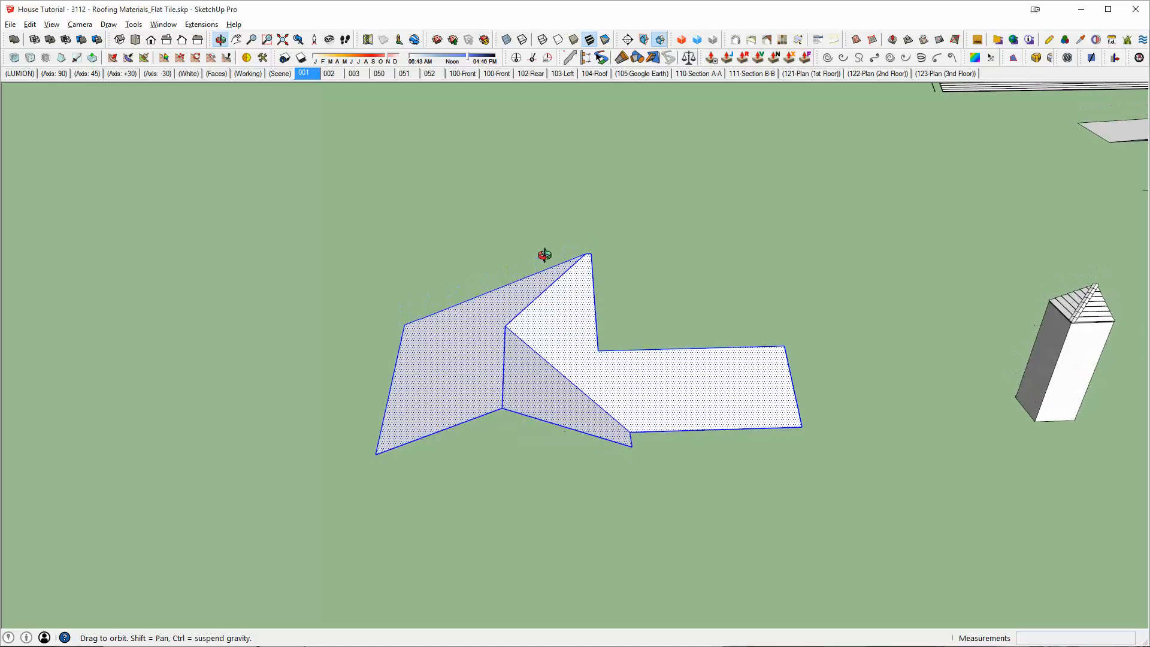
pyautogui.click(189, 26)
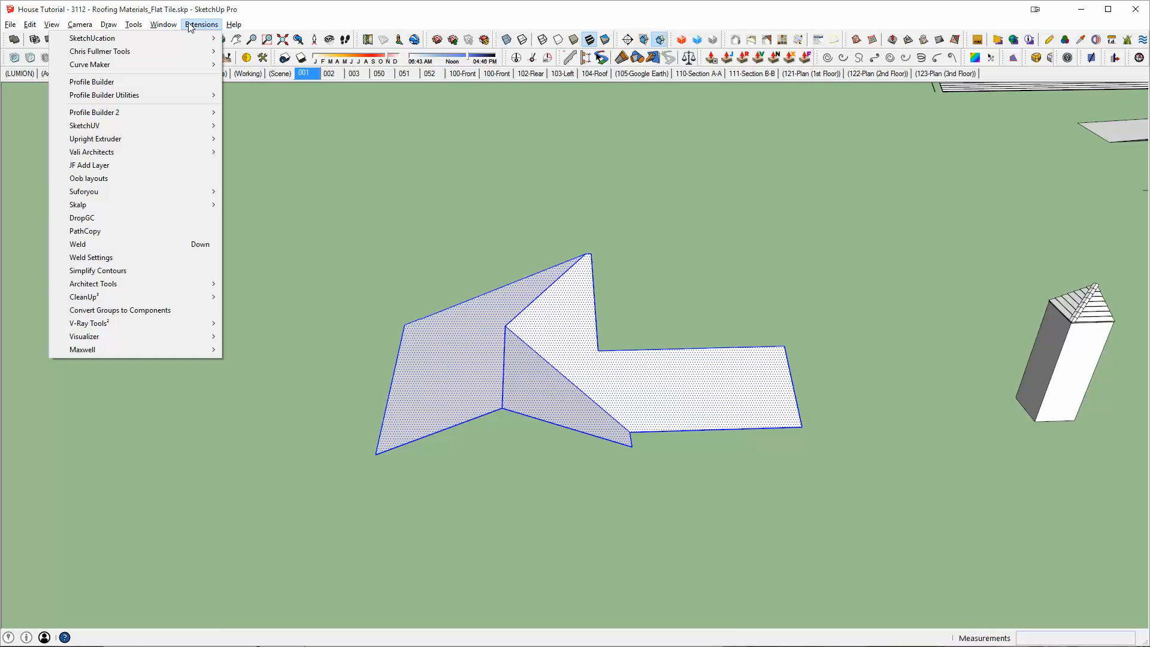
pyautogui.moveTo(111, 283)
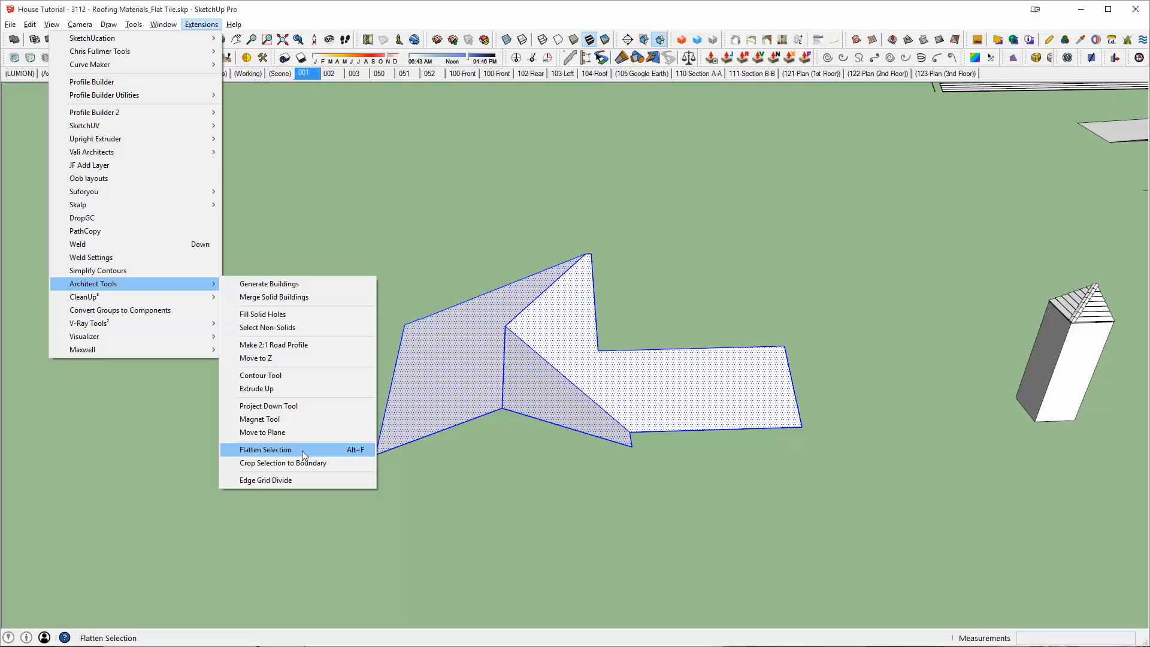
pyautogui.click(354, 455)
pyautogui.moveTo(535, 472); pyautogui.dragTo(429, 297, button='middle')
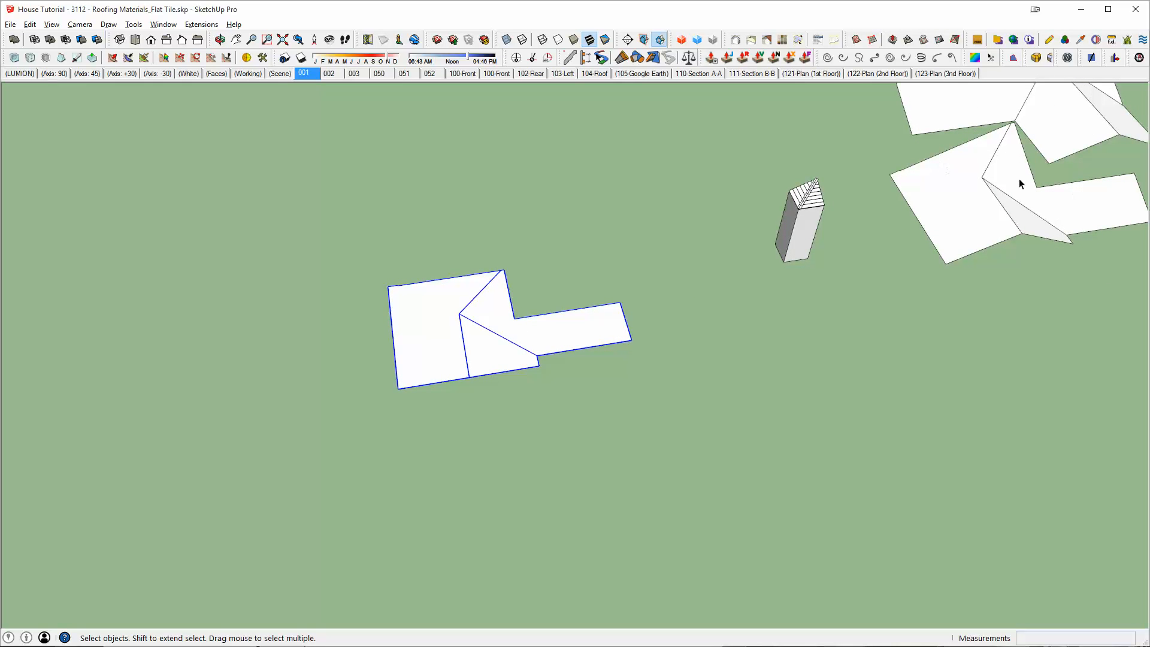
# Make separate groups of the flattened large side plane, the plane with the long wing, and the front gable plane
pyautogui.scroll(5, 470, 340)
pyautogui.keyDown('shift'); pyautogui.moveTo(637, 369); pyautogui.dragTo(655, 433, button='middle'); pyautogui.keyUp('shift')
pyautogui.scroll(-4, 638, 401)
pyautogui.moveTo(636, 386); pyautogui.dragTo(567, 401, button='middle')
pyautogui.scroll(-3, 577, 408)
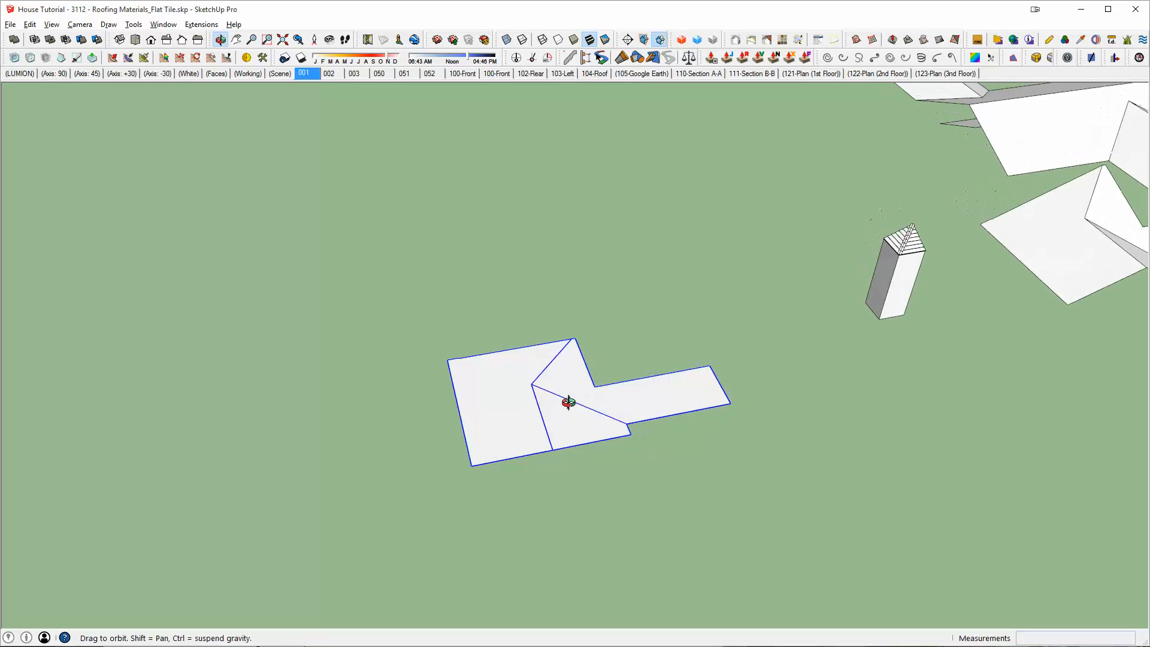
pyautogui.scroll(3, 562, 403)
pyautogui.click(478, 361)
pyautogui.doubleClick(483, 373)
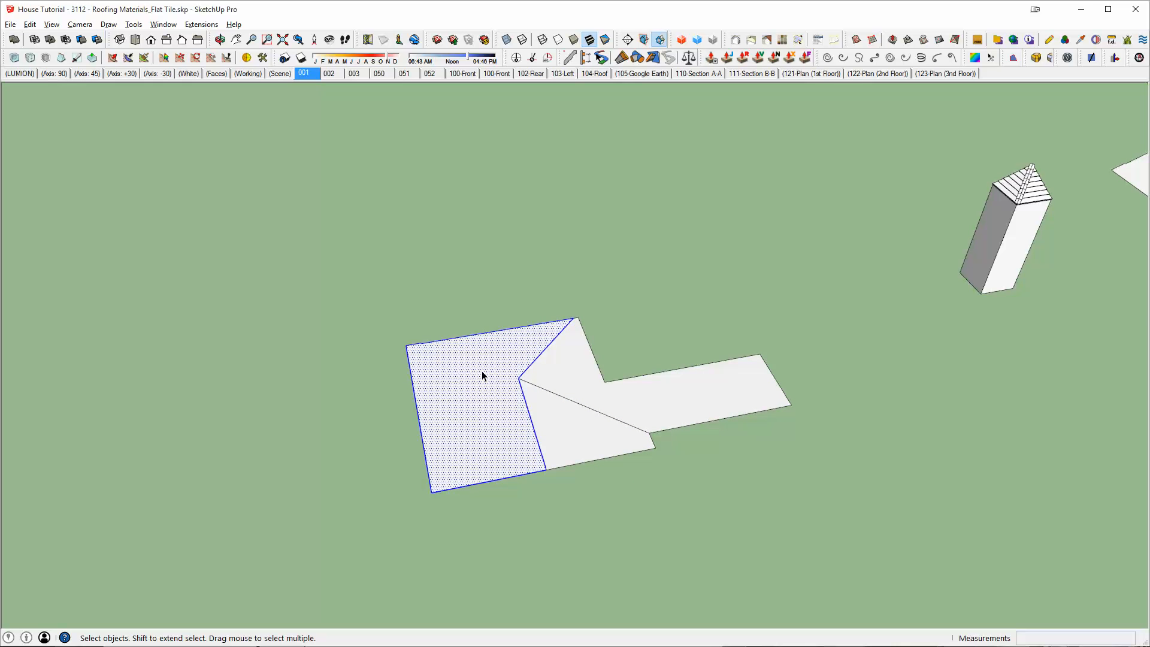
pyautogui.hotkey('ctrl', 'g')
pyautogui.doubleClick(559, 363)
pyautogui.hotkey('ctrl', 'g')
pyautogui.doubleClick(569, 434)
pyautogui.hotkey('ctrl', 'g')
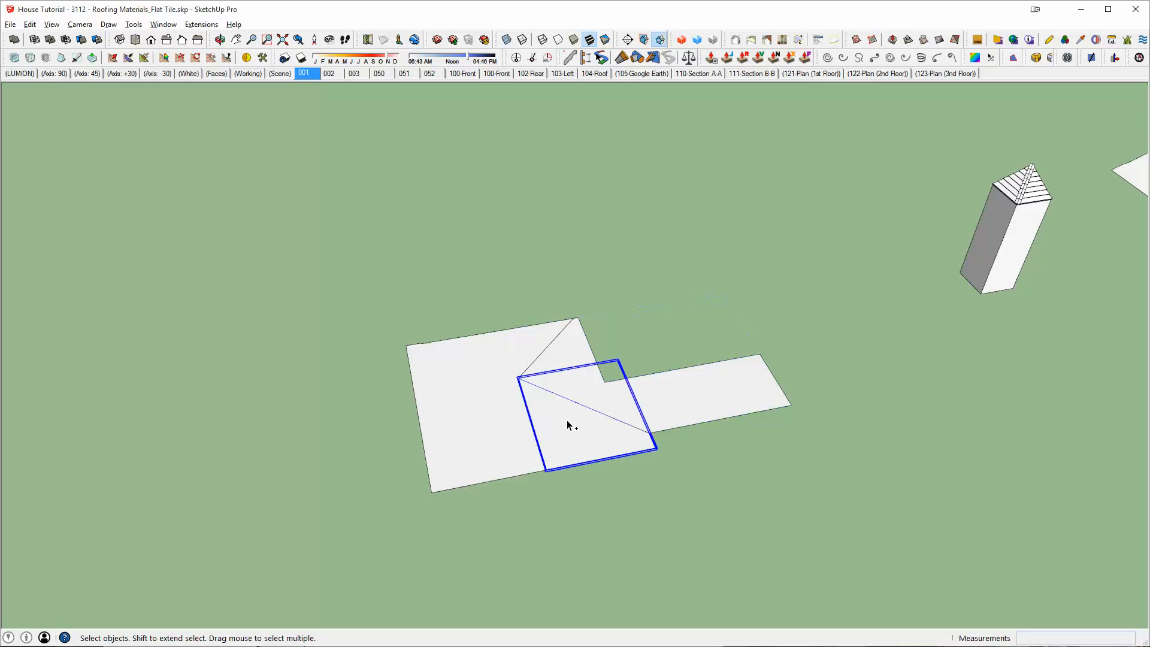
# Copy the flat tile roof sample from behind the roof planes over to the house's lower gable roof
pyautogui.scroll(-3, 559, 403)
pyautogui.keyDown('shift'); pyautogui.moveTo(560, 403); pyautogui.dragTo(457, 411, button='middle'); pyautogui.keyUp('shift')
pyautogui.keyDown('shift'); pyautogui.moveTo(821, 305); pyautogui.dragTo(591, 366, button='middle'); pyautogui.keyUp('shift')
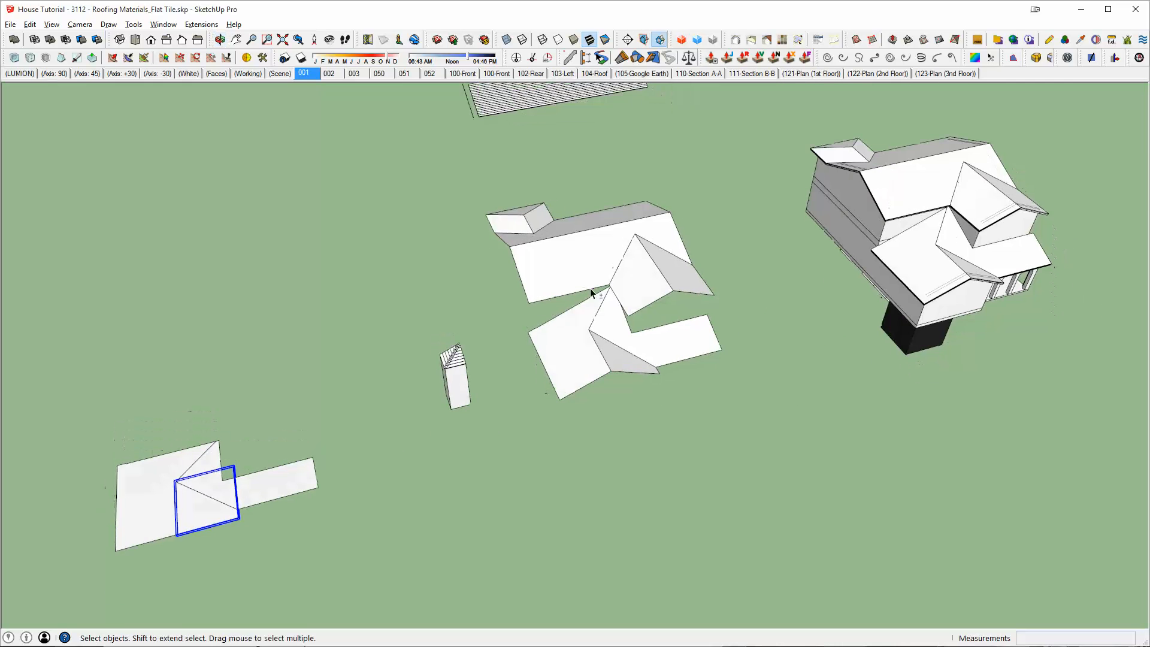
pyautogui.keyDown('shift'); pyautogui.moveTo(591, 290); pyautogui.dragTo(577, 351, button='middle'); pyautogui.keyUp('shift')
pyautogui.click(514, 137)
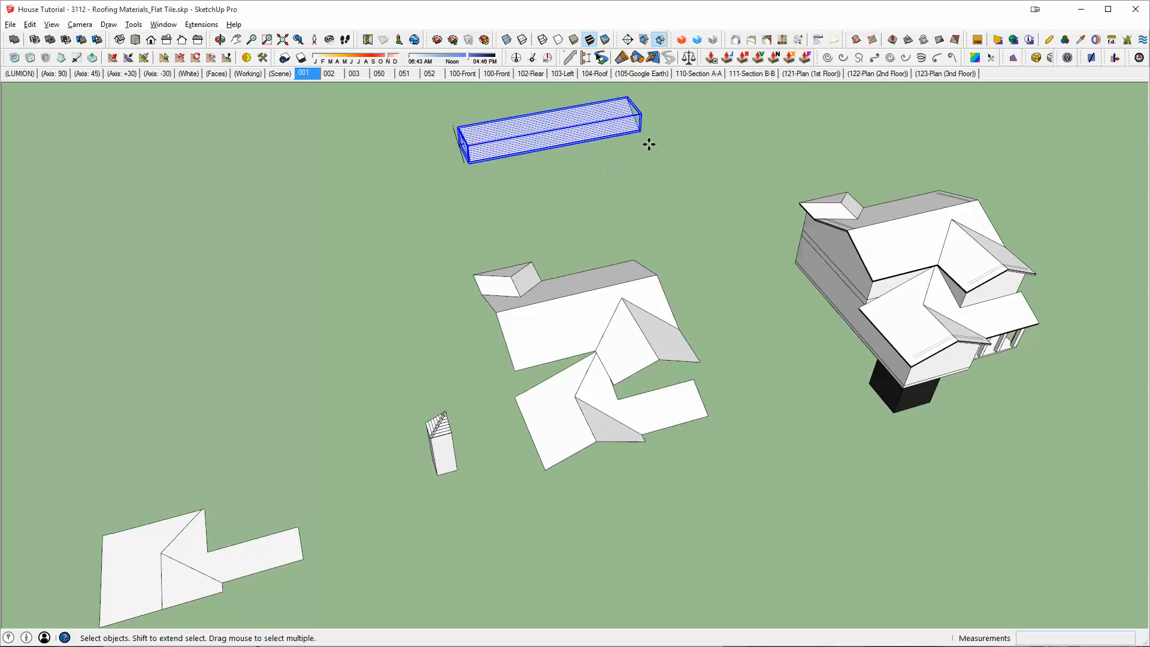
pyautogui.press('m')
pyautogui.click(639, 129)
pyautogui.press('ctrl')
pyautogui.moveTo(703, 207); pyautogui.dragTo(529, 218, button='middle')
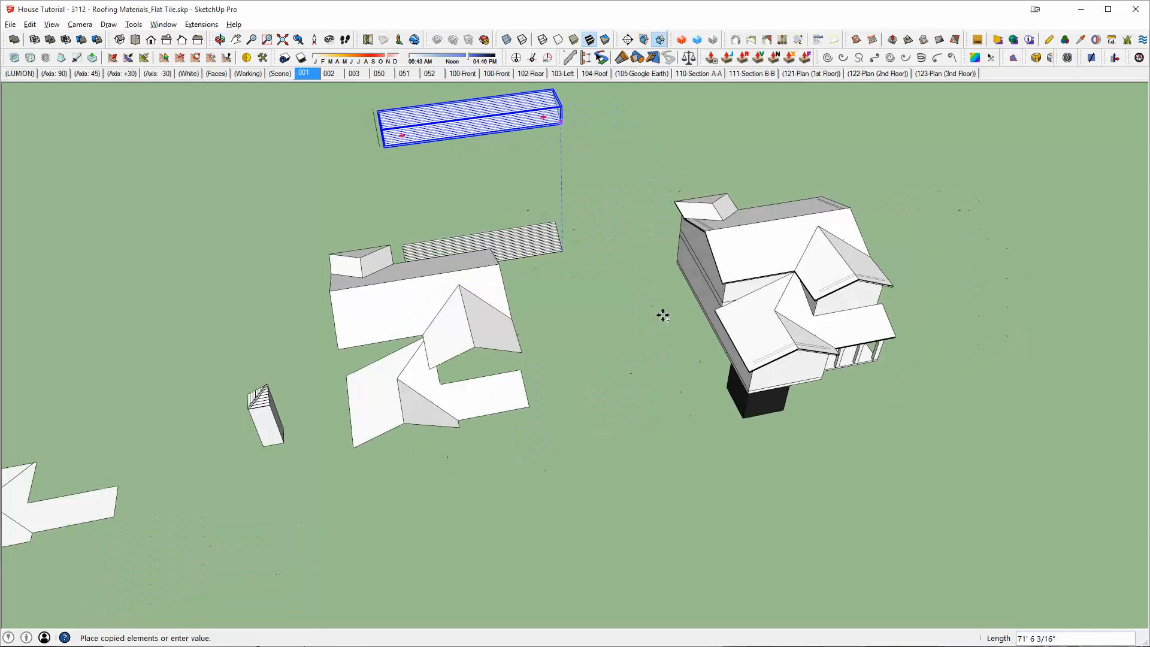
pyautogui.scroll(5, 764, 354)
pyautogui.click(727, 351)
# Move the copied tile roof so that its bottom end corner snaps to the eave corner of the house roof
pyautogui.scroll(5, 727, 351)
pyautogui.moveTo(729, 350); pyautogui.dragTo(584, 389, button='middle')
pyautogui.click(575, 398)
pyautogui.click(425, 389)
pyautogui.scroll(1, 473, 340)
pyautogui.moveTo(472, 341); pyautogui.dragTo(523, 239, button='middle')
pyautogui.click(473, 414)
pyautogui.scroll(1, 706, 415)
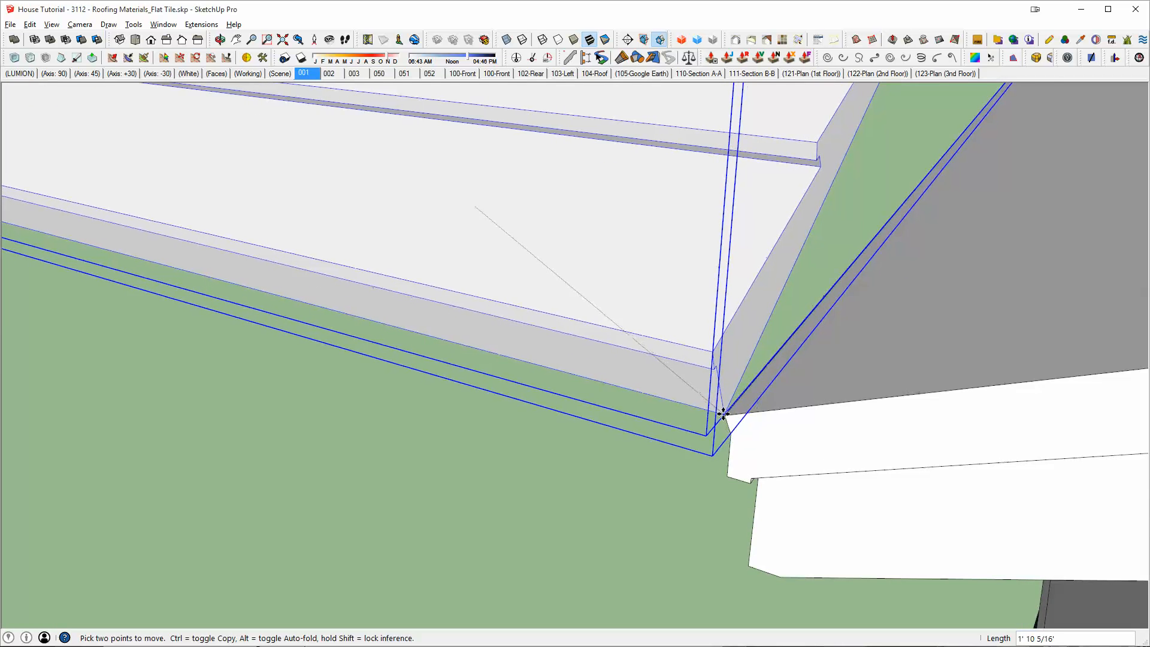
pyautogui.scroll(2, 727, 414)
pyautogui.press('x')
pyautogui.click(716, 413)
pyautogui.press('x')
# Rotate the copied tile roof 90 degrees about the vertical axis at the eave corner
pyautogui.press('q')
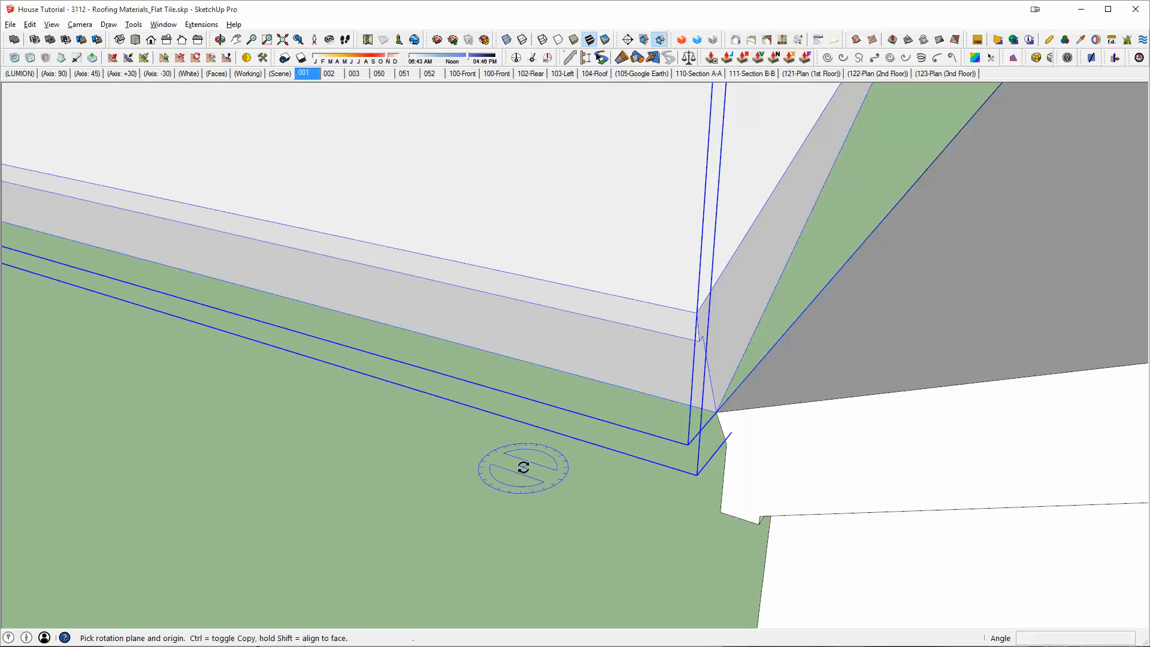
pyautogui.click(716, 413)
pyautogui.click(653, 418)
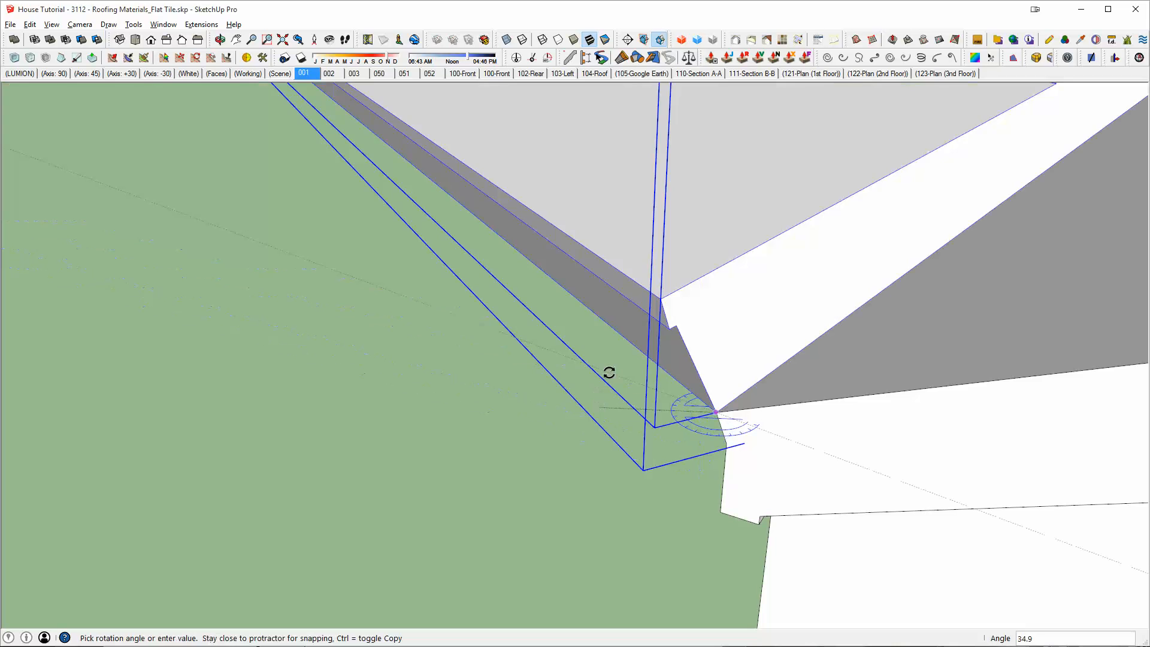
pyautogui.write('90')
pyautogui.press('Return')
pyautogui.scroll(-6, 609, 373)
pyautogui.moveTo(650, 372); pyautogui.dragTo(653, 267, button='middle')
pyautogui.scroll(2, 873, 252)
pyautogui.moveTo(872, 253); pyautogui.dragTo(760, 444, button='middle')
pyautogui.press('space')
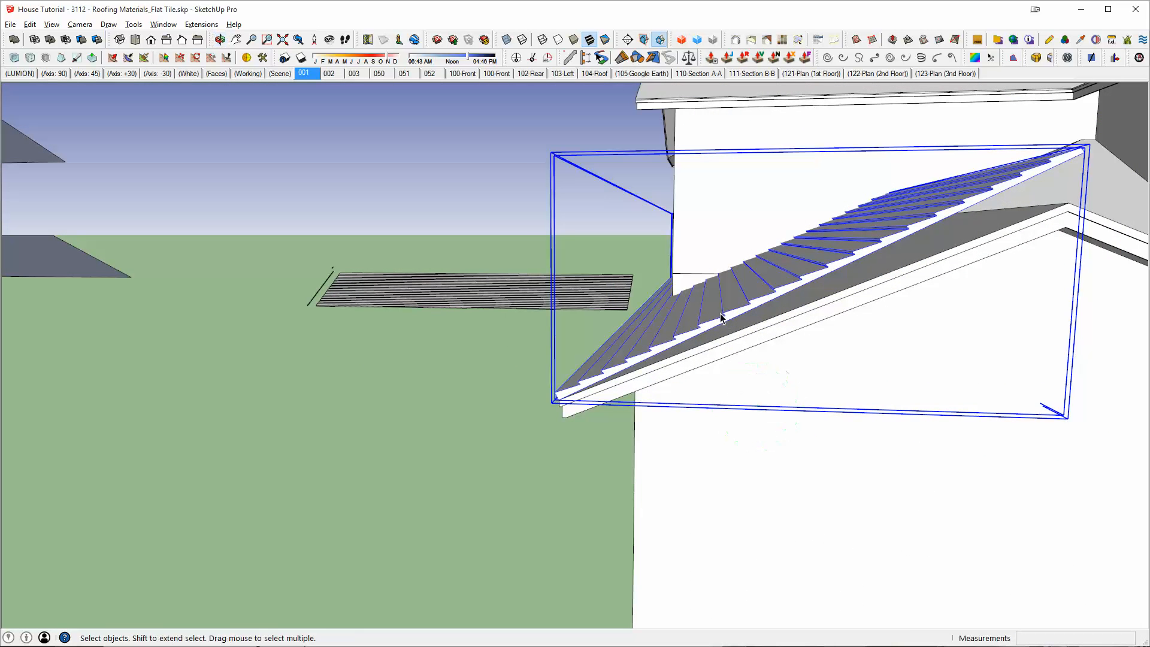
pyautogui.scroll(3, 721, 318)
pyautogui.tripleClick(720, 316)
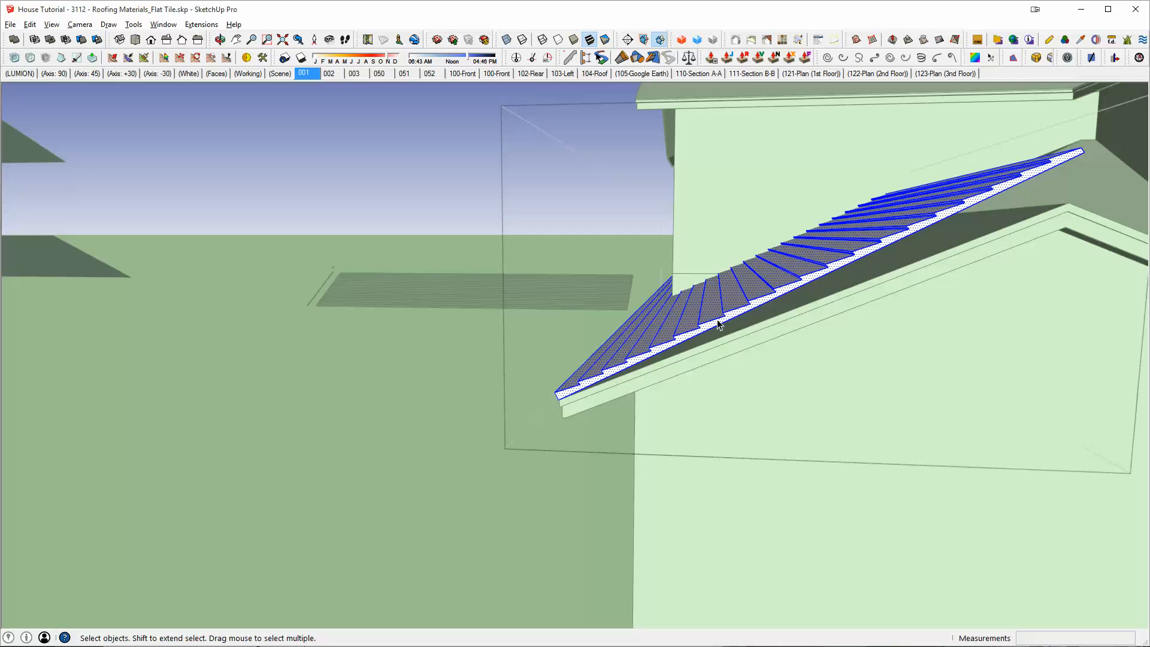
pyautogui.press('q')
pyautogui.moveTo(796, 397); pyautogui.dragTo(836, 365, button='middle')
pyautogui.click(514, 390)
pyautogui.moveTo(514, 389); pyautogui.dragTo(659, 335, button='middle')
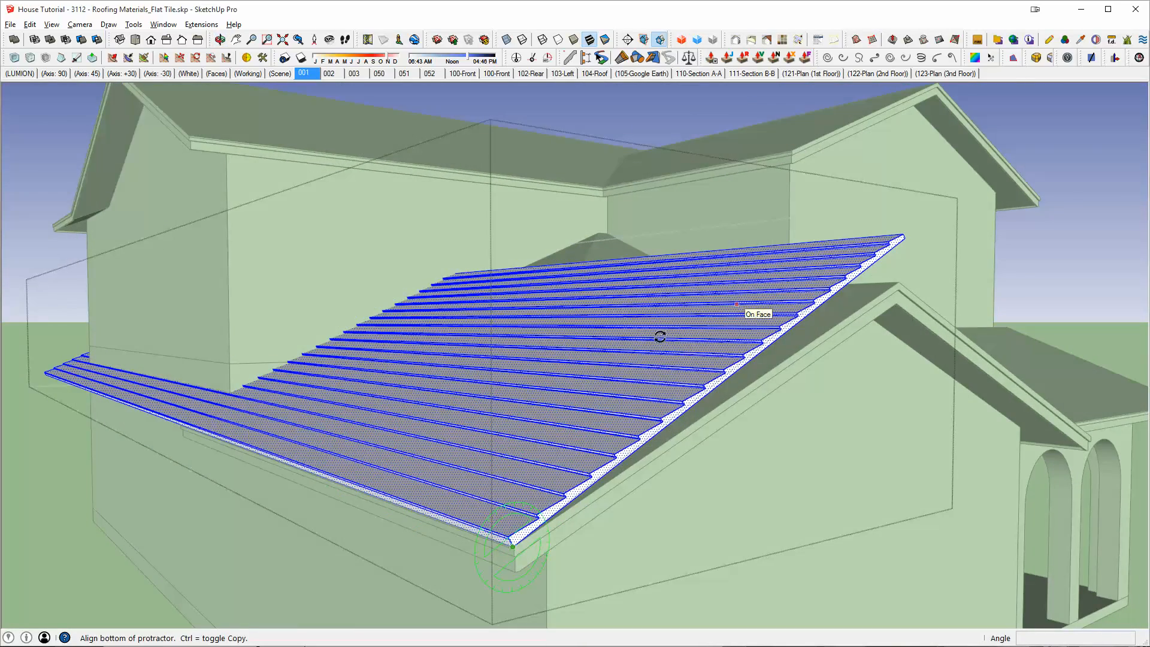
pyautogui.moveTo(699, 275); pyautogui.dragTo(599, 317, button='middle')
pyautogui.press('space')
pyautogui.press('l')
pyautogui.click(376, 192)
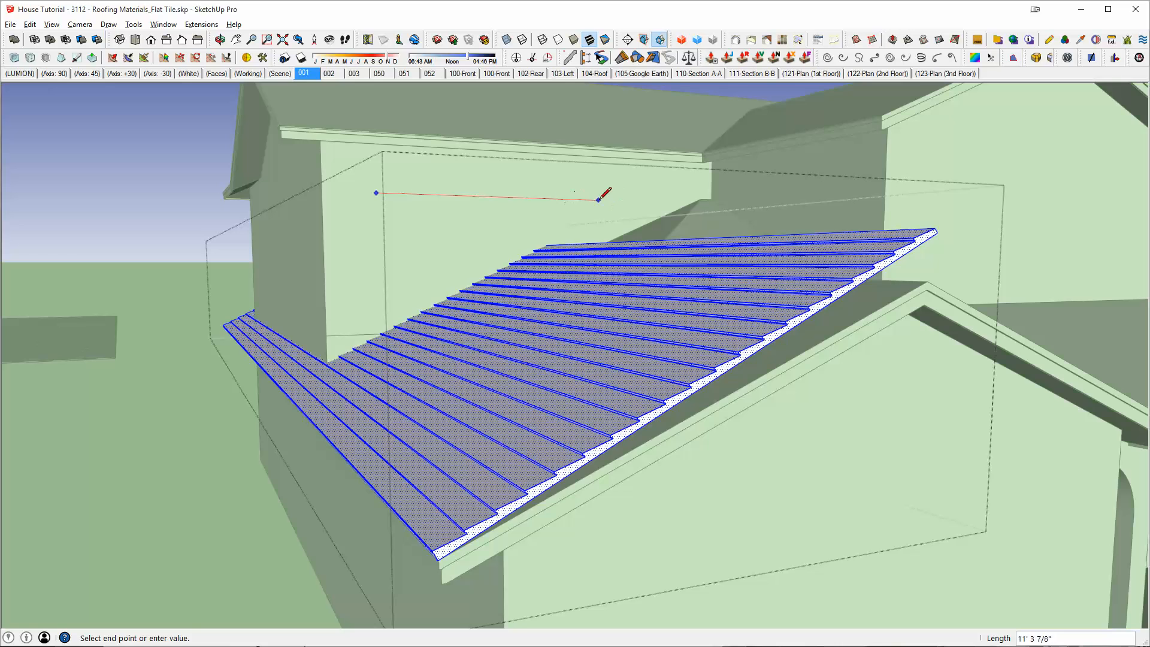
pyautogui.press('space')
# Rotate the whole tile roof group about its eave corner down to the slope of the gable roof
pyautogui.click(667, 337)
pyautogui.press('q')
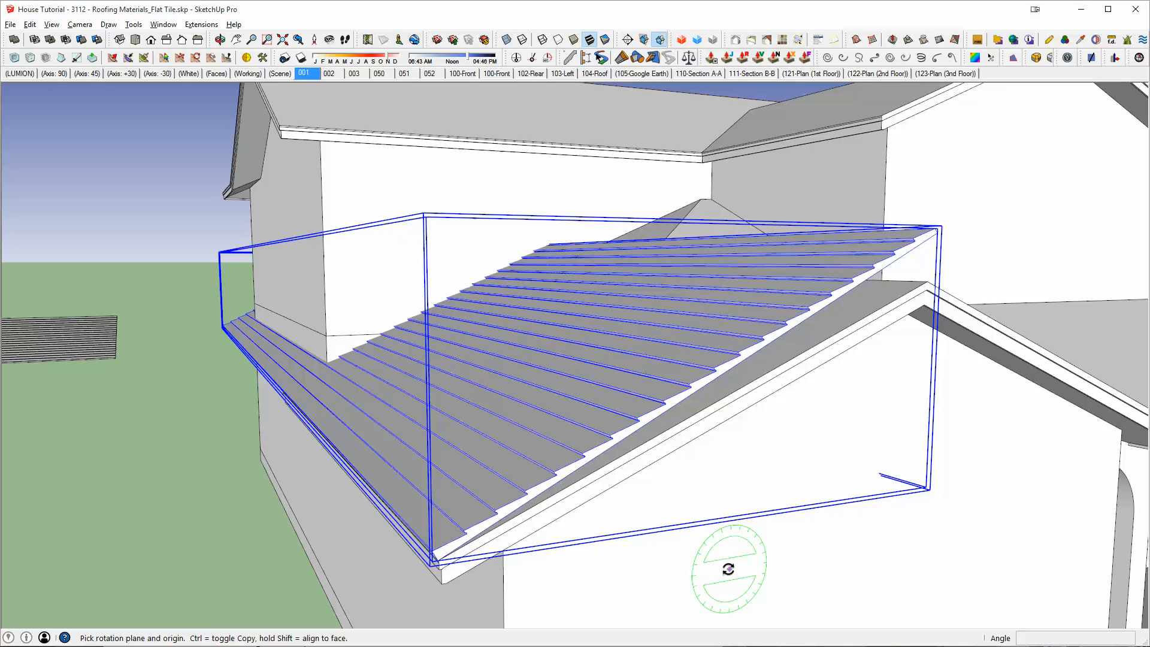
pyautogui.click(435, 557)
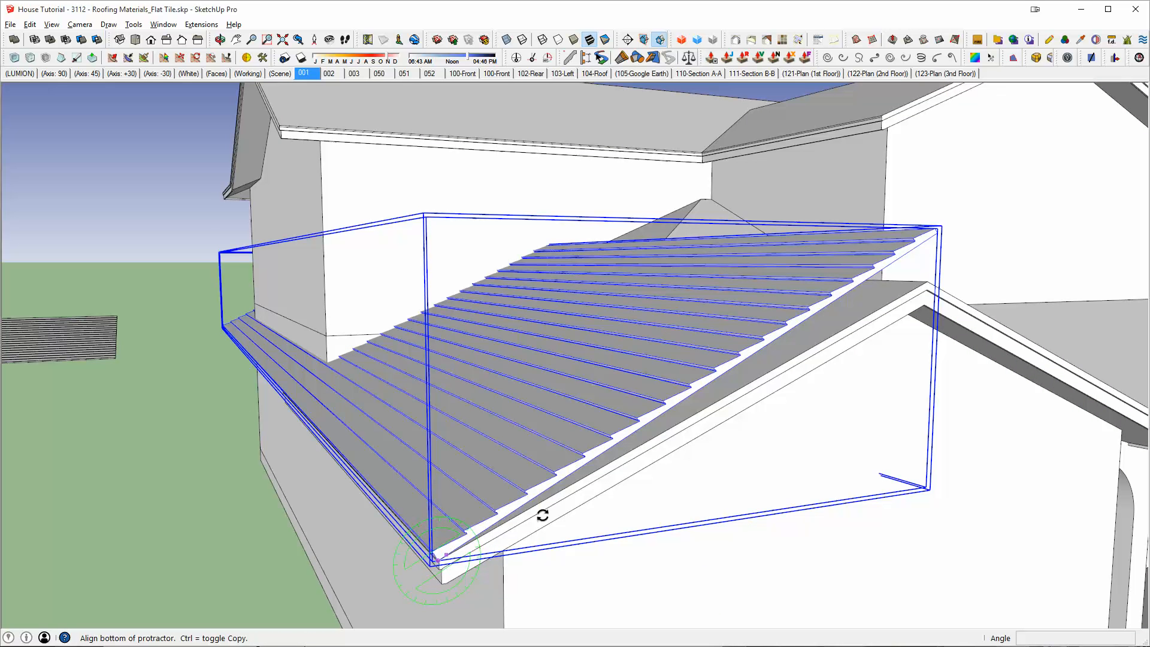
pyautogui.click(636, 430)
pyautogui.click(671, 427)
# Check the axes inside the tile roof group with a trial line, and undo the rotation of the whole group
pyautogui.press('space')
pyautogui.doubleClick(628, 418)
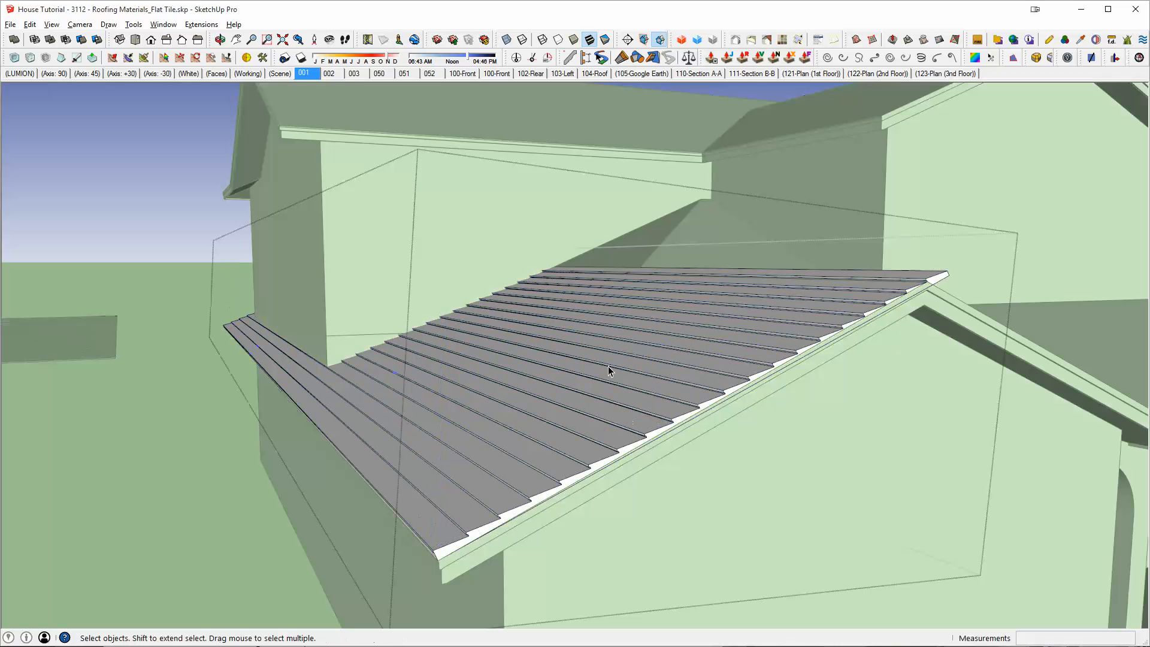
pyautogui.press('l')
pyautogui.click(383, 235)
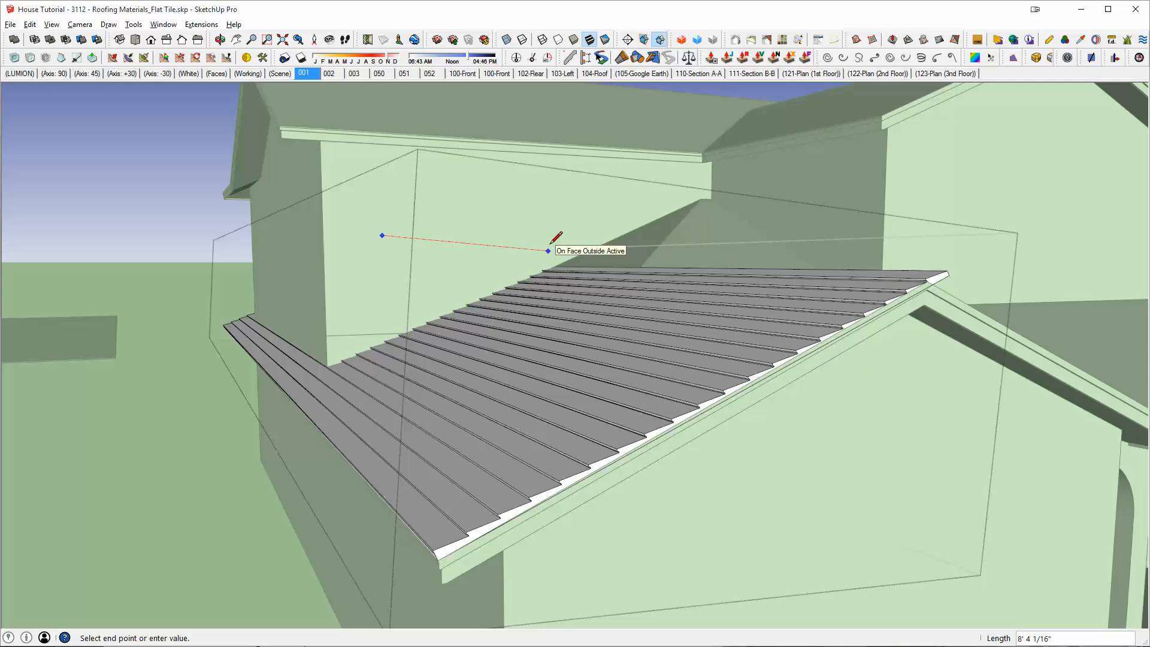
pyautogui.press('space')
pyautogui.press('Escape')
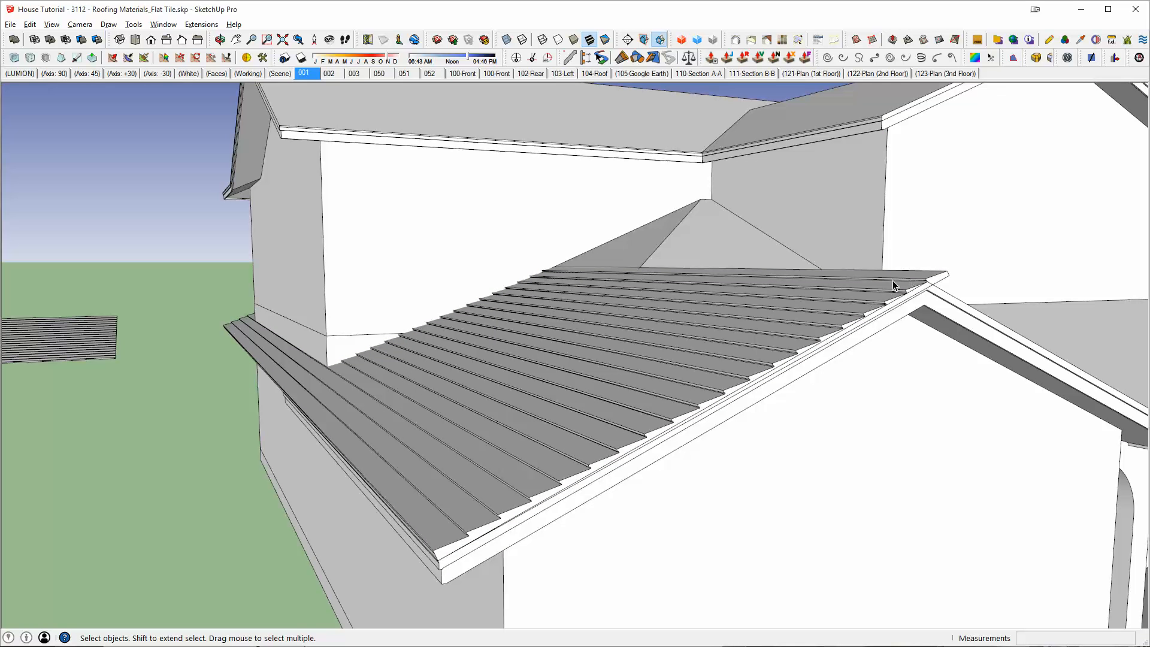
pyautogui.hotkey('ctrl', 'z')
pyautogui.hotkey('ctrl', 'z')
pyautogui.hotkey('ctrl', 'z')
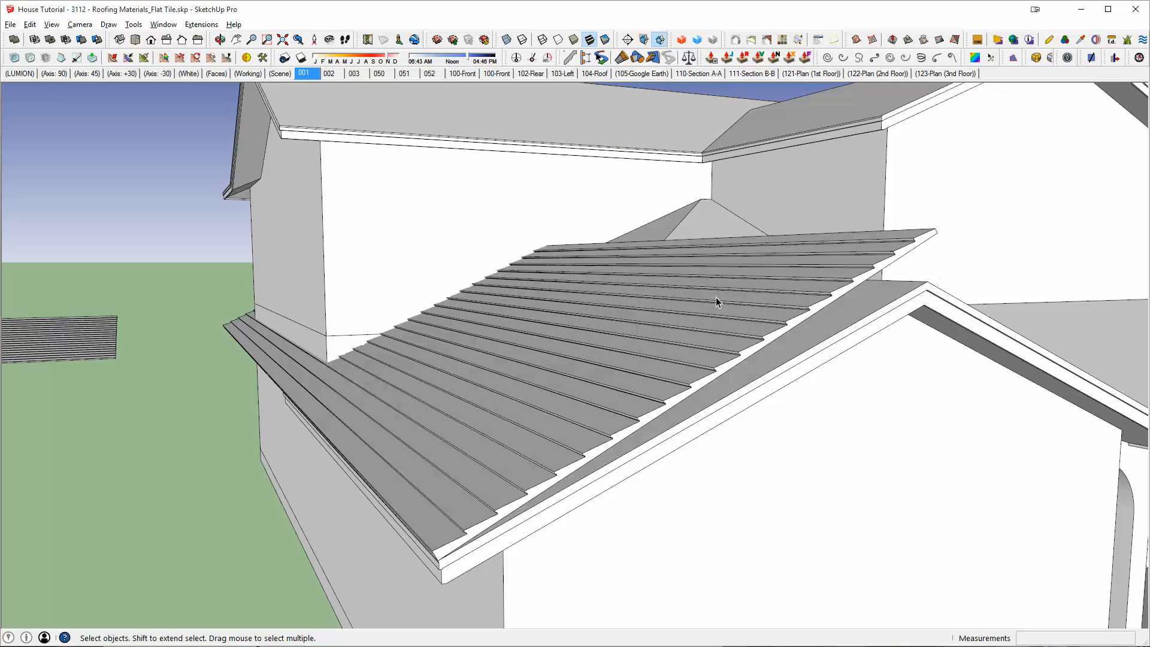
# Rotate all the tile geometry inside the group about the eave corner so its underside aligns with the gable roof slope
pyautogui.tripleClick(713, 297)
pyautogui.press('q')
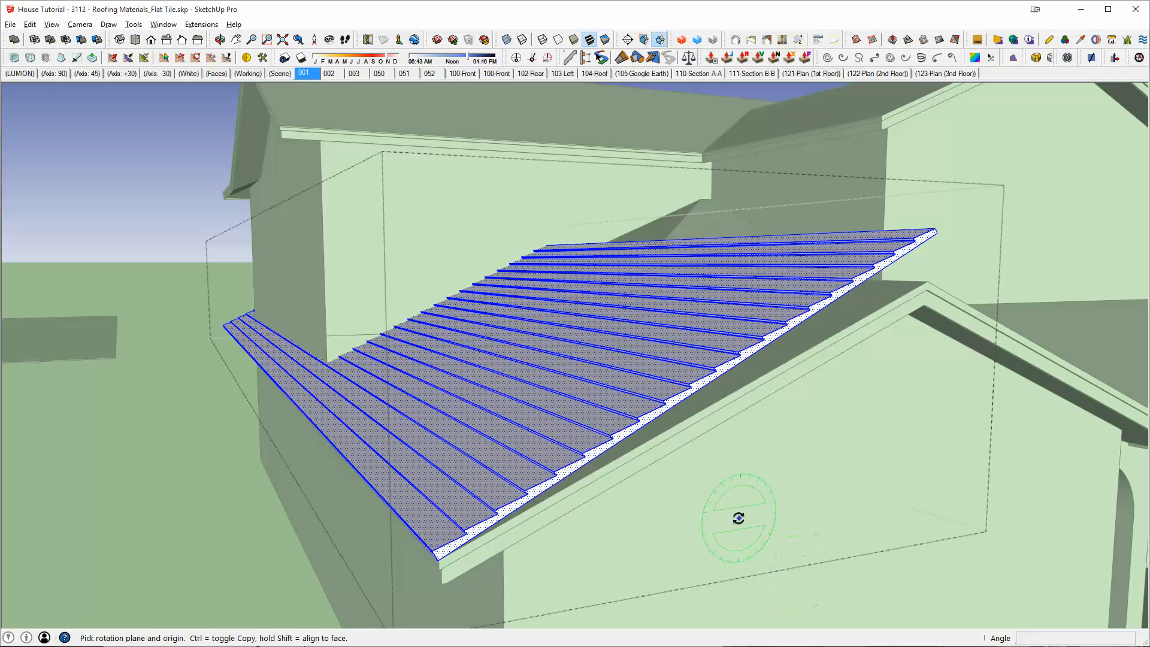
pyautogui.click(437, 560)
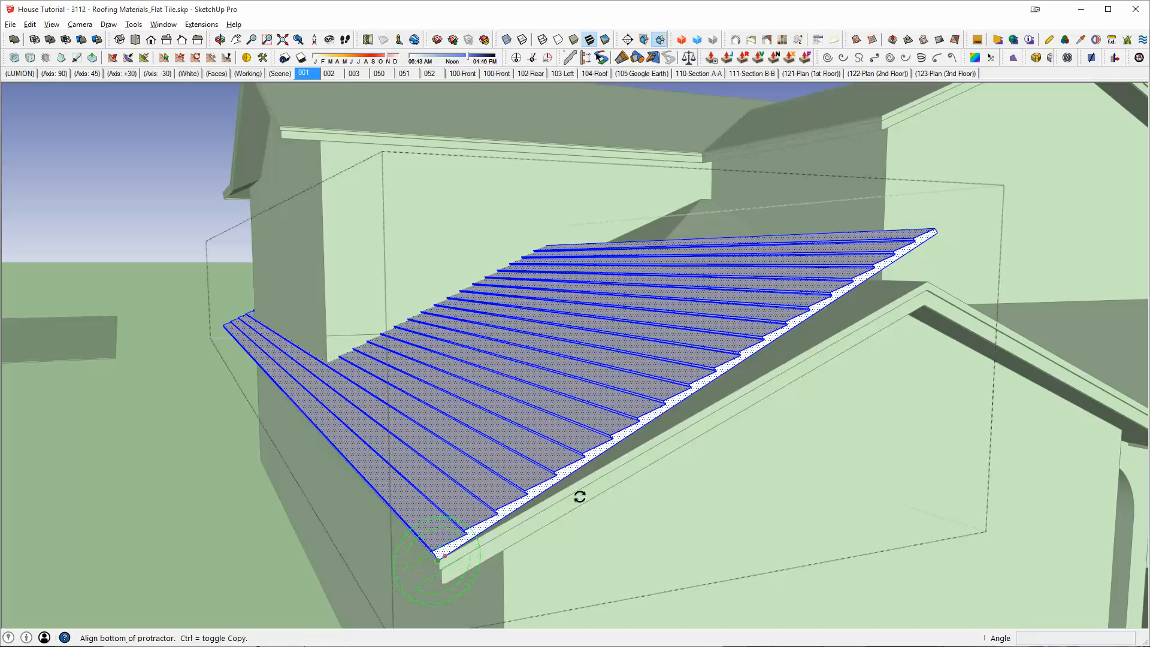
pyautogui.click(939, 235)
pyautogui.scroll(2, 924, 280)
pyautogui.click(934, 280)
pyautogui.scroll(-3, 802, 317)
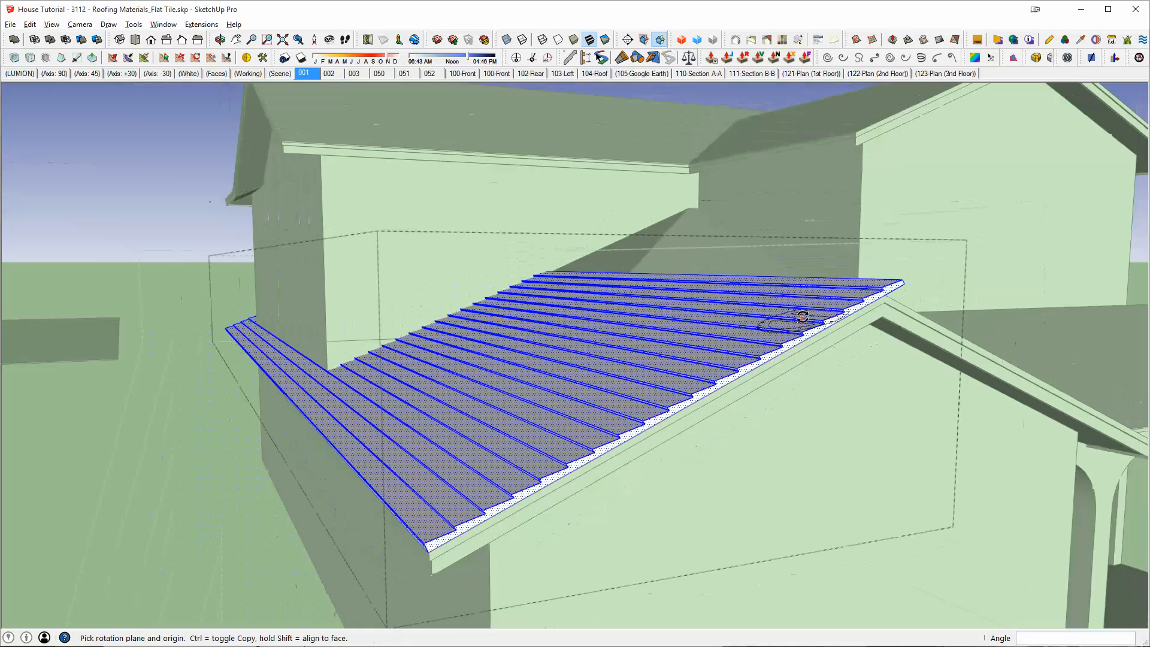
# Group the tile geometry and copy that group up the slope so its courses overlap and continue the upper tiles
pyautogui.moveTo(673, 318); pyautogui.dragTo(634, 334, button='middle')
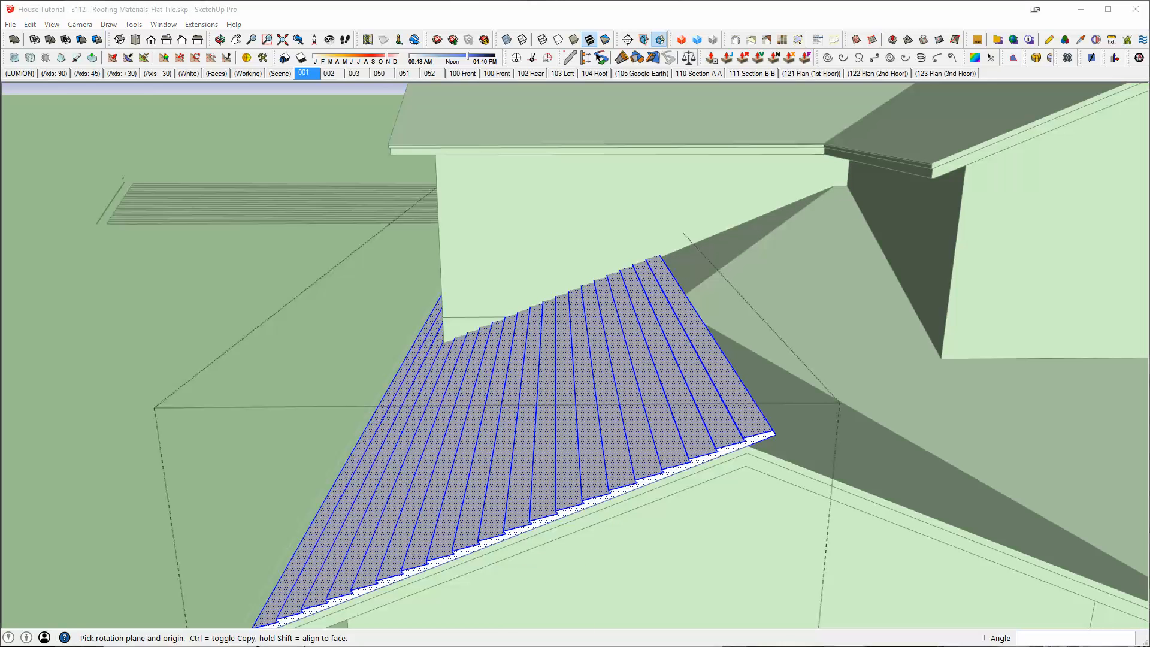
pyautogui.moveTo(625, 355); pyautogui.dragTo(705, 342, button='middle')
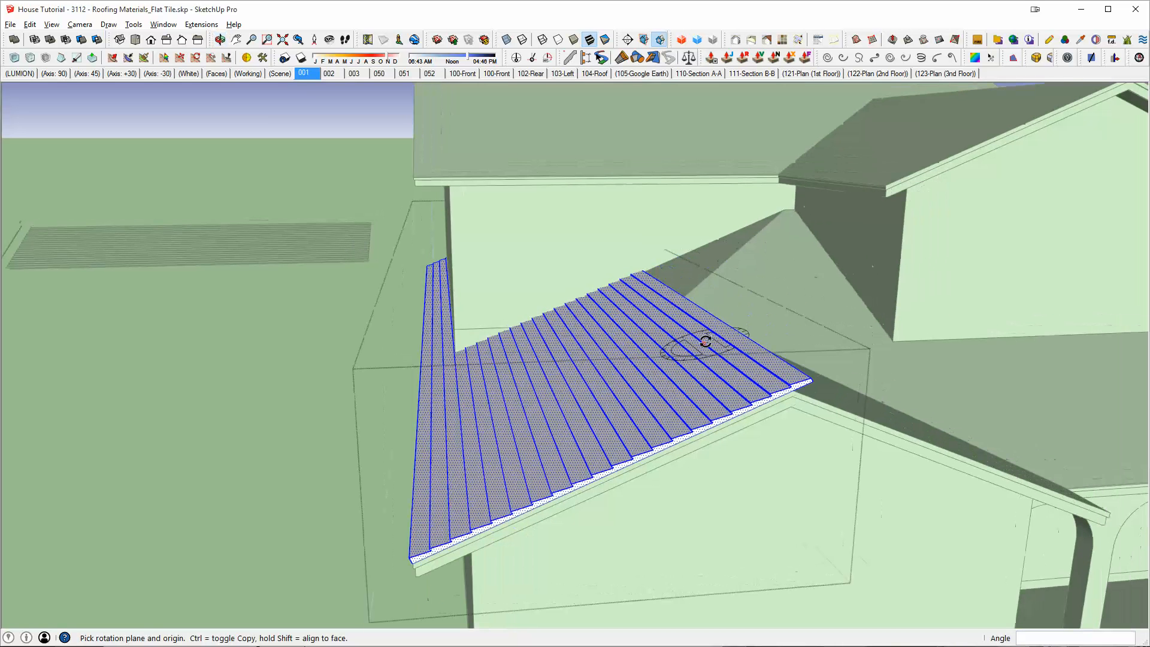
pyautogui.hotkey('ctrl', 'g')
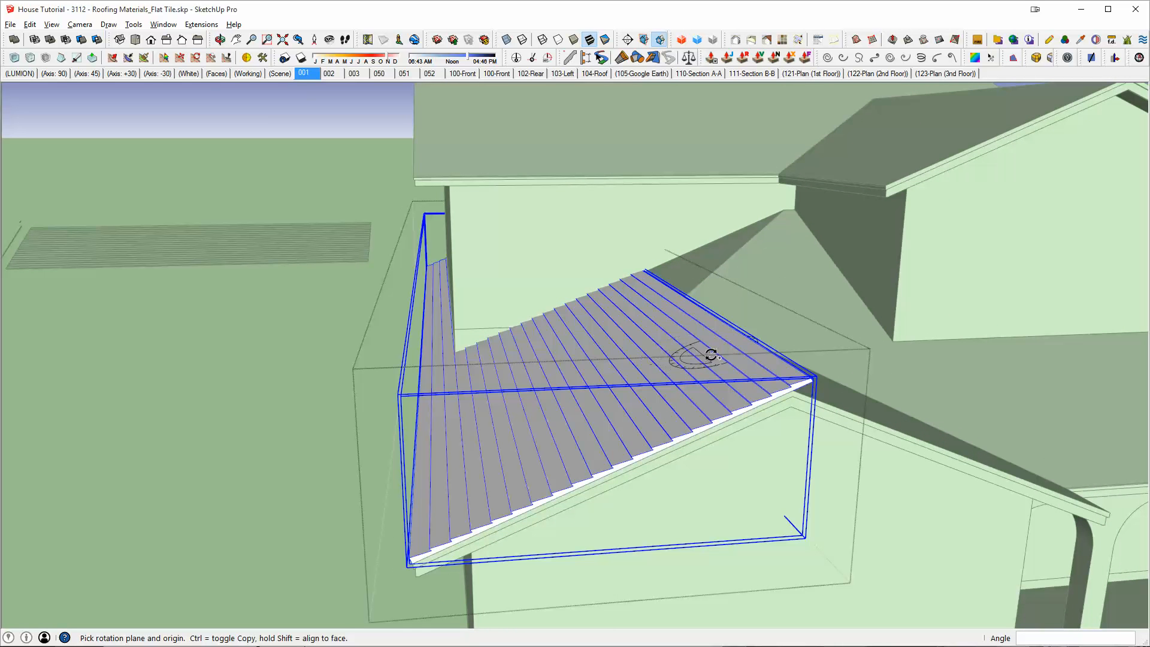
pyautogui.scroll(2, 383, 557)
pyautogui.press('m')
pyautogui.moveTo(405, 566); pyautogui.dragTo(492, 462, button='middle')
pyautogui.scroll(2, 257, 571)
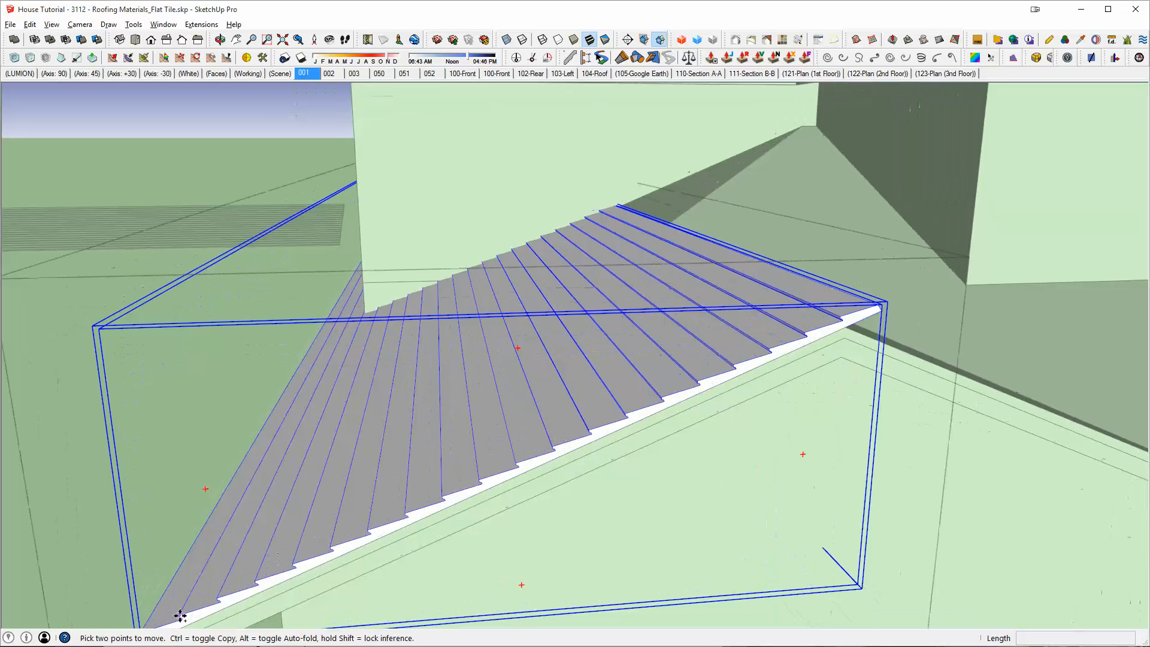
pyautogui.click(178, 614)
pyautogui.scroll(4, 713, 360)
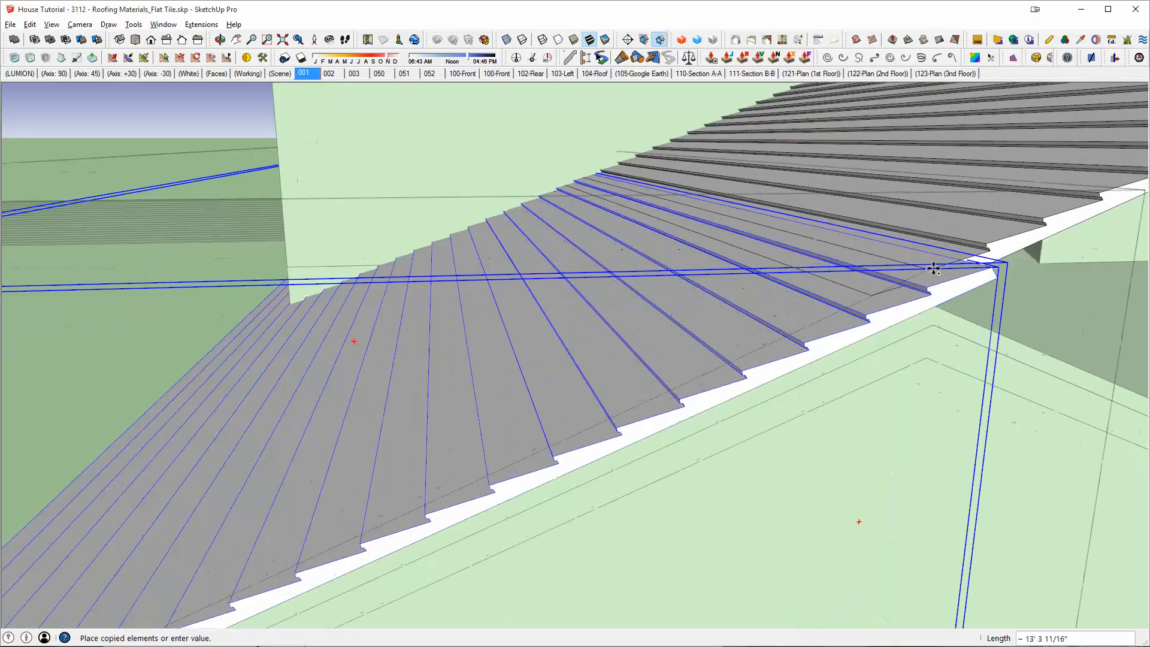
pyautogui.click(922, 290)
pyautogui.moveTo(914, 283); pyautogui.dragTo(737, 310, button='middle')
pyautogui.scroll(3, 647, 360)
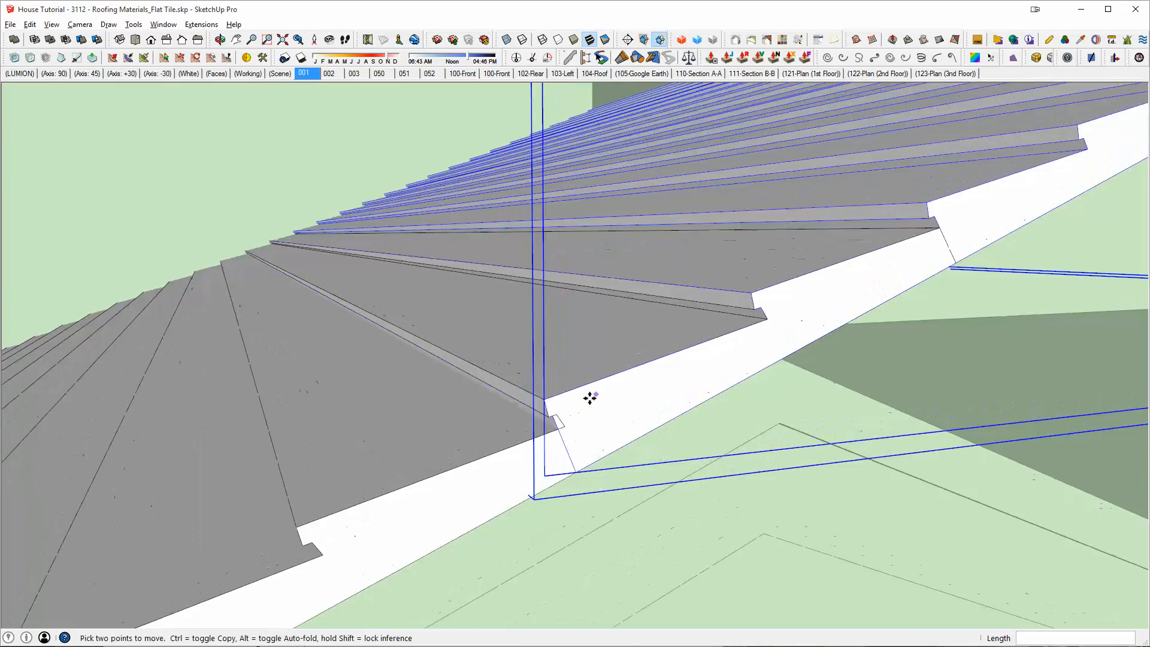
# Split the copied tile group's end face with a vertical line near its lower end and push the cut-off piece away across the full width
pyautogui.press('space')
pyautogui.doubleClick(584, 425)
pyautogui.scroll(-3, 608, 387)
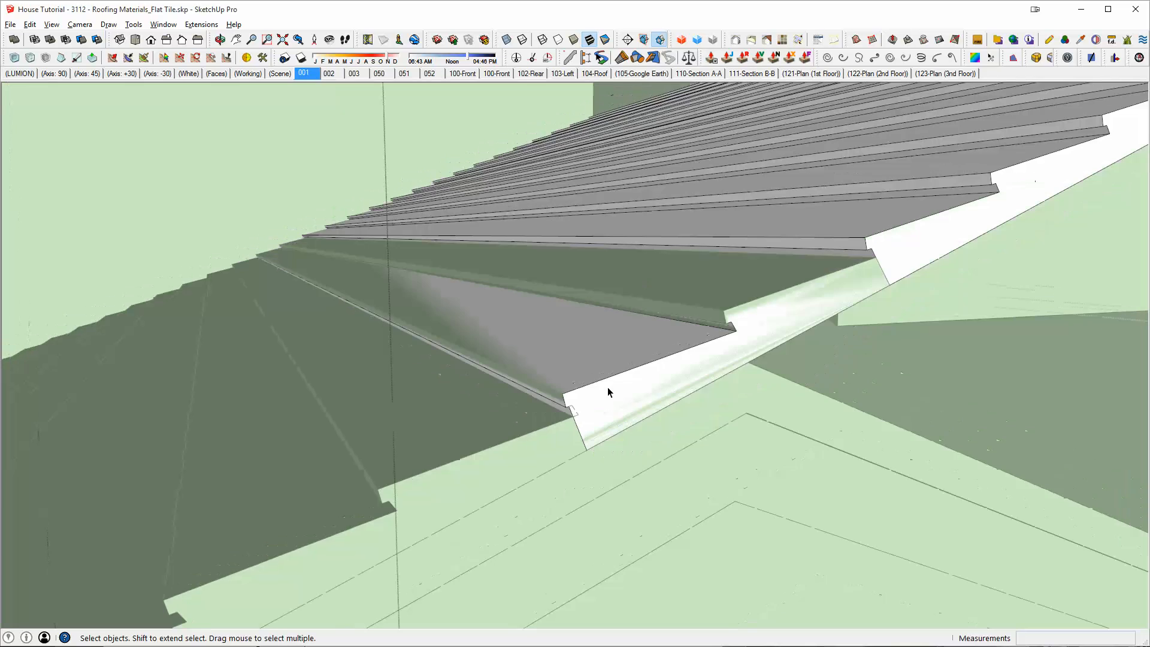
pyautogui.press('i')
pyautogui.press('l')
pyautogui.click(652, 361)
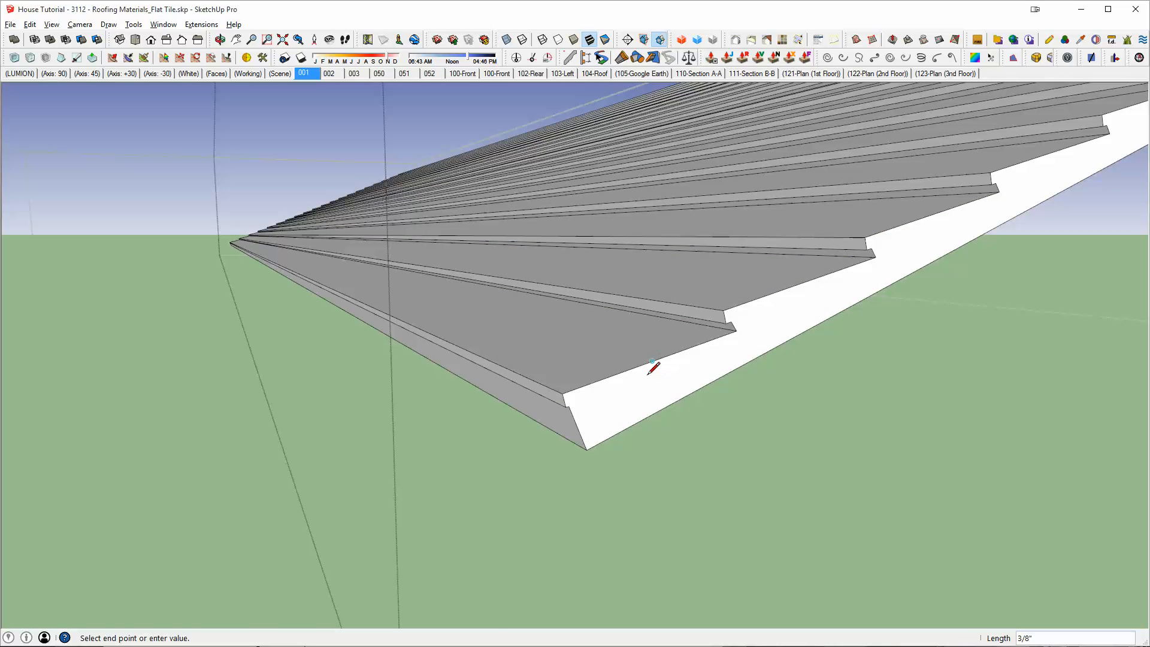
pyautogui.press('p')
pyautogui.moveTo(635, 401); pyautogui.dragTo(242, 250)
pyautogui.press('space')
pyautogui.press('Escape')
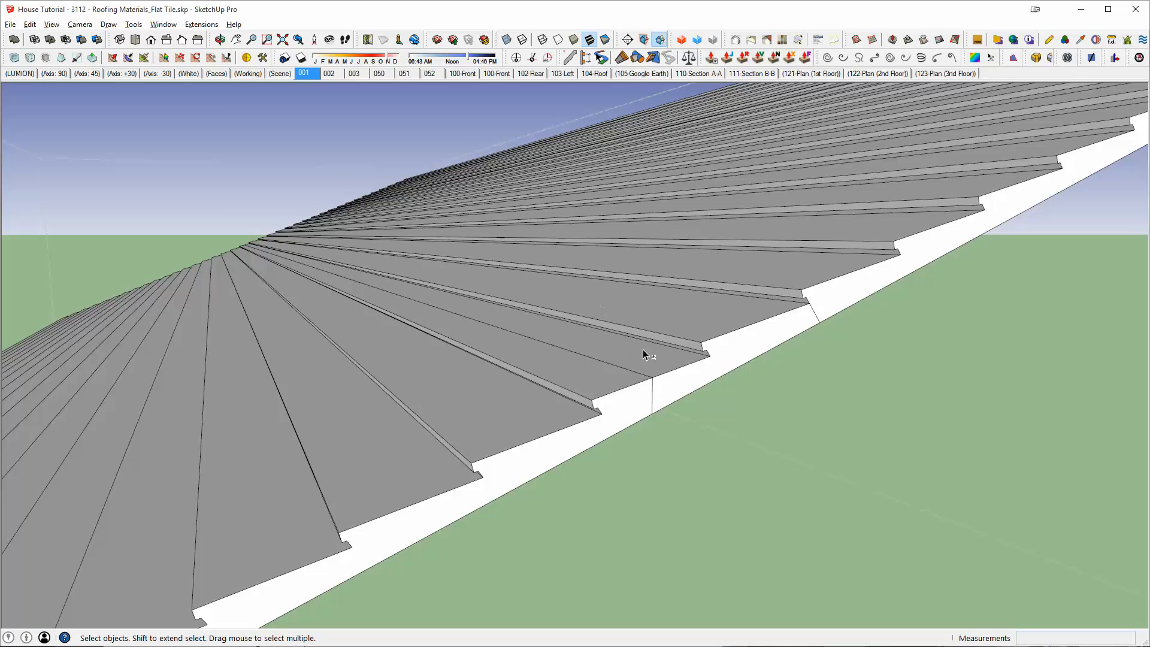
# Combine the trimmed upper tile group with the original lower tile group using a solid tool
pyautogui.keyDown('shift'); pyautogui.moveTo(642, 350); pyautogui.dragTo(601, 355, button='middle'); pyautogui.keyUp('shift')
pyautogui.click(788, 264)
pyautogui.hotkey('shift', 'o')
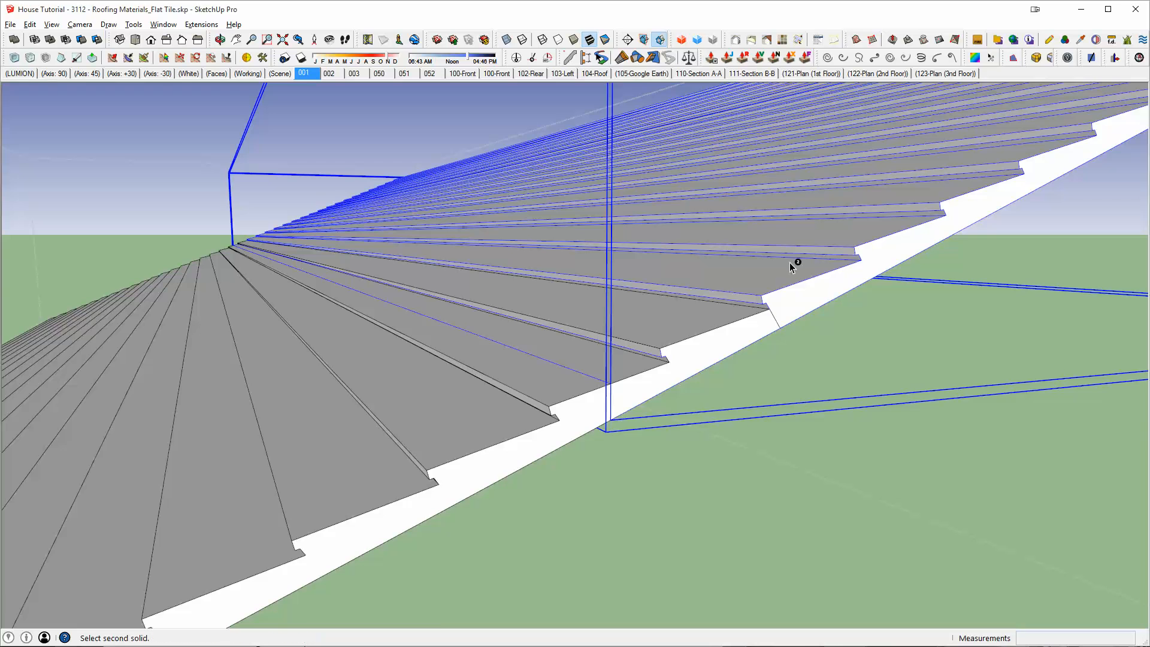
pyautogui.scroll(-3, 616, 303)
pyautogui.moveTo(651, 284); pyautogui.dragTo(460, 271, button='middle')
pyautogui.scroll(-4, 696, 265)
pyautogui.moveTo(722, 263); pyautogui.dragTo(661, 231, button='middle')
pyautogui.click(711, 268)
pyautogui.press('space')
pyautogui.press('Escape')
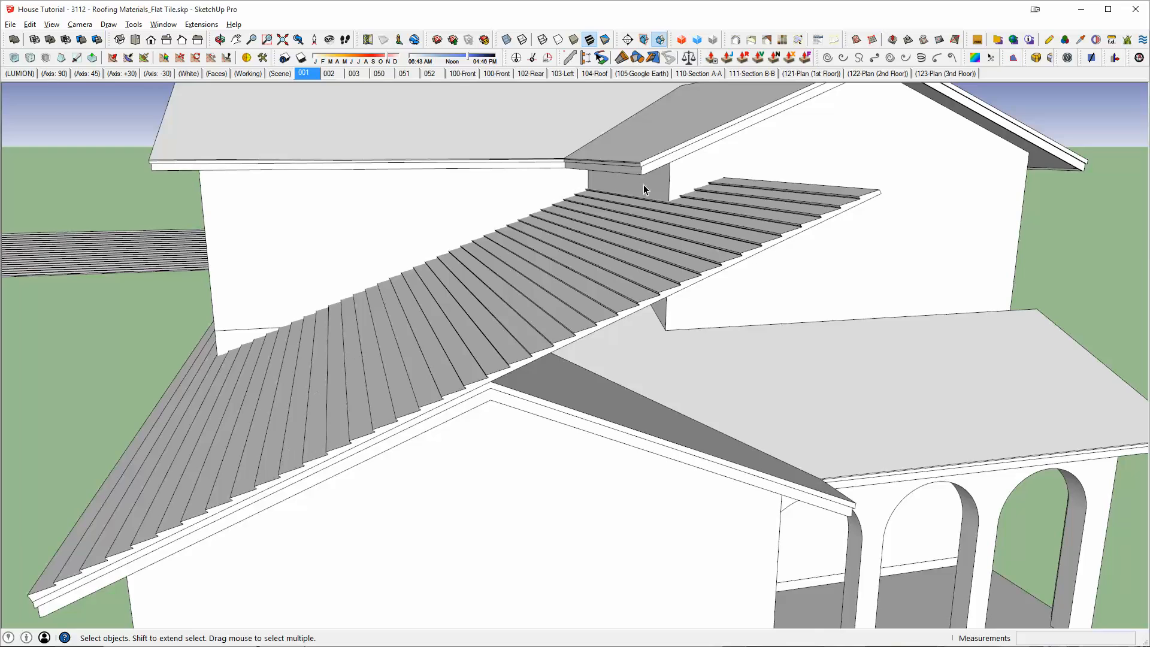
# Copy the extended tile roof from the house to the empty ground beside it, beyond the arched porch
pyautogui.moveTo(531, 236); pyautogui.dragTo(742, 241, button='middle')
pyautogui.scroll(-3, 769, 244)
pyautogui.scroll(-4, 497, 372)
pyautogui.scroll(-3, 742, 240)
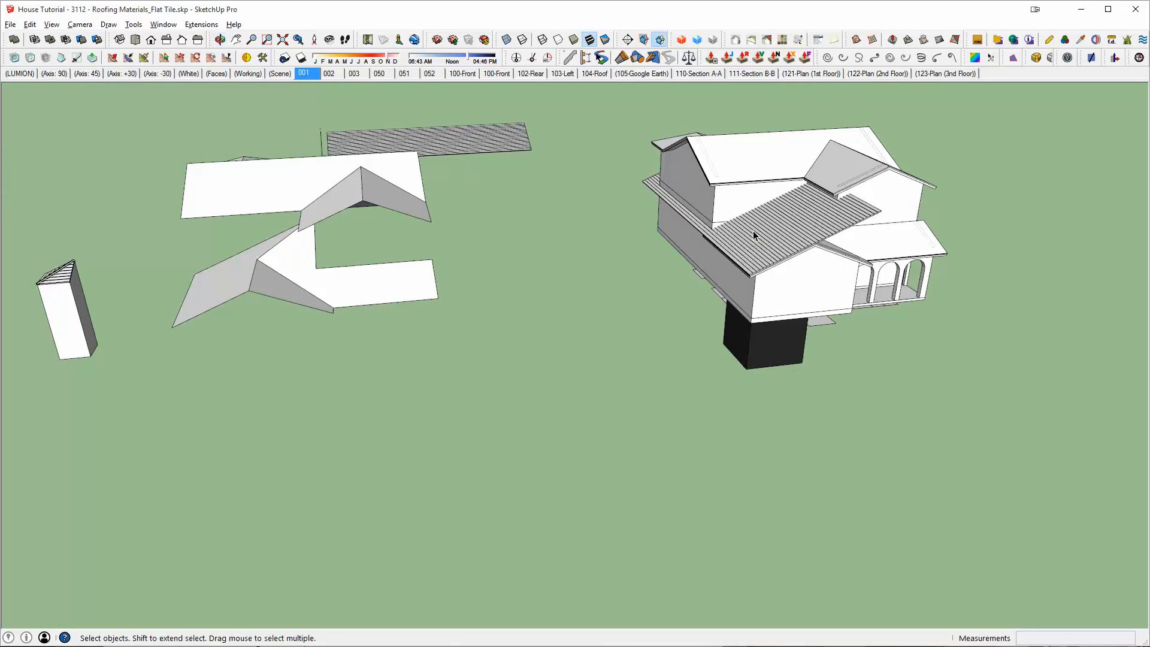
pyautogui.click(851, 214)
pyautogui.press('m')
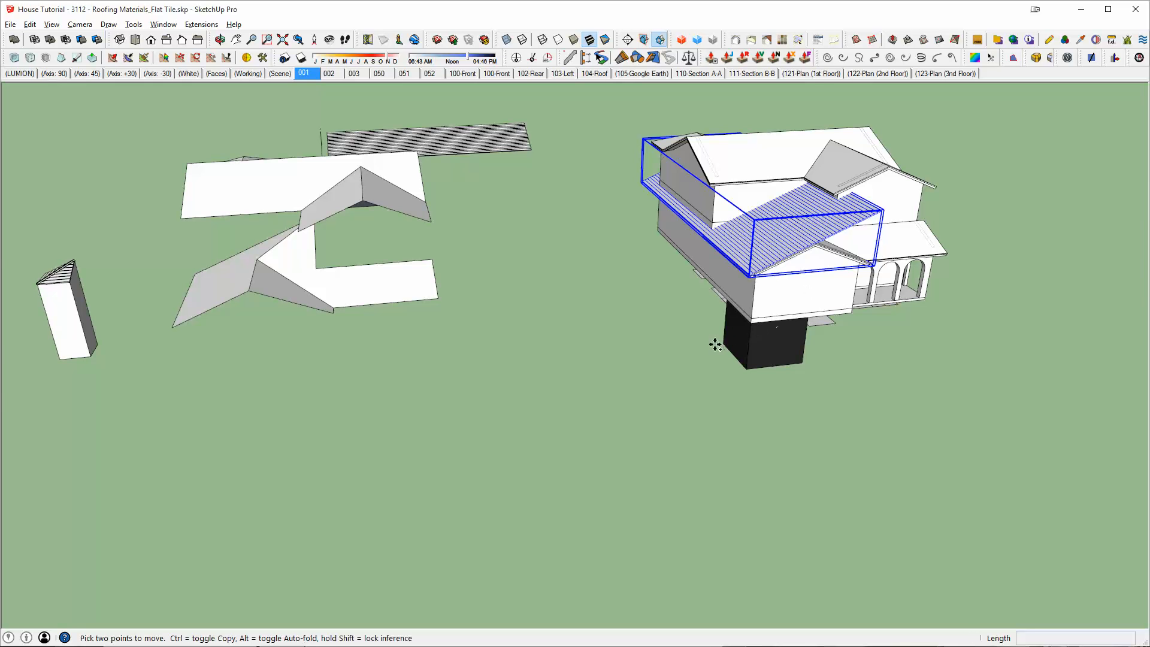
pyautogui.click(715, 345)
pyautogui.keyDown('shift'); pyautogui.moveTo(871, 326); pyautogui.dragTo(544, 403, button='middle'); pyautogui.keyUp('shift')
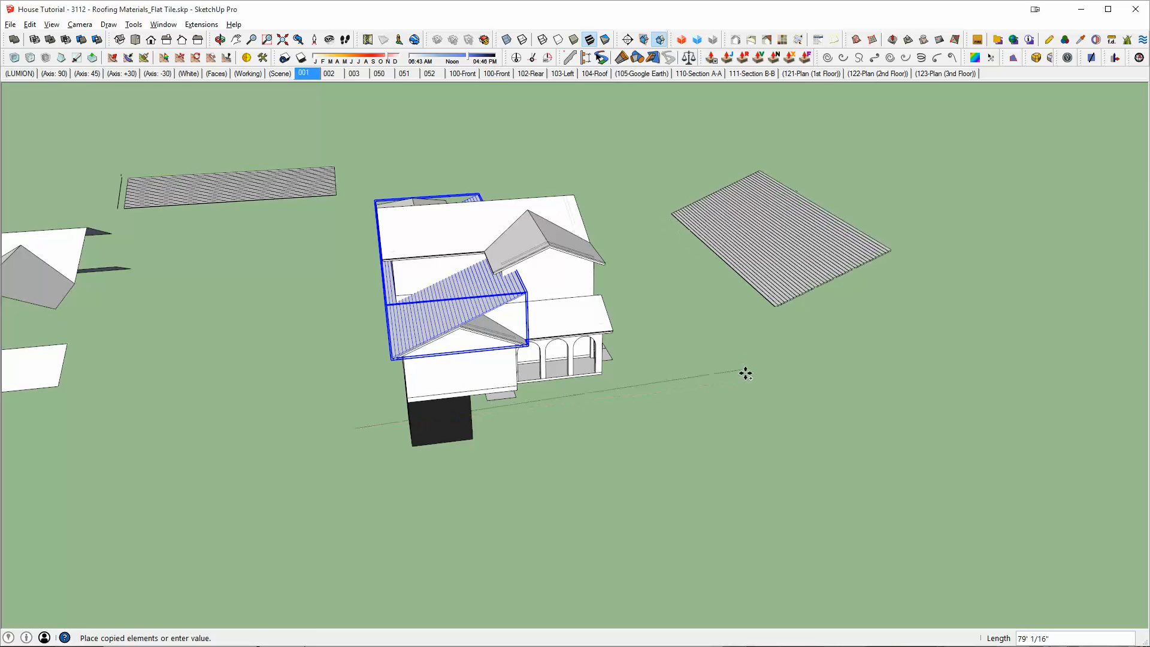
pyautogui.click(790, 272)
# Delete the flat tile roof sample lying on the ground behind the house
pyautogui.scroll(2, 801, 254)
pyautogui.press('s')
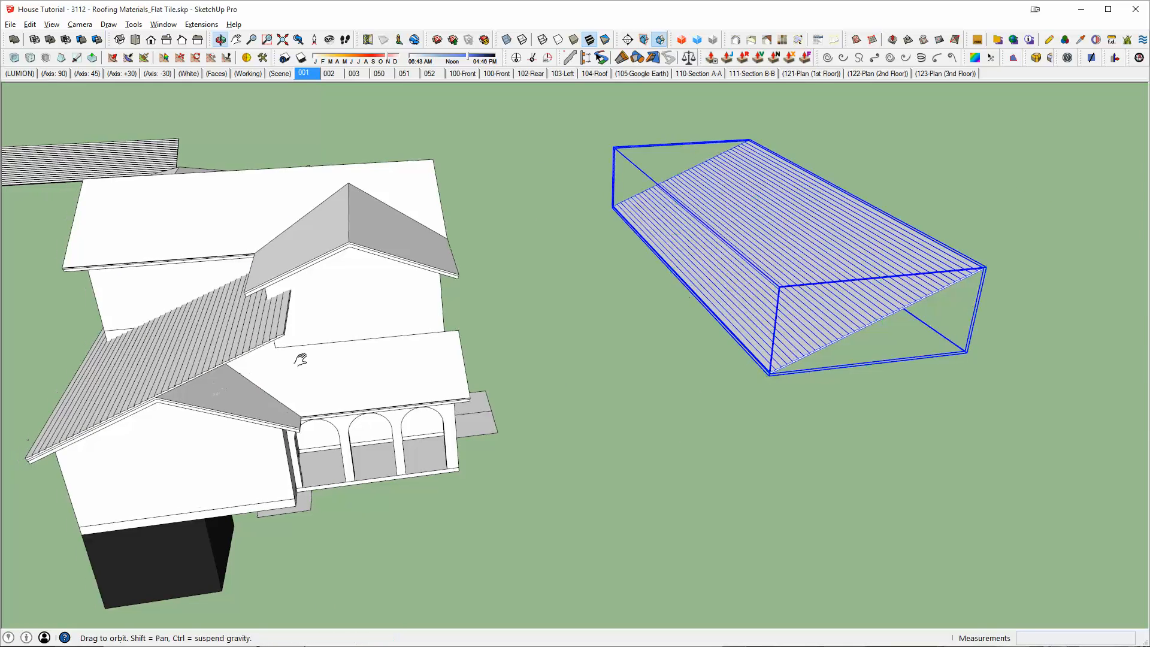
pyautogui.keyDown('shift'); pyautogui.moveTo(215, 362); pyautogui.dragTo(484, 366, button='middle'); pyautogui.keyUp('shift')
pyautogui.press('space')
pyautogui.click(189, 162)
pyautogui.press('Delete')
# Mirror the tile roof copy beside the house along the red axis with the Scale tool
pyautogui.click(1005, 249)
pyautogui.press('s')
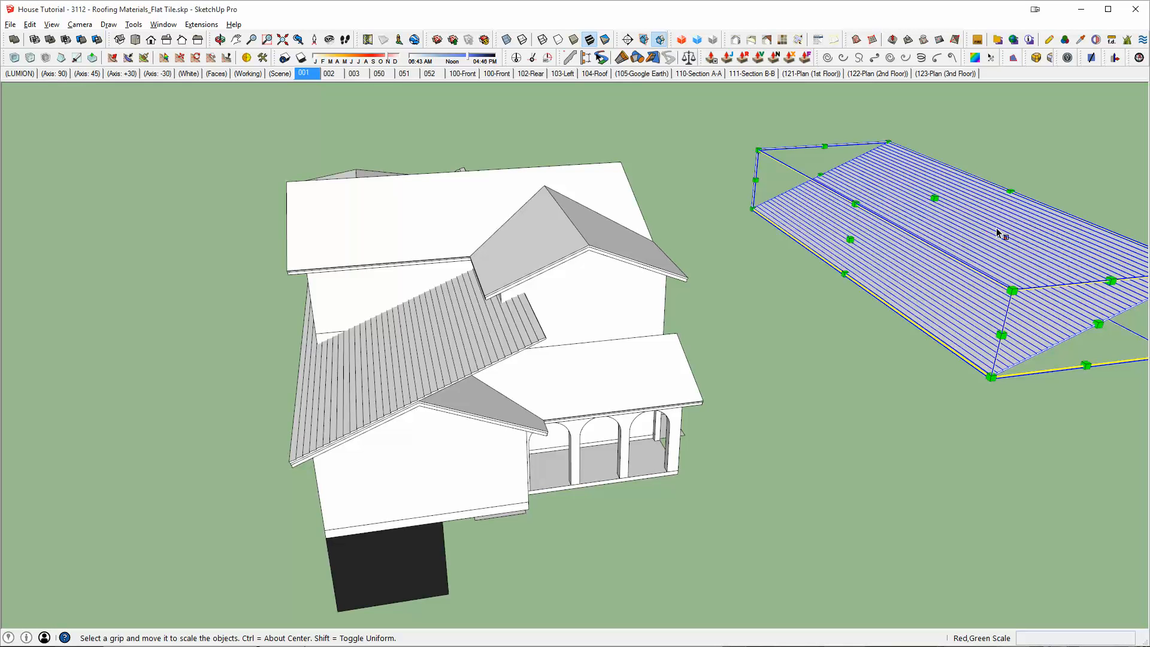
pyautogui.moveTo(1002, 227); pyautogui.dragTo(992, 227)
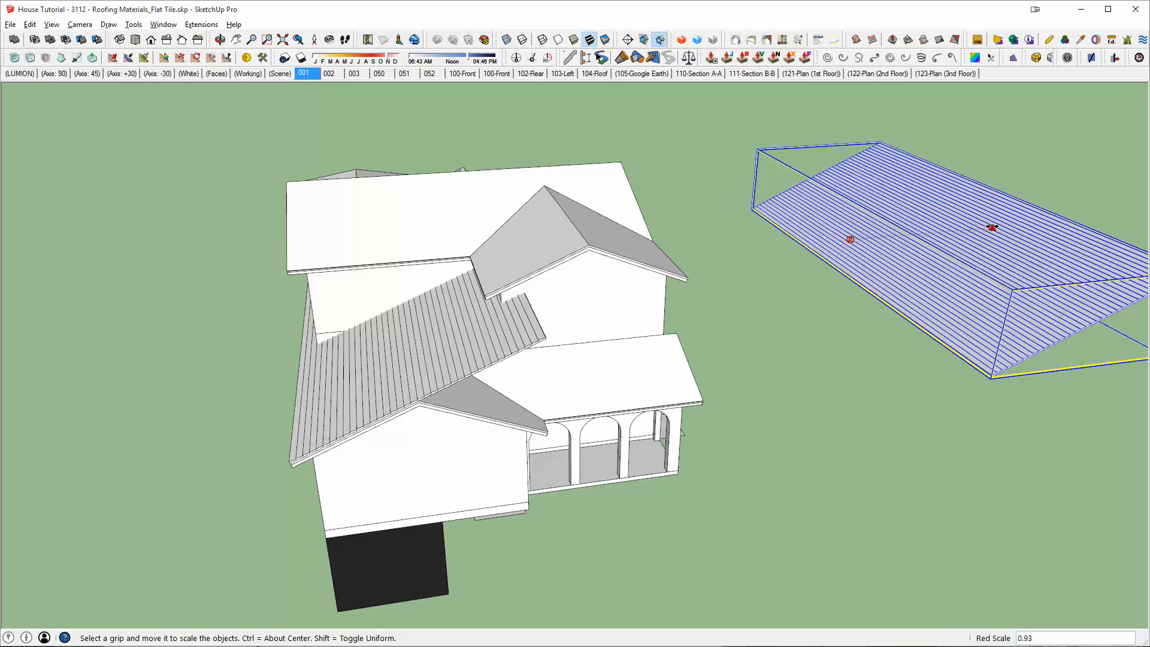
pyautogui.press('Return')
pyautogui.keyDown('shift'); pyautogui.moveTo(736, 315); pyautogui.dragTo(795, 299, button='middle'); pyautogui.keyUp('shift')
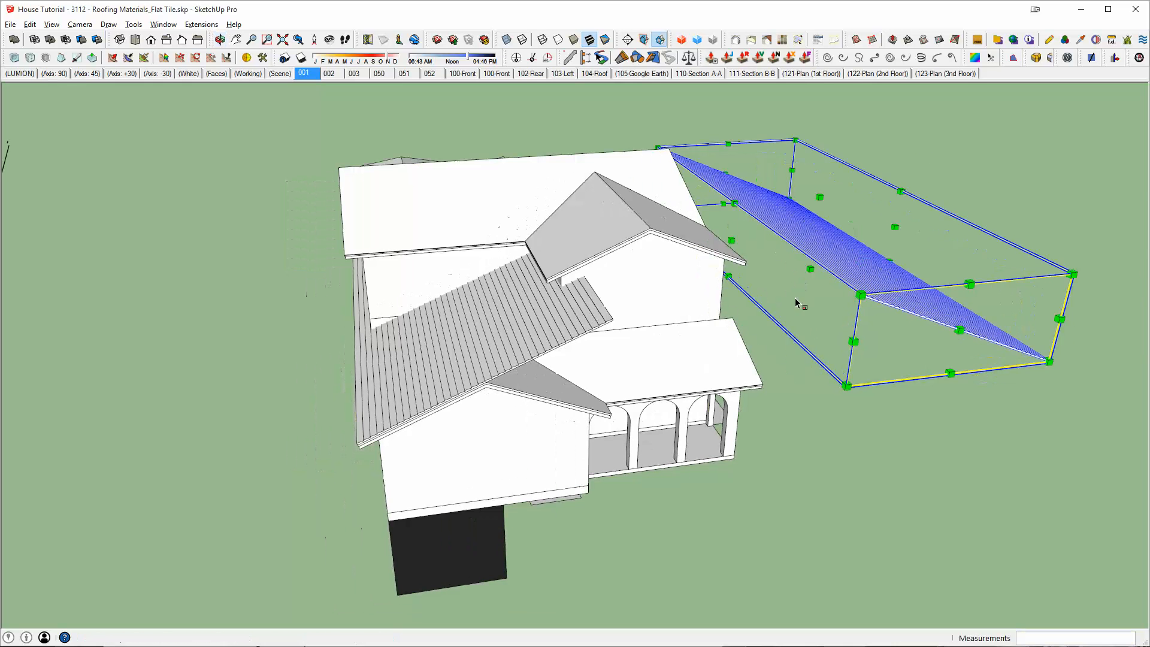
# Copy the tile roof on the house 2400 inches along the red axis, onto the detached flattened roof outlines
pyautogui.press('space')
pyautogui.moveTo(544, 401); pyautogui.dragTo(782, 338, button='middle')
pyautogui.click(734, 306)
pyautogui.scroll(-2, 720, 303)
pyautogui.press('m')
pyautogui.moveTo(778, 429); pyautogui.dragTo(973, 390, button='middle')
pyautogui.click(973, 392)
pyautogui.press('ctrl')
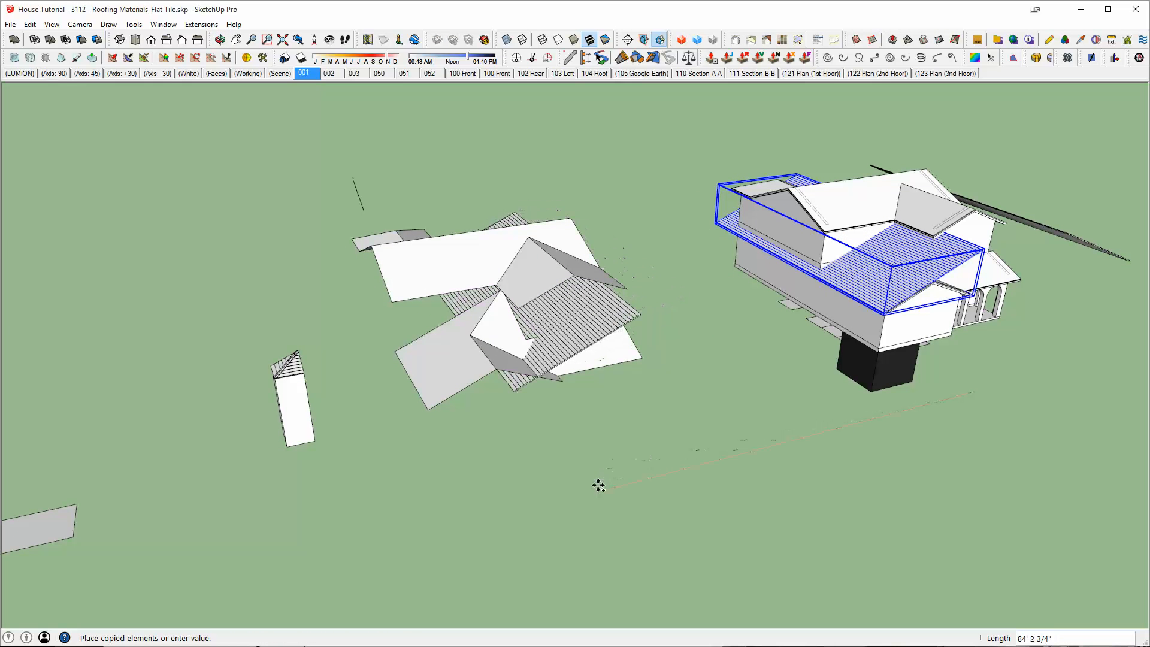
pyautogui.write('2400')
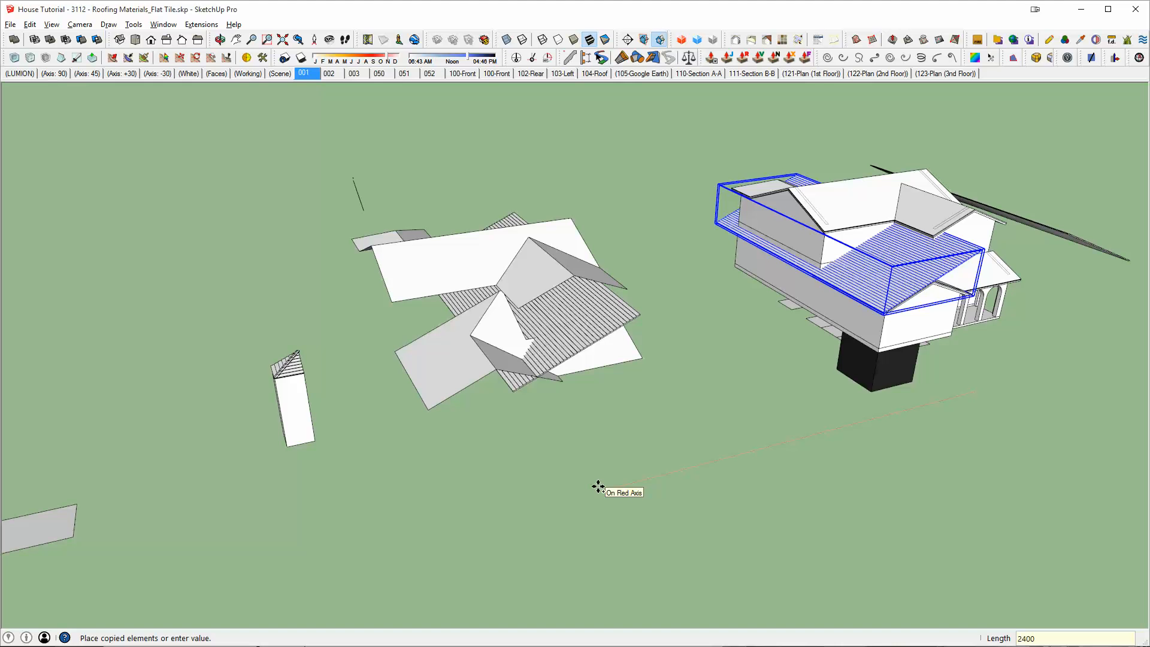
pyautogui.write("'")
pyautogui.press('Return')
# Open the flattened outline group of the garage roof's outer slope and draw a rectangle about 105' by 119' around it
pyautogui.keyDown('shift'); pyautogui.moveTo(442, 323); pyautogui.dragTo(1003, 223, button='middle'); pyautogui.keyUp('shift')
pyautogui.press('space')
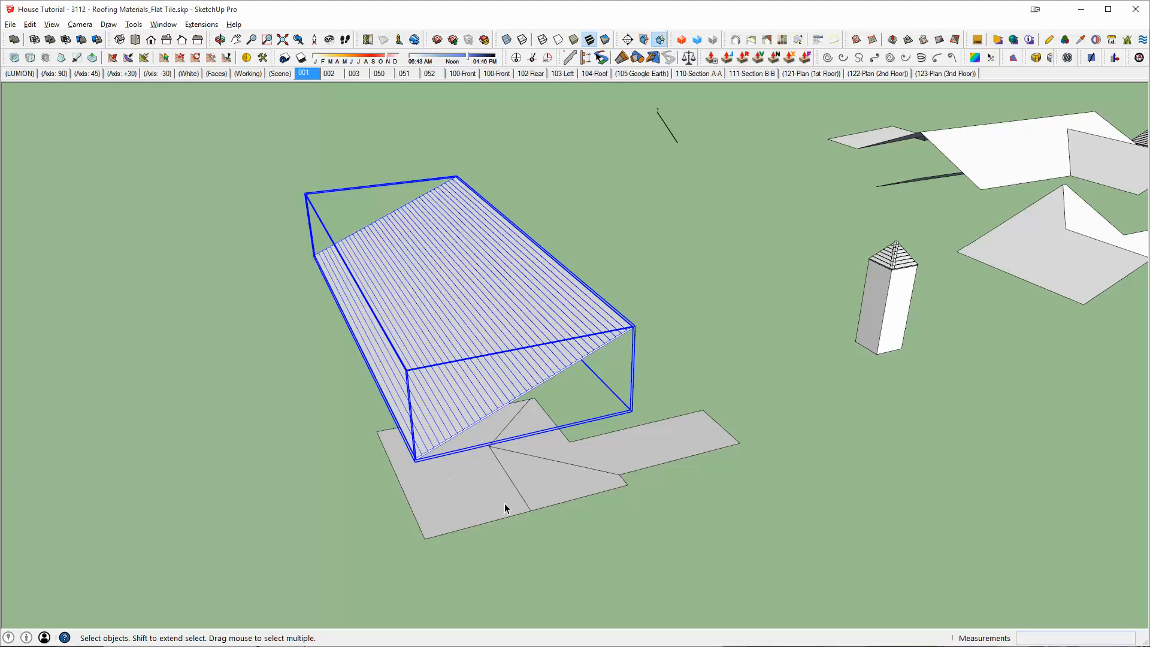
pyautogui.moveTo(473, 494); pyautogui.dragTo(557, 454, button='middle')
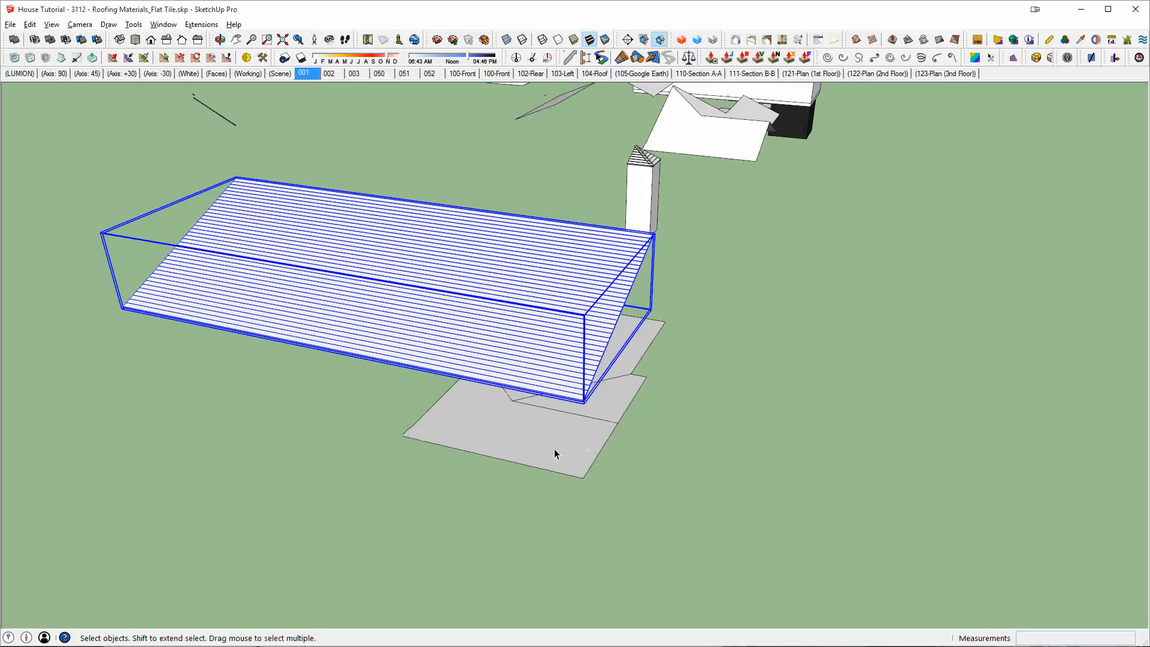
pyautogui.doubleClick(504, 435)
pyautogui.moveTo(458, 422); pyautogui.dragTo(669, 380, button='middle')
pyautogui.press('r')
pyautogui.click(372, 171)
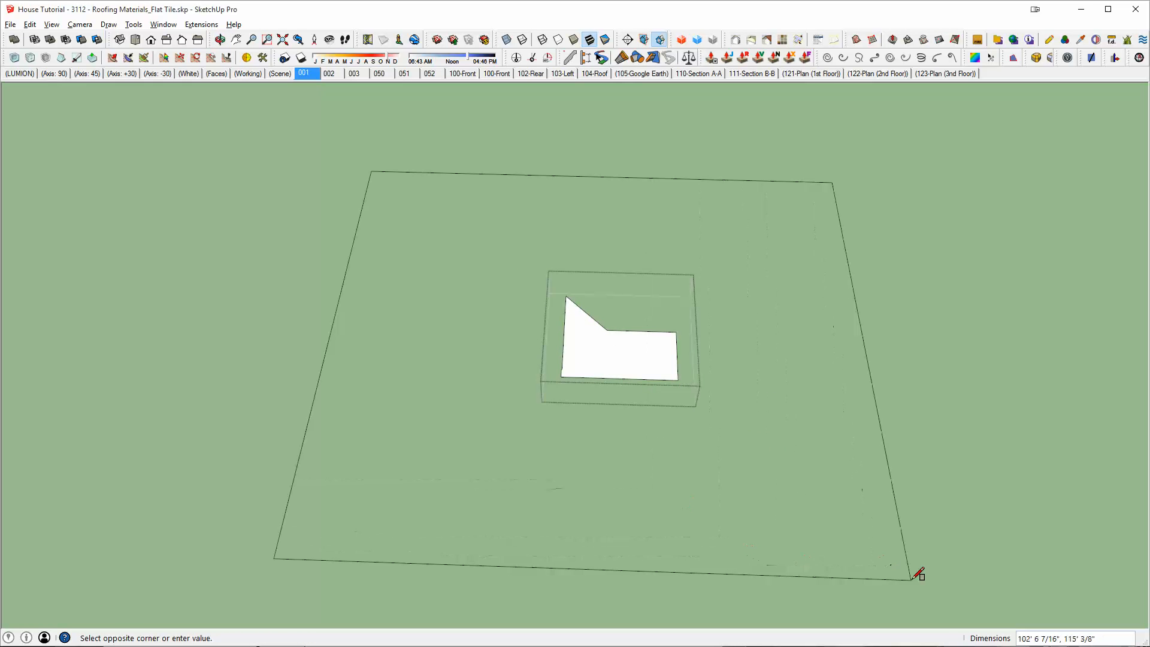
pyautogui.click(931, 594)
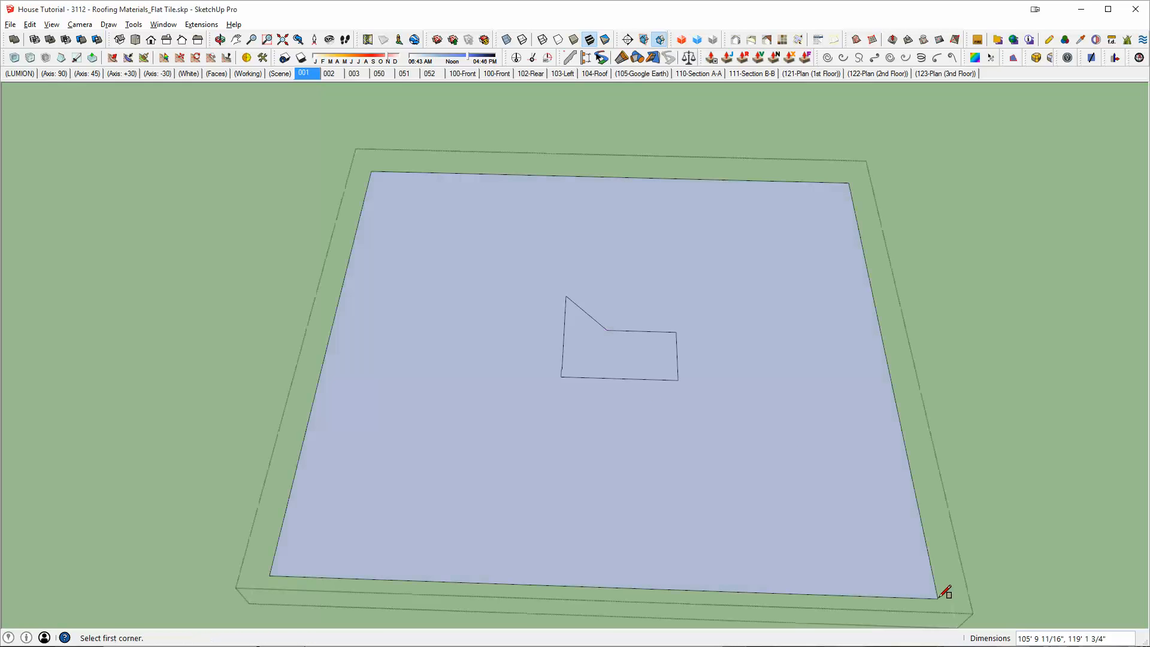
# Draw lines from the outline's two lower corners to the rectangle's edge and clear the outline and channel between them
pyautogui.scroll(3, 623, 368)
pyautogui.press('space')
pyautogui.click(591, 349)
pyautogui.scroll(-3, 584, 331)
pyautogui.moveTo(583, 332)
pyautogui.mouseDown(button='middle')
pyautogui.moveTo(652, 367)
pyautogui.moveTo(703, 374)
pyautogui.mouseUp(button='middle')
pyautogui.scroll(2, 703, 362)
pyautogui.press('l')
pyautogui.click(695, 322)
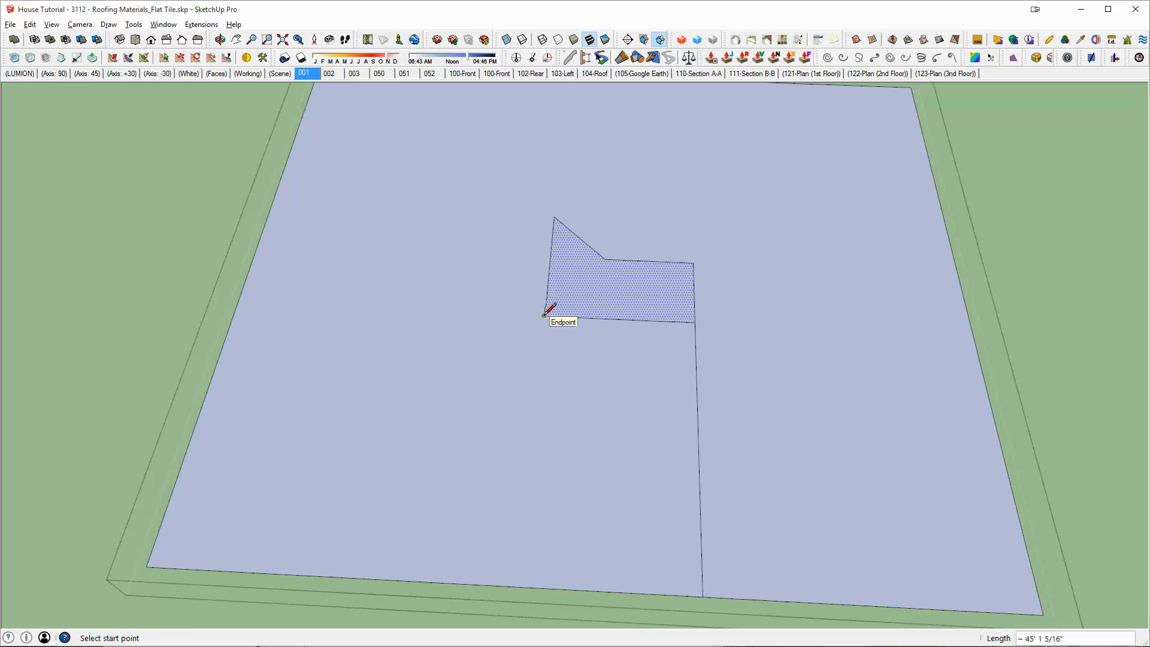
pyautogui.press('e')
pyautogui.click(633, 320)
pyautogui.click(619, 592)
pyautogui.moveTo(852, 405); pyautogui.dragTo(636, 290, button='middle')
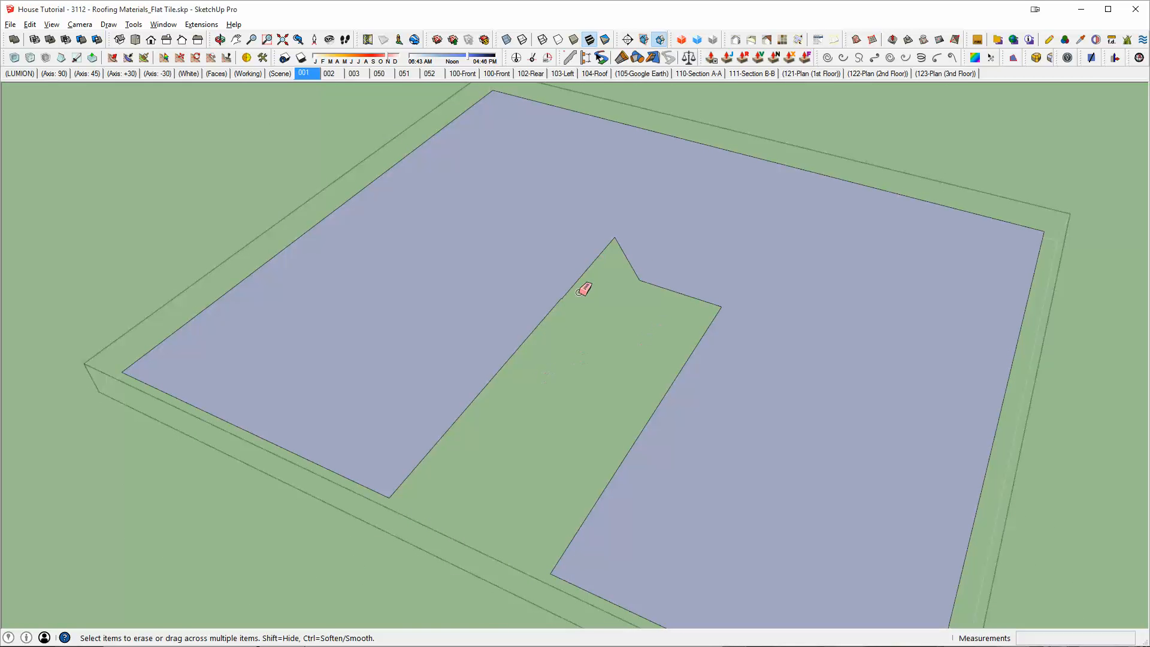
# Extrude the remaining notched face upward into a block taller than the tile roof copy and leave the group
pyautogui.scroll(-3, 709, 292)
pyautogui.moveTo(709, 293)
pyautogui.mouseDown(button='middle')
pyautogui.moveTo(687, 357)
pyautogui.moveTo(708, 305)
pyautogui.mouseUp(button='middle')
pyautogui.press('p')
pyautogui.moveTo(739, 389); pyautogui.dragTo(729, 154)
pyautogui.press('space')
pyautogui.tripleClick(704, 167)
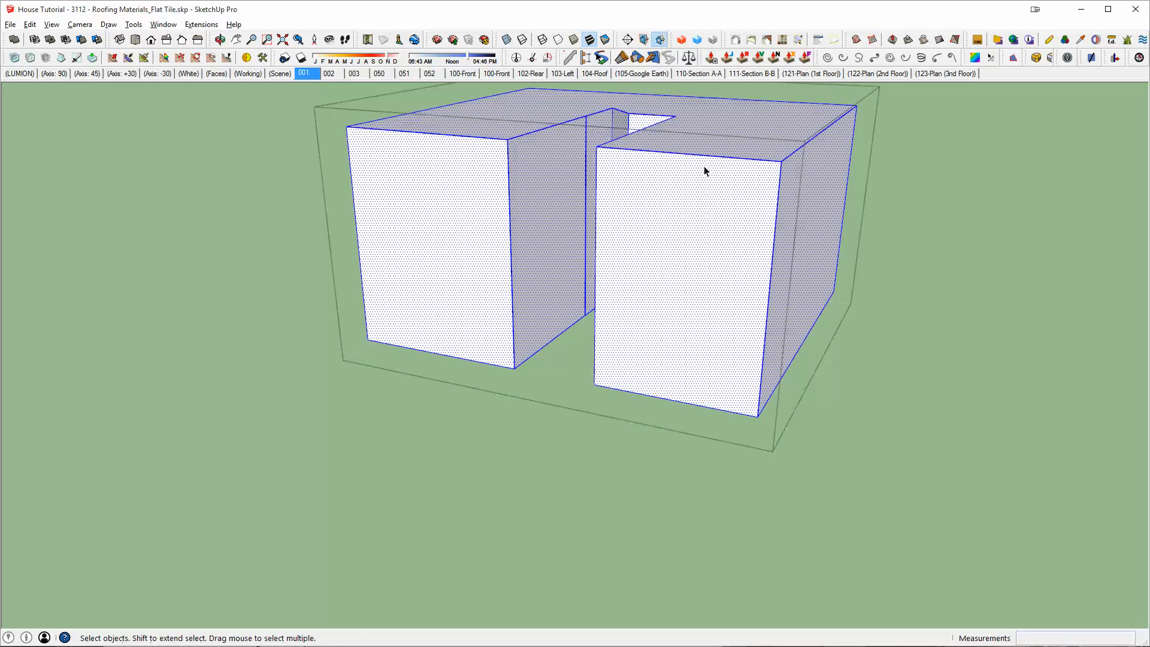
pyautogui.moveTo(705, 171); pyautogui.dragTo(753, 263, button='middle')
pyautogui.press('Escape')
# Subtract the notched block from the tile roof copy with the Subtract solid tool to trim it to the outline
pyautogui.scroll(8, 596, 314)
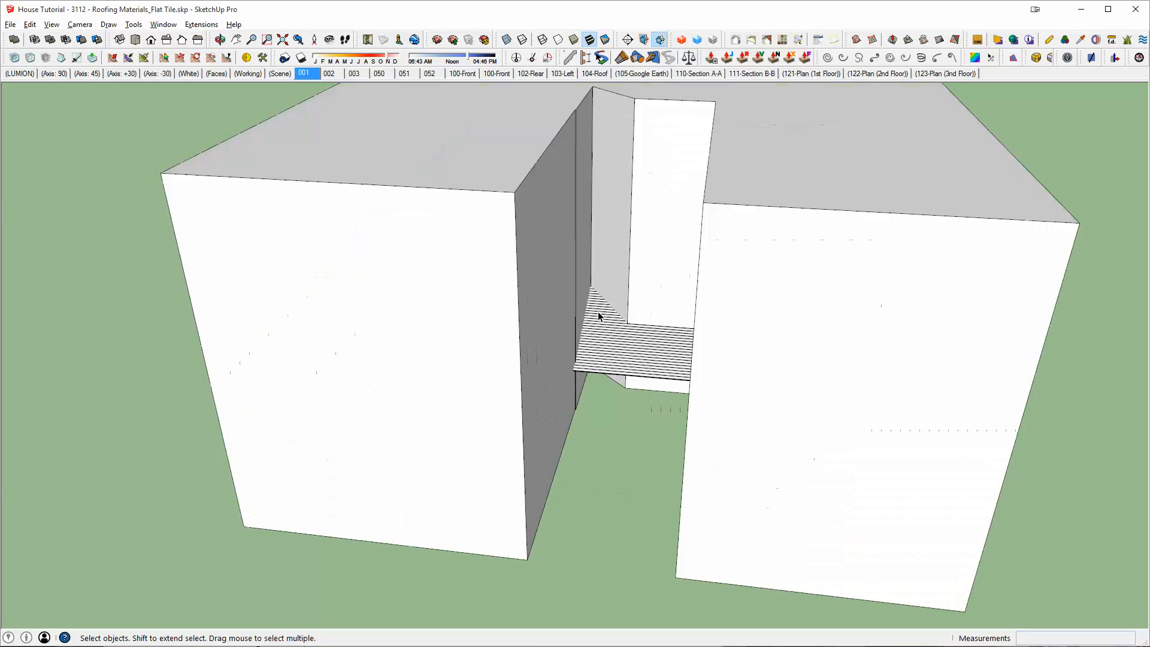
pyautogui.scroll(4, 596, 359)
pyautogui.moveTo(597, 382); pyautogui.dragTo(629, 339, button='middle')
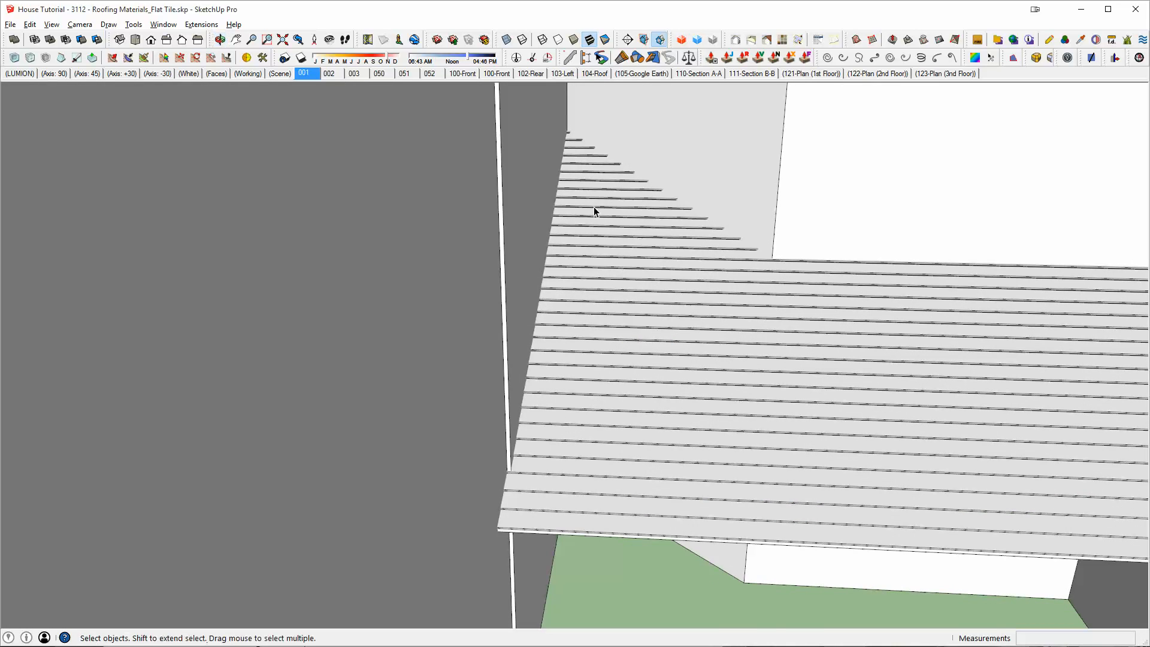
pyautogui.moveTo(1026, 316); pyautogui.dragTo(706, 397, button='middle')
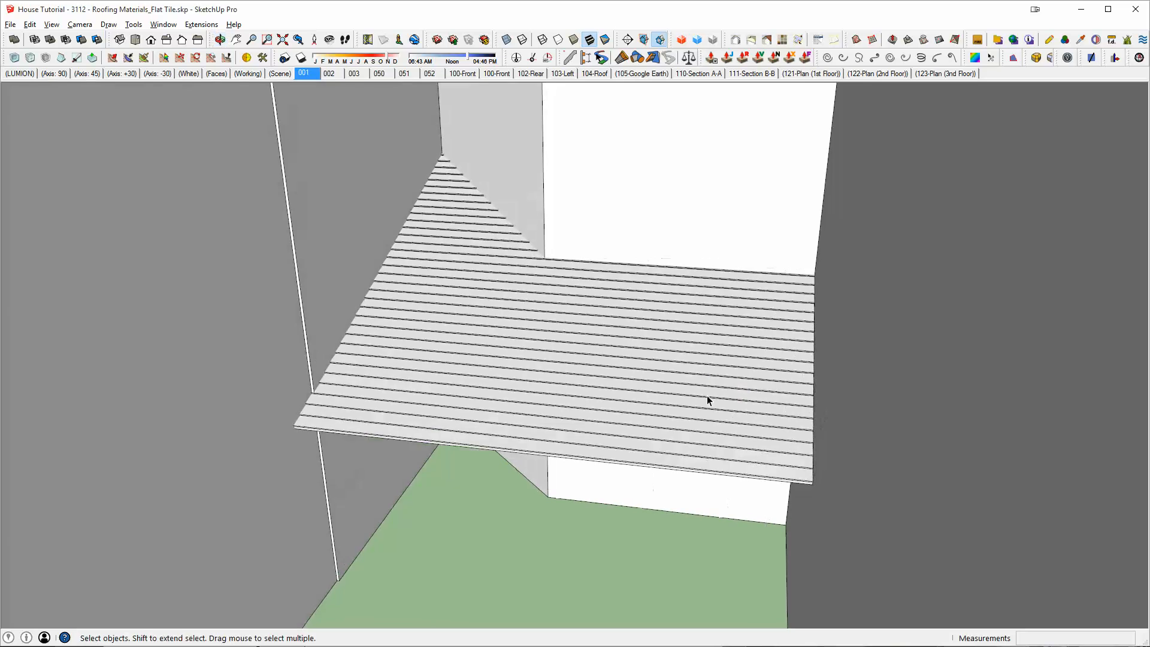
pyautogui.scroll(5, 707, 392)
pyautogui.moveTo(628, 410); pyautogui.dragTo(778, 359, button='middle')
pyautogui.click(649, 364)
pyautogui.click(655, 161)
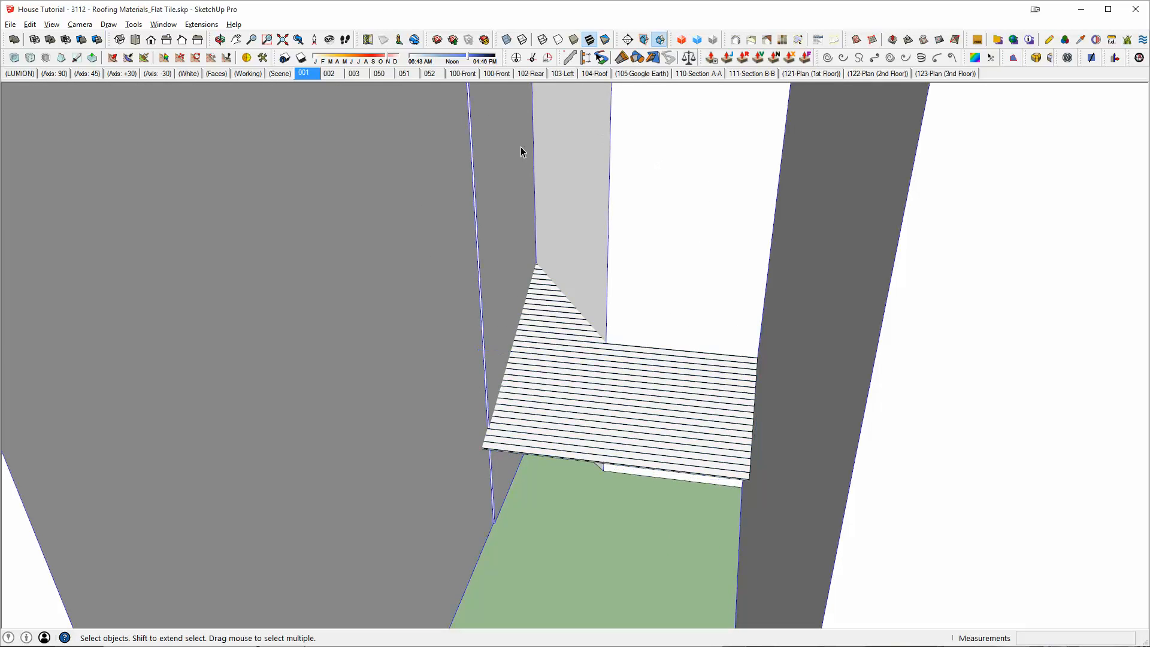
pyautogui.scroll(-5, 937, 326)
pyautogui.scroll(-5, 944, 244)
pyautogui.moveTo(765, 267); pyautogui.dragTo(848, 264, button='middle')
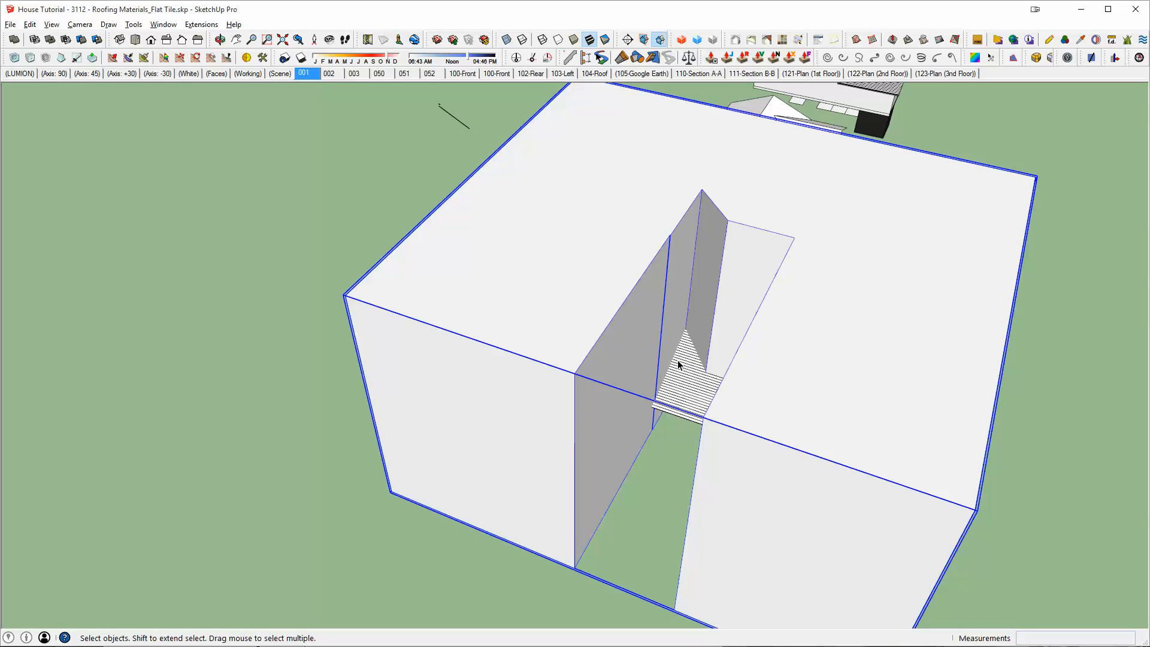
pyautogui.hotkey('shift', 's')
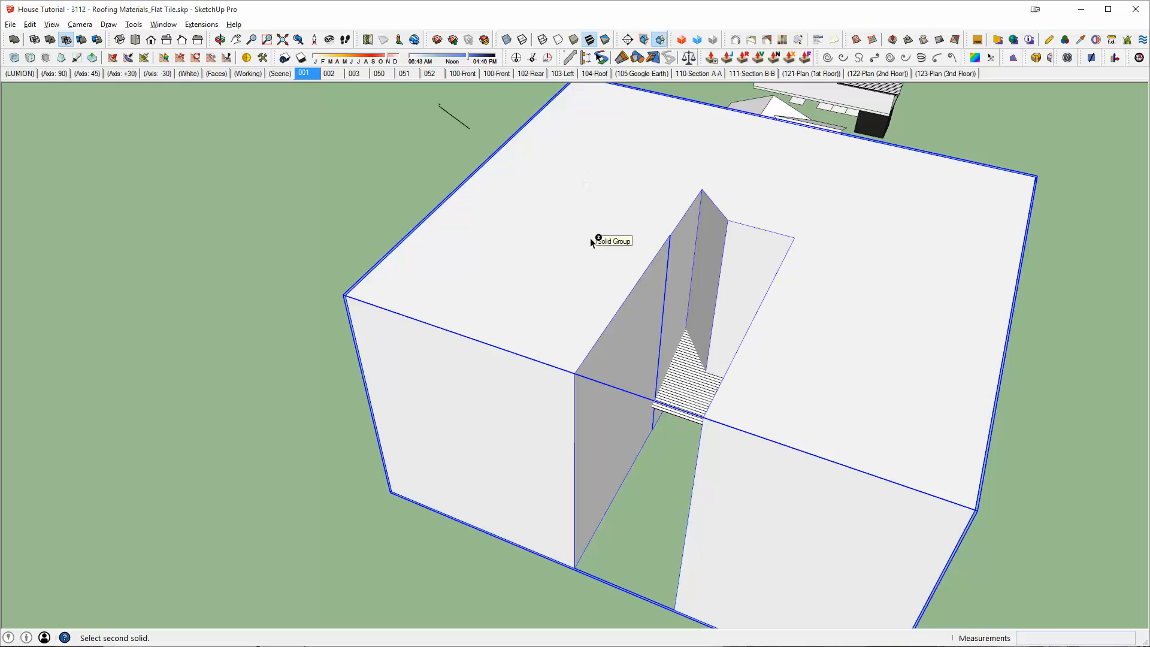
pyautogui.scroll(2, 591, 319)
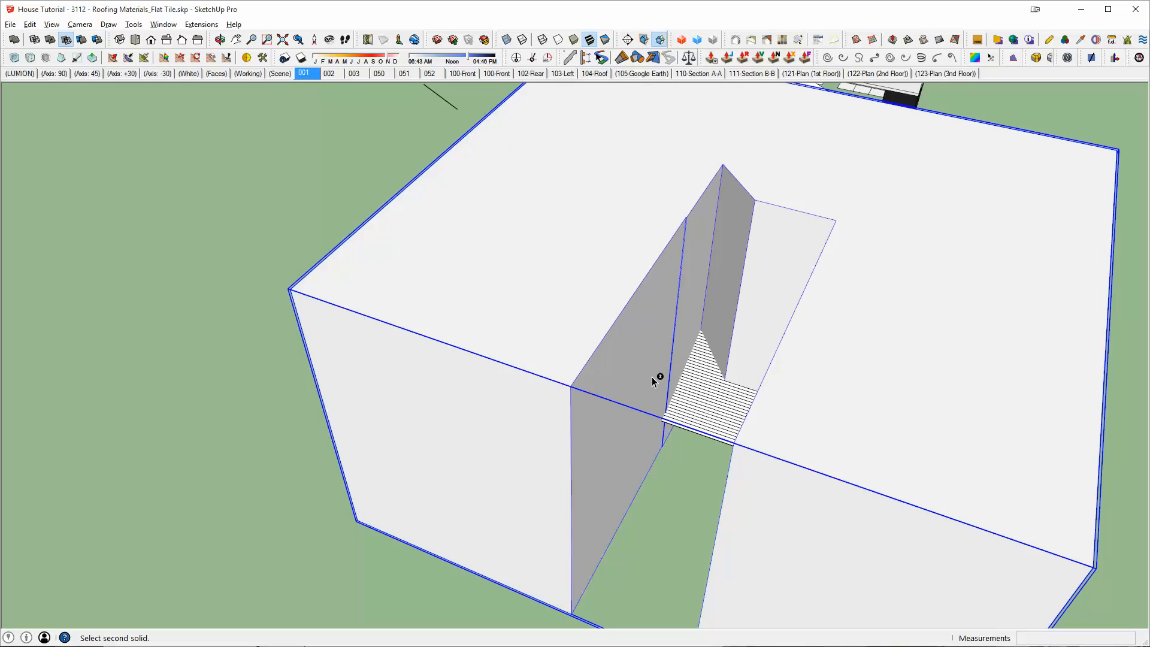
pyautogui.click(699, 384)
pyautogui.scroll(3, 758, 410)
pyautogui.moveTo(731, 420); pyautogui.dragTo(431, 356, button='middle')
pyautogui.press('space')
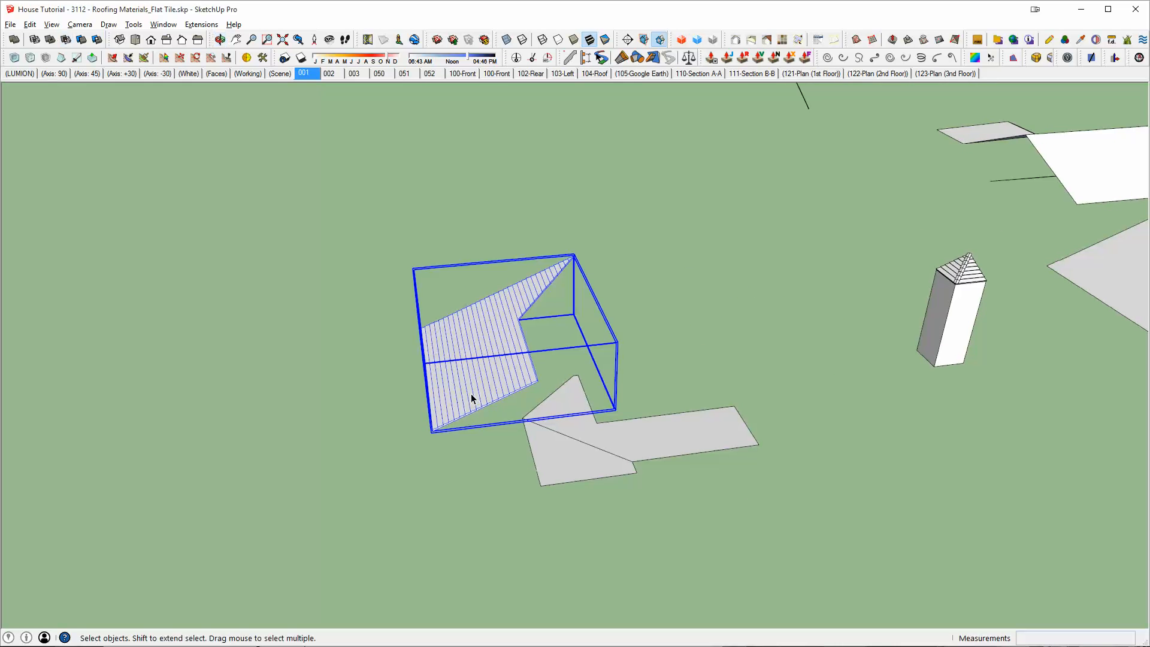
# Move the trimmed tile roof 2400 inches along the red axis back onto the house
pyautogui.press('m')
pyautogui.click(497, 515)
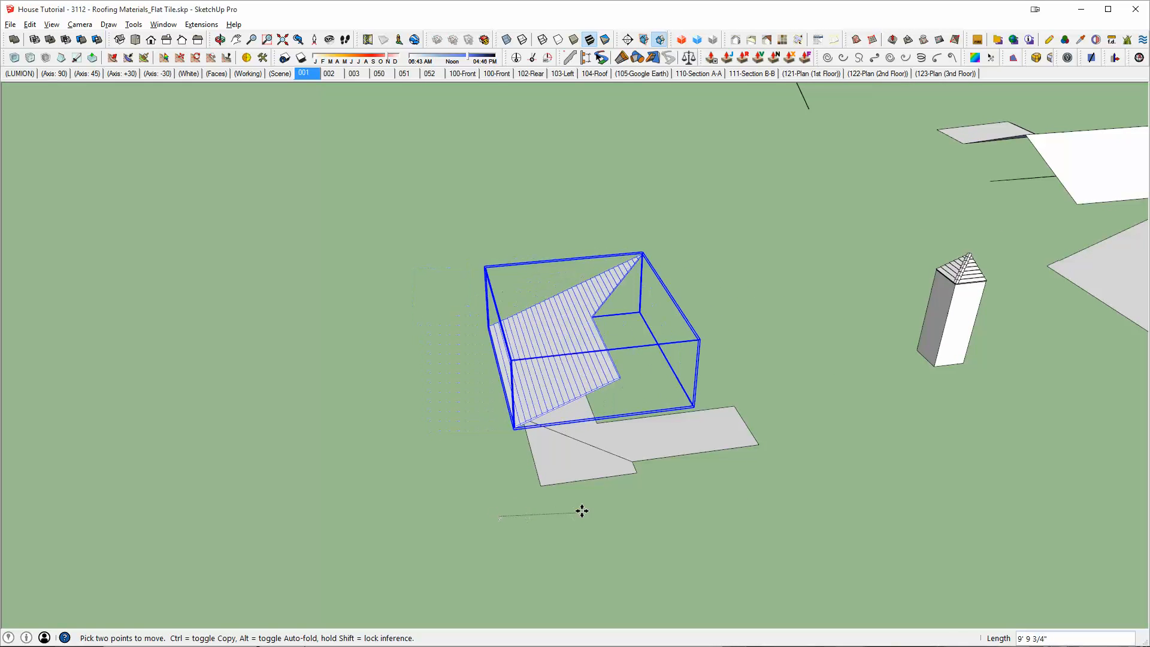
pyautogui.press('Return')
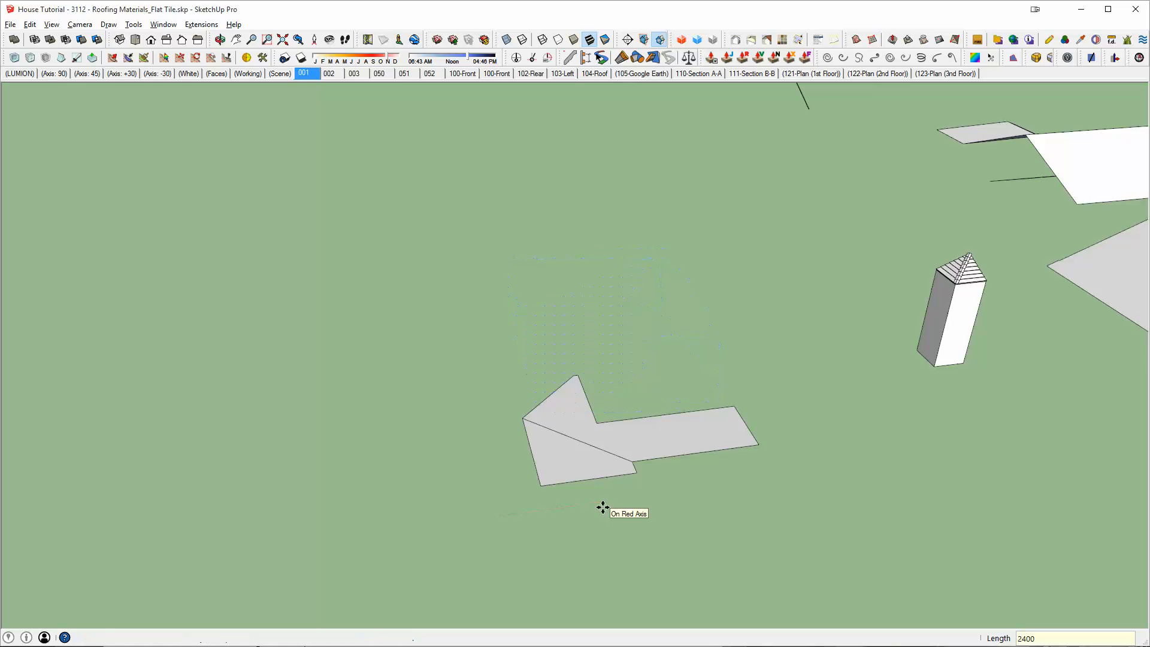
# Move the untrimmed tile roof off the house to the empty ground beyond the mirrored tile roof copy
pyautogui.scroll(-3, 602, 508)
pyautogui.moveTo(821, 325); pyautogui.dragTo(667, 398, button='middle')
pyautogui.scroll(5, 667, 398)
pyautogui.press('space')
pyautogui.click(992, 394)
pyautogui.scroll(-2, 992, 393)
pyautogui.press('m')
pyautogui.keyDown('shift'); pyautogui.moveTo(987, 391); pyautogui.dragTo(533, 391, button='middle'); pyautogui.keyUp('shift')
pyautogui.click(527, 397)
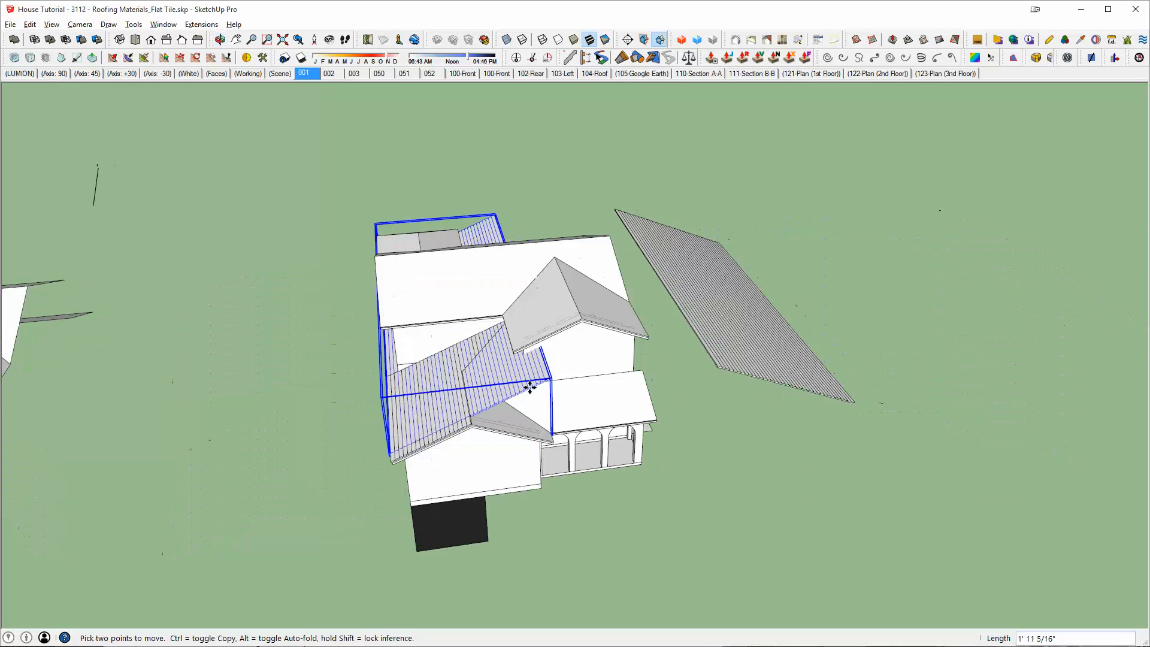
pyautogui.scroll(3, 475, 389)
pyautogui.press('space')
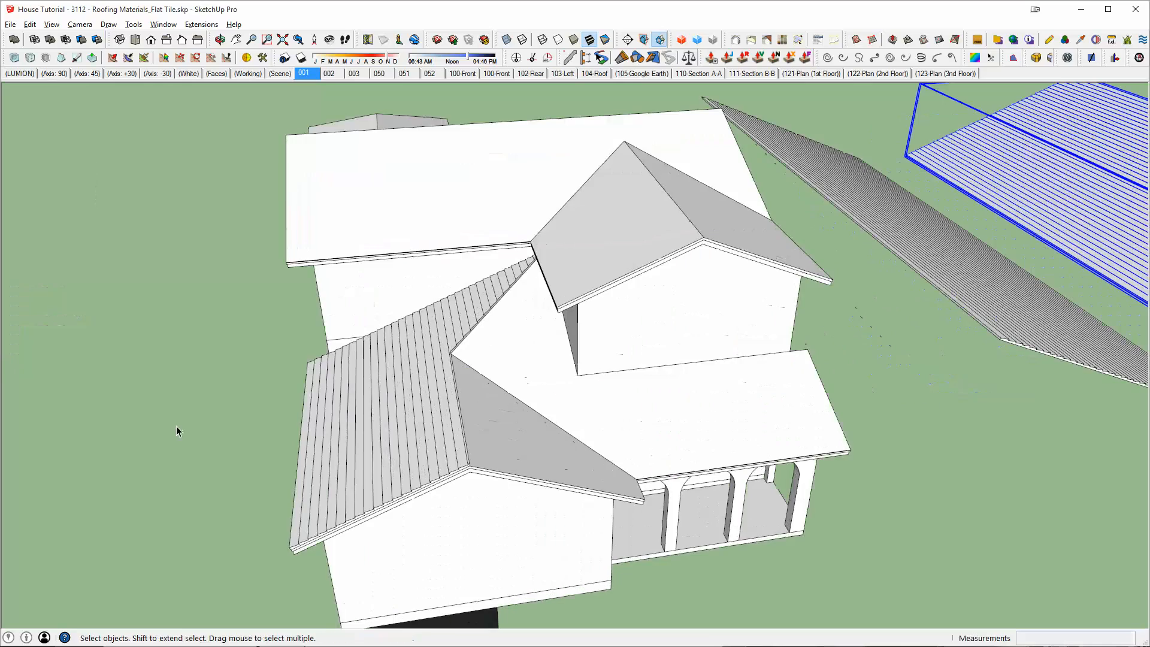
# Examine how the trimmed tile roof fits the eave, wall, ridge and valley edges on the house
pyautogui.scroll(4, 353, 349)
pyautogui.moveTo(365, 341); pyautogui.dragTo(421, 254, button='middle')
pyautogui.click(689, 353)
pyautogui.scroll(1, 700, 360)
pyautogui.moveTo(723, 373); pyautogui.dragTo(867, 303, button='middle')
pyautogui.scroll(-3, 757, 344)
pyautogui.moveTo(757, 348); pyautogui.dragTo(917, 365, button='middle')
pyautogui.scroll(7, 605, 377)
pyautogui.moveTo(513, 376); pyautogui.dragTo(373, 361, button='middle')
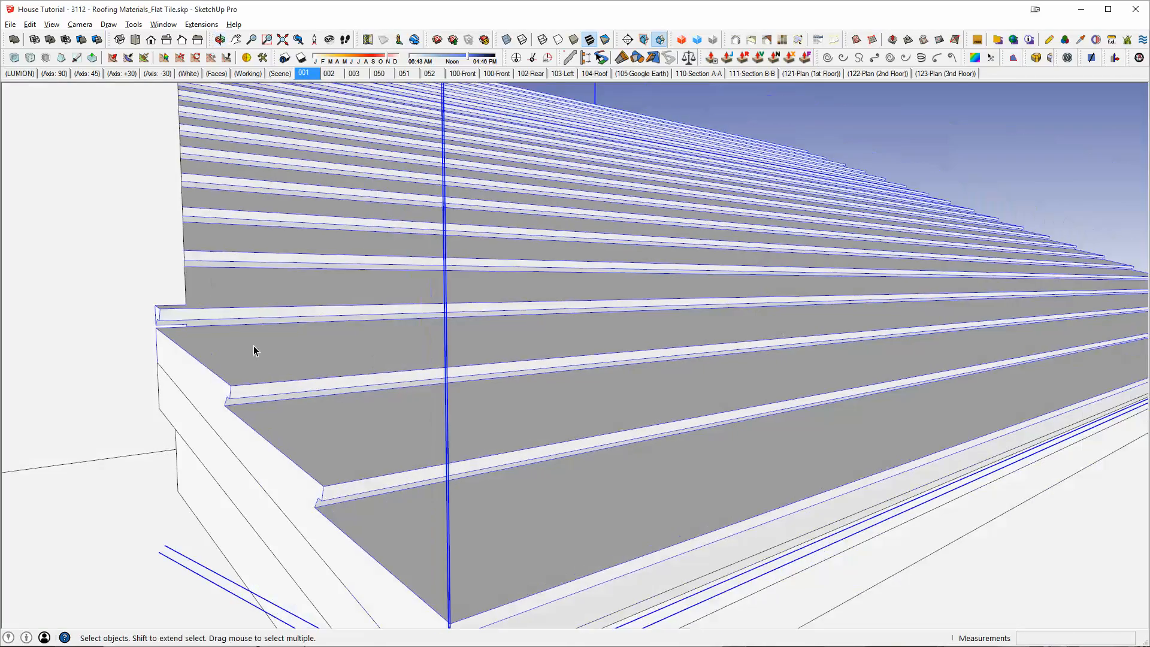
pyautogui.scroll(-3, 377, 503)
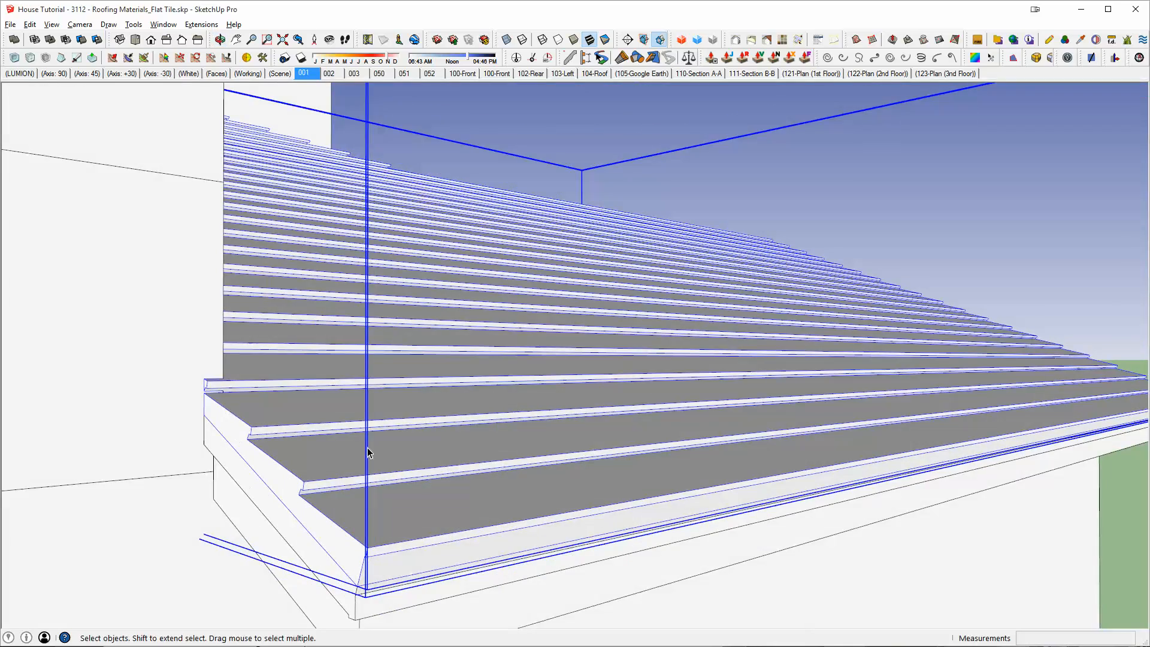
pyautogui.moveTo(443, 275); pyautogui.dragTo(380, 328, button='middle')
pyautogui.scroll(-5, 413, 299)
pyautogui.moveTo(534, 275); pyautogui.dragTo(470, 308, button='middle')
pyautogui.scroll(-4, 469, 308)
pyautogui.scroll(2, 465, 138)
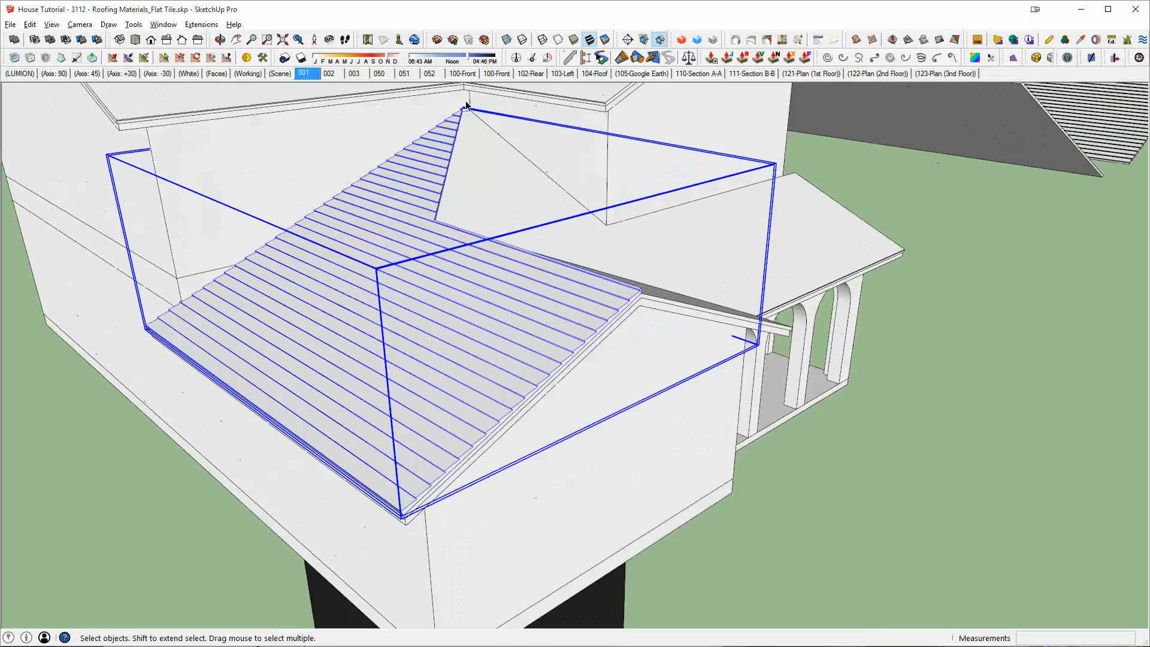
pyautogui.moveTo(479, 111); pyautogui.dragTo(308, 150, button='middle')
pyautogui.moveTo(440, 224); pyautogui.dragTo(658, 257, button='middle')
pyautogui.scroll(2, 523, 175)
pyautogui.scroll(-5, 522, 177)
pyautogui.scroll(-5, 563, 255)
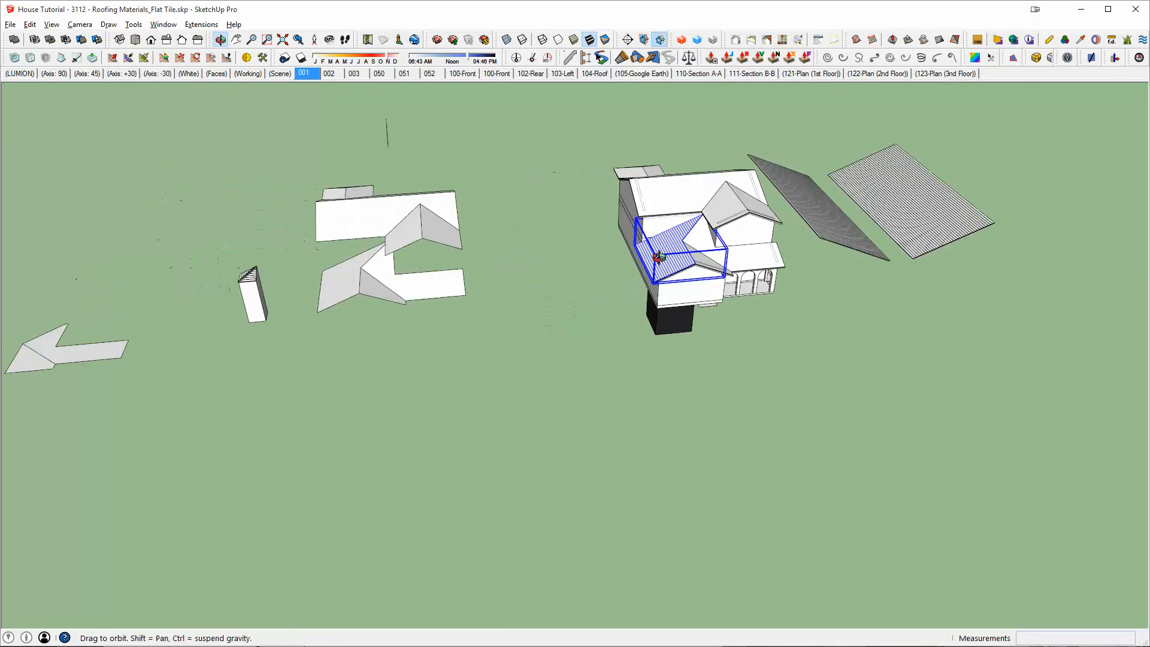
# Copy the mirrored tile roof from beside the house onto the garage gable's opposite slope, placing its lower corner at the eave corner
pyautogui.scroll(6, 886, 236)
pyautogui.click(828, 280)
pyautogui.scroll(3, 842, 280)
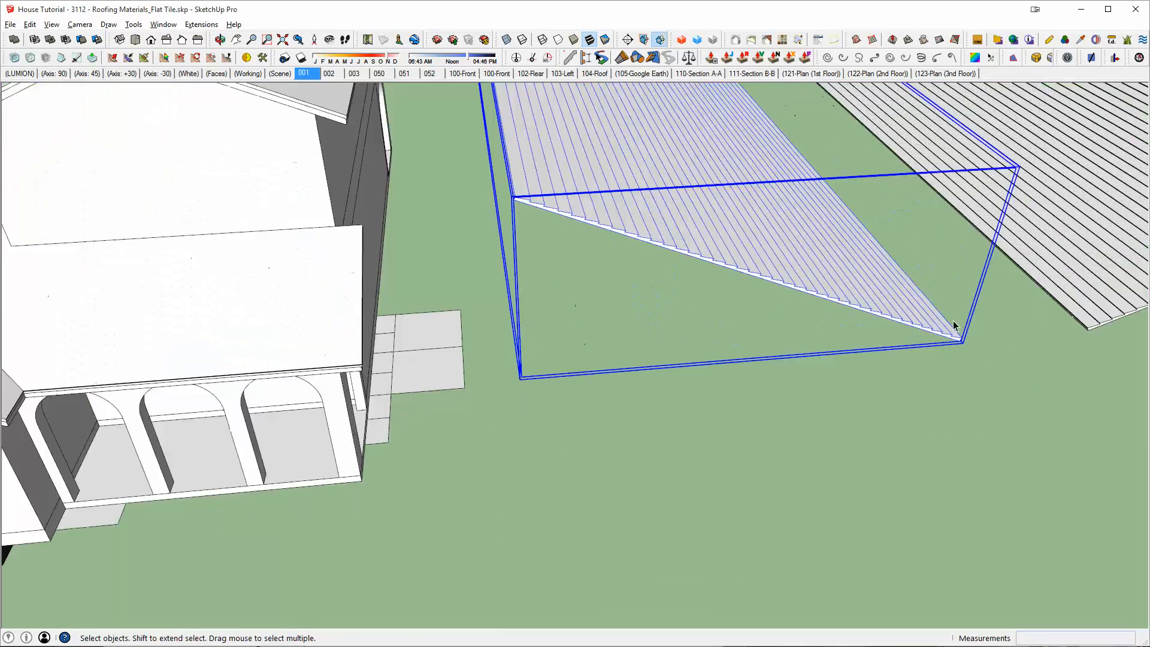
pyautogui.scroll(3, 957, 328)
pyautogui.press('m')
pyautogui.click(963, 355)
pyautogui.keyDown('shift'); pyautogui.moveTo(557, 339); pyautogui.dragTo(1129, 264, button='middle'); pyautogui.keyUp('shift')
pyautogui.scroll(-1, 1129, 264)
pyautogui.press('ctrl')
pyautogui.scroll(-2, 1014, 300)
pyautogui.keyDown('shift'); pyautogui.moveTo(635, 258); pyautogui.dragTo(680, 256, button='middle'); pyautogui.keyUp('shift')
pyautogui.scroll(5, 495, 326)
pyautogui.click(515, 432)
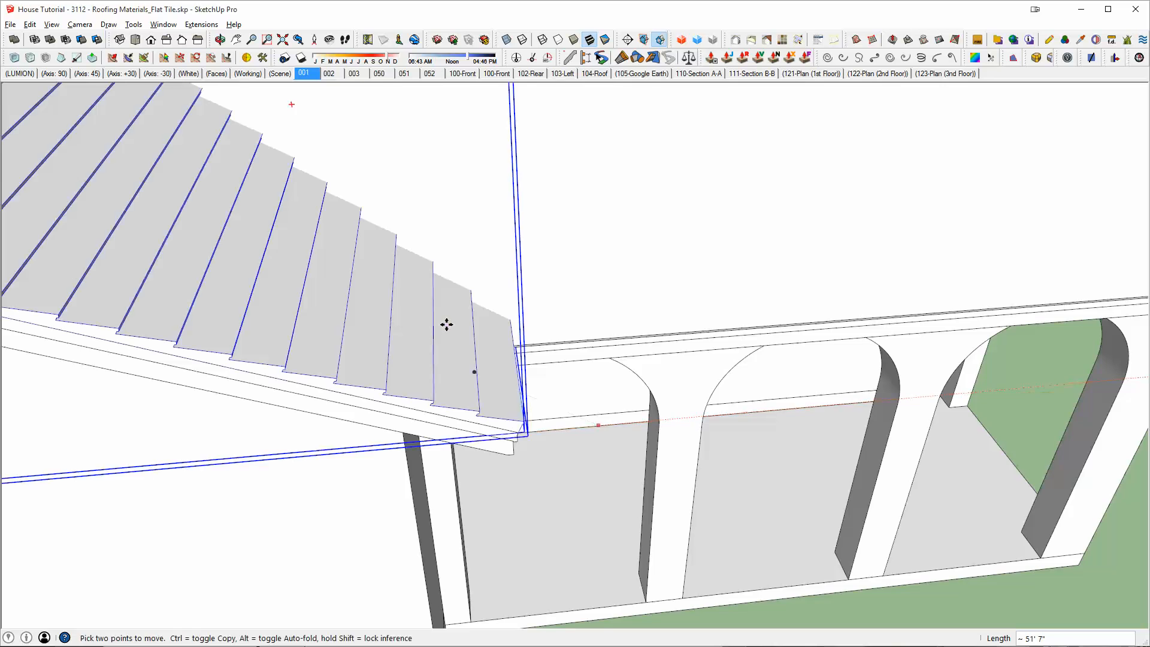
pyautogui.scroll(-5, 513, 431)
pyautogui.moveTo(398, 300); pyautogui.dragTo(669, 314, button='middle')
pyautogui.scroll(-4, 669, 314)
pyautogui.press('space')
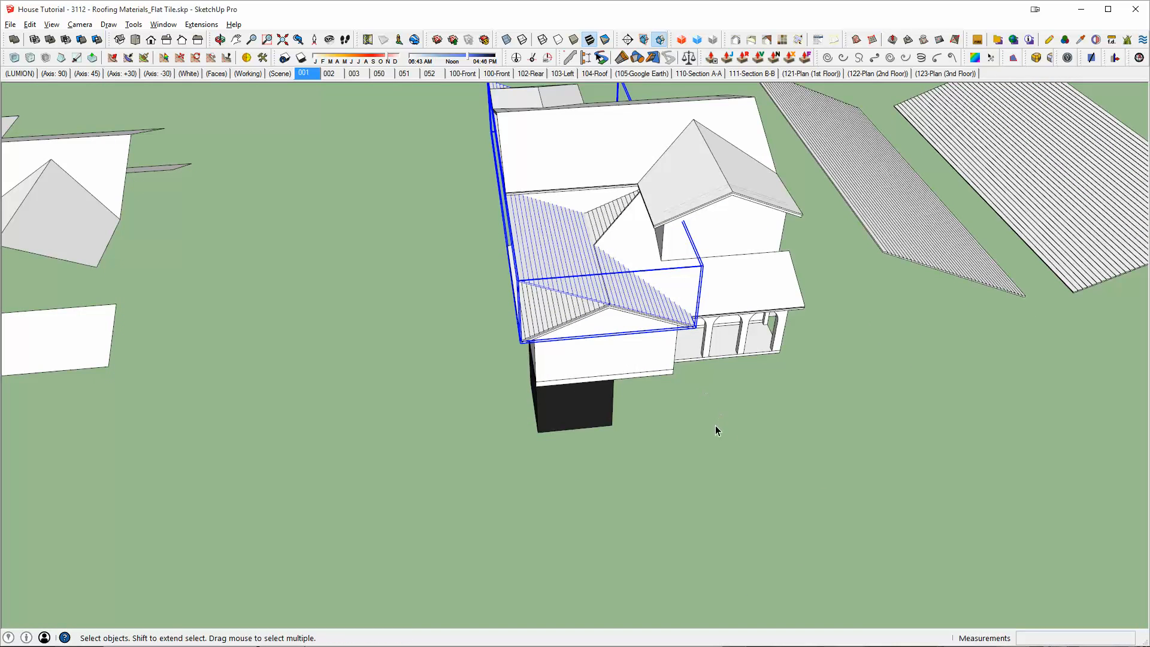
# Move the mirrored tile roof placed on the house 200' along the red axis to the detached flattened outlines
pyautogui.press('m')
pyautogui.click(683, 441)
pyautogui.scroll(-2, 616, 453)
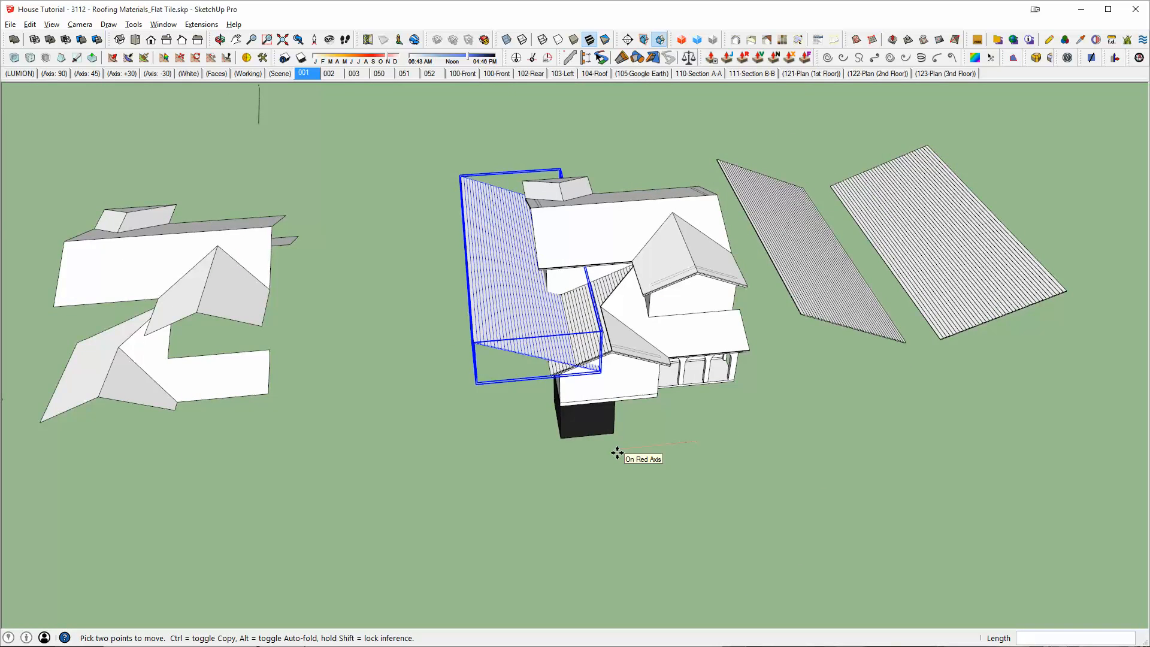
pyautogui.write("200'")
pyautogui.press('Return')
pyautogui.scroll(-2, 617, 453)
pyautogui.keyDown('shift'); pyautogui.moveTo(617, 453); pyautogui.dragTo(786, 432, button='middle'); pyautogui.keyUp('shift')
pyautogui.moveTo(854, 306); pyautogui.dragTo(1001, 321, button='middle')
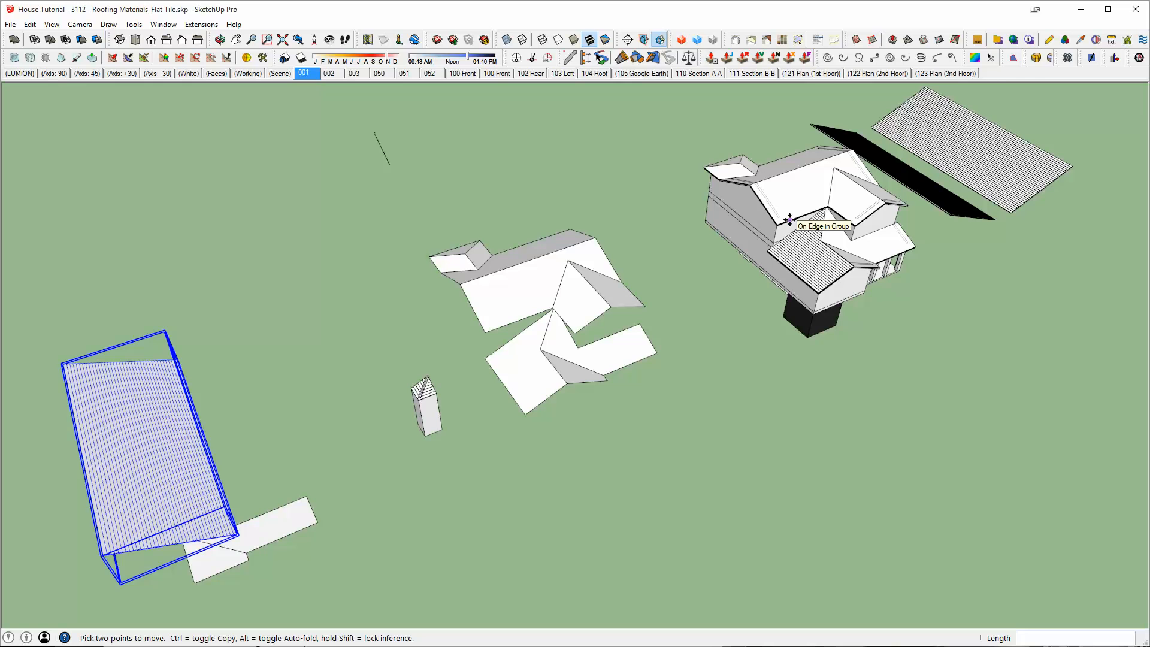
pyautogui.moveTo(801, 221); pyautogui.dragTo(934, 179, button='middle')
pyautogui.scroll(2, 345, 437)
pyautogui.press('space')
# Open the flattened outline group of the garage gable's porch-side slope and draw a large rectangle around the outline
pyautogui.moveTo(345, 437); pyautogui.dragTo(584, 300, button='middle')
pyautogui.scroll(4, 613, 376)
pyautogui.scroll(-1, 589, 354)
pyautogui.moveTo(589, 358); pyautogui.dragTo(517, 390, button='middle')
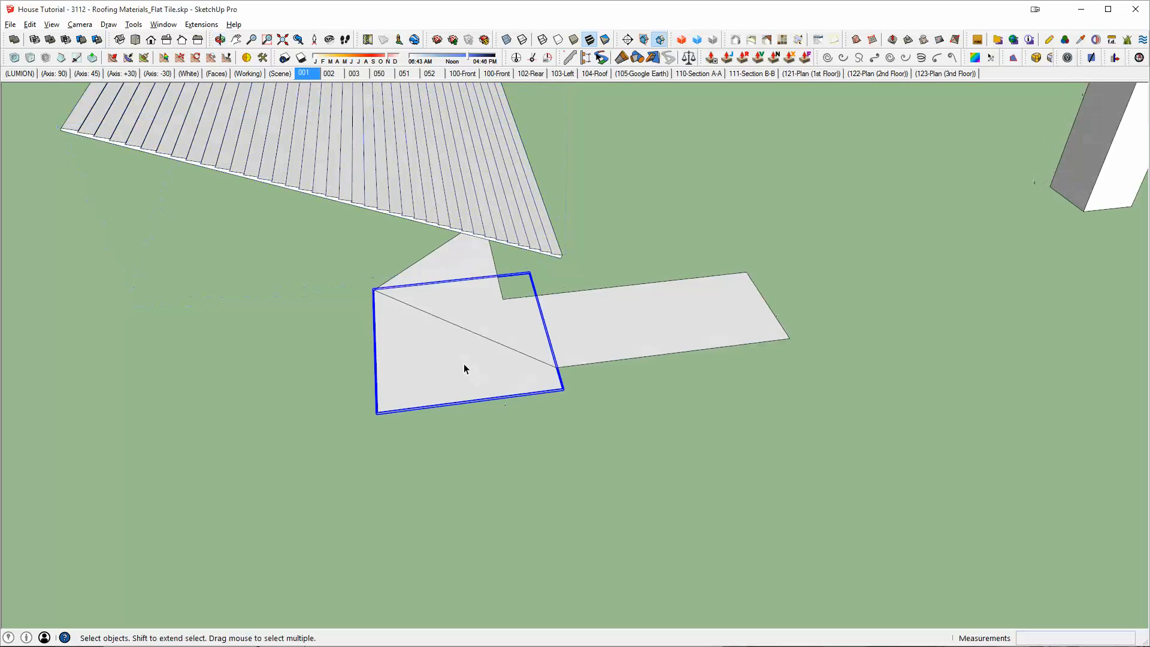
pyautogui.doubleClick(463, 364)
pyautogui.moveTo(463, 364); pyautogui.dragTo(198, 364, button='middle')
pyautogui.scroll(-3, 471, 253)
pyautogui.press('r')
pyautogui.click(281, 154)
pyautogui.click(893, 457)
# Try to cut a channel with two parallel lines from the small outline's lower end to the rectangle's edge
pyautogui.press('l')
pyautogui.click(490, 274)
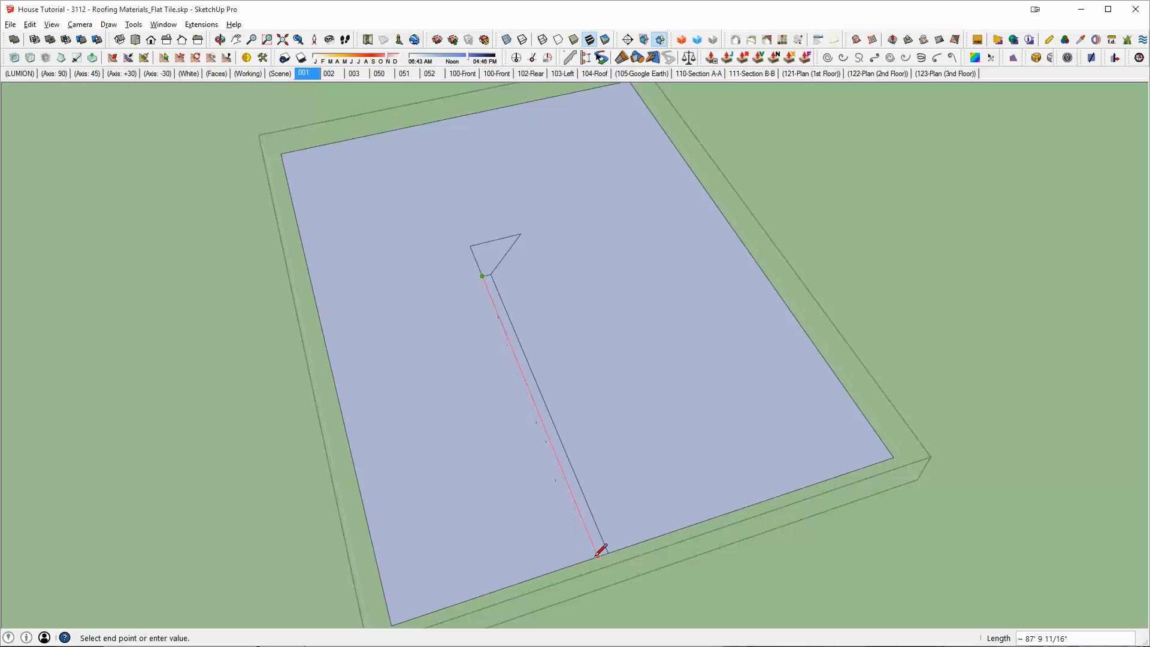
pyautogui.press('e')
pyautogui.scroll(3, 475, 260)
pyautogui.scroll(-3, 527, 335)
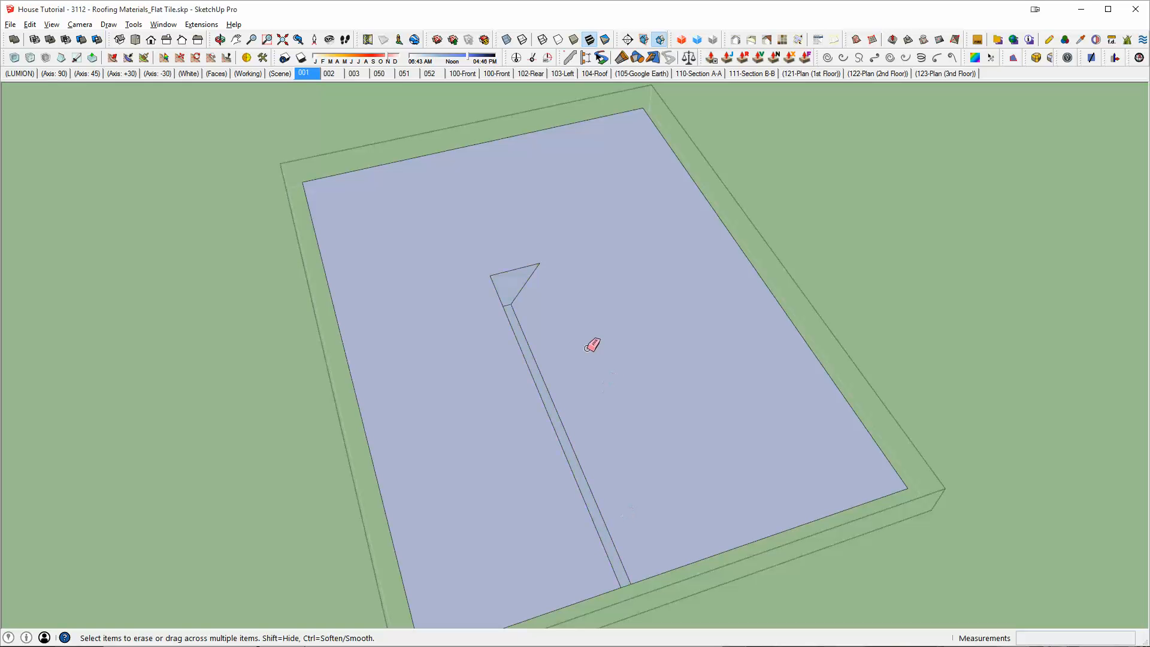
# Clear the channel lines and the small outline's inner face, and extrude the surrounding rectangle face upward into a tall block
pyautogui.moveTo(573, 342); pyautogui.dragTo(544, 352, button='middle')
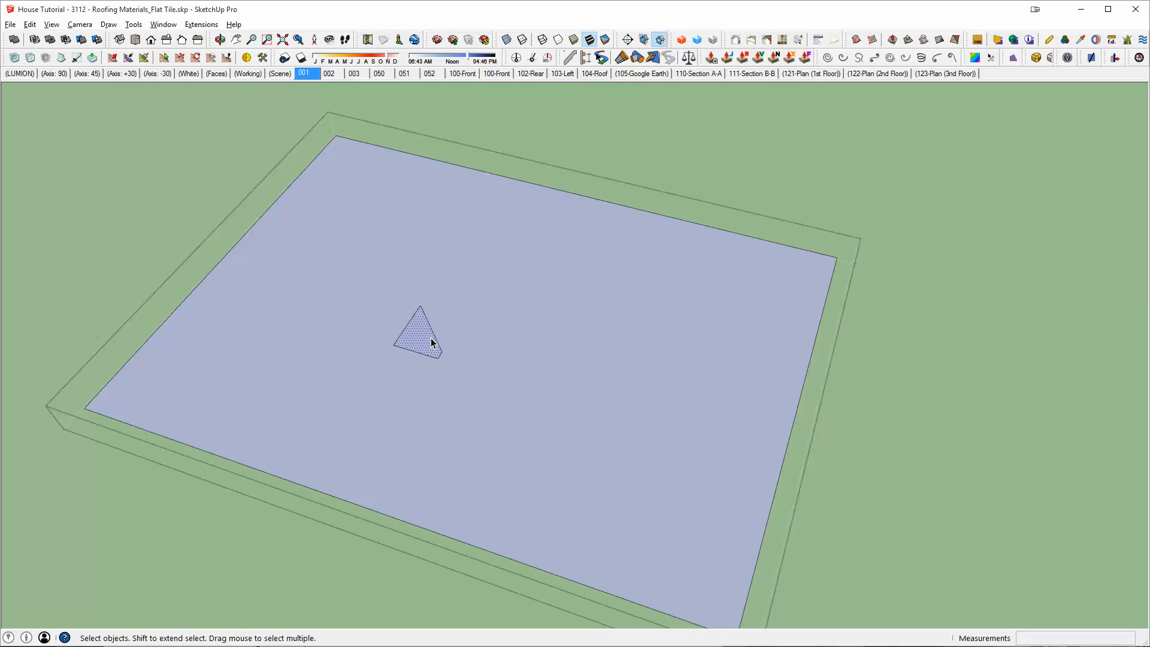
pyautogui.scroll(-3, 569, 386)
pyautogui.press('p')
pyautogui.click(624, 396)
pyautogui.scroll(-4, 623, 354)
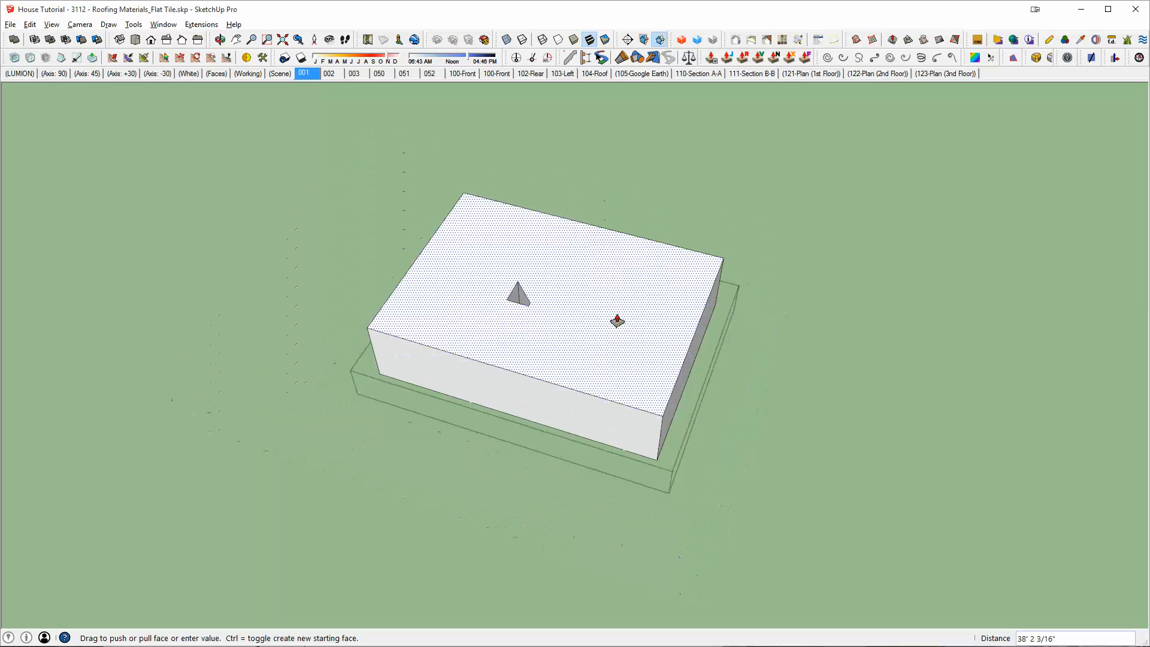
pyautogui.click(602, 228)
pyautogui.press('space')
pyautogui.press('Escape')
# Examine the tile roof's stepped edge at the lower end of the outline opening through the block
pyautogui.moveTo(602, 229); pyautogui.dragTo(506, 488, button='middle')
pyautogui.scroll(5, 505, 496)
pyautogui.moveTo(551, 387)
pyautogui.mouseDown(button='middle')
pyautogui.moveTo(571, 412)
pyautogui.moveTo(621, 382)
pyautogui.moveTo(789, 416)
pyautogui.moveTo(673, 382)
pyautogui.mouseUp(button='middle')
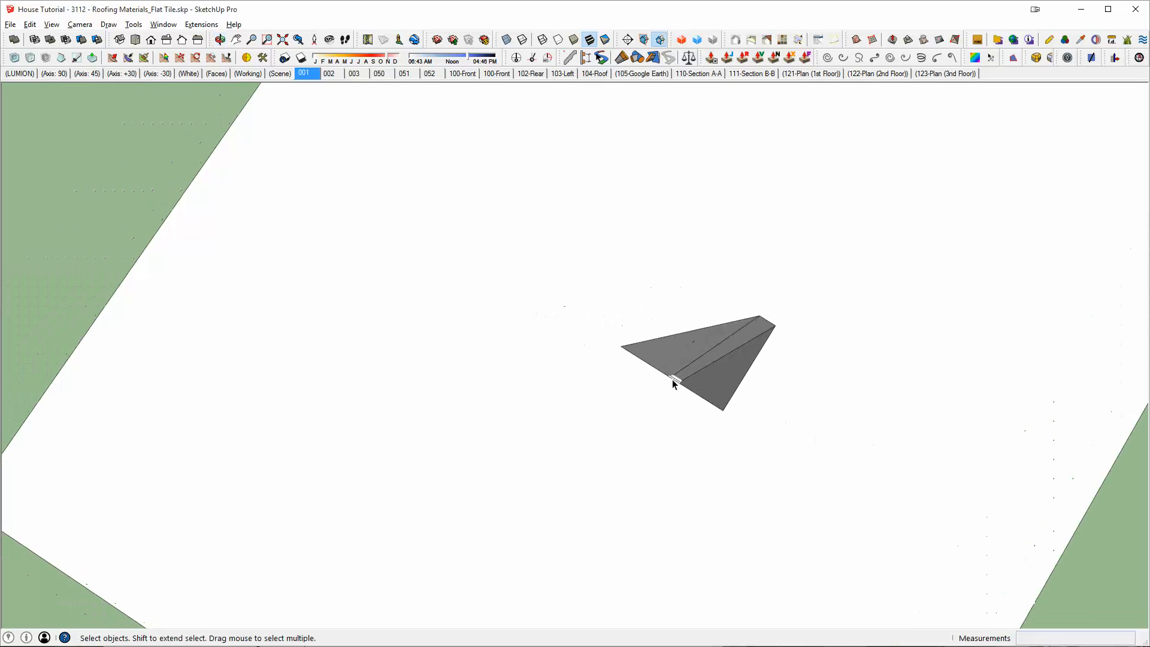
pyautogui.scroll(5, 695, 382)
pyautogui.scroll(8, 670, 393)
pyautogui.moveTo(844, 443)
pyautogui.mouseDown(button='middle')
pyautogui.moveTo(706, 262)
pyautogui.moveTo(693, 405)
pyautogui.moveTo(666, 246)
pyautogui.moveTo(639, 305)
pyautogui.moveTo(506, 239)
pyautogui.mouseUp(button='middle')
pyautogui.moveTo(653, 368)
pyautogui.mouseDown(button='middle')
pyautogui.moveTo(649, 351)
pyautogui.moveTo(651, 363)
pyautogui.mouseUp(button='middle')
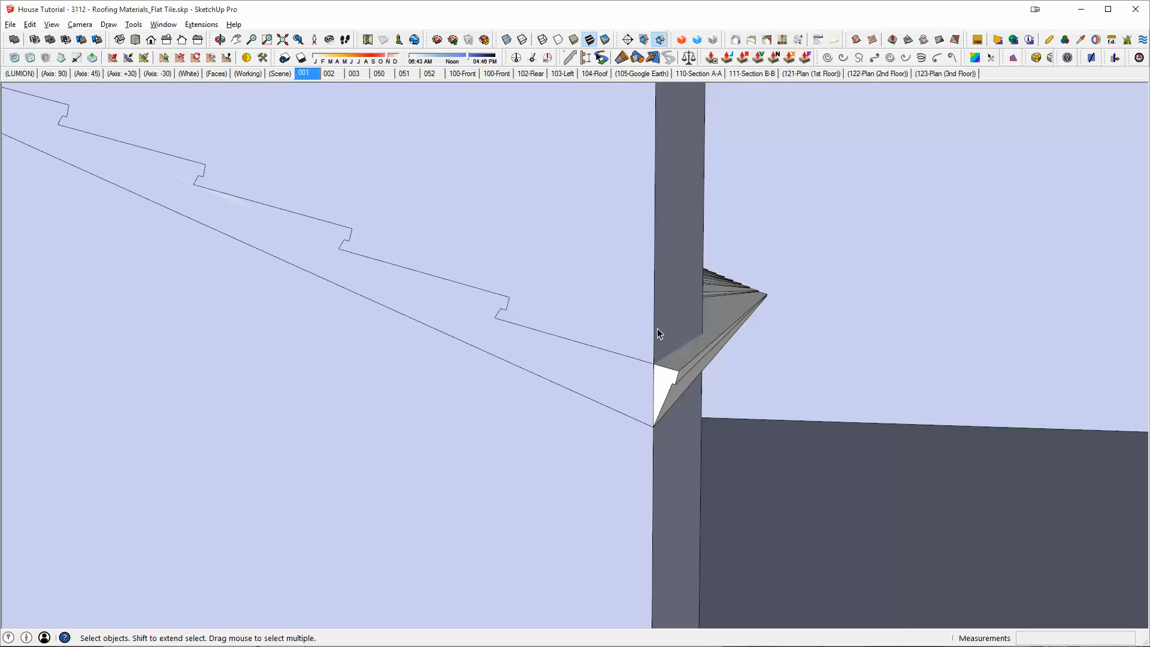
pyautogui.moveTo(656, 328); pyautogui.dragTo(639, 616, button='middle')
pyautogui.scroll(-12, 647, 389)
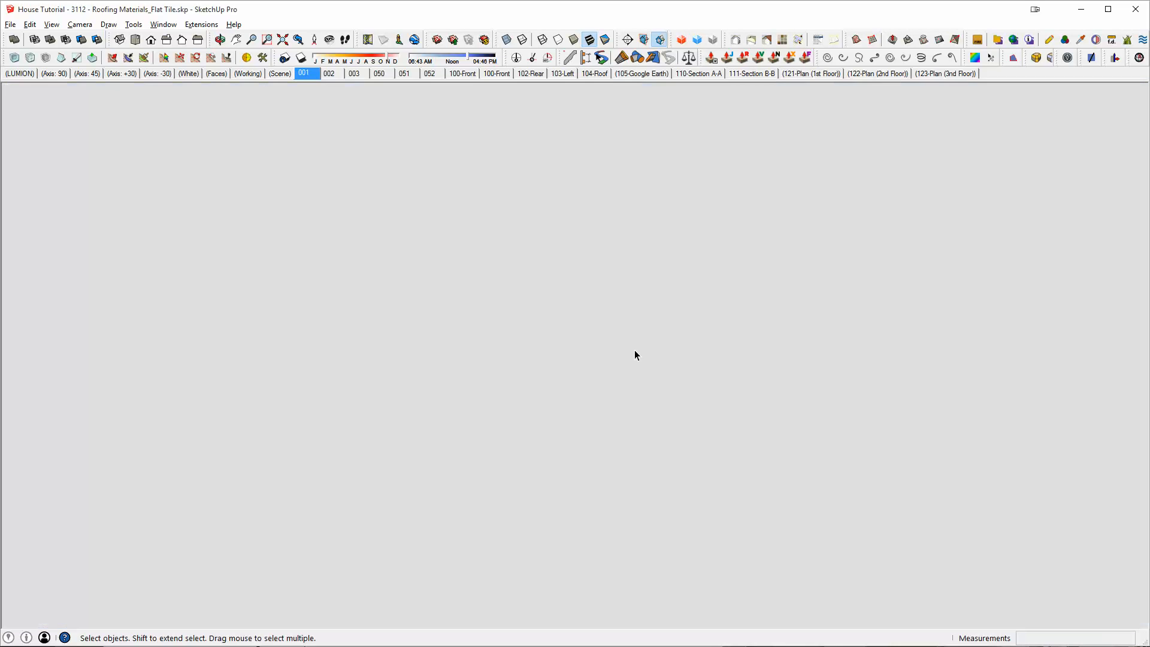
pyautogui.scroll(3, 633, 315)
pyautogui.moveTo(419, 329); pyautogui.dragTo(706, 442, button='middle')
pyautogui.scroll(1, 708, 444)
# Push the narrow wall at the lower end of the block's outline opening outward
pyautogui.hotkey('ctrl', 'a')
pyautogui.press('p')
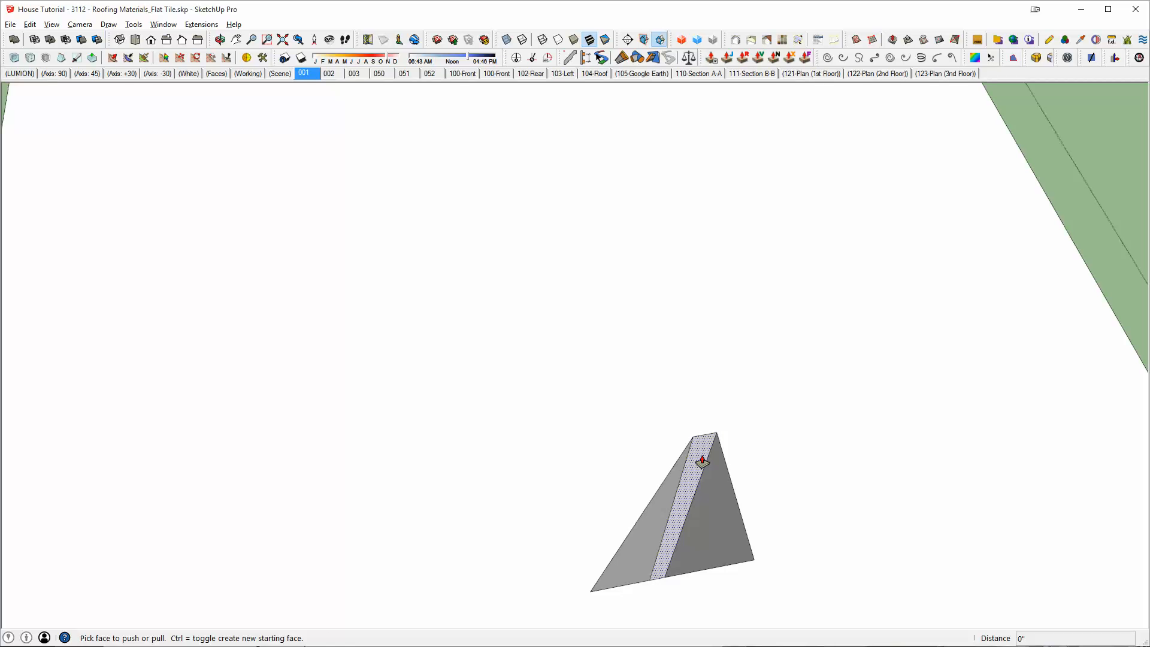
pyautogui.click(702, 461)
pyautogui.click(672, 306)
pyautogui.press('space')
# Subtract the block from the mirrored tile roof copy so it is trimmed to the garage gable's flattened outline
pyautogui.moveTo(815, 421); pyautogui.dragTo(761, 319, button='middle')
pyautogui.hotkey('ctrl', 'a')
pyautogui.click(614, 394)
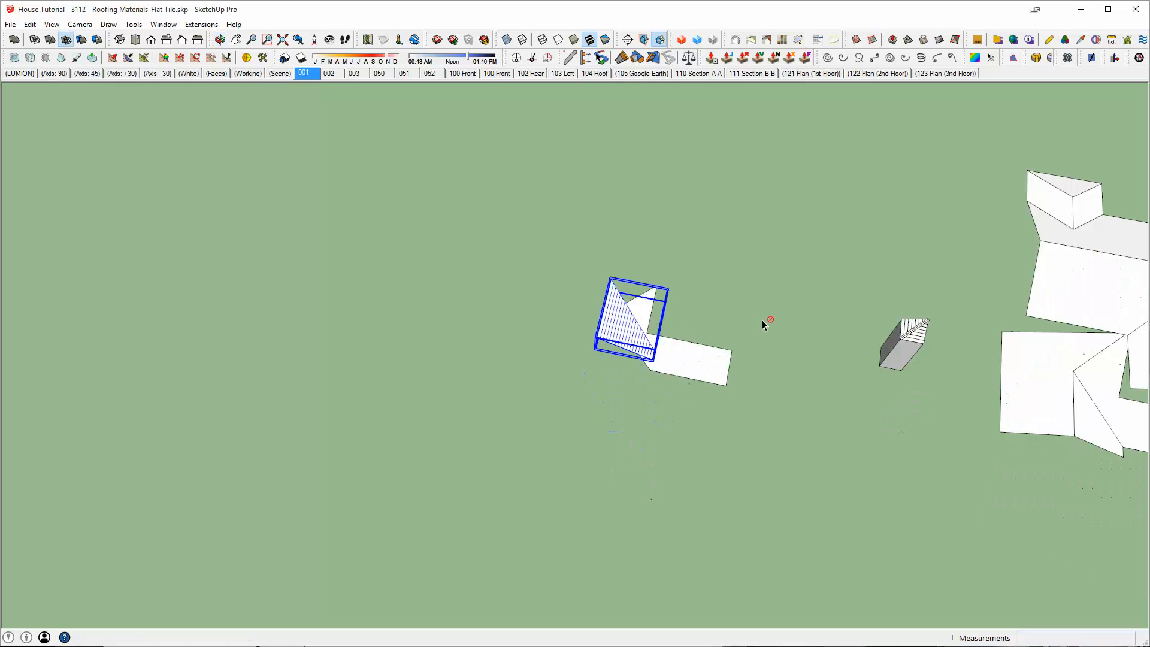
# Move the trimmed tile piece 240' back onto the garage gable's porch-side slope and check its fit against the ridge and eaves
pyautogui.press('m')
pyautogui.click(559, 394)
pyautogui.write("240'")
pyautogui.press('Return')
pyautogui.press('space')
pyautogui.scroll(-3, 638, 411)
pyautogui.keyDown('shift'); pyautogui.moveTo(1129, 458); pyautogui.dragTo(740, 357, button='middle'); pyautogui.keyUp('shift')
pyautogui.scroll(8, 739, 356)
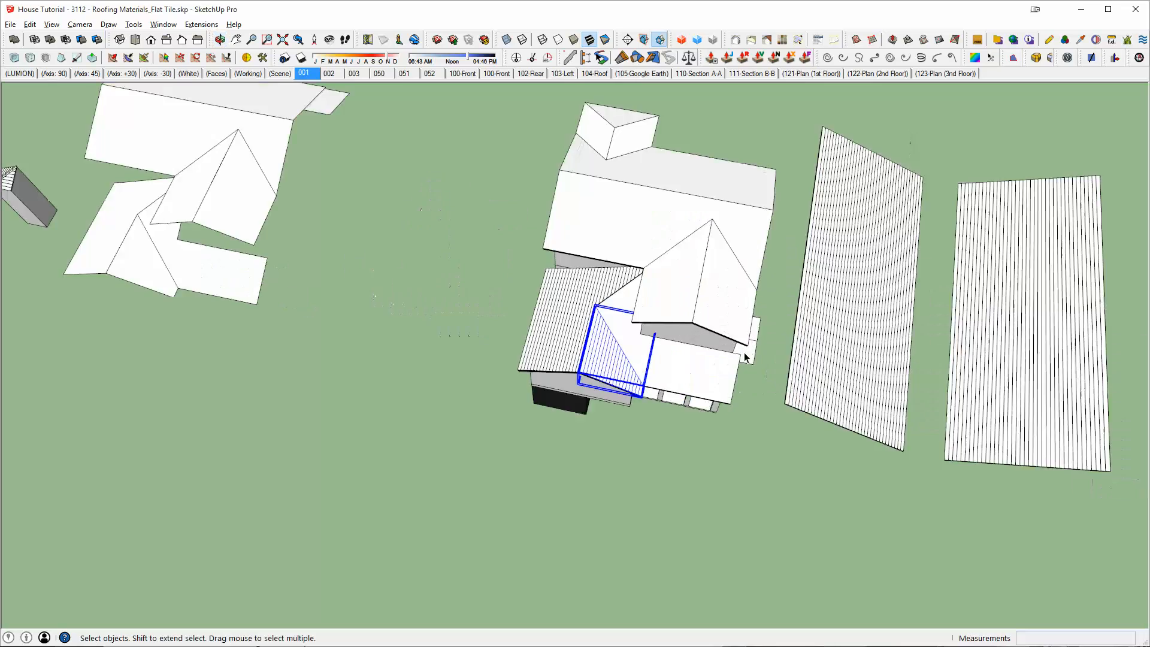
pyautogui.scroll(2, 569, 358)
pyautogui.click(179, 126)
pyautogui.moveTo(361, 305); pyautogui.dragTo(580, 202, button='middle')
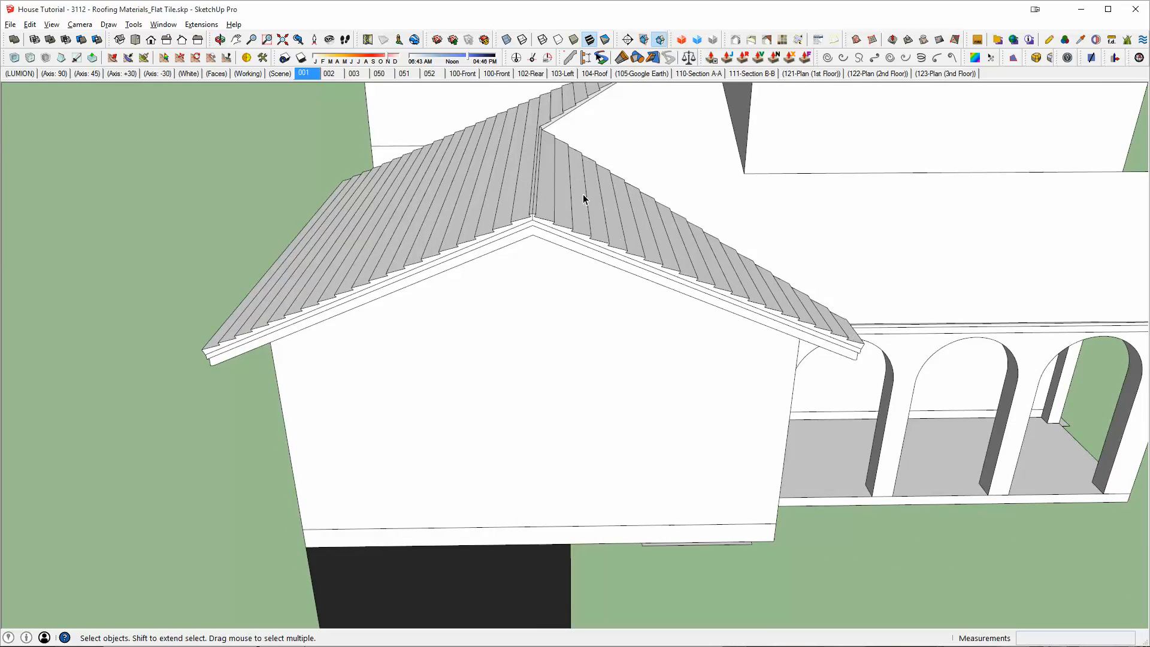
pyautogui.moveTo(583, 194); pyautogui.dragTo(390, 277, button='middle')
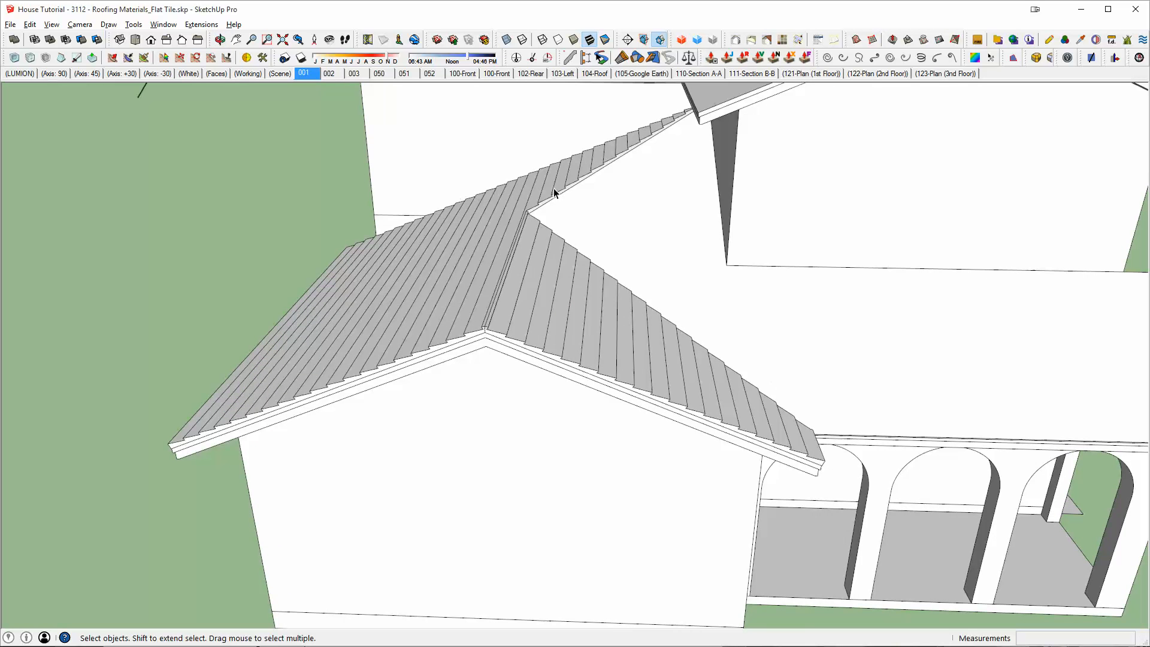
# Rotate a copy of the nearest tile roof beside the house to match the direction of the porch roof slope
pyautogui.scroll(-8, 827, 258)
pyautogui.moveTo(846, 293); pyautogui.dragTo(729, 347, button='middle')
pyautogui.click(701, 353)
pyautogui.scroll(3, 707, 357)
pyautogui.press('q')
pyautogui.click(819, 439)
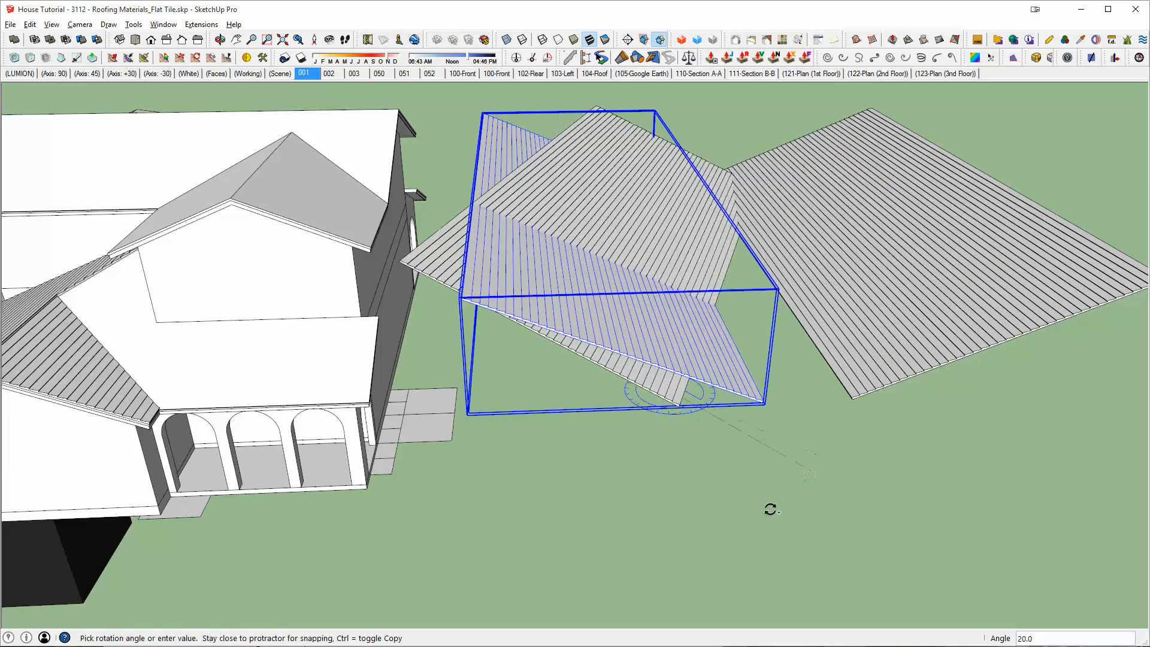
pyautogui.press('Return')
# Move the rotated tile roof copy onto the porch slope, placing its lower corner at the porch's outer eave corner
pyautogui.moveTo(770, 509); pyautogui.dragTo(440, 491, button='middle')
pyautogui.scroll(-5, 539, 521)
pyautogui.press('m')
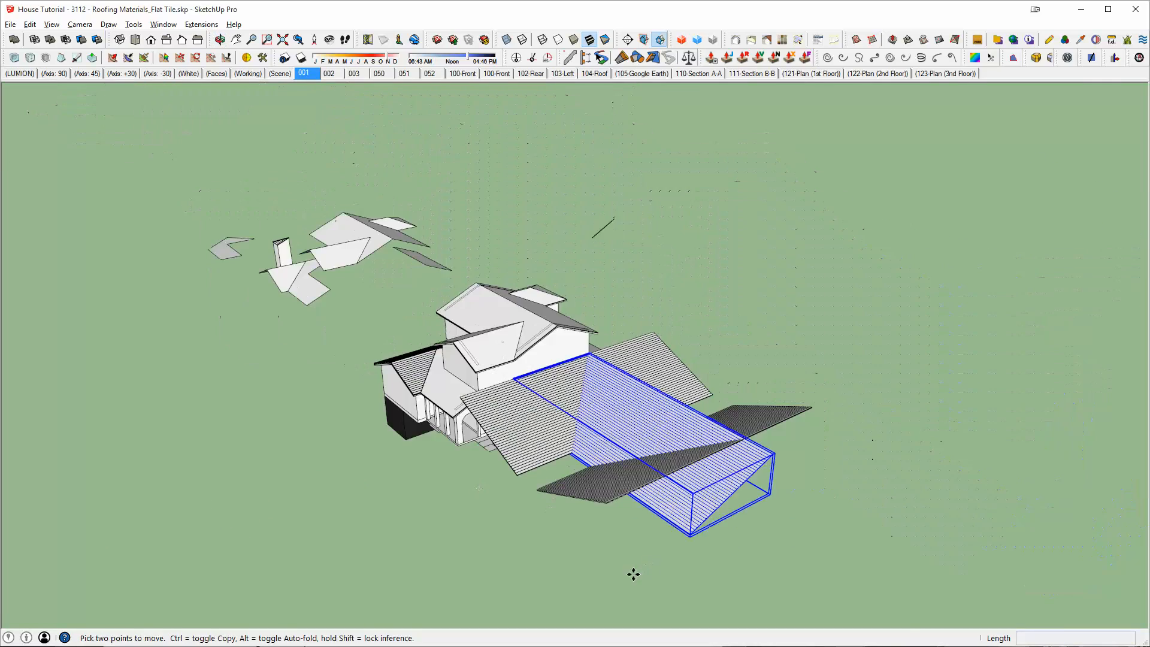
pyautogui.click(635, 574)
pyautogui.scroll(6, 332, 506)
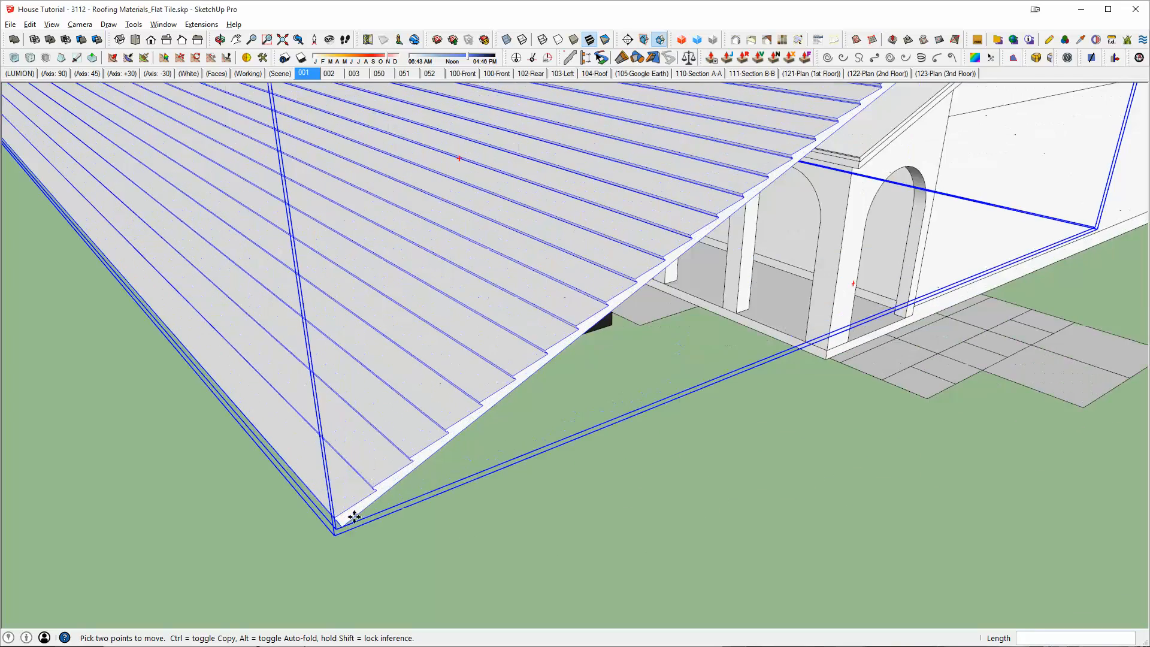
pyautogui.click(343, 521)
pyautogui.scroll(-2, 420, 480)
pyautogui.moveTo(449, 455); pyautogui.dragTo(647, 383, button='middle')
pyautogui.scroll(5, 698, 224)
pyautogui.moveTo(851, 287); pyautogui.dragTo(689, 311, button='middle')
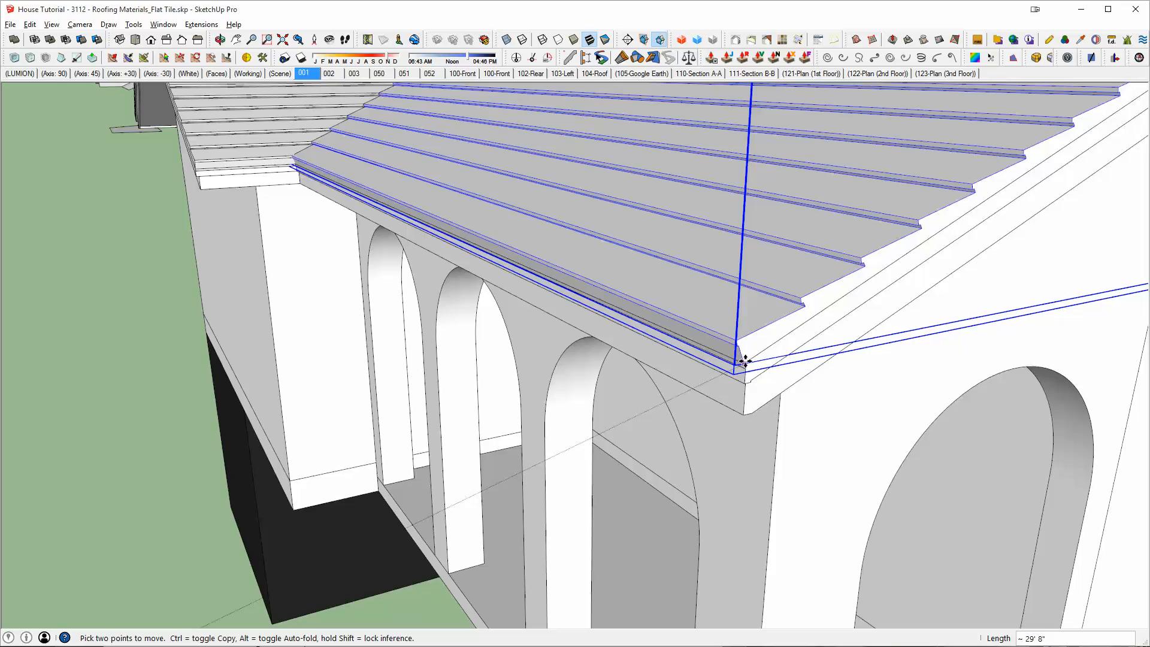
# Move the tile roof placed on the porch slope 240' to the detached flattened outlines
pyautogui.scroll(-10, 681, 252)
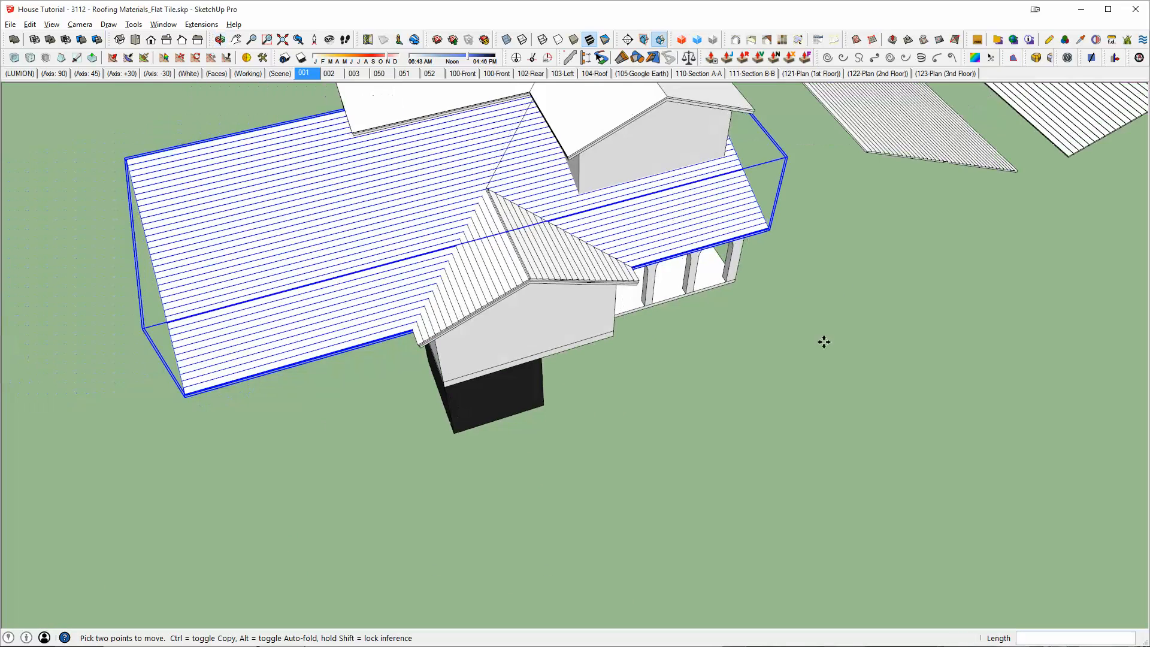
pyautogui.write("240'")
pyautogui.press('Return')
pyautogui.scroll(-4, 762, 354)
pyautogui.keyDown('shift'); pyautogui.moveTo(605, 305); pyautogui.dragTo(1078, 270, button='middle'); pyautogui.keyUp('shift')
pyautogui.scroll(-3, 539, 413)
pyautogui.moveTo(505, 442); pyautogui.dragTo(335, 203, button='middle')
pyautogui.scroll(2, 621, 394)
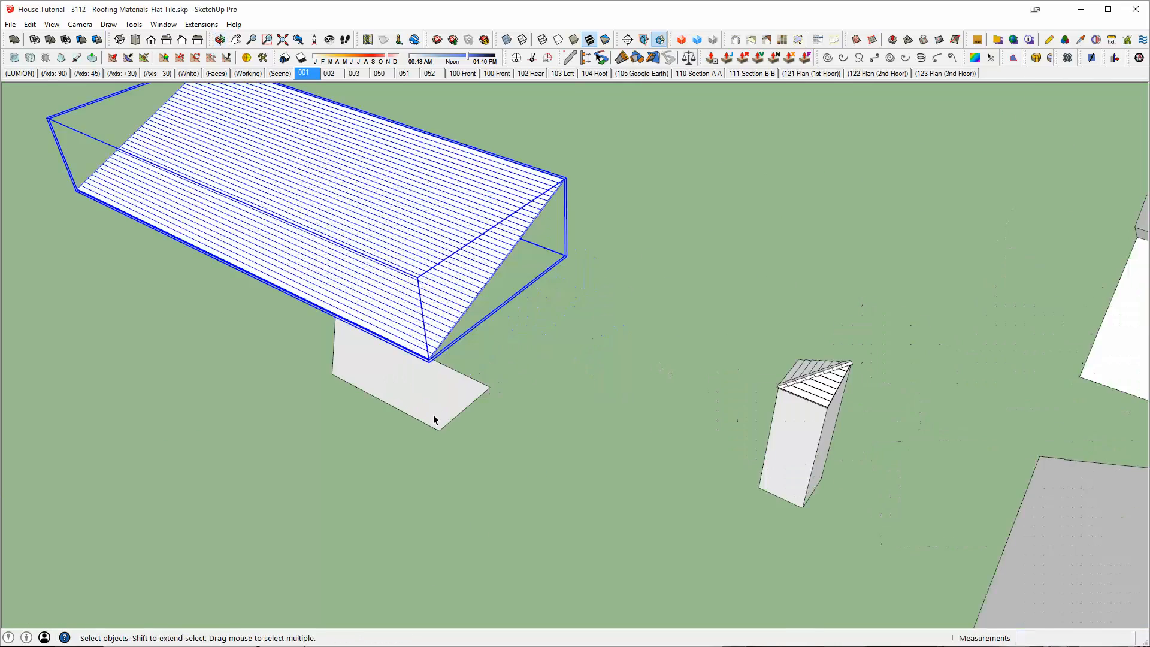
# Compare the flattened porch outline under the tile roof with the matching face of the detached roof planes
pyautogui.scroll(-3, 421, 414)
pyautogui.moveTo(422, 413); pyautogui.dragTo(355, 360, button='middle')
pyautogui.keyDown('shift'); pyautogui.moveTo(807, 575); pyautogui.dragTo(607, 352, button='middle'); pyautogui.keyUp('shift')
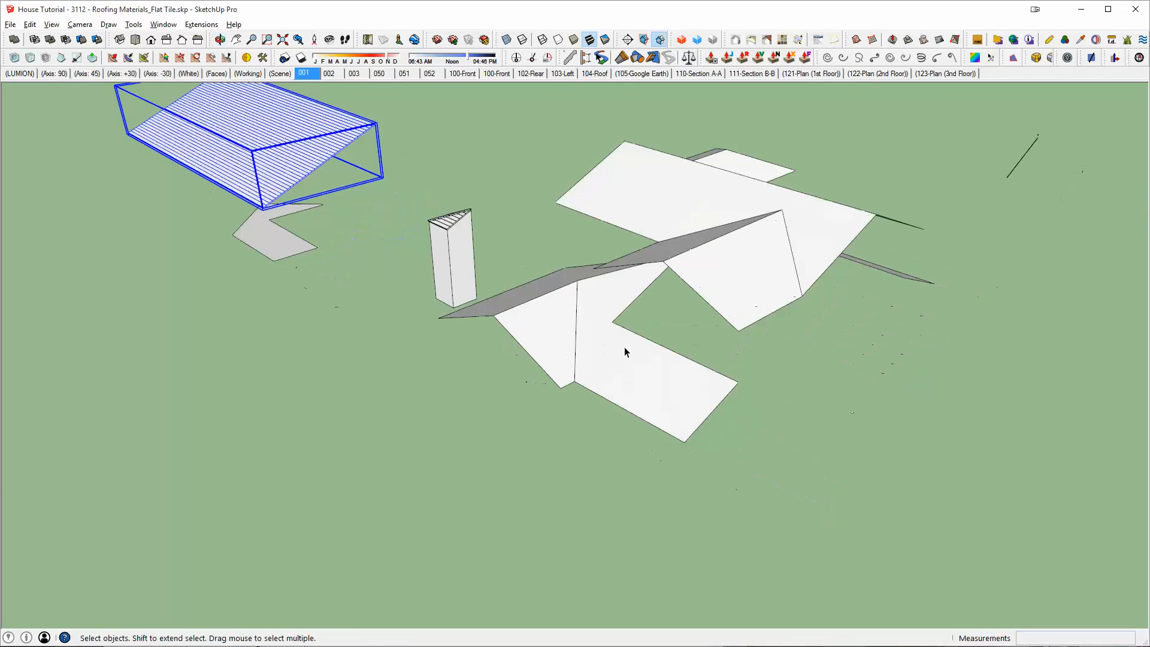
pyautogui.moveTo(295, 221); pyautogui.dragTo(291, 300, button='middle')
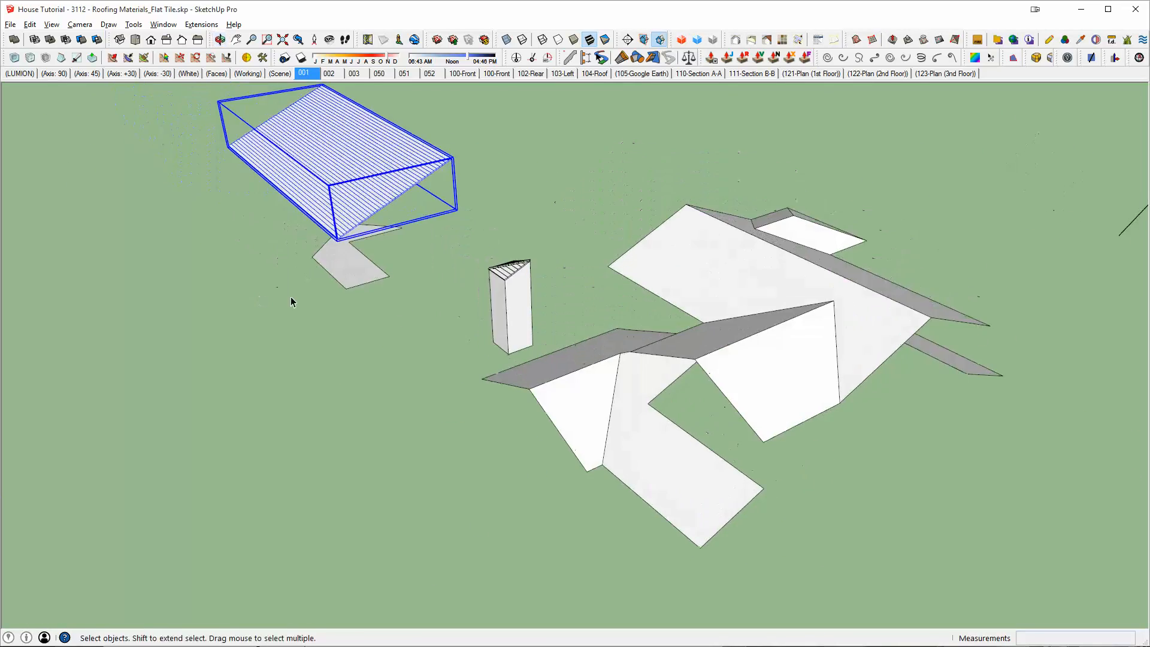
pyautogui.click(339, 262)
pyautogui.click(667, 441)
pyautogui.scroll(-2, 680, 469)
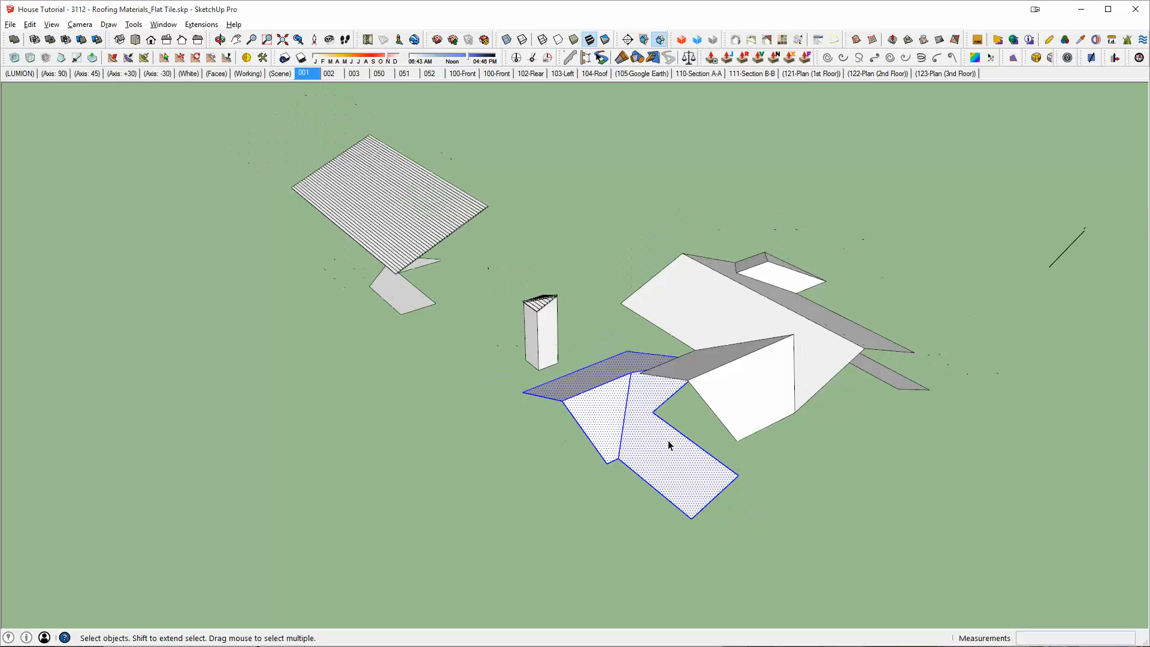
pyautogui.press('p')
pyautogui.click(631, 429)
pyautogui.press('space')
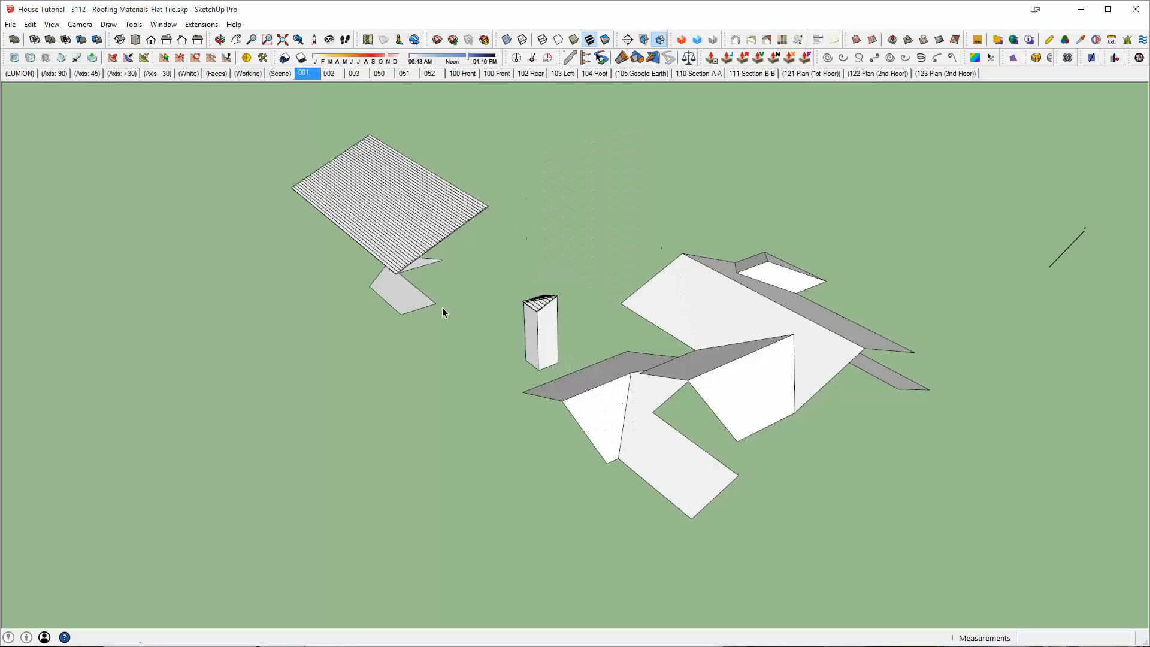
pyautogui.scroll(1, 470, 334)
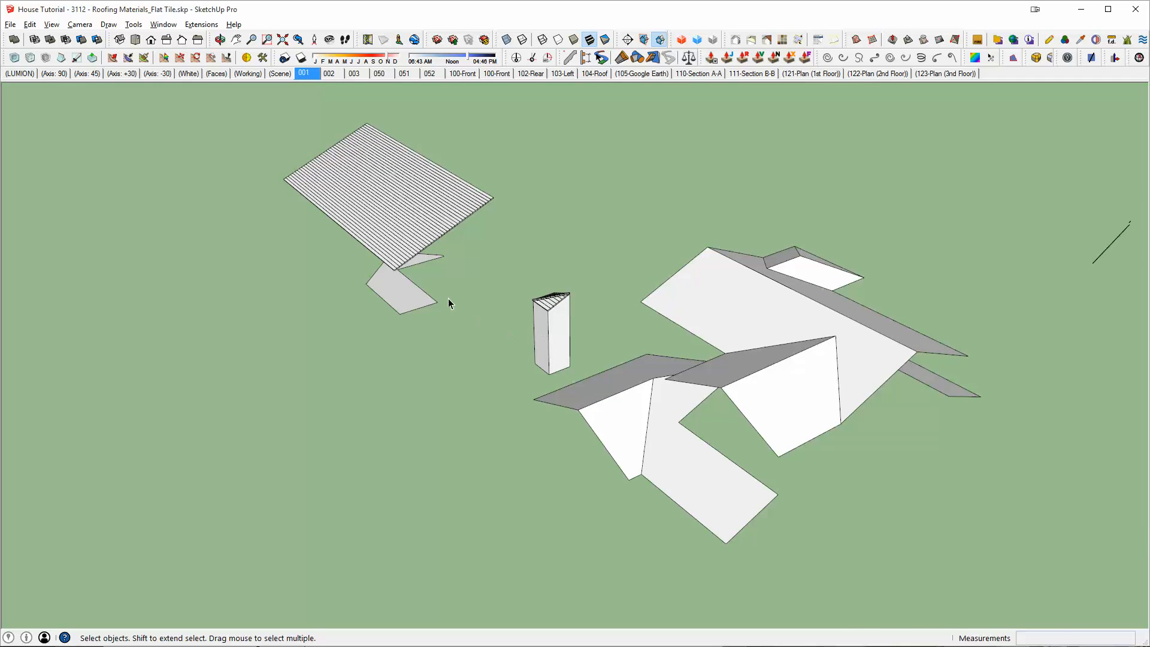
# Open the flattened porch outline group and draw a large rectangle around the outline
pyautogui.scroll(4, 390, 285)
pyautogui.doubleClick(455, 378)
pyautogui.scroll(-4, 455, 378)
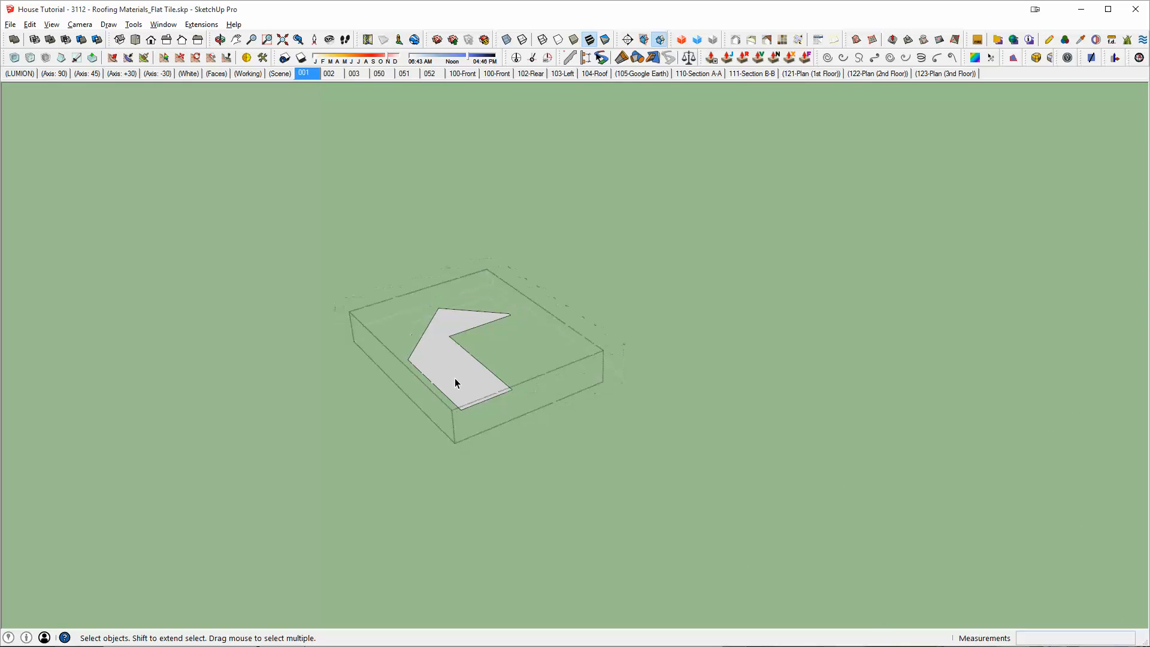
pyautogui.press('r')
pyautogui.click(269, 253)
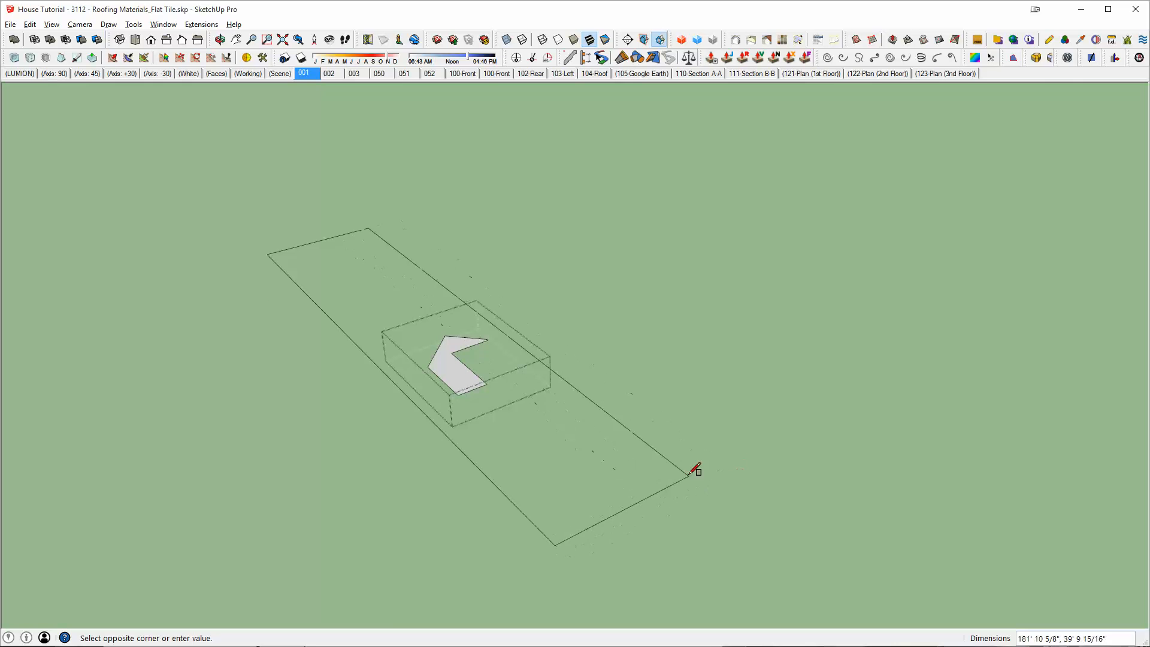
pyautogui.click(979, 426)
pyautogui.moveTo(536, 381); pyautogui.dragTo(735, 442, button='middle')
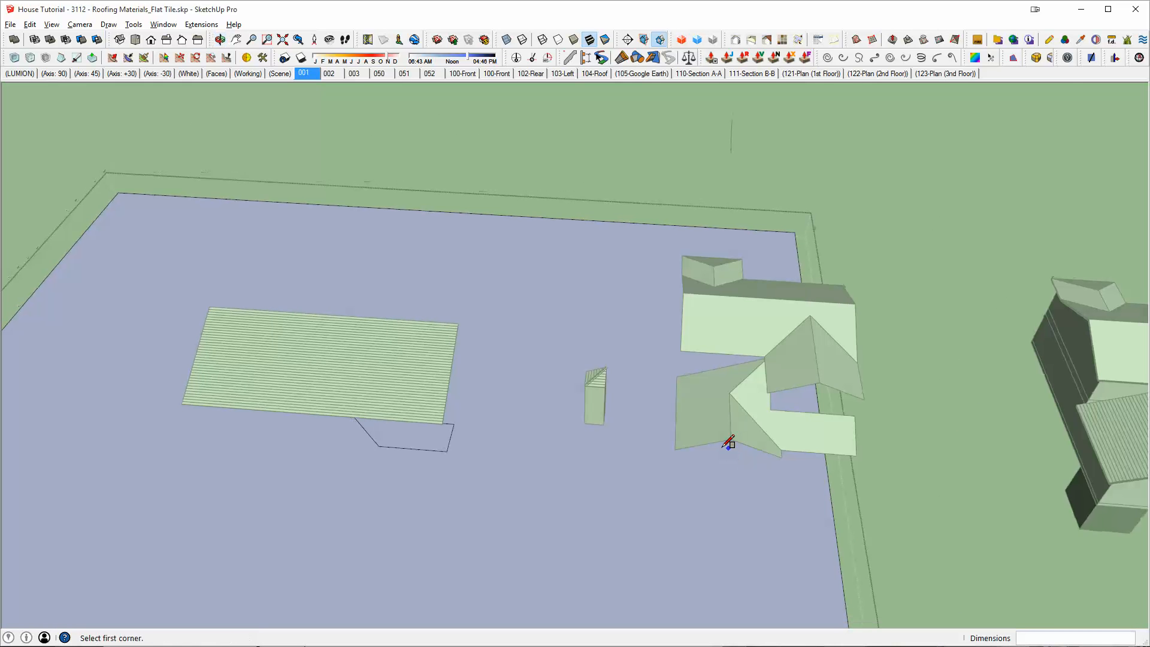
# Cut a channel with lines from the porch outline's end to the rectangle's edge and extrude the surrounding face into a tall block
pyautogui.moveTo(595, 432); pyautogui.dragTo(686, 318, button='middle')
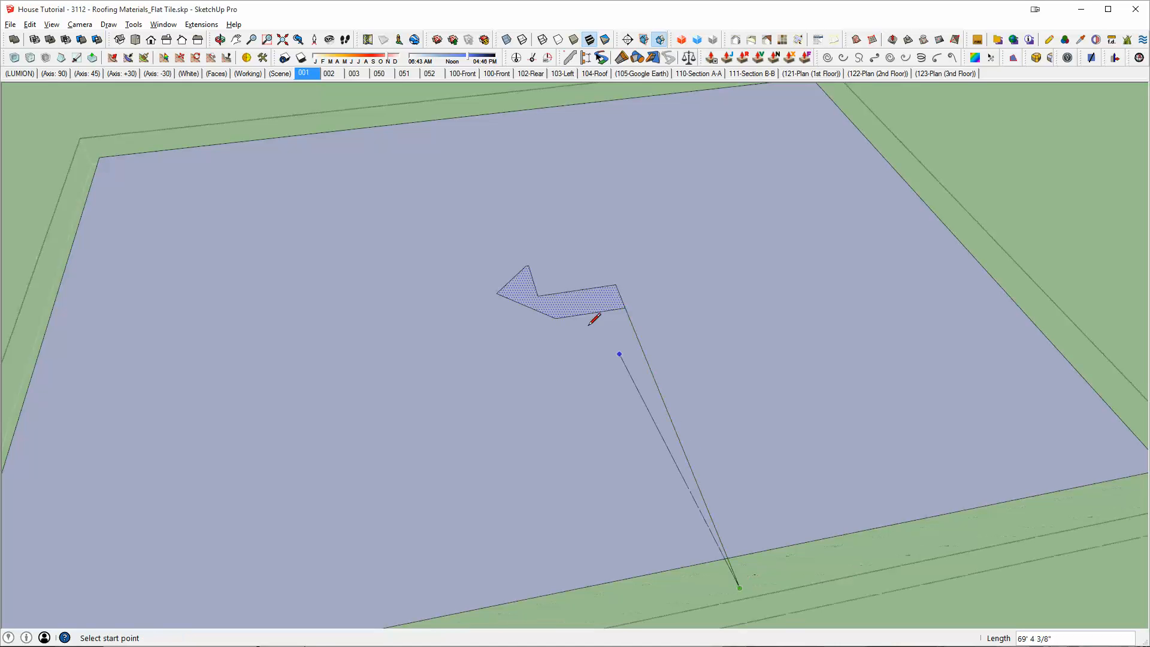
pyautogui.moveTo(663, 577)
pyautogui.mouseDown()
pyautogui.moveTo(655, 599)
pyautogui.moveTo(768, 566)
pyautogui.mouseUp()
pyautogui.scroll(-5, 608, 314)
pyautogui.press('p')
pyautogui.click(699, 354)
pyautogui.click(696, 187)
pyautogui.press('space')
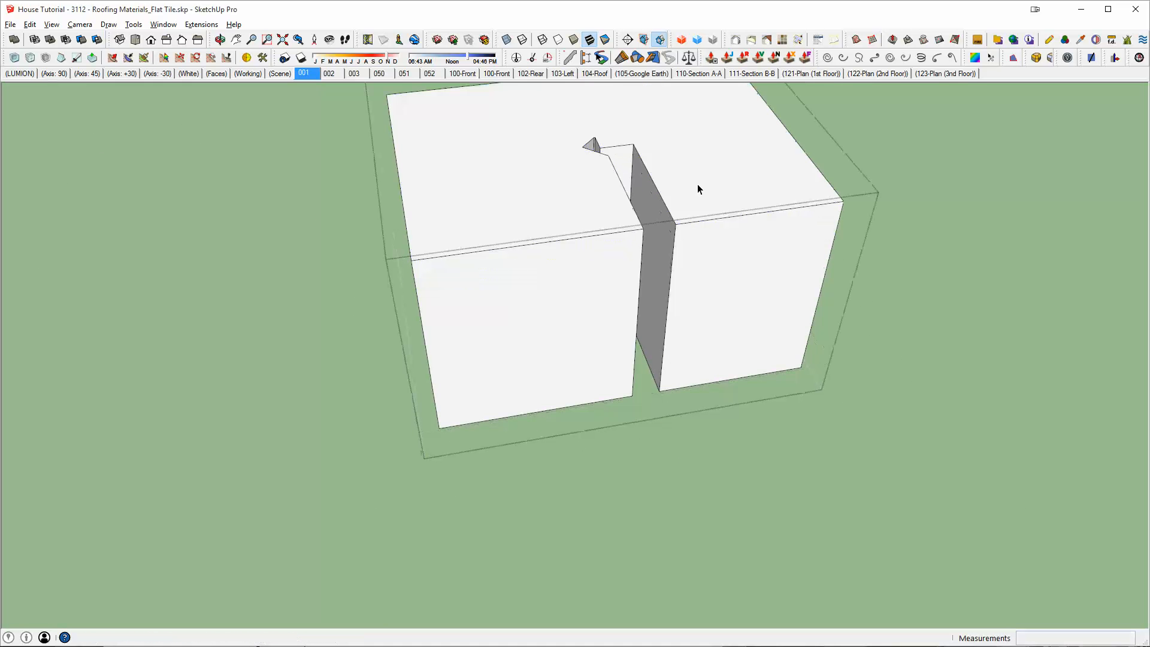
# Subtract the channelled block from the porch tile roof copy
pyautogui.tripleClick(697, 186)
pyautogui.scroll(4, 664, 203)
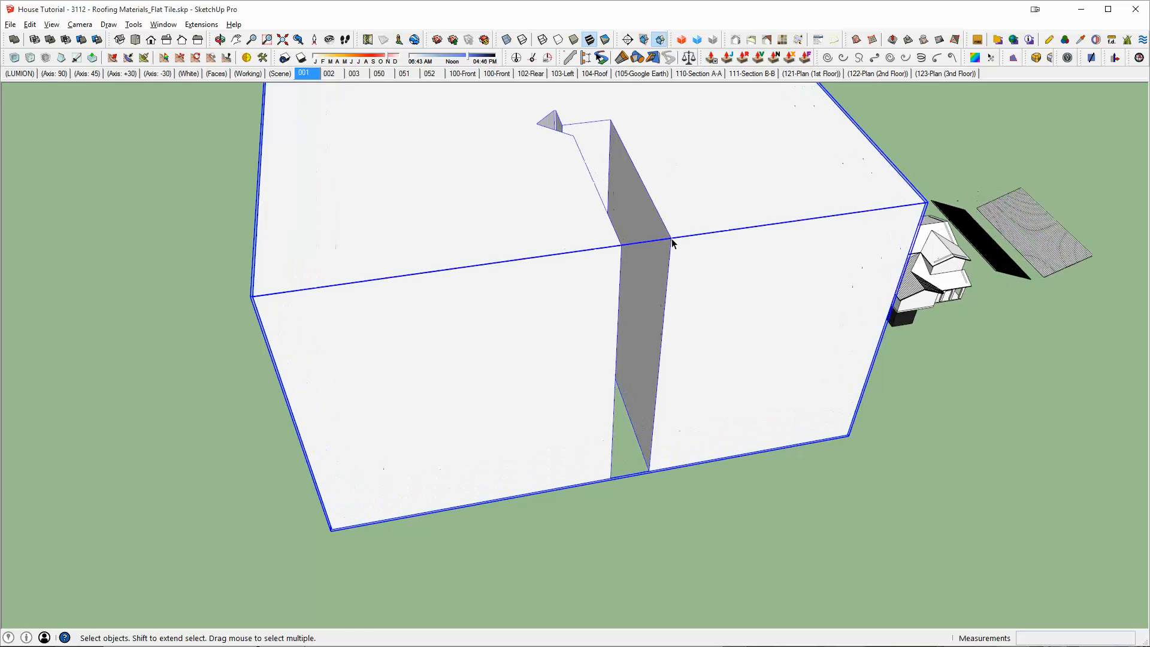
pyautogui.scroll(4, 716, 301)
pyautogui.moveTo(739, 325); pyautogui.dragTo(678, 310, button='middle')
pyautogui.scroll(-10, 501, 357)
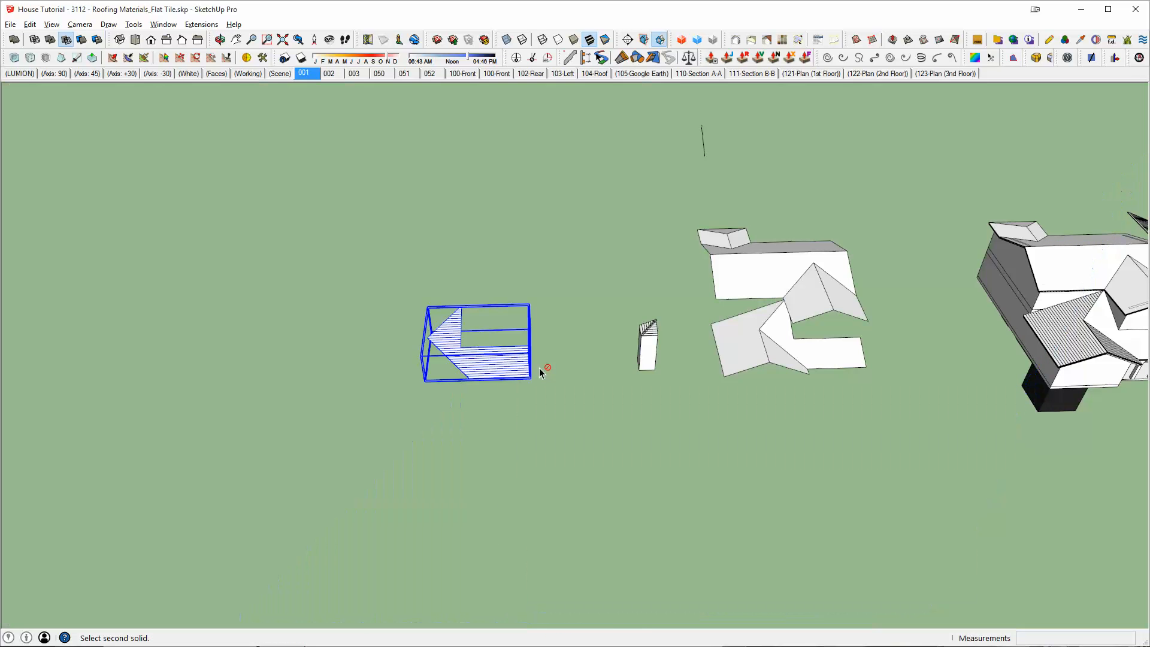
pyautogui.press('space')
# Move the trimmed porch tile piece 240' back onto the house's porch slope
pyautogui.press('m')
pyautogui.click(505, 448)
pyautogui.write('2400')
pyautogui.press('Return')
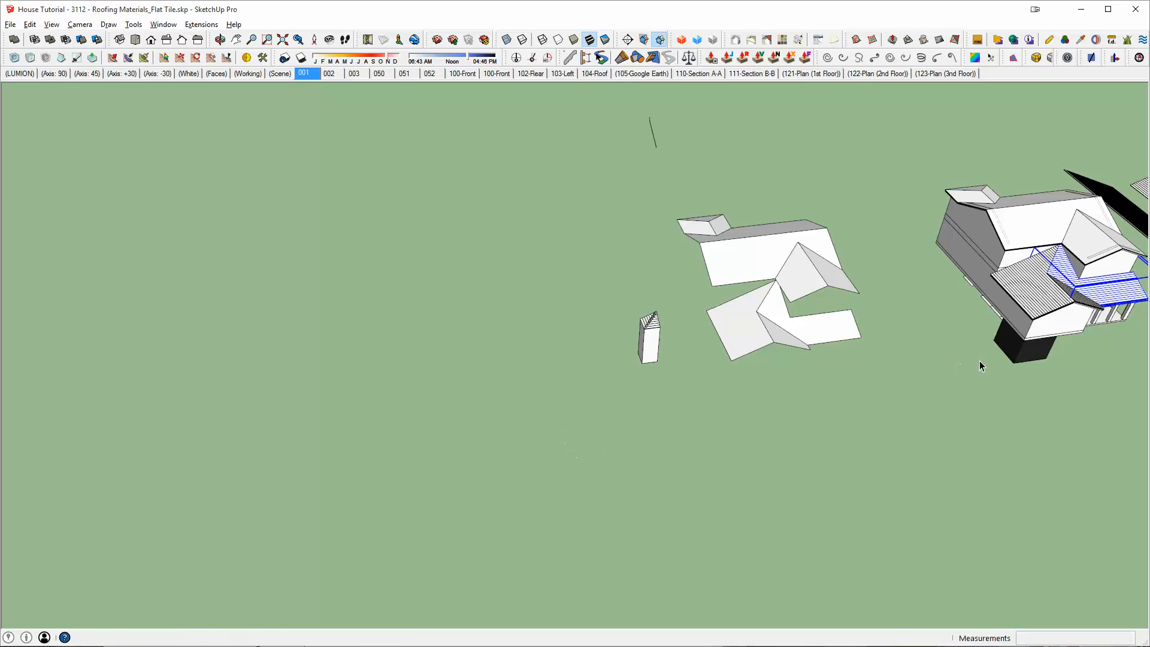
# Examine the valley and eave corner where the porch tiles meet the garage gable's tiles
pyautogui.scroll(5, 1016, 315)
pyautogui.keyDown('shift'); pyautogui.moveTo(1077, 284); pyautogui.dragTo(542, 329, button='middle'); pyautogui.keyUp('shift')
pyautogui.scroll(3, 619, 264)
pyautogui.moveTo(618, 265)
pyautogui.mouseDown(button='middle')
pyautogui.moveTo(744, 287)
pyautogui.moveTo(611, 224)
pyautogui.moveTo(665, 246)
pyautogui.moveTo(680, 279)
pyautogui.moveTo(393, 313)
pyautogui.moveTo(467, 312)
pyautogui.moveTo(503, 331)
pyautogui.mouseUp(button='middle')
pyautogui.scroll(4, 430, 347)
pyautogui.moveTo(429, 347); pyautogui.dragTo(458, 356, button='middle')
pyautogui.scroll(4, 469, 448)
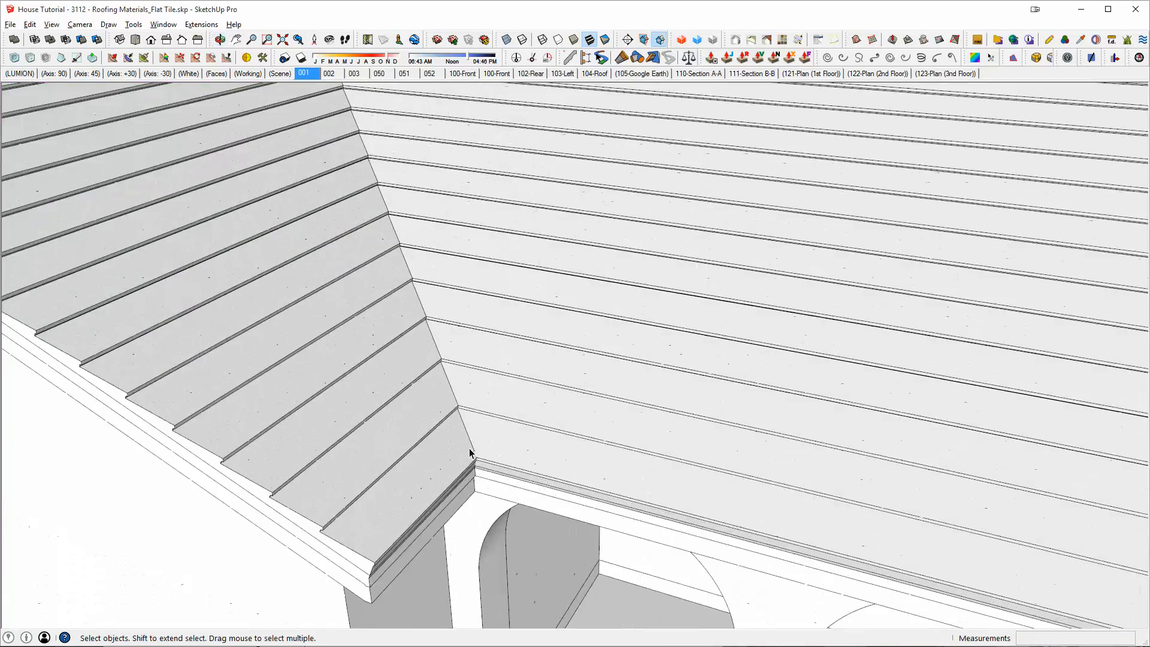
pyautogui.scroll(3, 469, 448)
pyautogui.moveTo(465, 452); pyautogui.dragTo(527, 353, button='middle')
pyautogui.scroll(-3, 596, 319)
pyautogui.tripleClick(596, 318)
pyautogui.moveTo(595, 318); pyautogui.dragTo(186, 281, button='middle')
pyautogui.moveTo(619, 351); pyautogui.dragTo(849, 386, button='middle')
# Undo the move and the block subtraction of the porch tile piece
pyautogui.scroll(-3, 849, 386)
pyautogui.scroll(3, 857, 365)
pyautogui.scroll(-5, 863, 353)
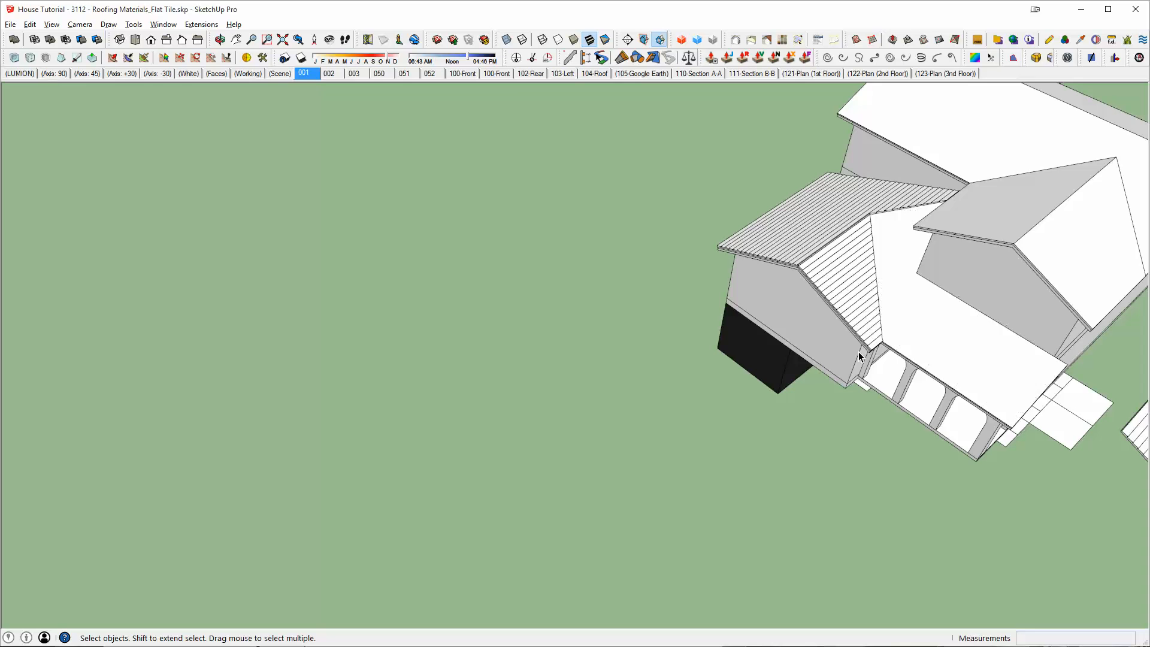
pyautogui.moveTo(585, 221); pyautogui.dragTo(575, 389, button='middle')
pyautogui.keyDown('shift'); pyautogui.moveTo(461, 268); pyautogui.dragTo(642, 468, button='middle'); pyautogui.keyUp('shift')
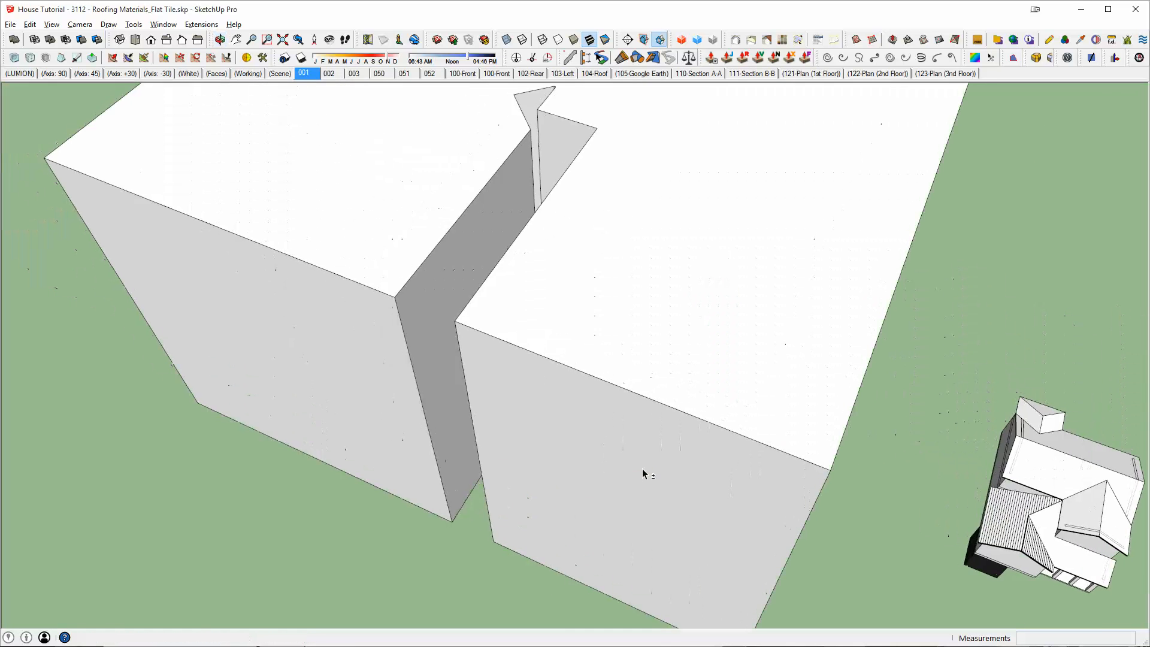
# Examine how the block's outline opening and channel frame the porch tile roof
pyautogui.scroll(-3, 642, 468)
pyautogui.moveTo(619, 329); pyautogui.dragTo(500, 276, button='middle')
pyautogui.moveTo(516, 190); pyautogui.dragTo(654, 329, button='middle')
pyautogui.scroll(5, 496, 239)
pyautogui.keyDown('shift'); pyautogui.moveTo(495, 239); pyautogui.dragTo(734, 309, button='middle'); pyautogui.keyUp('shift')
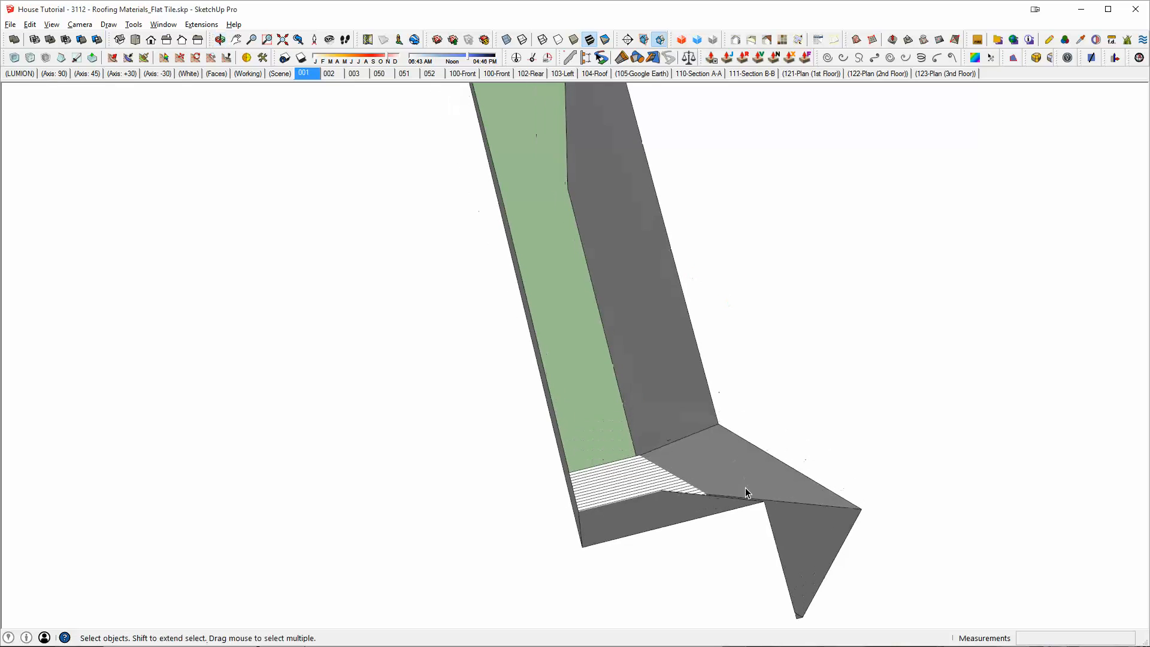
pyautogui.moveTo(668, 505); pyautogui.dragTo(686, 520, button='middle')
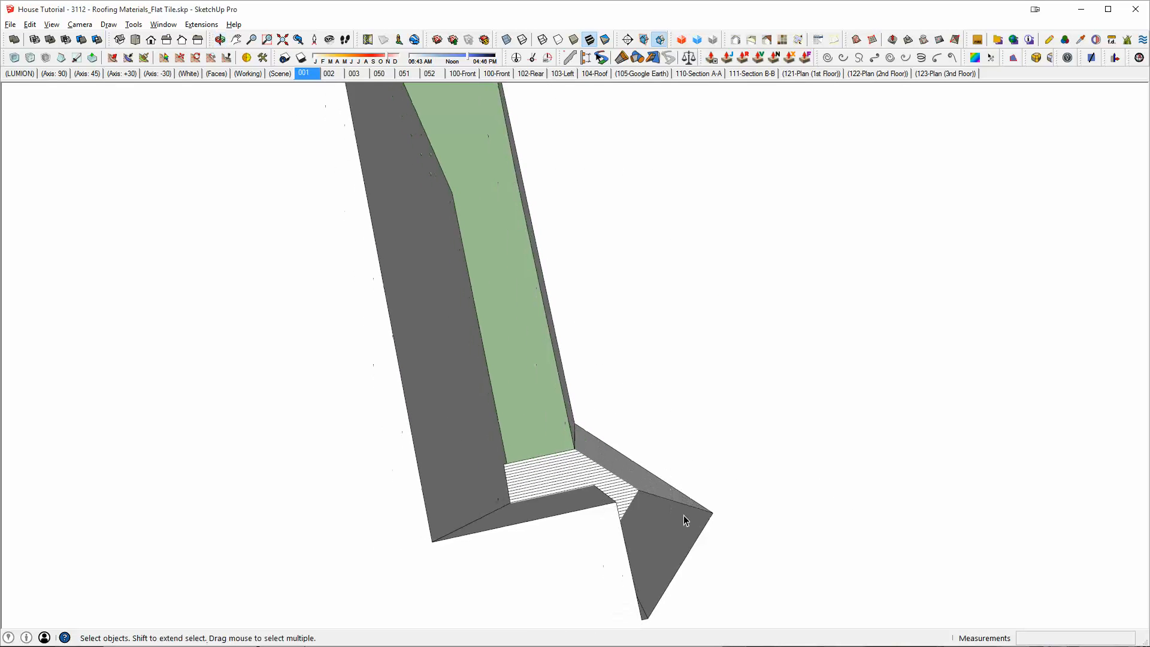
pyautogui.moveTo(556, 437); pyautogui.dragTo(742, 392, button='middle')
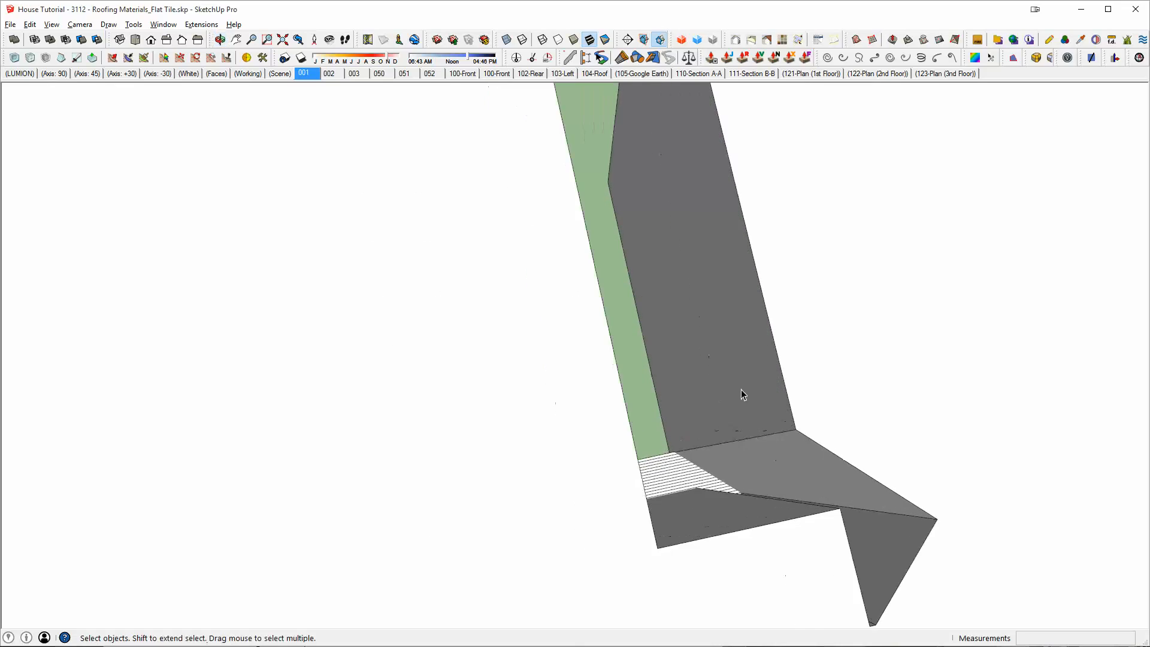
# Draw the outline of a strip inside the cutting block's opening, parallel to the channel edge and closed at the corner
pyautogui.tripleClick(741, 390)
pyautogui.scroll(5, 709, 449)
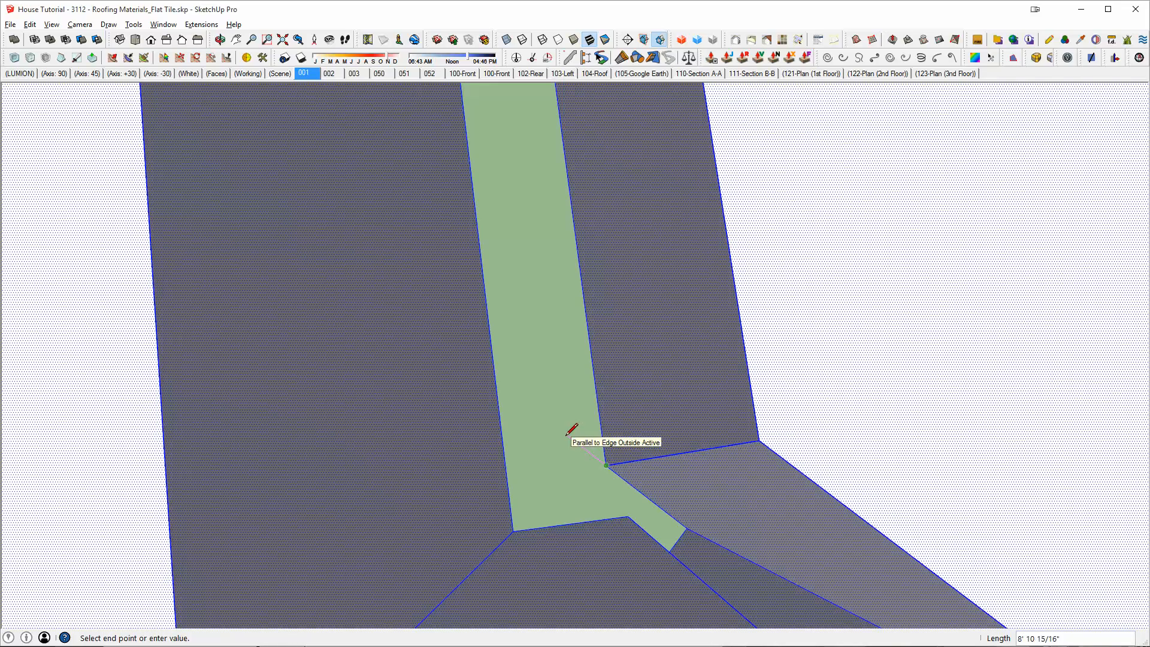
pyautogui.moveTo(555, 428); pyautogui.dragTo(584, 458, button='middle')
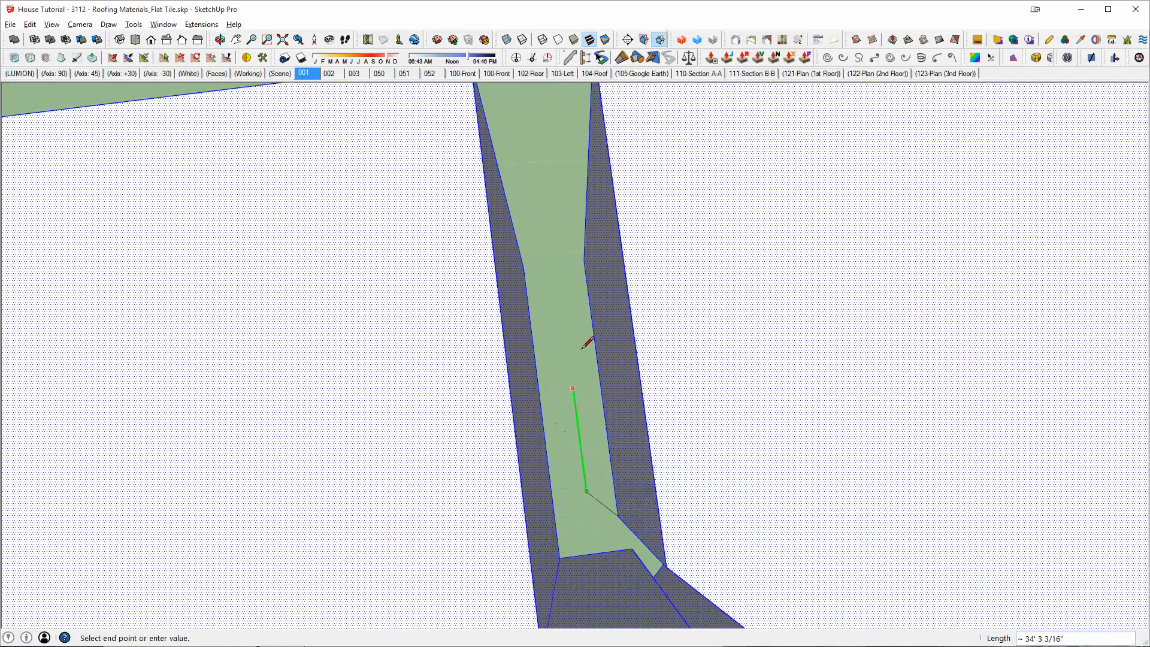
pyautogui.click(584, 260)
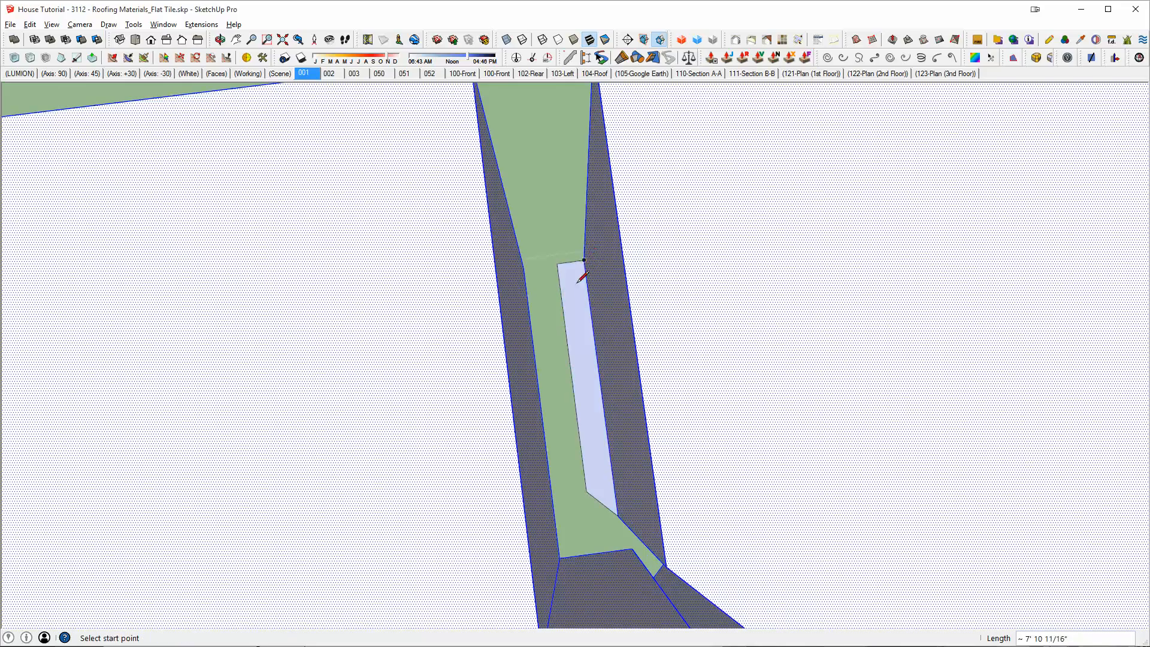
# Extrude the new strip to the full height of the cutting block and erase the leftover edges
pyautogui.press('p')
pyautogui.click(570, 303)
pyautogui.click(716, 365)
pyautogui.press('e')
pyautogui.moveTo(658, 324); pyautogui.dragTo(627, 324)
# Group the reshaped block's geometry and subtract it from the porch tile piece
pyautogui.press('space')
pyautogui.tripleClick(656, 345)
pyautogui.press('x')
pyautogui.moveTo(654, 345); pyautogui.dragTo(673, 420, button='middle')
pyautogui.press('g')
pyautogui.hotkey('shift', 's')
pyautogui.click(622, 515)
pyautogui.moveTo(629, 520)
pyautogui.mouseDown(button='middle')
pyautogui.moveTo(803, 305)
pyautogui.moveTo(705, 278)
pyautogui.moveTo(665, 288)
pyautogui.mouseUp(button='middle')
pyautogui.press('space')
pyautogui.scroll(2, 411, 419)
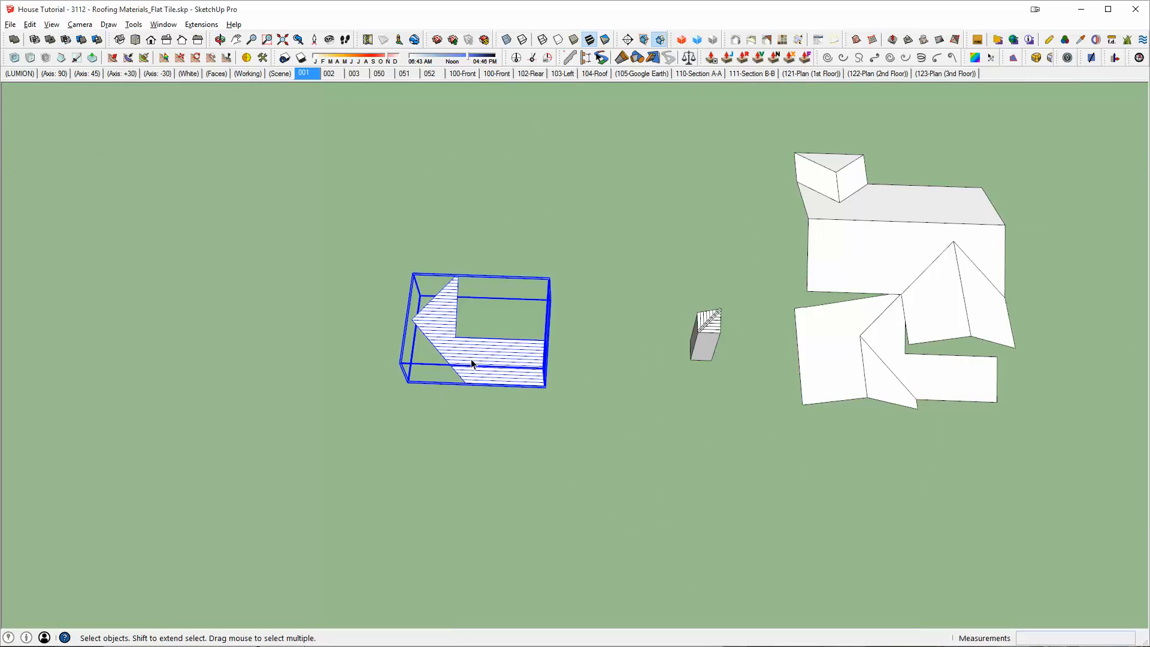
# Move the trimmed porch tile piece 2400 along the red axis back onto the house
pyautogui.press('m')
pyautogui.click(461, 434)
pyautogui.press('Return')
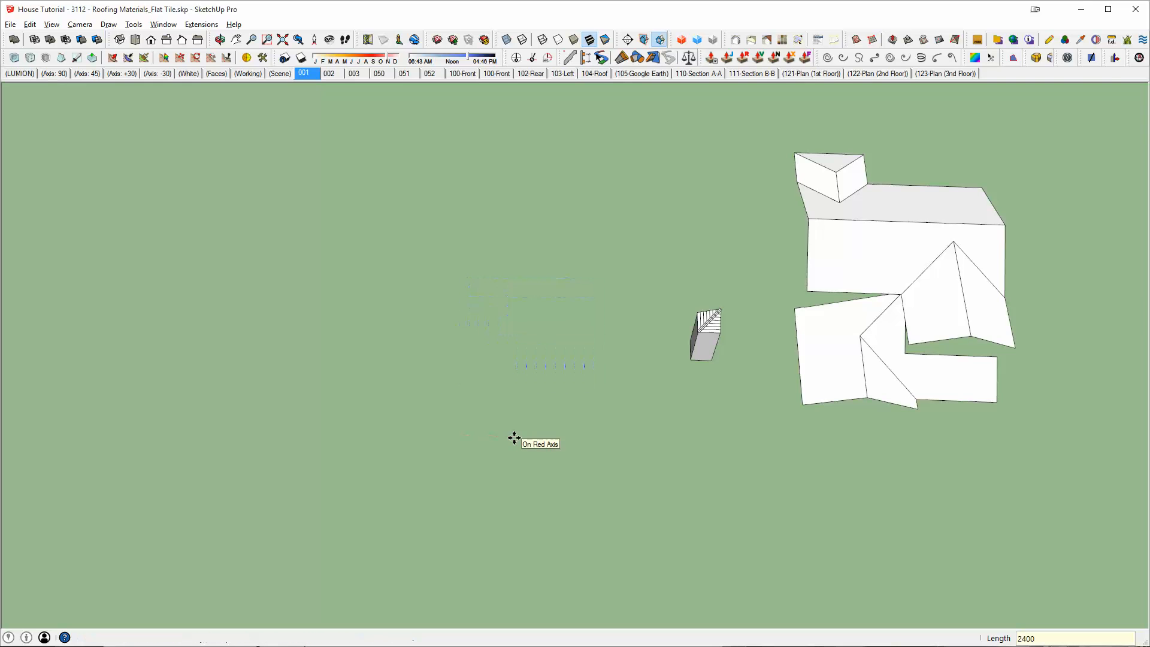
pyautogui.scroll(-3, 514, 439)
pyautogui.keyDown('shift'); pyautogui.moveTo(1042, 460); pyautogui.dragTo(791, 449, button='middle'); pyautogui.keyUp('shift')
pyautogui.scroll(8, 704, 436)
pyautogui.press('space')
# Open the triangular garage gable tile piece beside the porch for editing and select its tile geometry
pyautogui.scroll(2, 818, 353)
pyautogui.keyDown('shift'); pyautogui.moveTo(819, 353); pyautogui.dragTo(654, 335, button='middle'); pyautogui.keyUp('shift')
pyautogui.scroll(6, 660, 389)
pyautogui.moveTo(640, 489); pyautogui.dragTo(434, 404, button='middle')
pyautogui.doubleClick(434, 404)
pyautogui.moveTo(520, 423); pyautogui.dragTo(407, 360, button='middle')
pyautogui.tripleClick(407, 364)
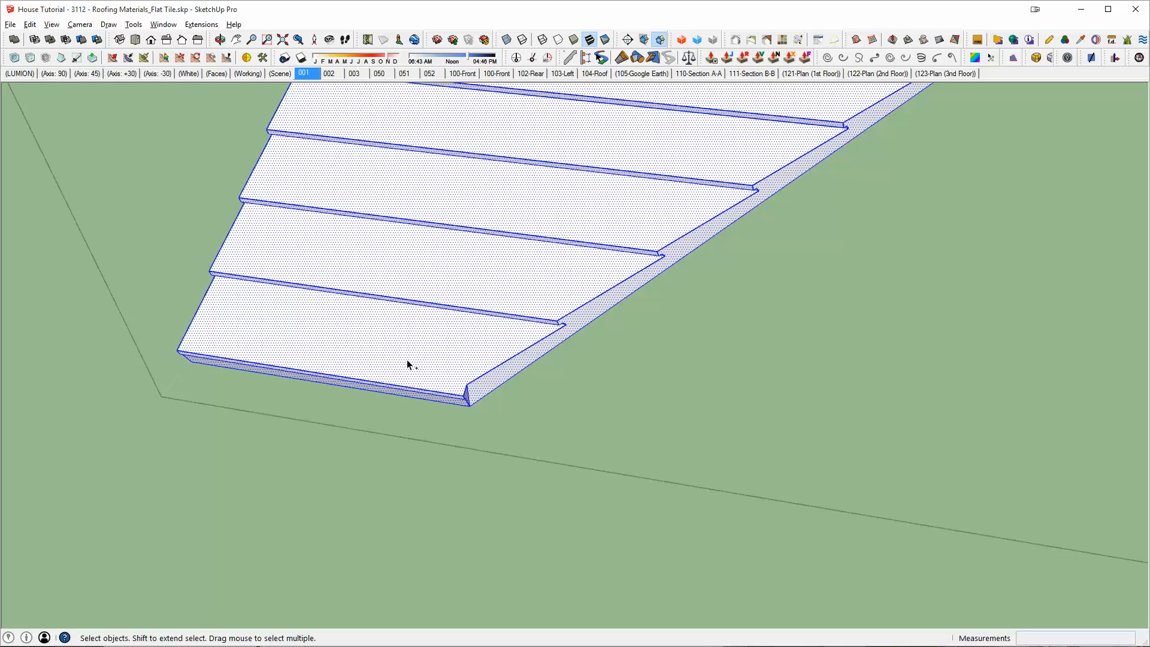
# Try to draw a rectangle beside the triangular gable tile piece as the base for a cutting block
pyautogui.moveTo(407, 361)
pyautogui.mouseDown(button='middle')
pyautogui.moveTo(489, 354)
pyautogui.moveTo(577, 395)
pyautogui.mouseUp(button='middle')
pyautogui.scroll(-5, 578, 396)
pyautogui.press('r')
pyautogui.click(1085, 487)
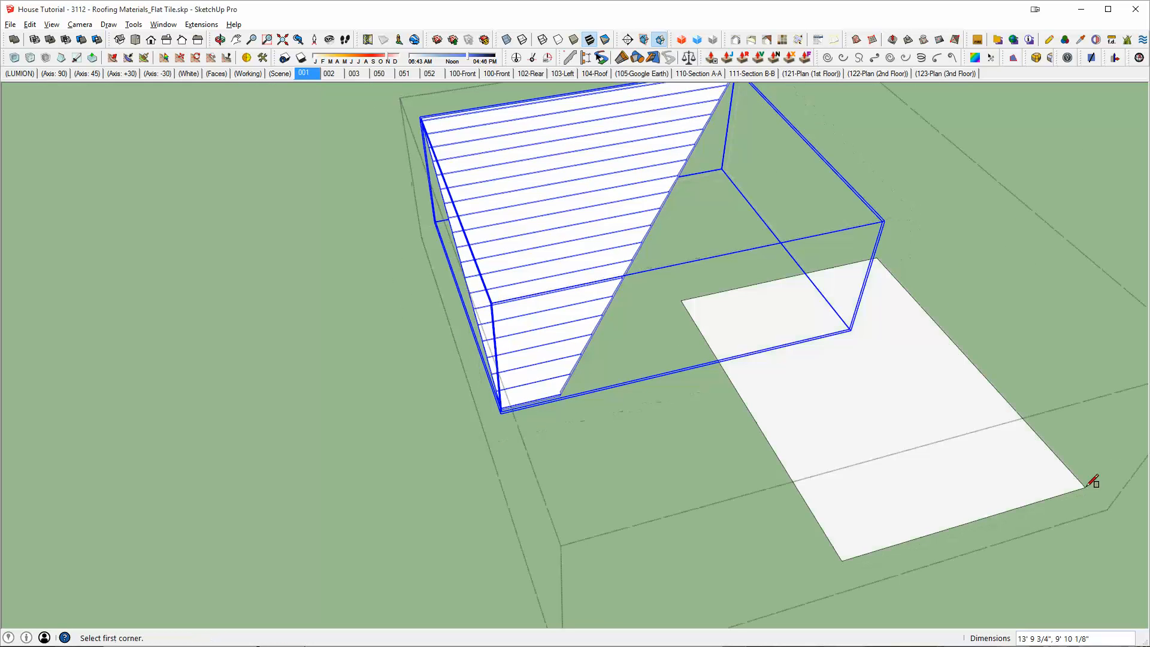
pyautogui.hotkey('ctrl', 'z')
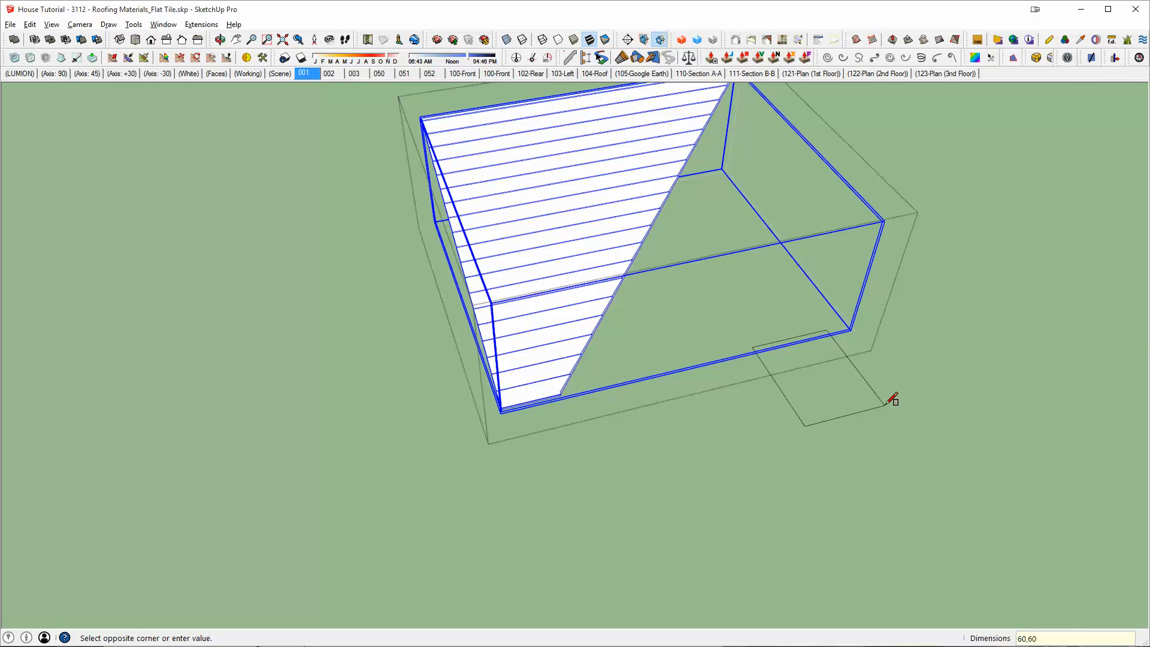
pyautogui.write('00')
pyautogui.press('Return')
pyautogui.hotkey('ctrl', 'z')
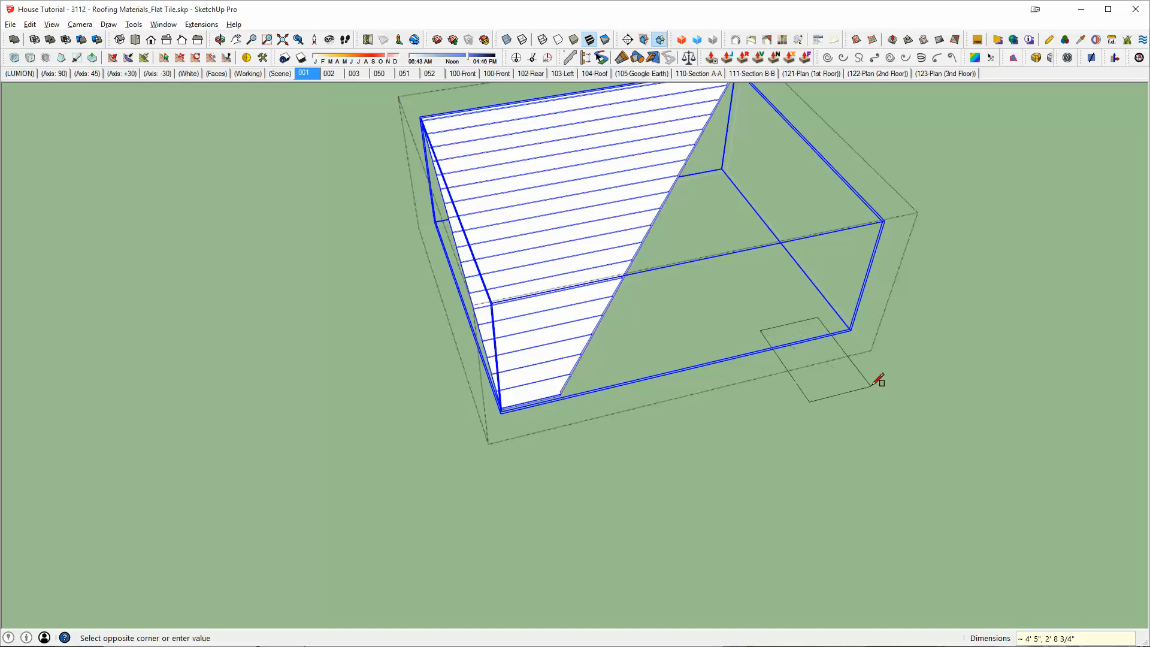
# Draw a large square beside the gable tile piece and cut it along its diagonal down to a triangle
pyautogui.moveTo(877, 380); pyautogui.dragTo(701, 379, button='middle')
pyautogui.scroll(-3, 701, 378)
pyautogui.keyDown('shift'); pyautogui.moveTo(599, 279); pyautogui.dragTo(723, 213, button='middle'); pyautogui.keyUp('shift')
pyautogui.press('l')
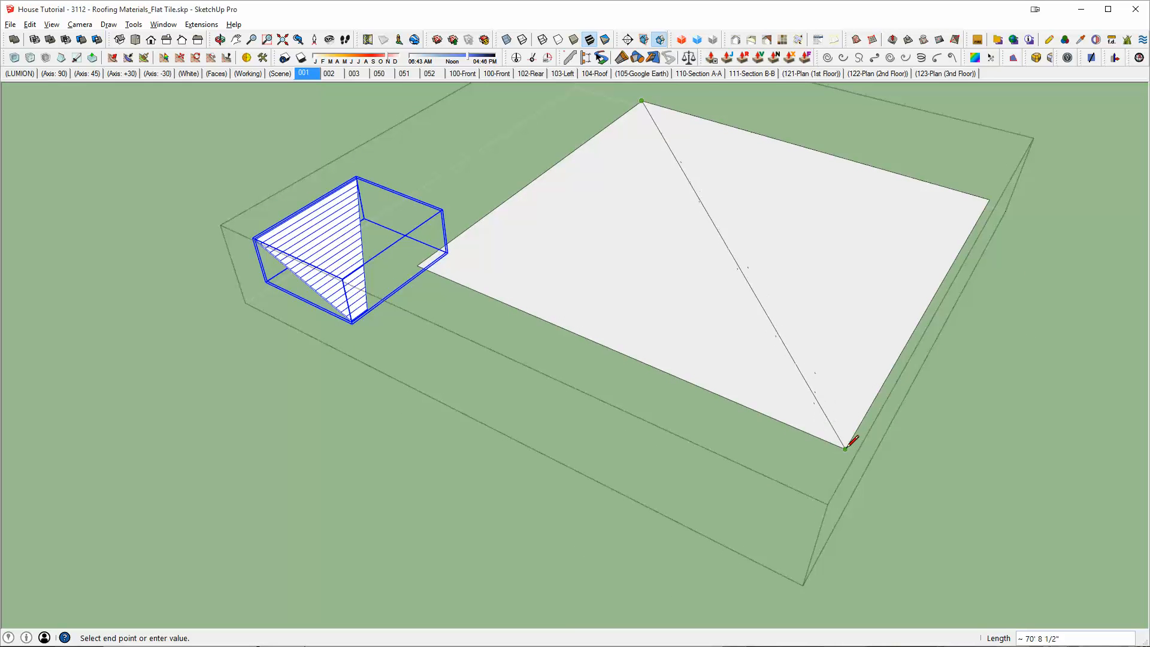
pyautogui.moveTo(590, 327); pyautogui.dragTo(613, 381)
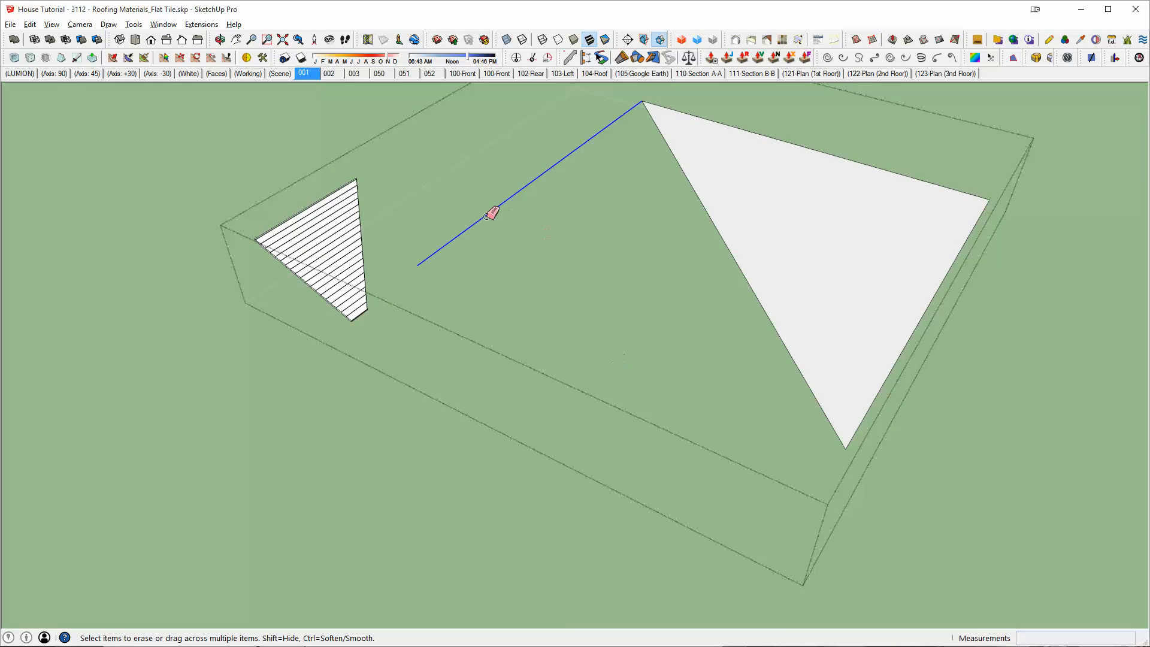
pyautogui.click(491, 213)
# Extrude the triangle upward into a wedge-shaped block and group it
pyautogui.moveTo(754, 295); pyautogui.dragTo(845, 265, button='middle')
pyautogui.scroll(-2, 830, 264)
pyautogui.press('p')
pyautogui.click(785, 263)
pyautogui.moveTo(778, 148)
pyautogui.keyDown('shift'); pyautogui.mouseDown(button='middle')
pyautogui.moveTo(775, 275)
pyautogui.moveTo(780, 234)
pyautogui.mouseUp(button='middle'); pyautogui.keyUp('shift')
pyautogui.click(786, 168)
pyautogui.press('space')
pyautogui.tripleClick(771, 198)
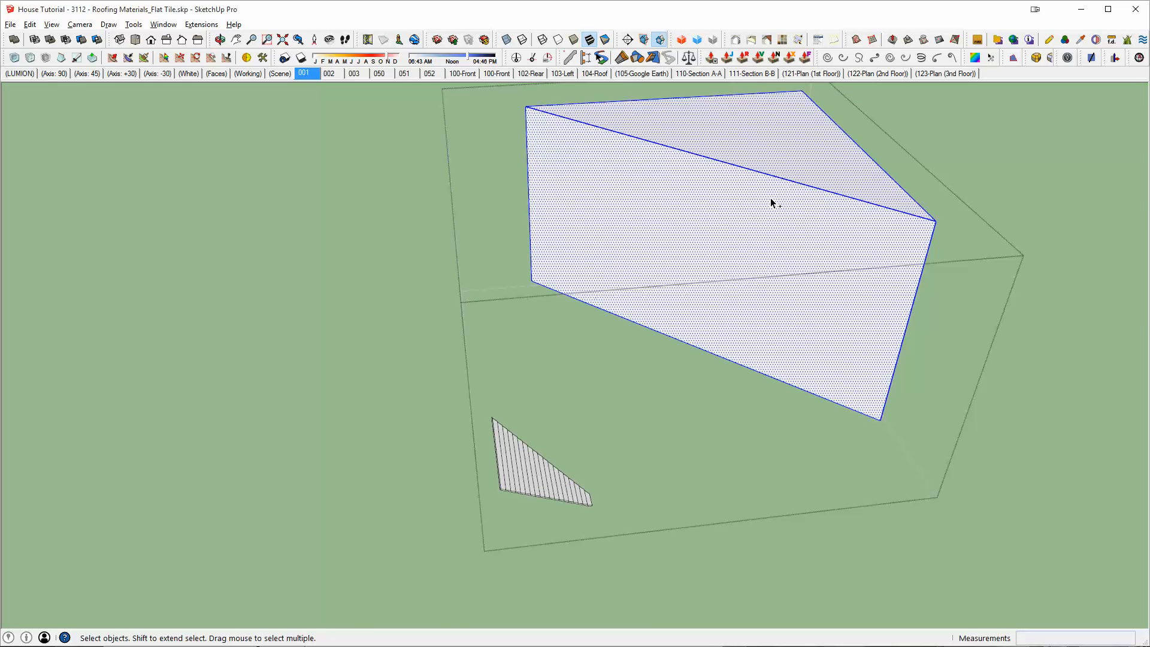
pyautogui.hotkey('ctrl', 'g')
# Move the wedge block by its corner toward the eave corner of the gable tile piece
pyautogui.moveTo(879, 417); pyautogui.dragTo(514, 419, button='middle')
pyautogui.scroll(5, 492, 449)
pyautogui.moveTo(506, 510); pyautogui.dragTo(658, 361, button='middle')
pyautogui.scroll(5, 689, 367)
pyautogui.click(691, 367)
pyautogui.scroll(-5, 629, 366)
pyautogui.click(338, 374)
pyautogui.moveTo(337, 374); pyautogui.dragTo(586, 524, button='middle')
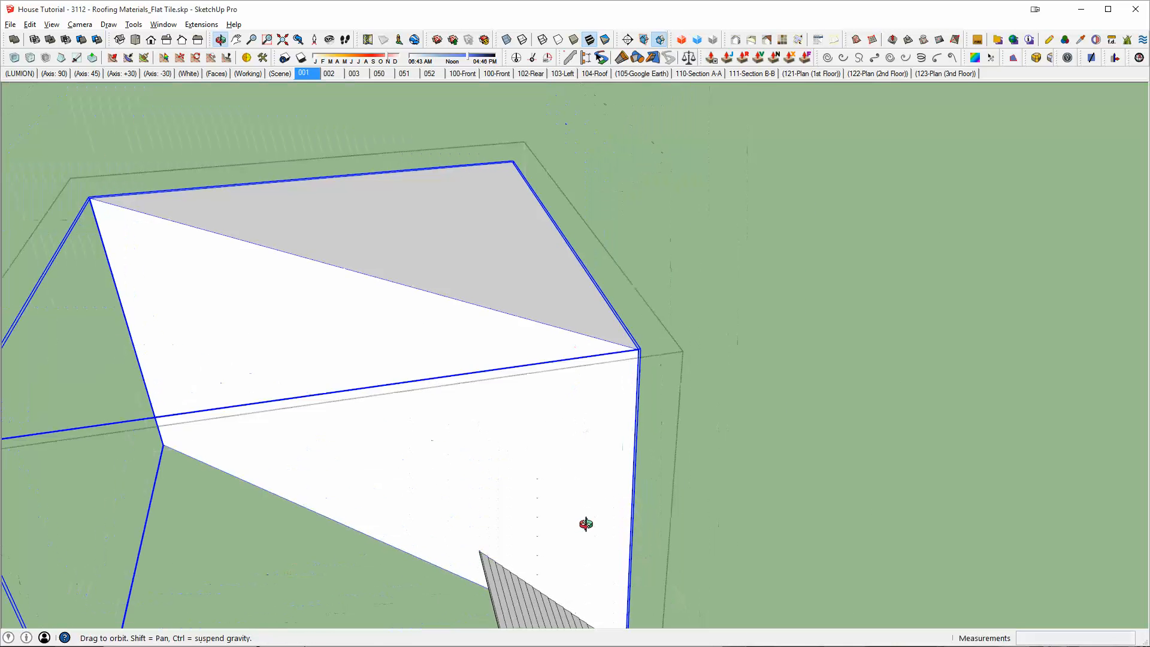
# Copy the wedge block about 12' to the side and erase the original
pyautogui.click(460, 311)
pyautogui.click(563, 196)
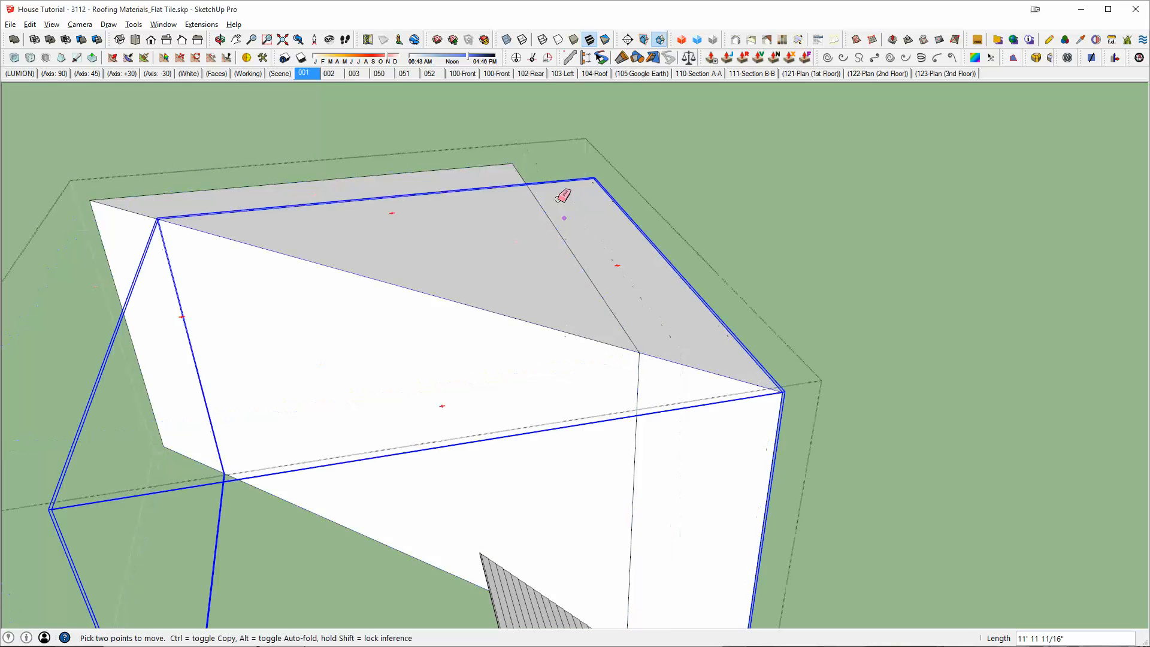
pyautogui.press('e')
pyautogui.click(514, 169)
# Align the wedge block with the gable tile piece's eave corner and subtract it from the tiles
pyautogui.moveTo(632, 365)
pyautogui.mouseDown(button='middle')
pyautogui.moveTo(608, 334)
pyautogui.moveTo(472, 307)
pyautogui.mouseUp(button='middle')
pyautogui.press('space')
pyautogui.click(473, 308)
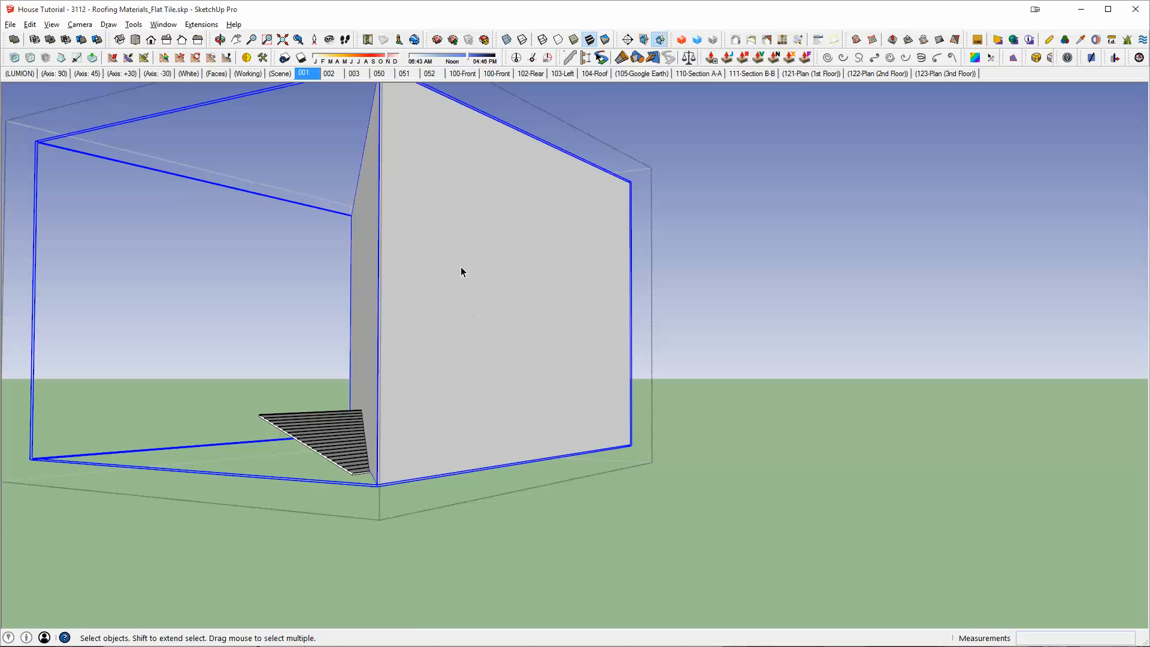
pyautogui.press('m')
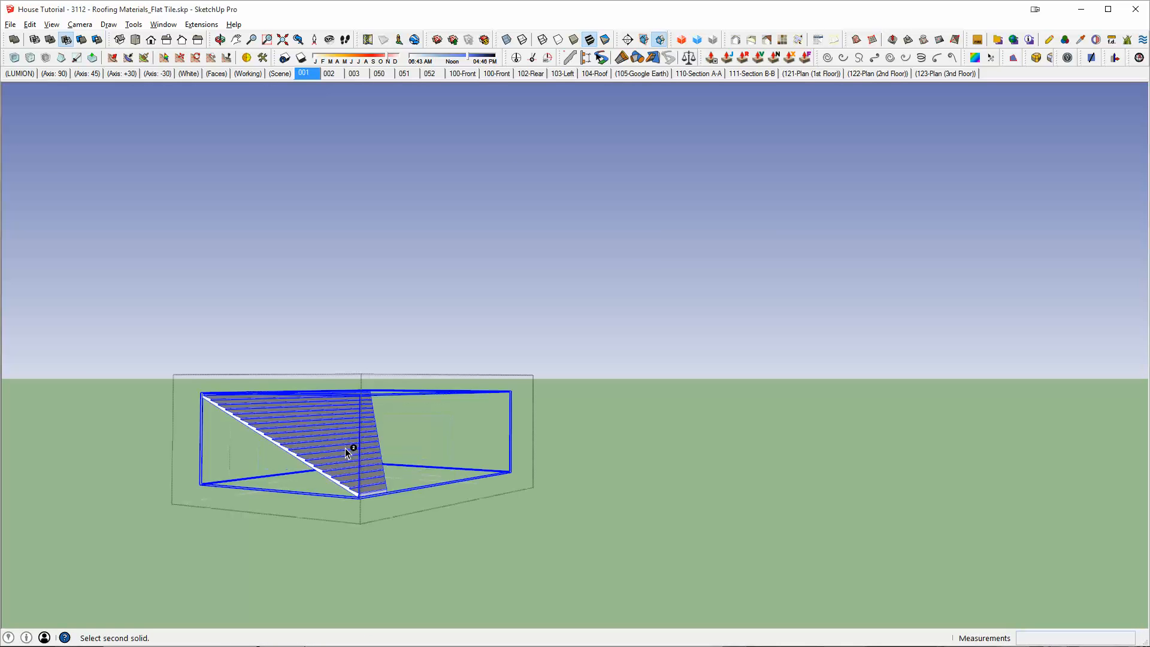
pyautogui.click(345, 448)
pyautogui.moveTo(367, 451); pyautogui.dragTo(337, 323, button='middle')
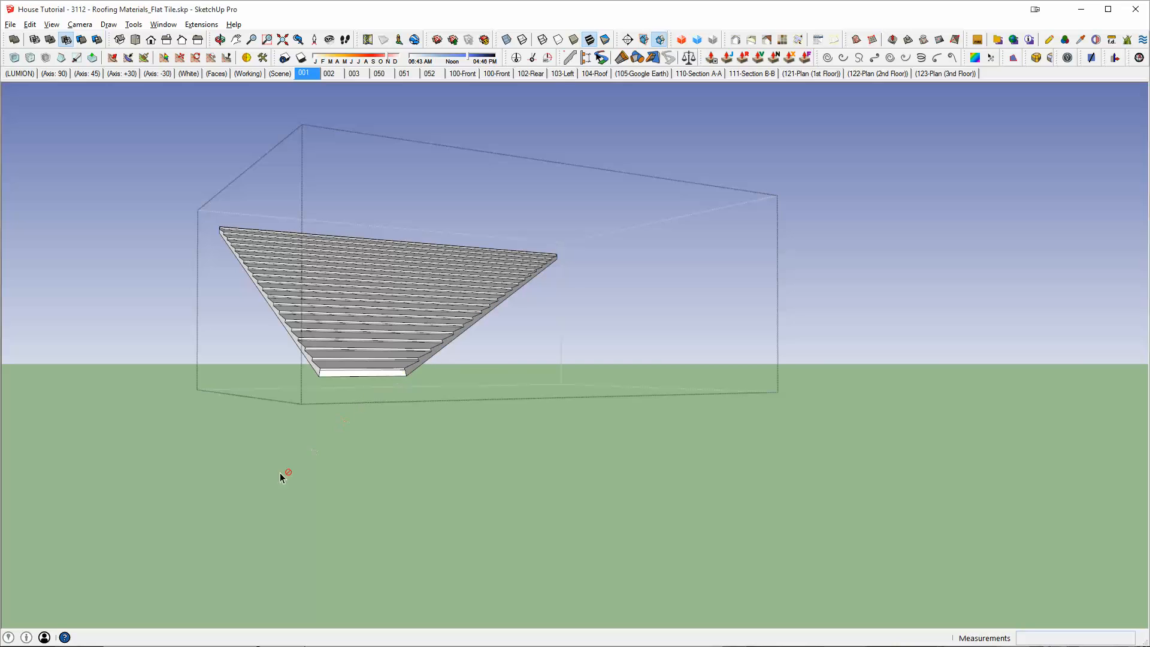
# Examine the valley, eave corner and surrounding slopes where the gable tiles meet the porch tiles
pyautogui.scroll(3, 401, 326)
pyautogui.moveTo(400, 326); pyautogui.dragTo(526, 439, button='middle')
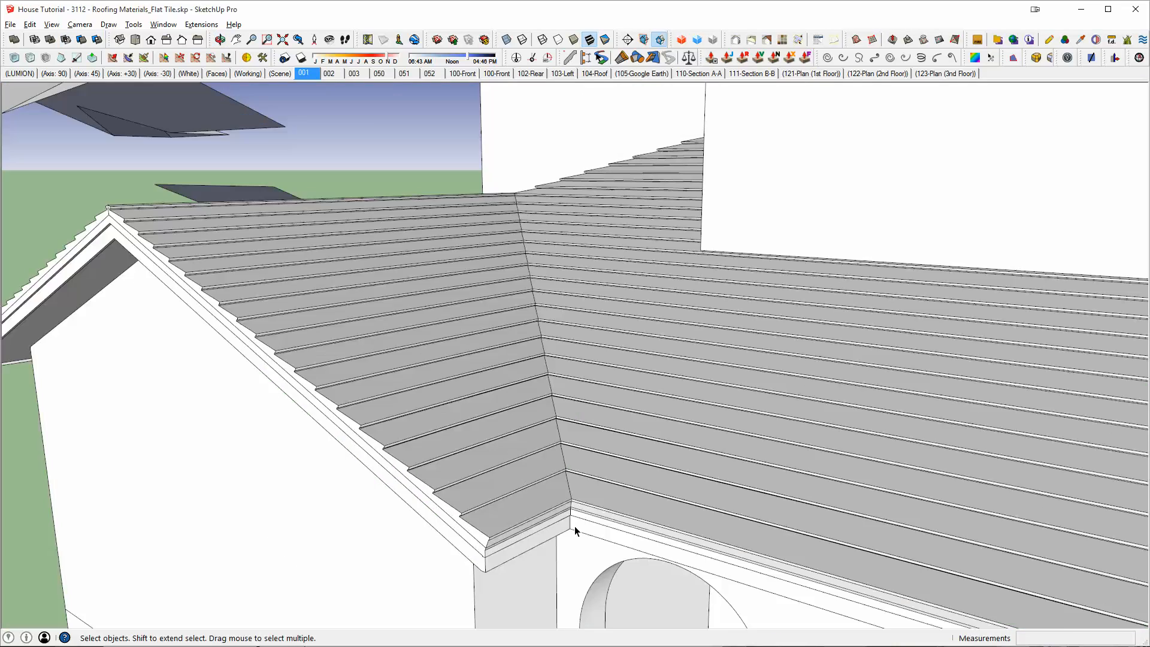
pyautogui.scroll(3, 574, 526)
pyautogui.moveTo(555, 484); pyautogui.dragTo(502, 422, button='middle')
pyautogui.scroll(-7, 574, 336)
pyautogui.moveTo(569, 332); pyautogui.dragTo(896, 209, button='middle')
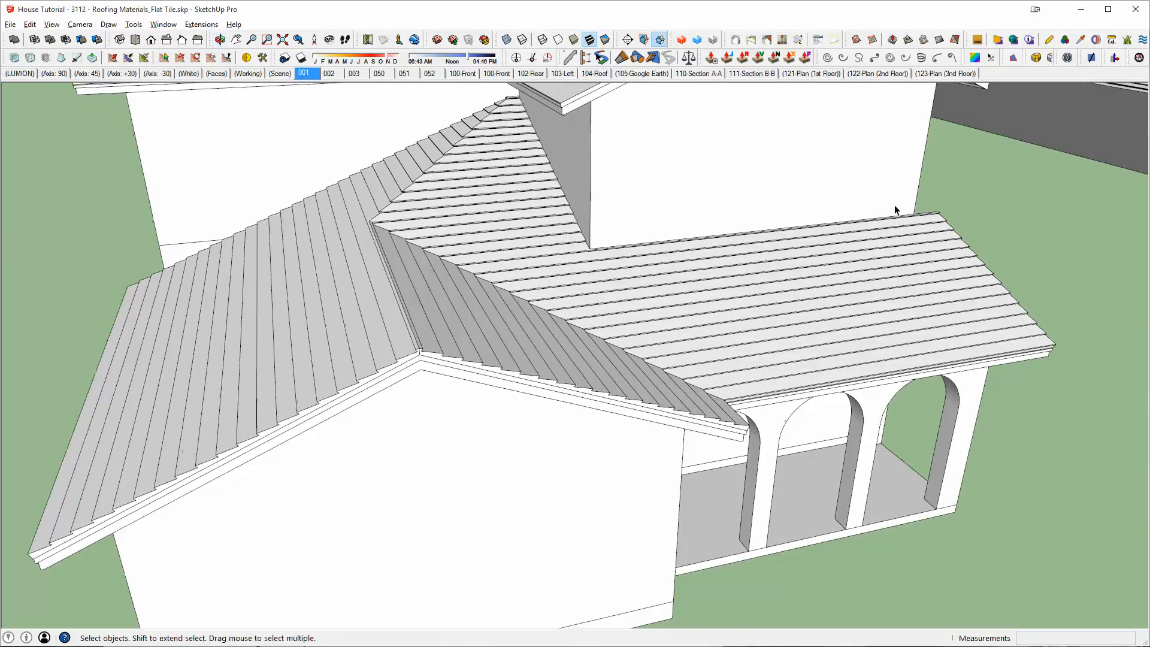
pyautogui.moveTo(1040, 293); pyautogui.dragTo(508, 426, button='middle')
pyautogui.moveTo(626, 299); pyautogui.dragTo(928, 306, button='middle')
pyautogui.scroll(7, 390, 252)
pyautogui.moveTo(449, 302); pyautogui.dragTo(534, 246, button='middle')
pyautogui.moveTo(480, 306); pyautogui.dragTo(535, 371, button='middle')
pyautogui.scroll(-7, 538, 406)
# Select the two garage gable tile pieces and the porch tile piece and group them
pyautogui.doubleClick(535, 372)
pyautogui.press('Escape')
pyautogui.keyDown('ctrl'); pyautogui.click(571, 325); pyautogui.keyUp('ctrl')
pyautogui.keyDown('ctrl'); pyautogui.click(524, 263); pyautogui.keyUp('ctrl')
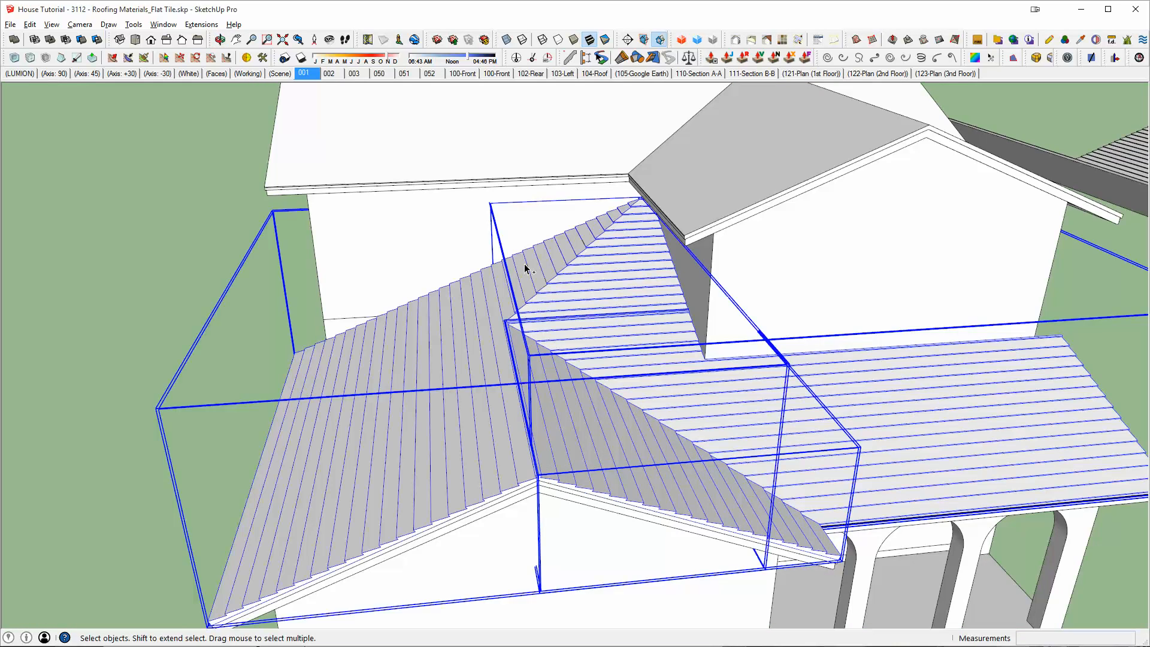
pyautogui.hotkey('ctrl', 'g')
# Try to merge the garage gable and porch tile pieces inside the group into one solid
pyautogui.doubleClick(566, 275)
pyautogui.scroll(4, 566, 275)
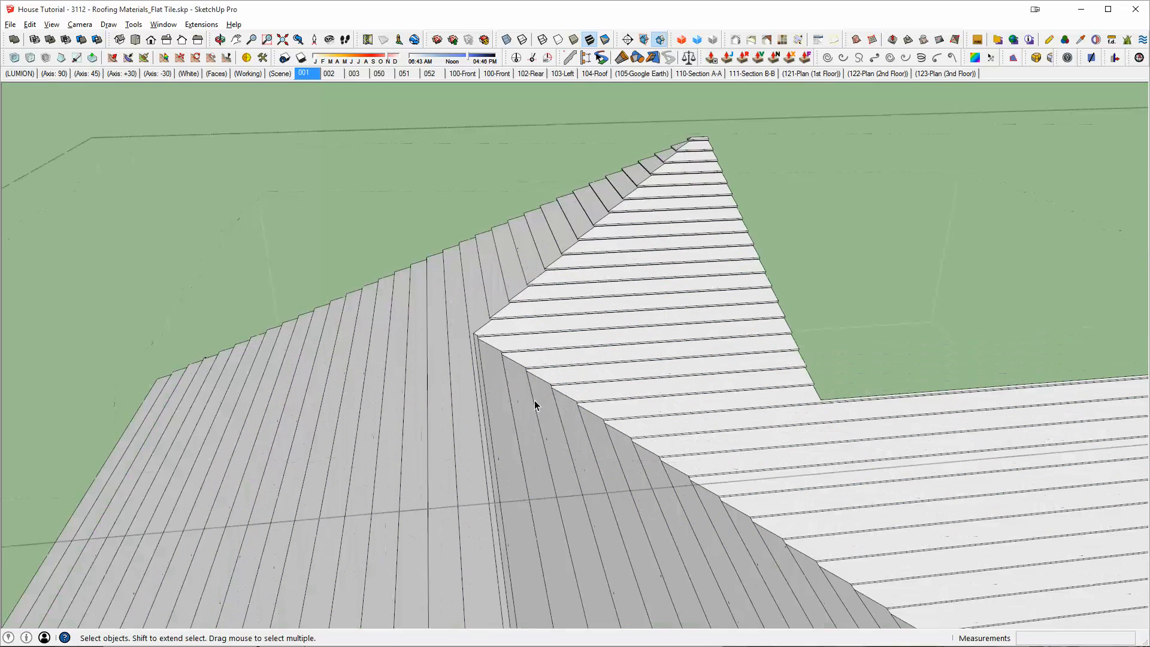
pyautogui.click(538, 424)
pyautogui.press('u')
pyautogui.click(433, 386)
pyautogui.click(524, 336)
pyautogui.moveTo(589, 447); pyautogui.dragTo(314, 258, button='middle')
pyautogui.press('x')
pyautogui.press('x')
pyautogui.moveTo(329, 287); pyautogui.dragTo(743, 395, button='middle')
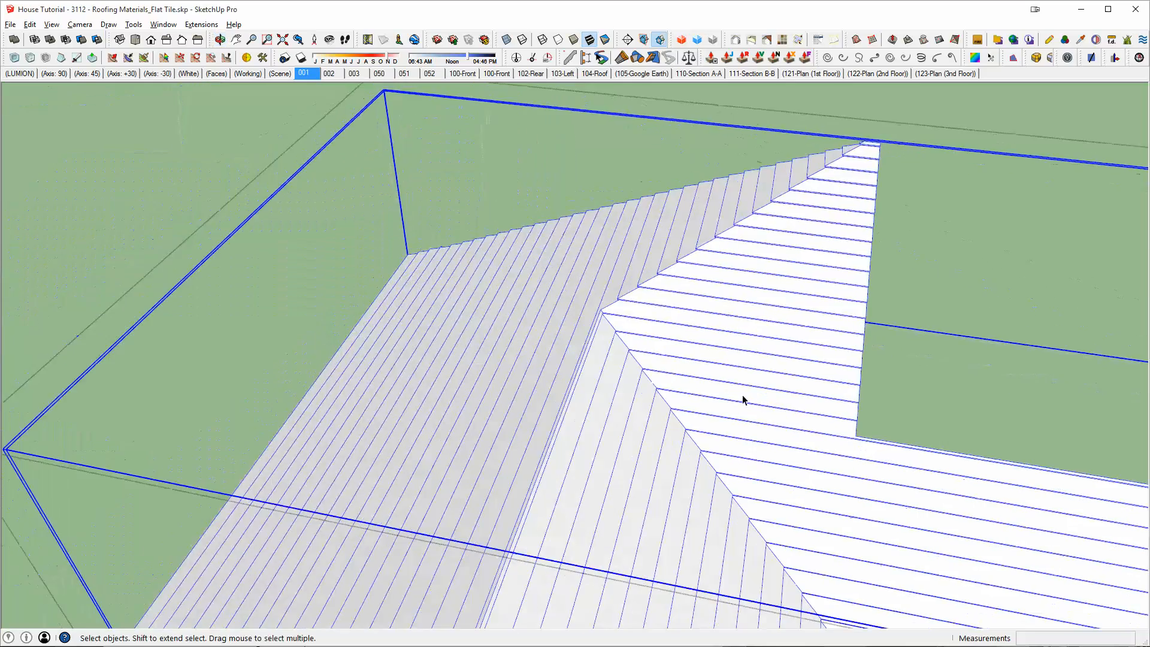
pyautogui.scroll(-1, 740, 394)
pyautogui.press('Escape')
pyautogui.press('Escape')
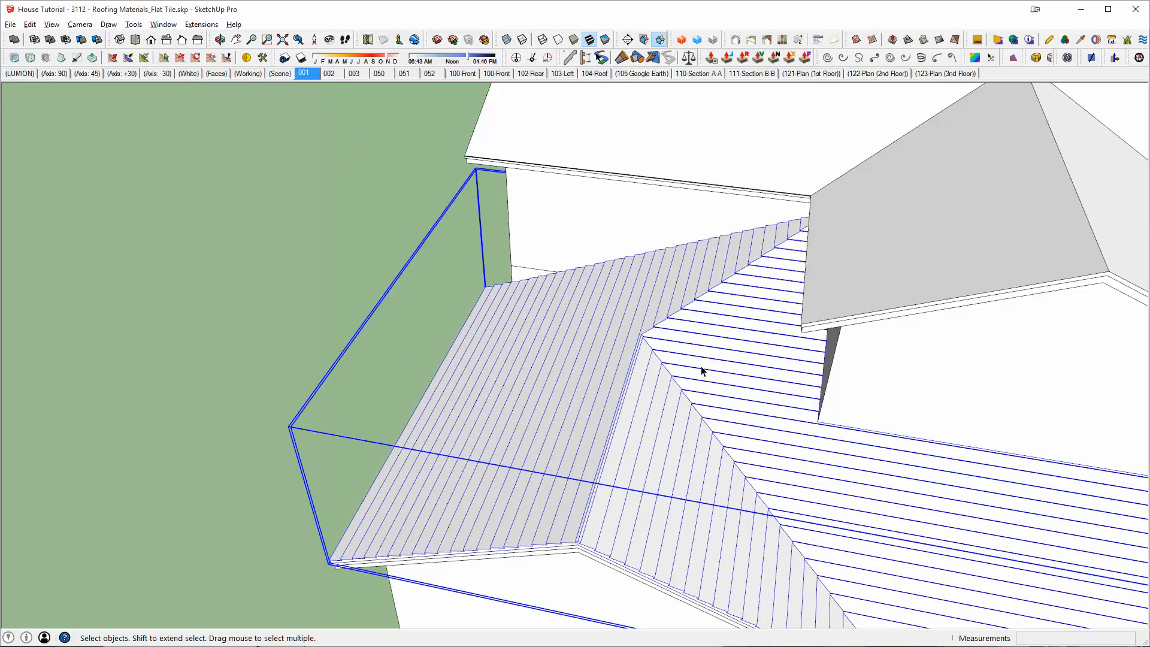
# Inspect the separate gable and porch tile pieces inside the roof tile group
pyautogui.doubleClick(700, 371)
pyautogui.moveTo(700, 352); pyautogui.dragTo(810, 364, button='middle')
pyautogui.click(790, 395)
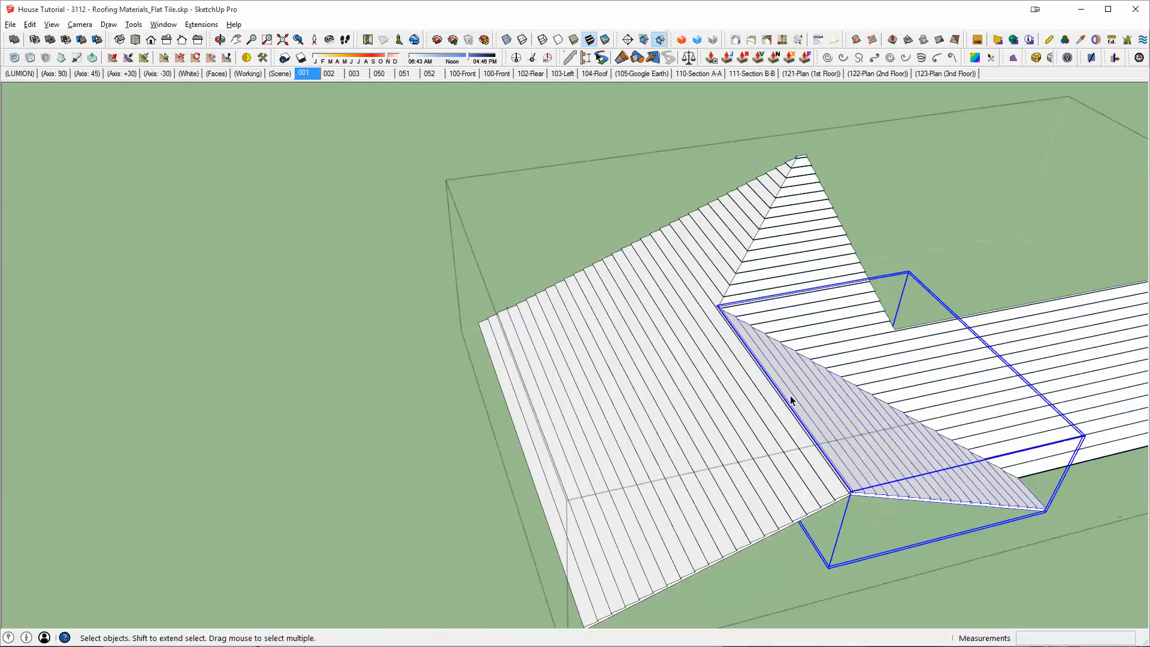
pyautogui.scroll(-2, 603, 315)
pyautogui.moveTo(782, 359); pyautogui.dragTo(561, 368, button='middle')
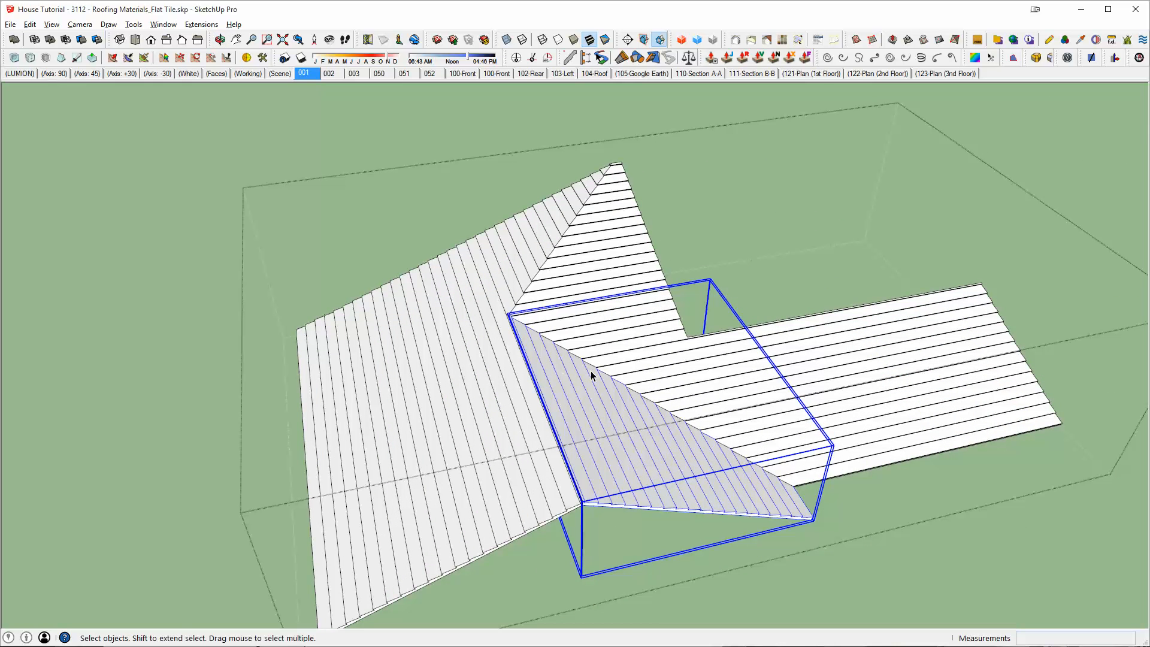
pyautogui.moveTo(801, 388); pyautogui.dragTo(404, 446, button='middle')
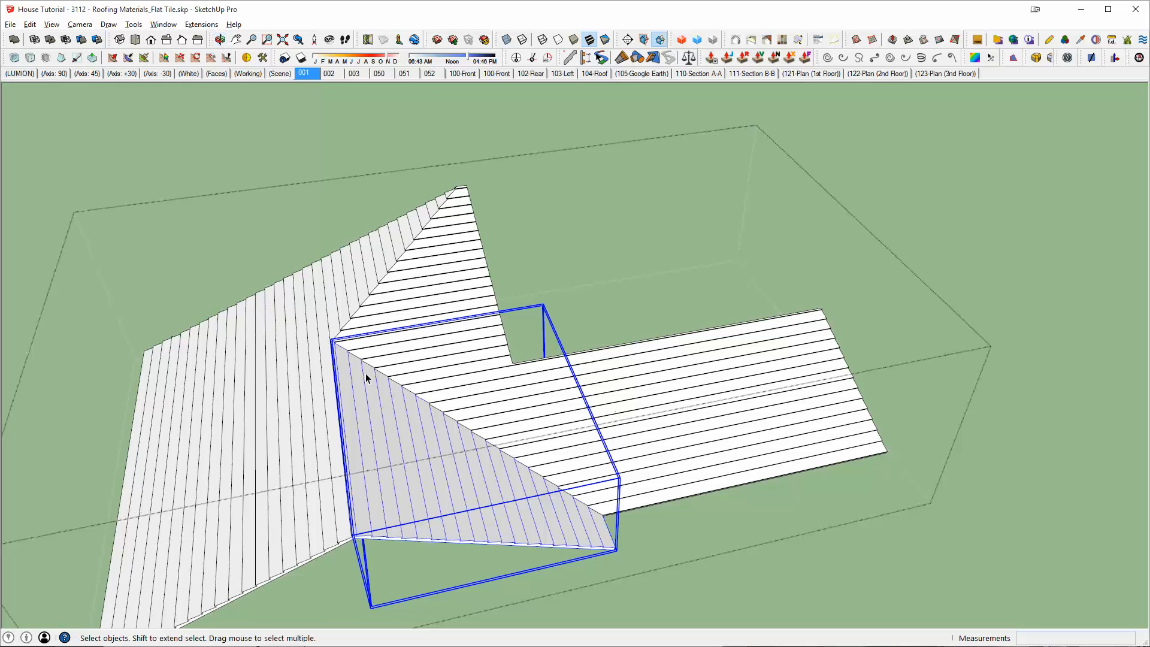
pyautogui.click(776, 406)
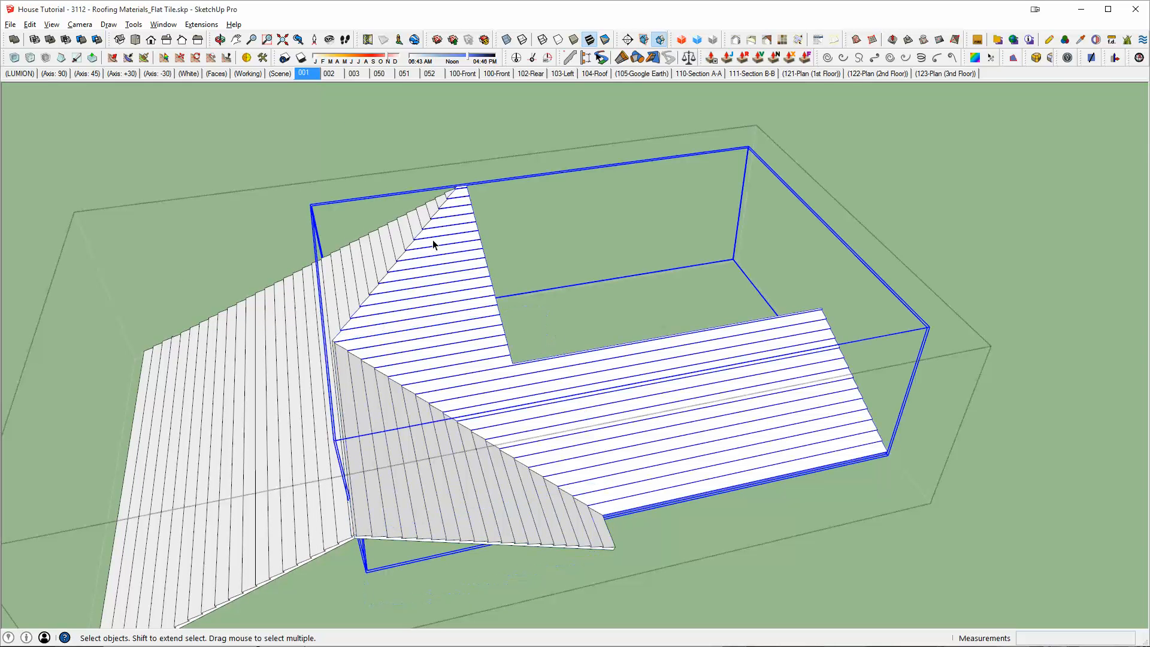
pyautogui.moveTo(671, 438); pyautogui.dragTo(429, 291, button='middle')
pyautogui.moveTo(497, 318); pyautogui.dragTo(467, 326, button='middle')
pyautogui.press('Escape')
# Examine the open ridge and rake edges of the garage gable's tile roofing
pyautogui.click(665, 379)
pyautogui.scroll(5, 428, 291)
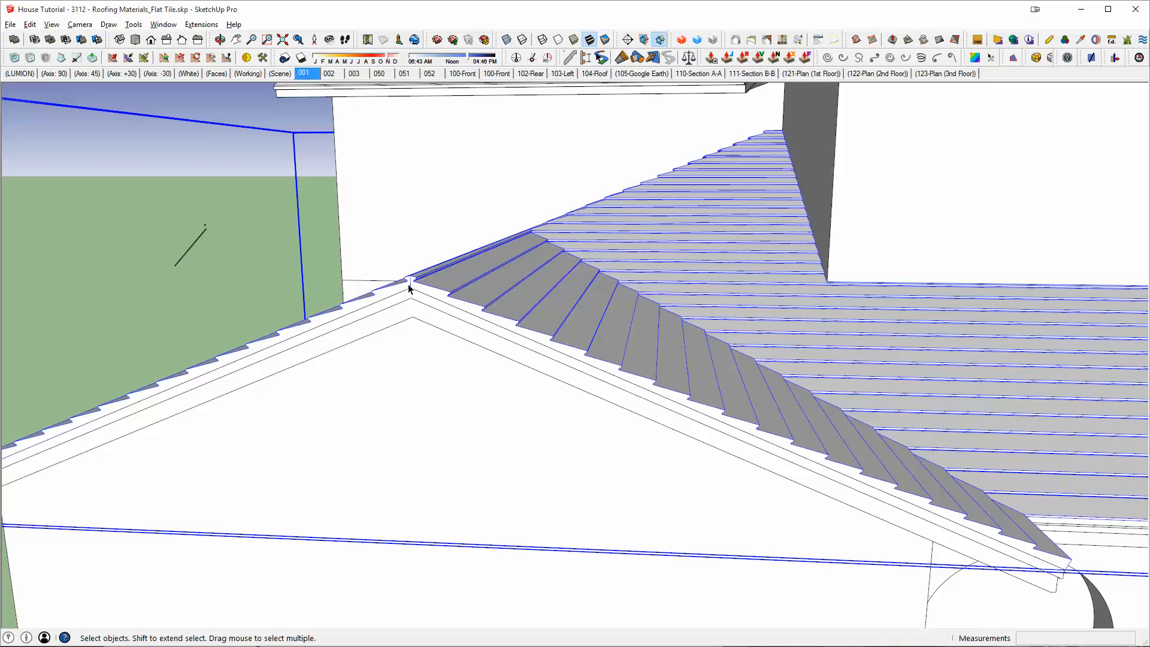
pyautogui.moveTo(411, 285); pyautogui.dragTo(752, 267, button='middle')
pyautogui.keyDown('shift'); pyautogui.moveTo(470, 312); pyautogui.dragTo(595, 469, button='middle'); pyautogui.keyUp('shift')
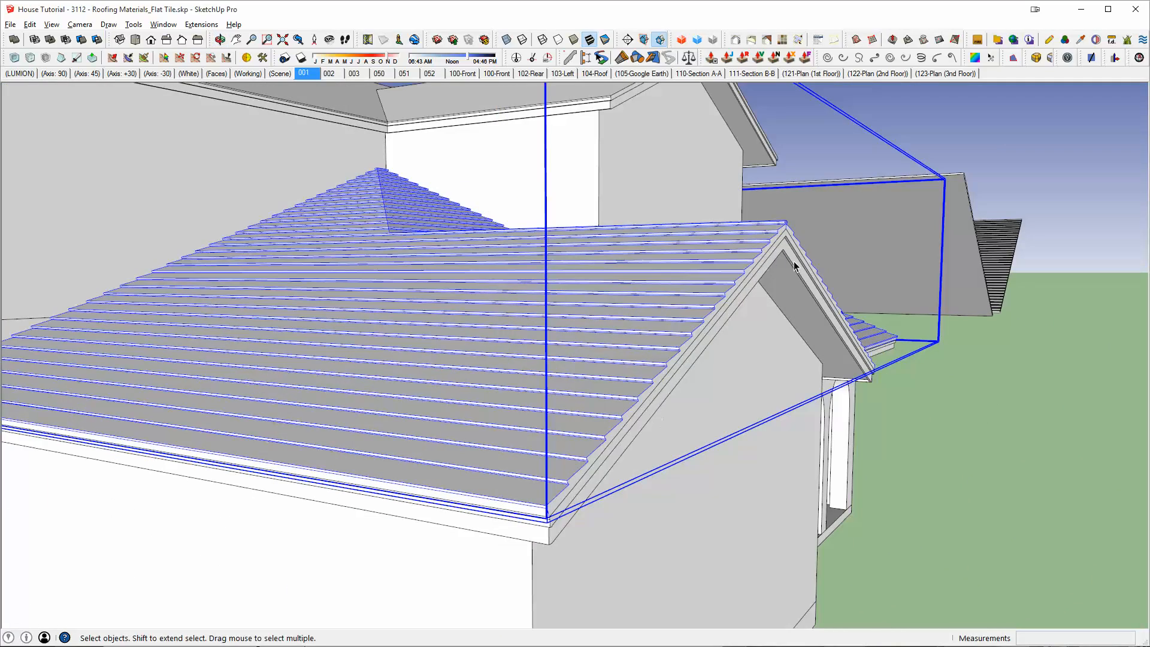
pyautogui.scroll(-5, 621, 372)
pyautogui.moveTo(719, 273)
pyautogui.mouseDown(button='middle')
pyautogui.moveTo(620, 372)
pyautogui.moveTo(713, 318)
pyautogui.moveTo(639, 338)
pyautogui.moveTo(732, 359)
pyautogui.moveTo(390, 329)
pyautogui.mouseUp(button='middle')
pyautogui.scroll(-4, 638, 340)
# Start copying the cap tile row on the sample roof's hip, using its lower end corner as the base point
pyautogui.scroll(10, 463, 483)
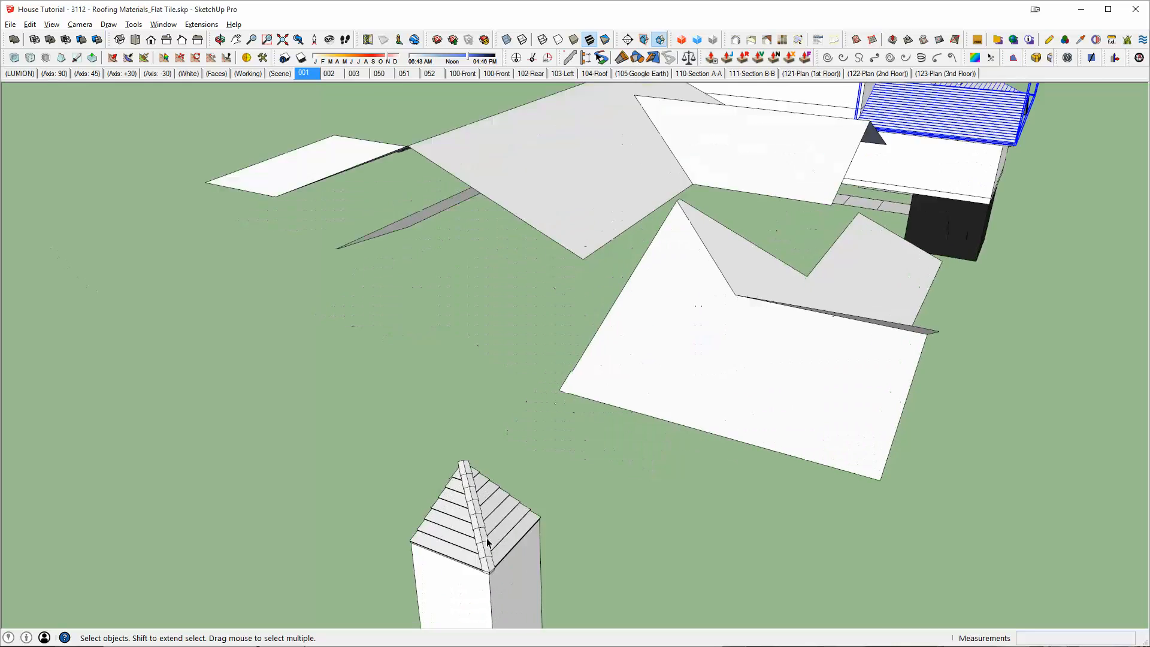
pyautogui.click(478, 551)
pyautogui.moveTo(480, 570); pyautogui.dragTo(509, 290, button='middle')
pyautogui.scroll(8, 529, 353)
pyautogui.moveTo(529, 354); pyautogui.dragTo(837, 389, button='middle')
pyautogui.press('m')
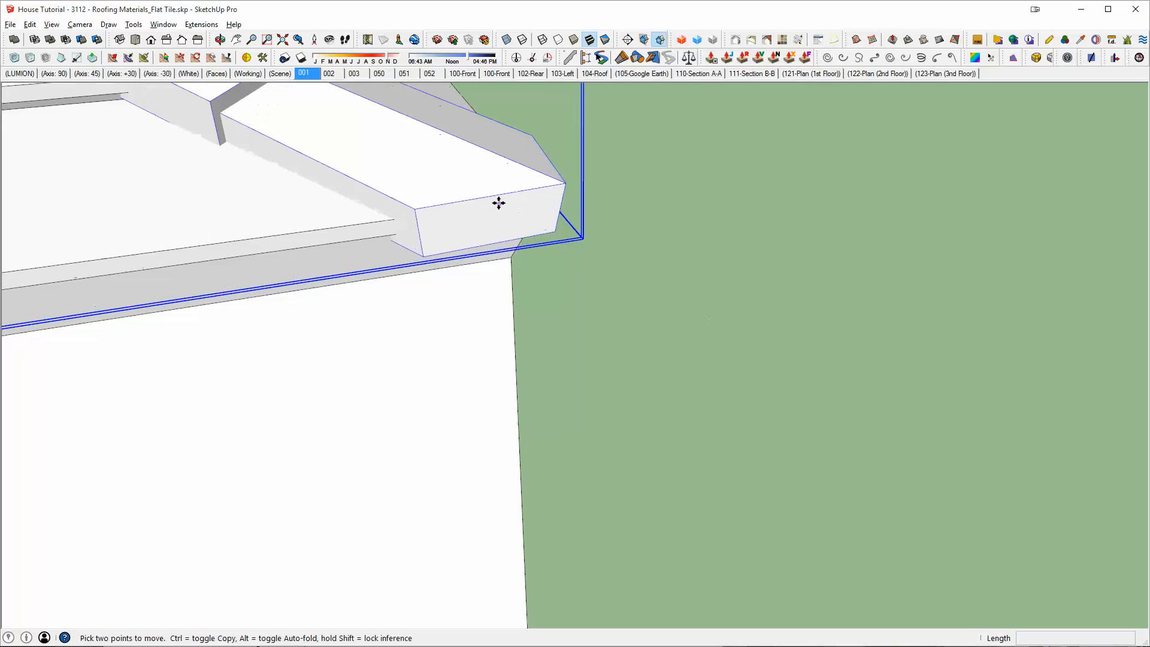
pyautogui.press('x')
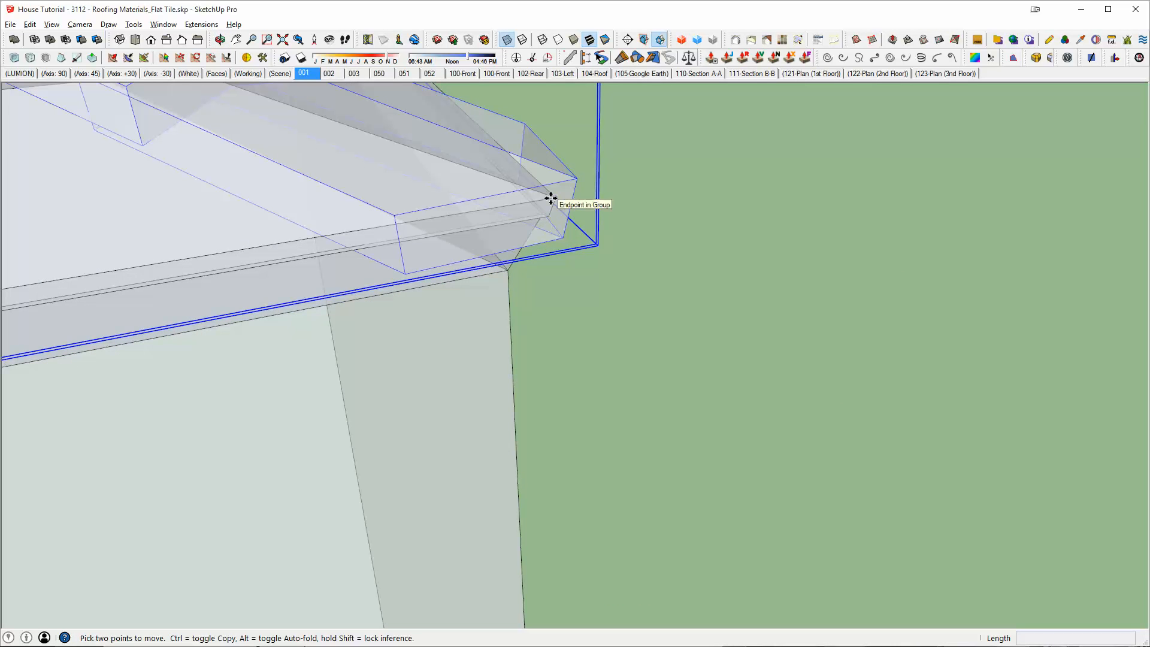
pyautogui.click(550, 198)
pyautogui.press('ctrl')
# Place the copied cap tile row on the house roof near the inner end of the garage gable's ridge
pyautogui.scroll(-10, 440, 221)
pyautogui.moveTo(393, 462); pyautogui.dragTo(383, 413, button='middle')
pyautogui.keyDown('shift'); pyautogui.moveTo(294, 141); pyautogui.dragTo(379, 304, button='middle'); pyautogui.keyUp('shift')
pyautogui.scroll(8, 378, 305)
pyautogui.scroll(8, 428, 241)
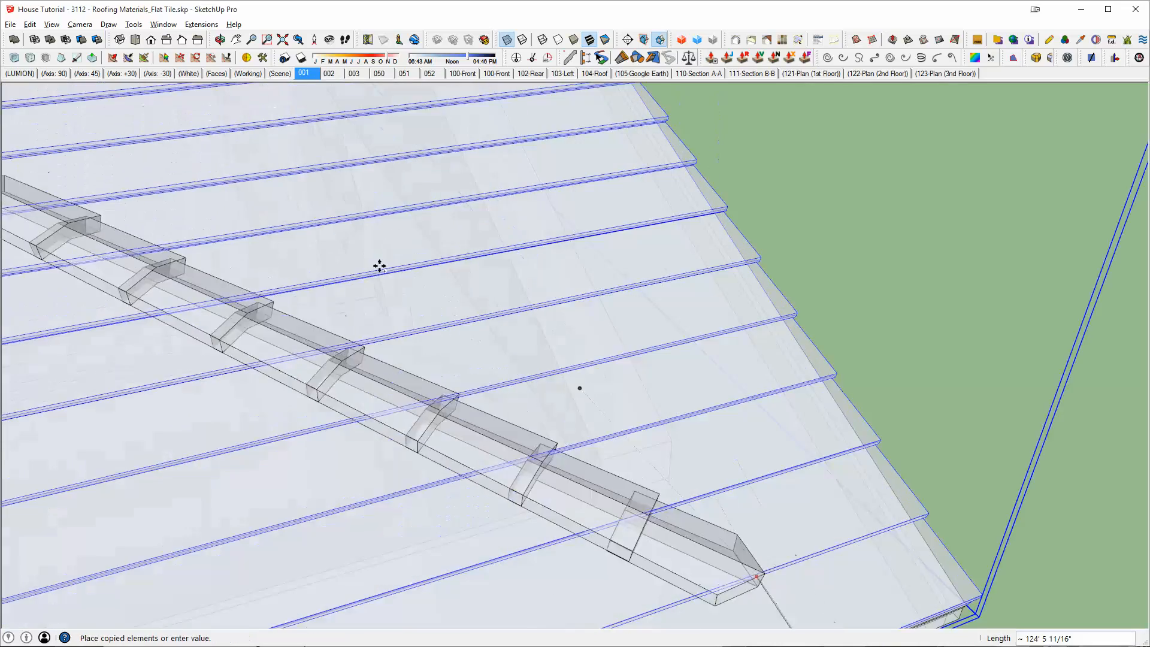
pyautogui.scroll(-3, 380, 266)
pyautogui.keyDown('shift'); pyautogui.moveTo(379, 265); pyautogui.dragTo(898, 497, button='middle'); pyautogui.keyUp('shift')
pyautogui.keyDown('shift'); pyautogui.moveTo(465, 362); pyautogui.dragTo(542, 378, button='middle'); pyautogui.keyUp('shift')
pyautogui.scroll(1, 197, 358)
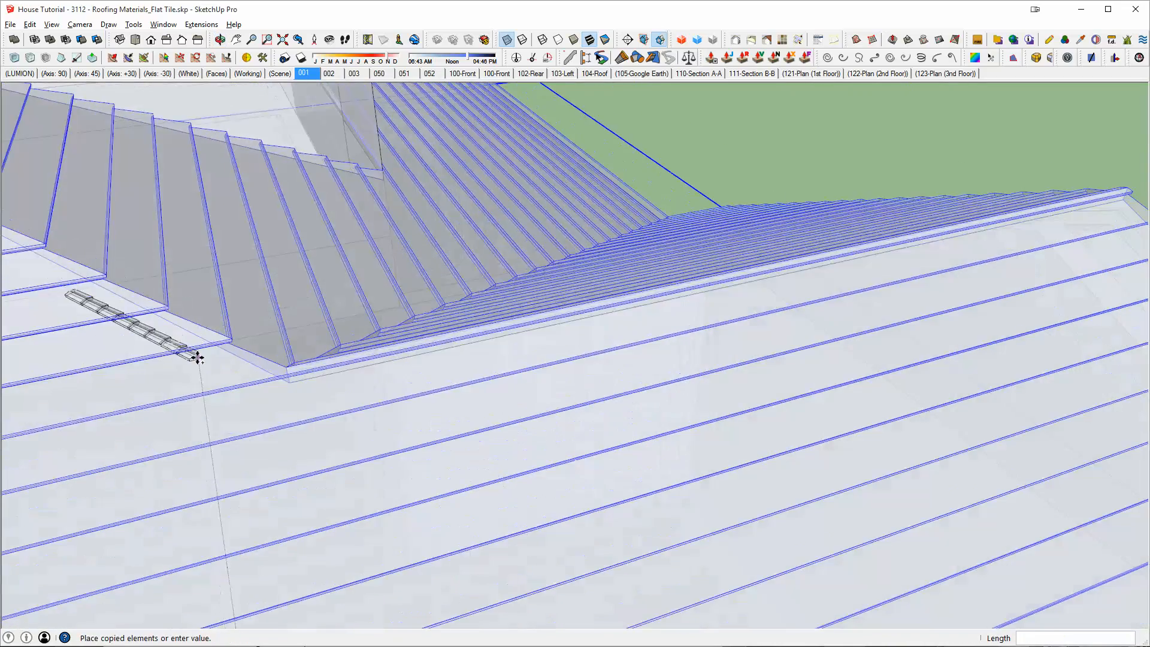
pyautogui.scroll(5, 198, 357)
pyautogui.moveTo(315, 347); pyautogui.dragTo(26, 326, button='middle')
pyautogui.moveTo(419, 306); pyautogui.dragTo(380, 513, button='middle')
pyautogui.scroll(-2, 413, 308)
pyautogui.moveTo(554, 488); pyautogui.dragTo(498, 472, button='middle')
# Open the placed cap tile row and copy its uppermost tile one tile spacing up the hip, about 11"
pyautogui.scroll(3, 498, 472)
pyautogui.press('space')
pyautogui.doubleClick(611, 319)
pyautogui.click(612, 317)
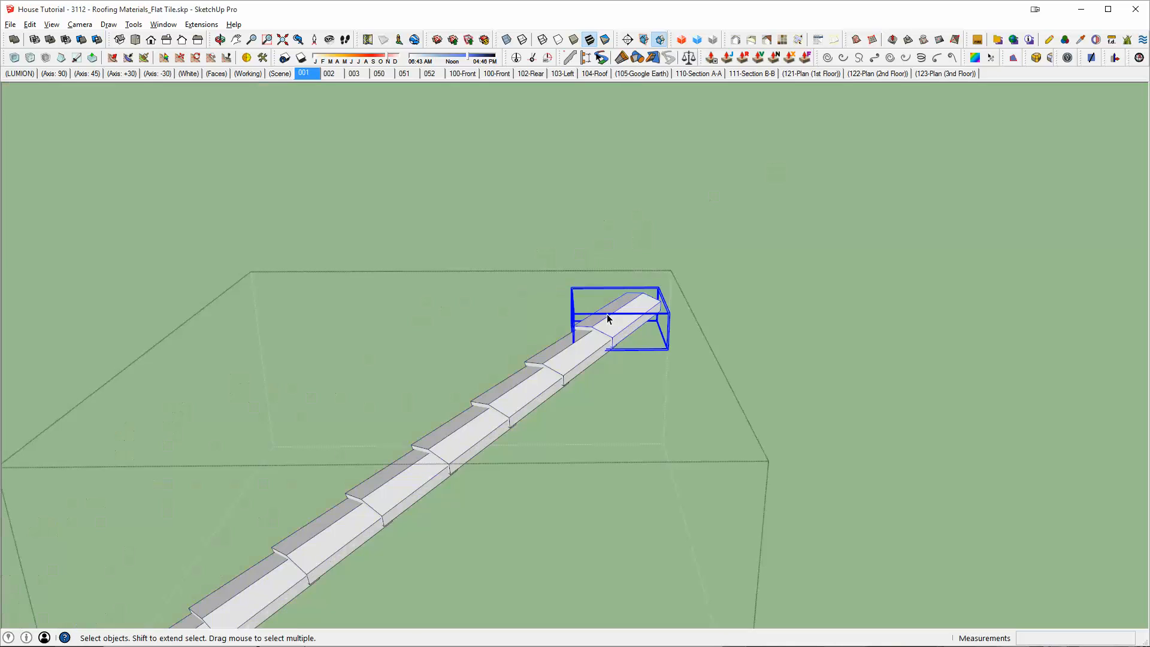
pyautogui.scroll(2, 608, 318)
pyautogui.press('m')
pyautogui.click(492, 403)
pyautogui.press('ctrl')
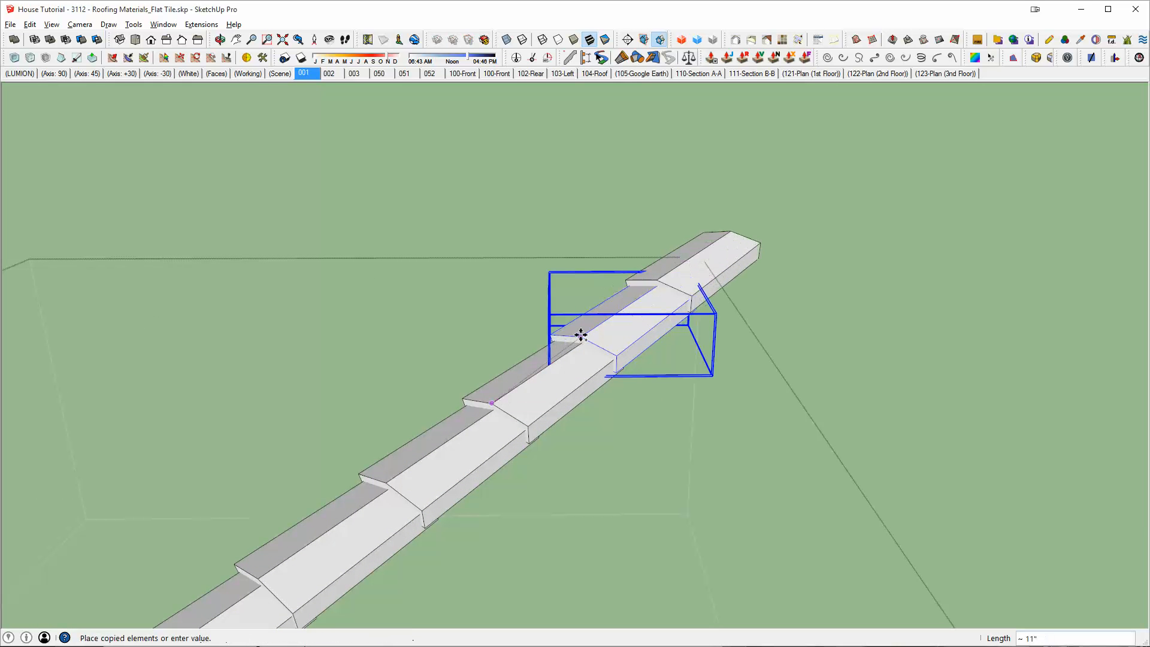
pyautogui.click(581, 334)
pyautogui.scroll(-5, 580, 334)
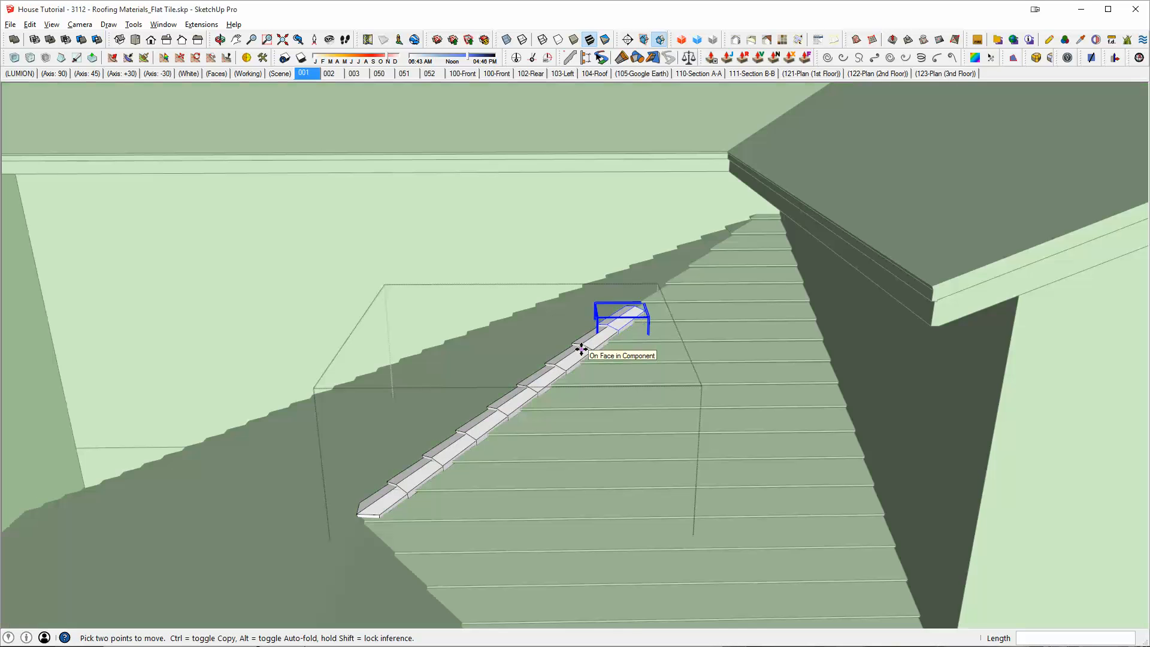
# Array the copied cap tile up the hip with 7 copies
pyautogui.write('6x')
pyautogui.press('Return')
pyautogui.write('7x')
pyautogui.press('Return')
# Examine the extended cap tile row on the hip against the surrounding roof slopes and walls
pyautogui.moveTo(581, 348); pyautogui.dragTo(598, 122, button='middle')
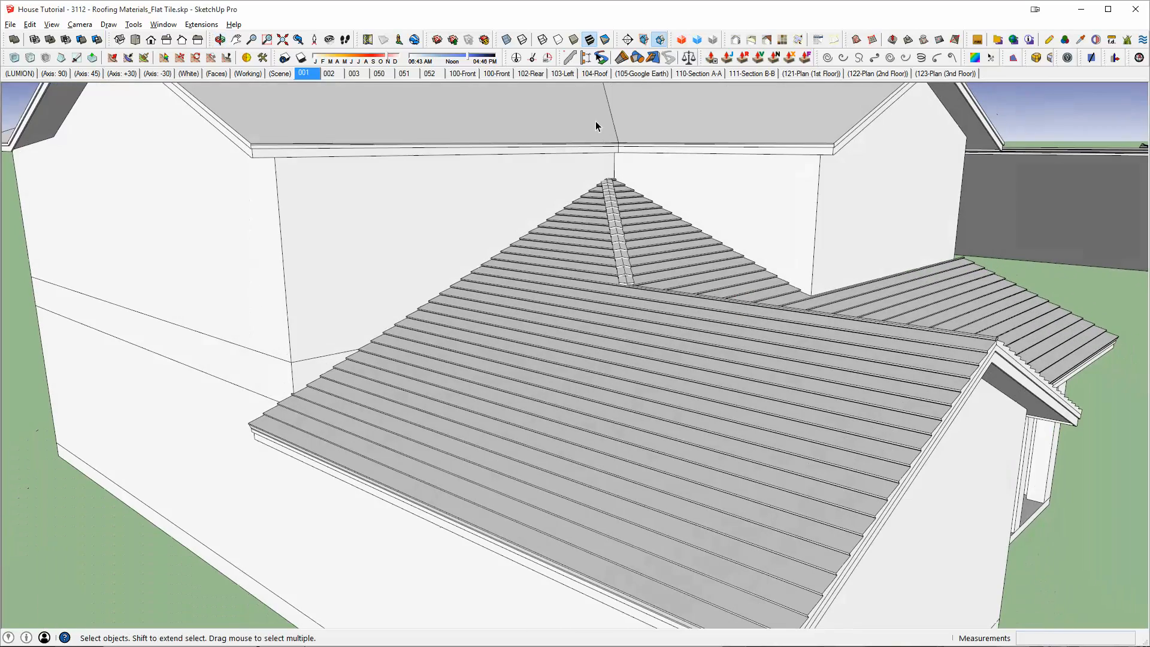
pyautogui.scroll(2, 604, 183)
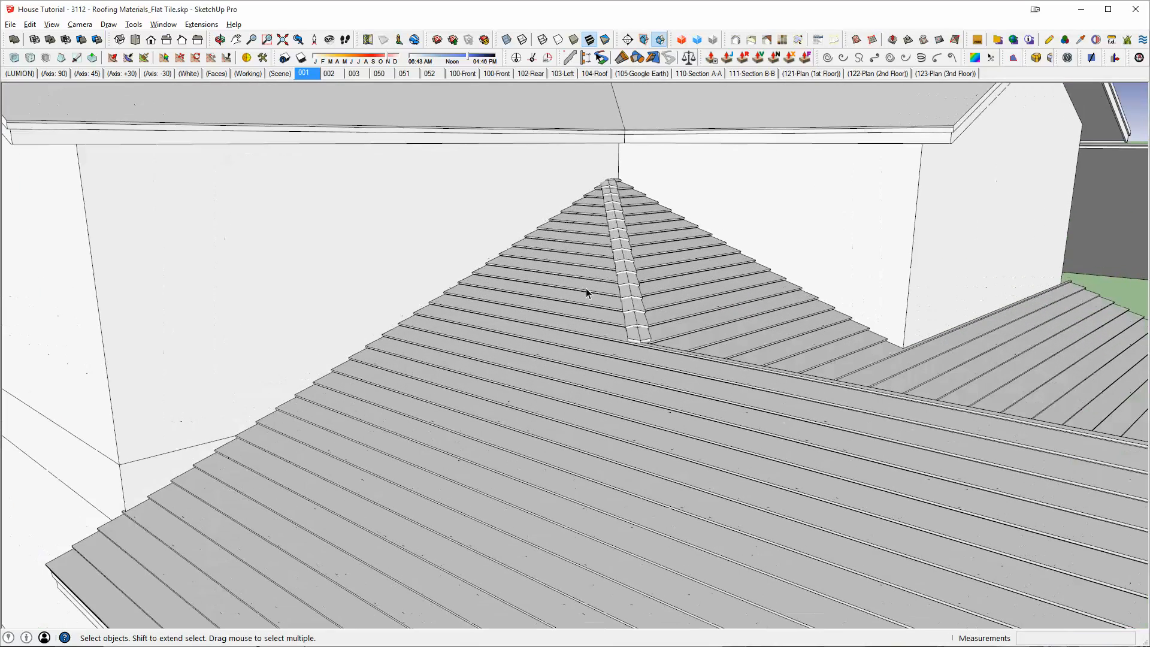
pyautogui.scroll(-3, 595, 180)
pyautogui.keyDown('shift'); pyautogui.moveTo(616, 223); pyautogui.dragTo(539, 241, button='middle'); pyautogui.keyUp('shift')
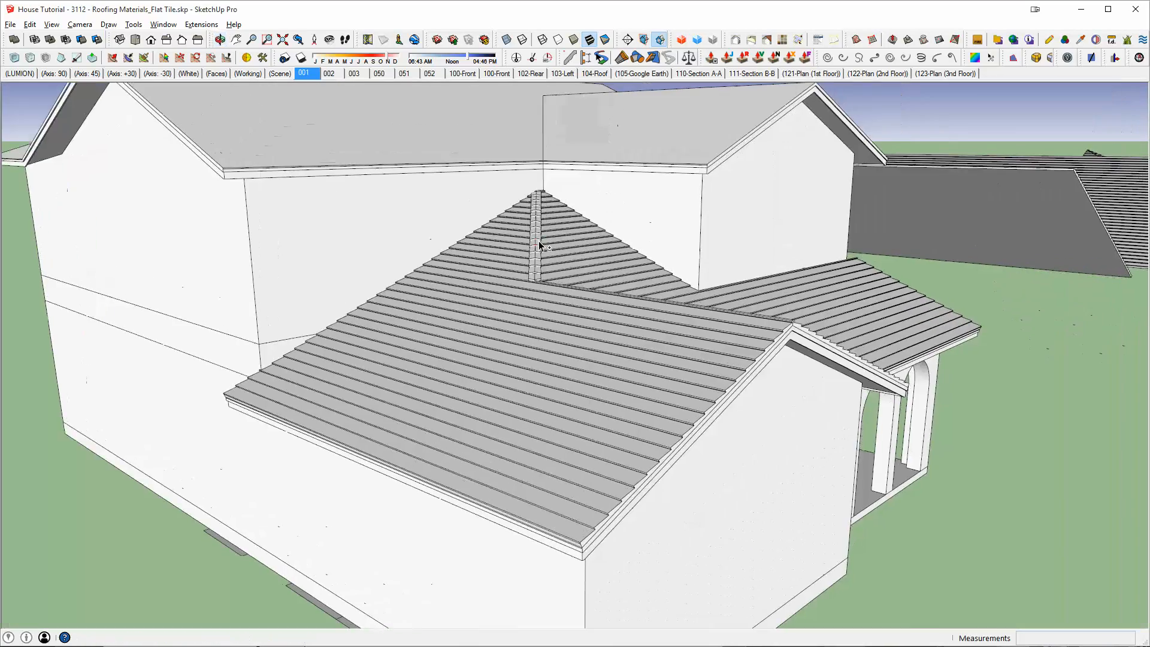
pyautogui.click(536, 261)
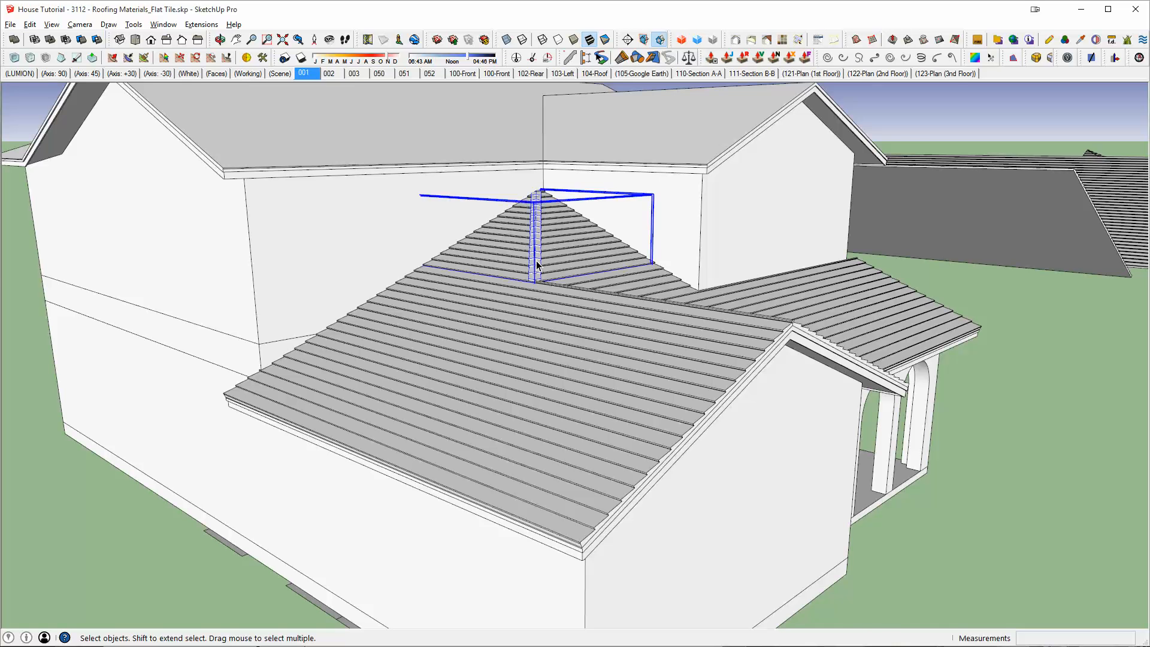
pyautogui.scroll(2, 537, 262)
pyautogui.scroll(-2, 537, 261)
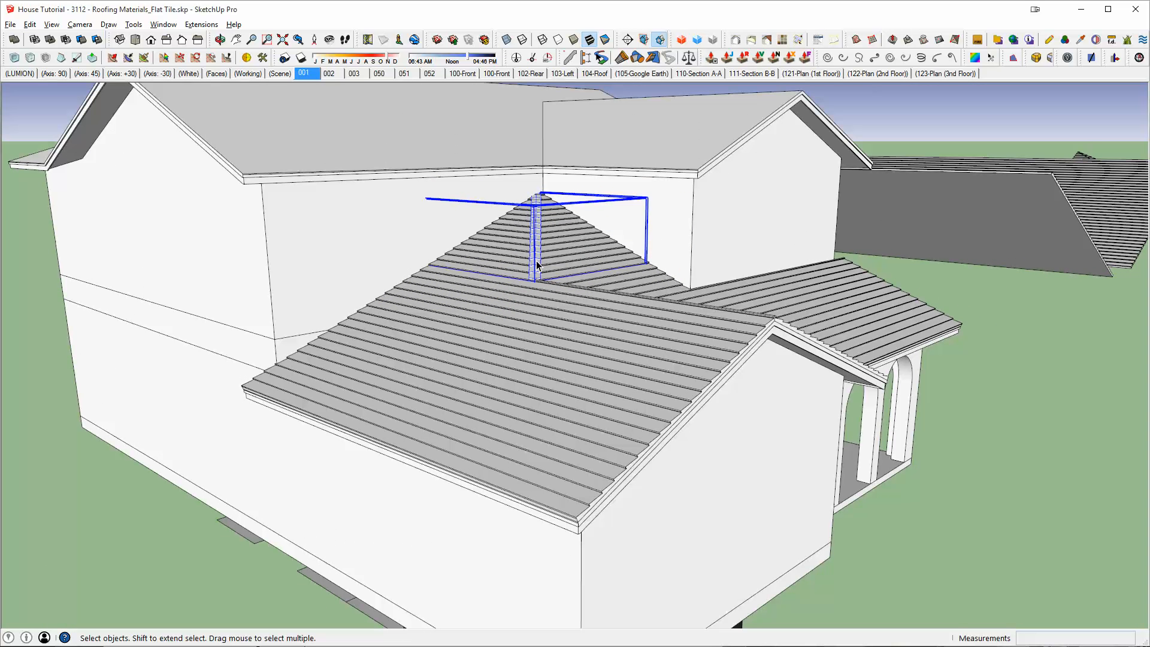
# Inside the hip's cap tile group, copy four adjacent tiles to open space beside the house, about 34' 11 3/4" away
pyautogui.doubleClick(537, 262)
pyautogui.scroll(3, 537, 262)
pyautogui.moveTo(537, 262); pyautogui.dragTo(237, 386, button='middle')
pyautogui.scroll(4, 437, 281)
pyautogui.scroll(-3, 444, 321)
pyautogui.scroll(5, 419, 395)
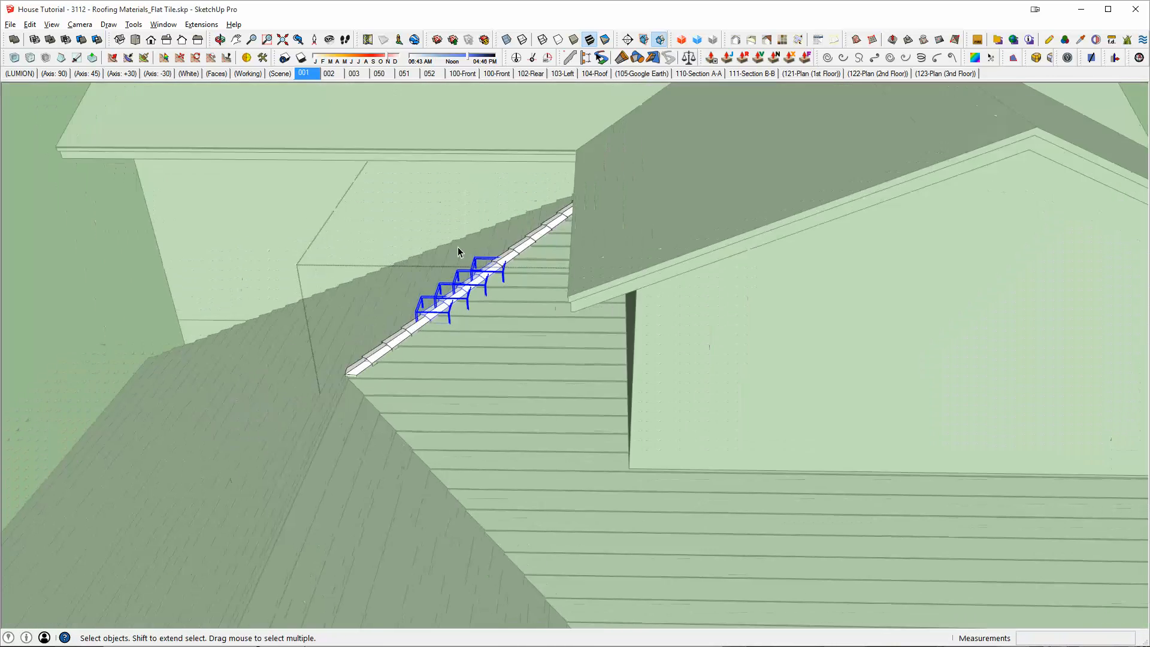
pyautogui.moveTo(418, 402); pyautogui.dragTo(601, 343, button='middle')
pyautogui.scroll(-5, 687, 325)
pyautogui.scroll(-3, 689, 329)
pyautogui.press('m')
pyautogui.press('ctrl')
pyautogui.click(688, 344)
pyautogui.moveTo(390, 424); pyautogui.dragTo(695, 389, button='middle')
pyautogui.click(333, 459)
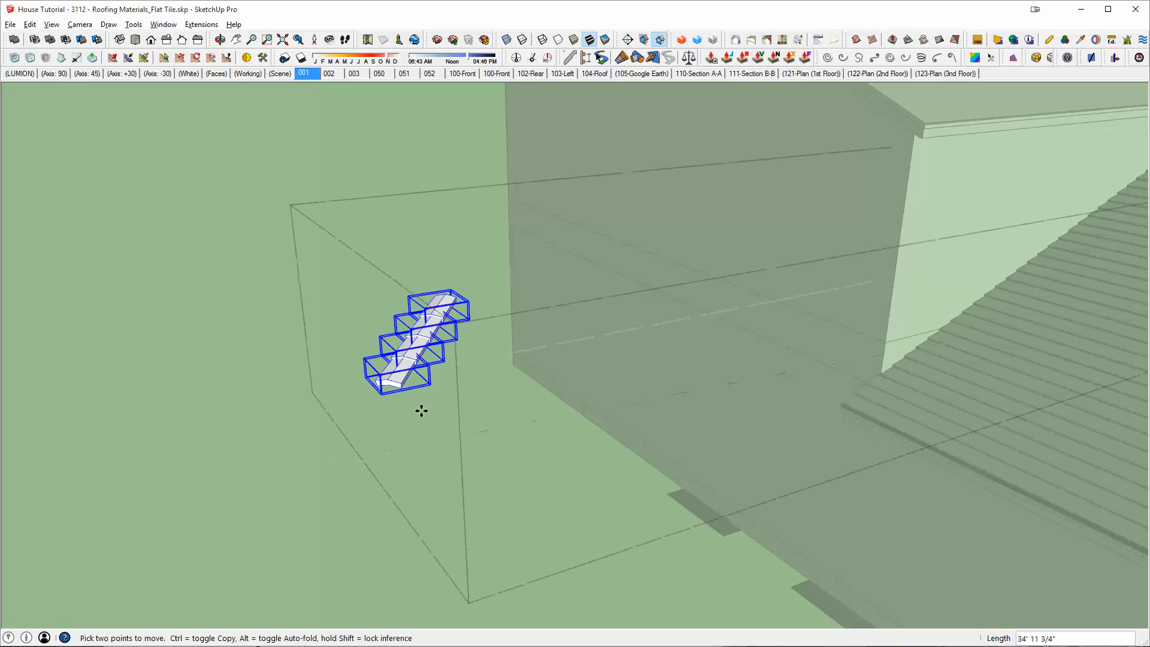
# Rotate the four copied cap tiles 45 degrees about the vertical axis
pyautogui.moveTo(421, 410); pyautogui.dragTo(418, 485, button='middle')
pyautogui.press('q')
pyautogui.click(421, 489)
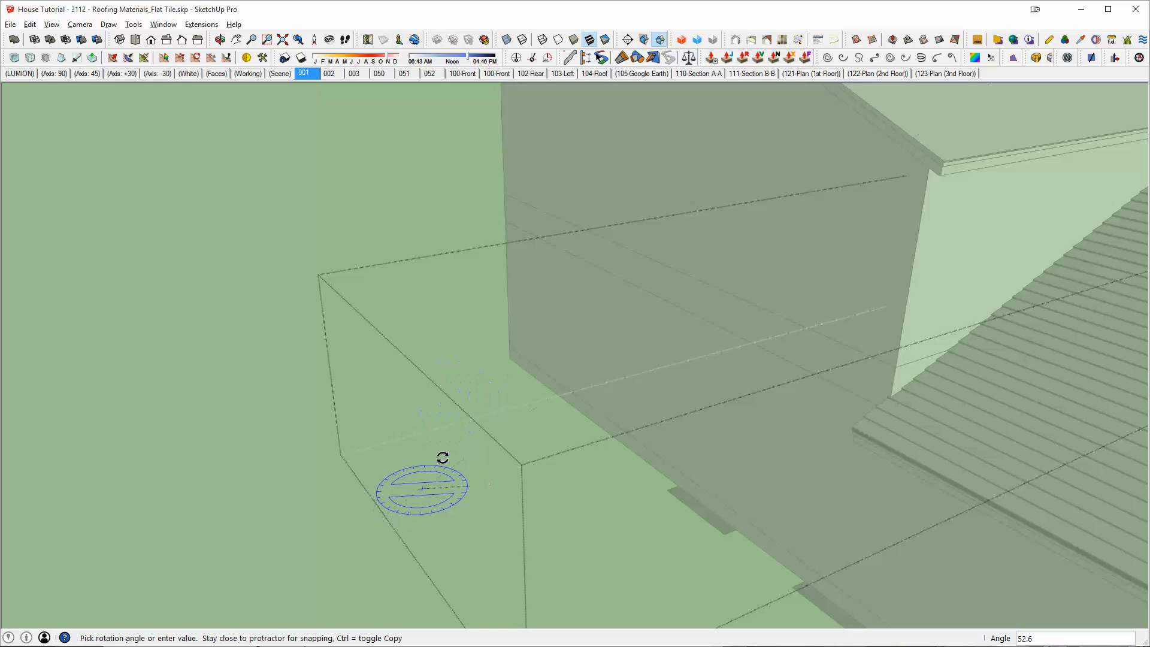
pyautogui.click(439, 455)
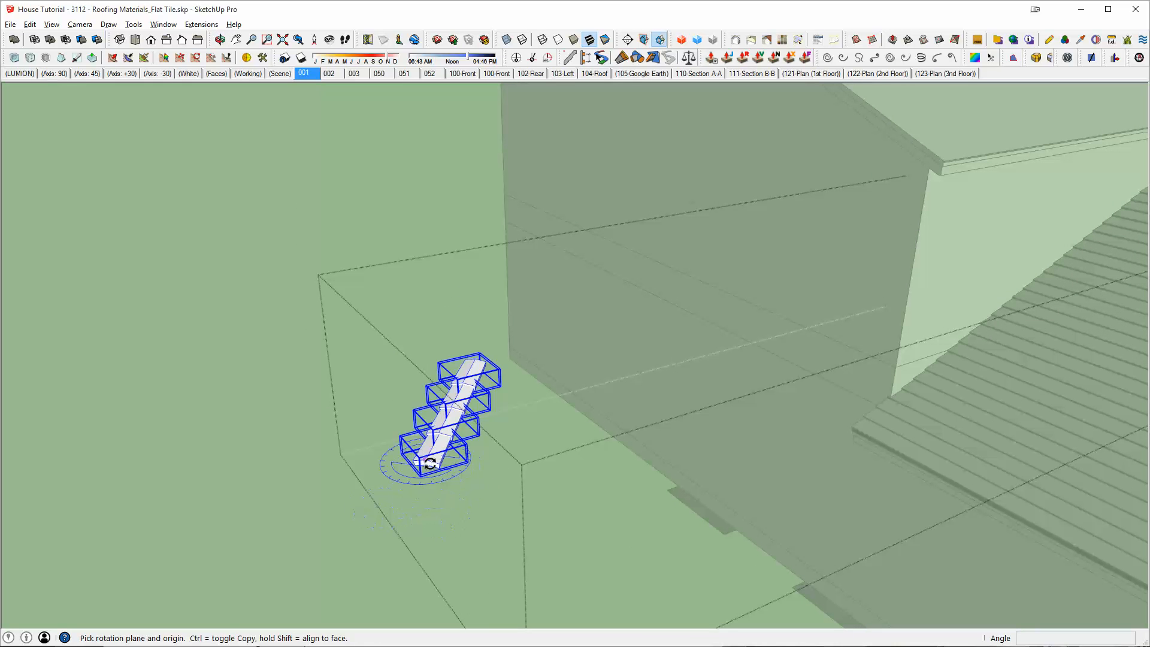
pyautogui.click(436, 462)
pyautogui.write('45')
pyautogui.press('Return')
# Rotate the four cap tiles in the vertical plane about their end tile's corner until the row lies level
pyautogui.moveTo(468, 423); pyautogui.dragTo(680, 412, button='middle')
pyautogui.moveTo(874, 305); pyautogui.dragTo(606, 210, button='middle')
pyautogui.scroll(3, 727, 297)
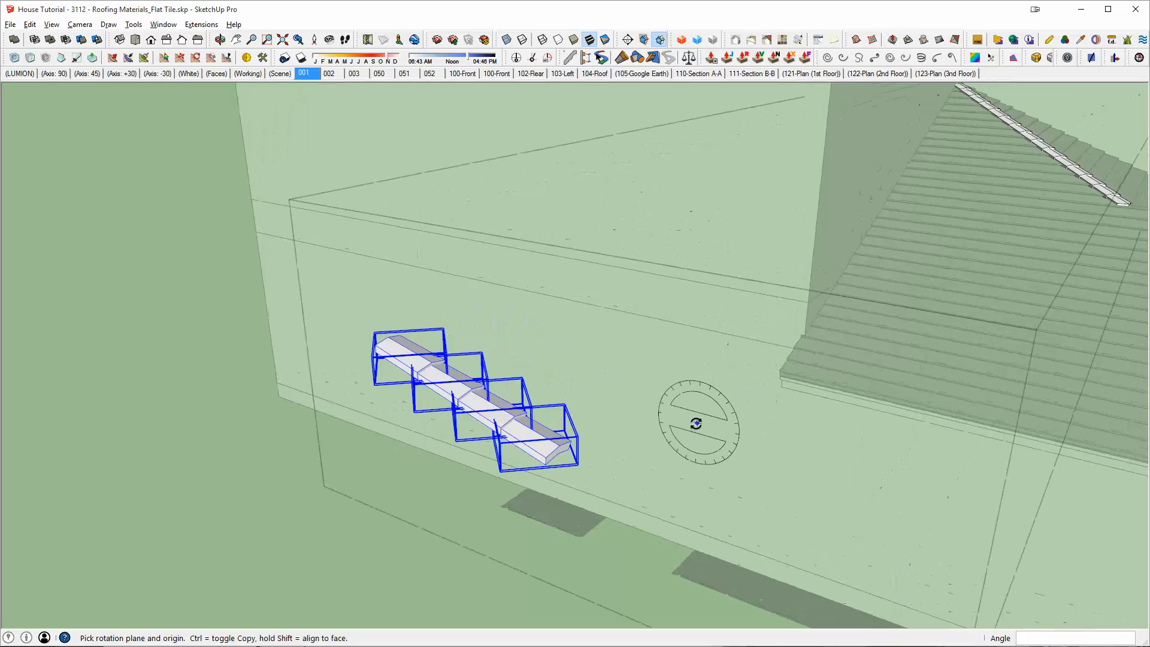
pyautogui.moveTo(700, 407)
pyautogui.mouseDown(button='middle')
pyautogui.moveTo(749, 416)
pyautogui.moveTo(797, 392)
pyautogui.moveTo(719, 404)
pyautogui.mouseUp(button='middle')
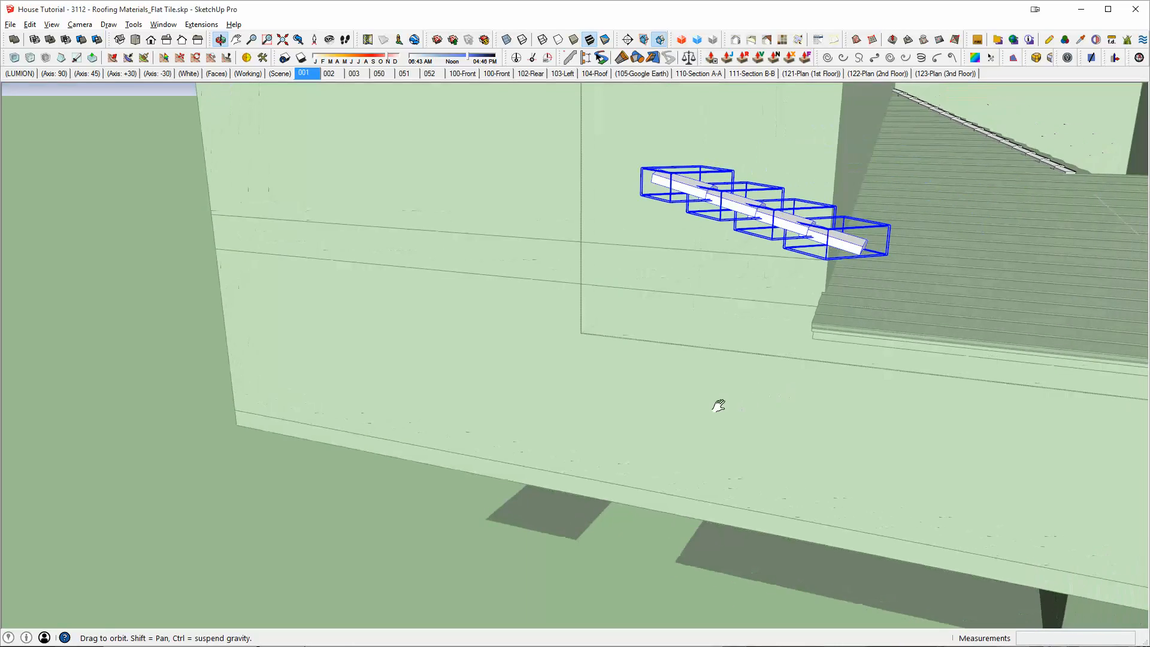
pyautogui.scroll(3, 729, 241)
pyautogui.scroll(-3, 809, 211)
pyautogui.keyDown('shift'); pyautogui.moveTo(809, 210); pyautogui.dragTo(720, 245, button='middle'); pyautogui.keyUp('shift')
pyautogui.scroll(3, 719, 245)
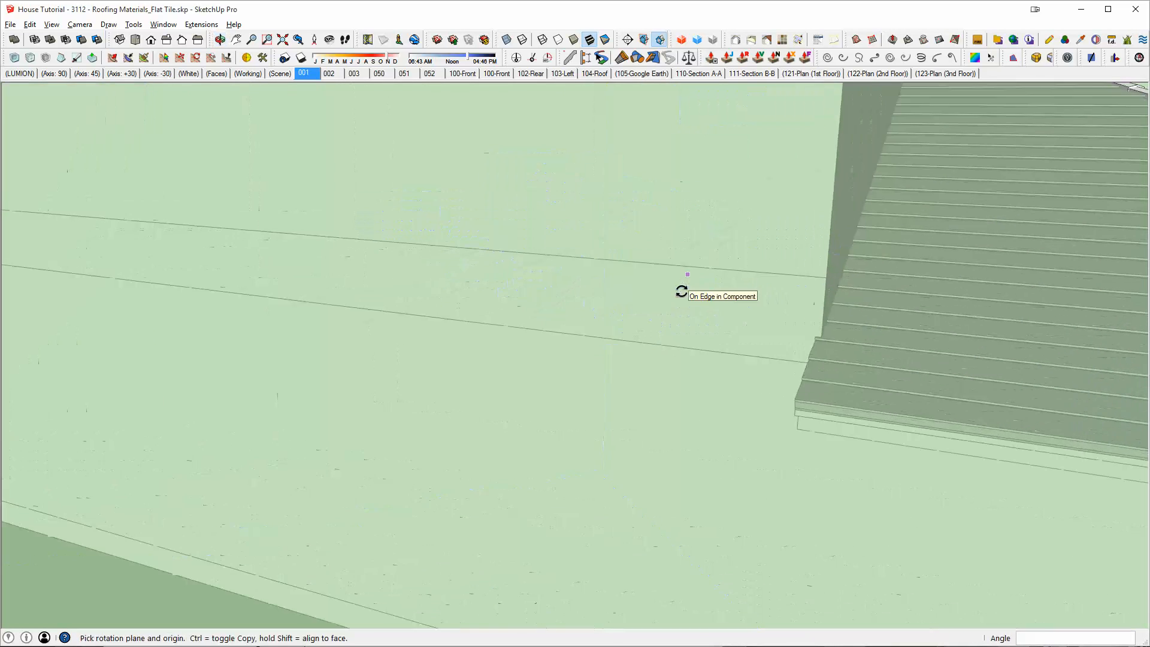
pyautogui.scroll(-3, 680, 293)
pyautogui.scroll(4, 676, 305)
pyautogui.moveTo(711, 355); pyautogui.dragTo(467, 268, button='middle')
pyautogui.click(755, 339)
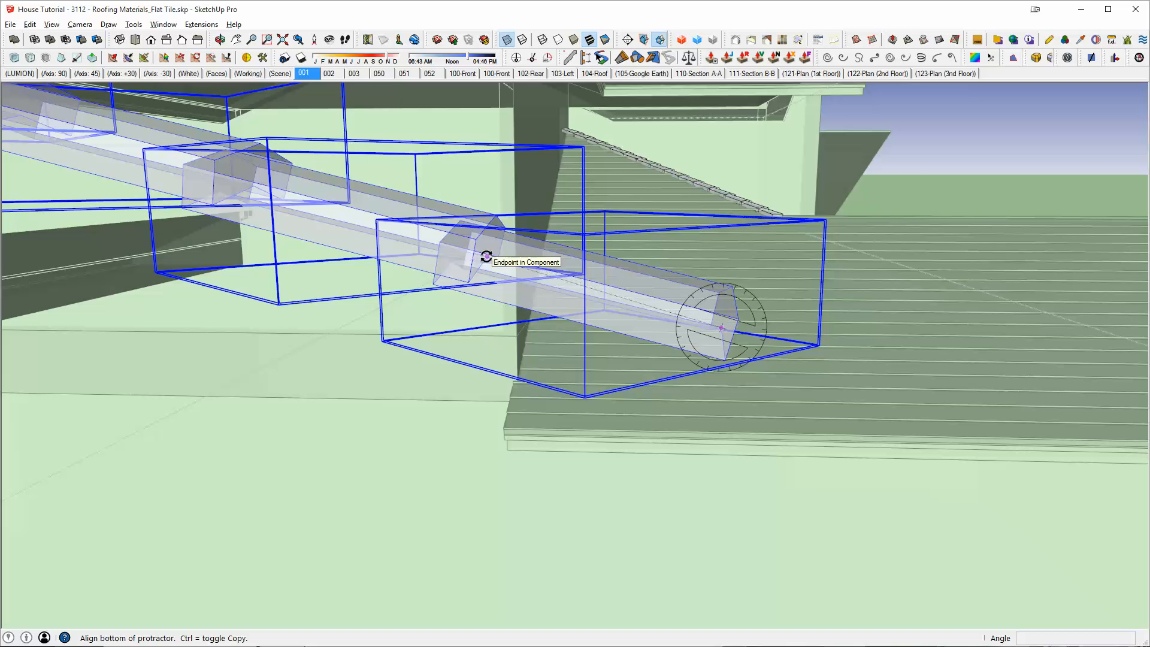
pyautogui.moveTo(485, 262)
pyautogui.mouseDown(button='middle')
pyautogui.moveTo(457, 210)
pyautogui.moveTo(444, 213)
pyautogui.moveTo(489, 268)
pyautogui.mouseUp(button='middle')
pyautogui.click(495, 268)
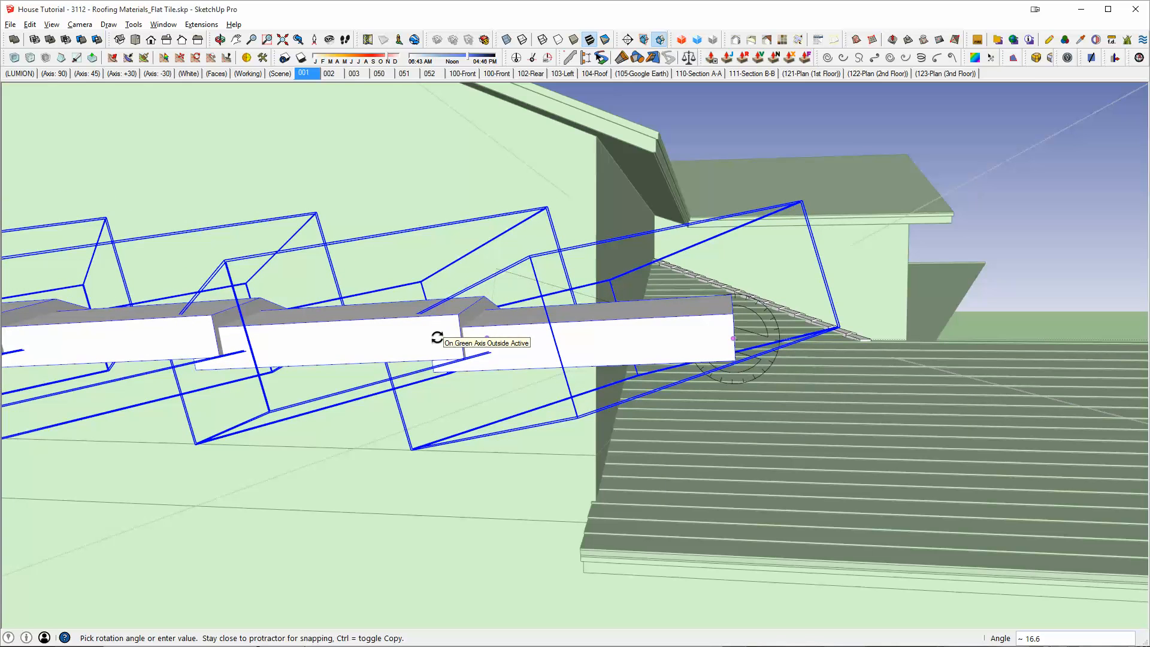
# Move the leveled cap tiles onto the outer end of the garage gable's ridge, adjusting their height with a 1" vertical move
pyautogui.scroll(-5, 437, 338)
pyautogui.moveTo(457, 342); pyautogui.dragTo(251, 503, button='middle')
pyautogui.press('m')
pyautogui.click(557, 337)
pyautogui.scroll(-3, 559, 335)
pyautogui.keyDown('shift'); pyautogui.moveTo(771, 308); pyautogui.dragTo(395, 315, button='middle'); pyautogui.keyUp('shift')
pyautogui.scroll(4, 635, 258)
pyautogui.scroll(6, 683, 257)
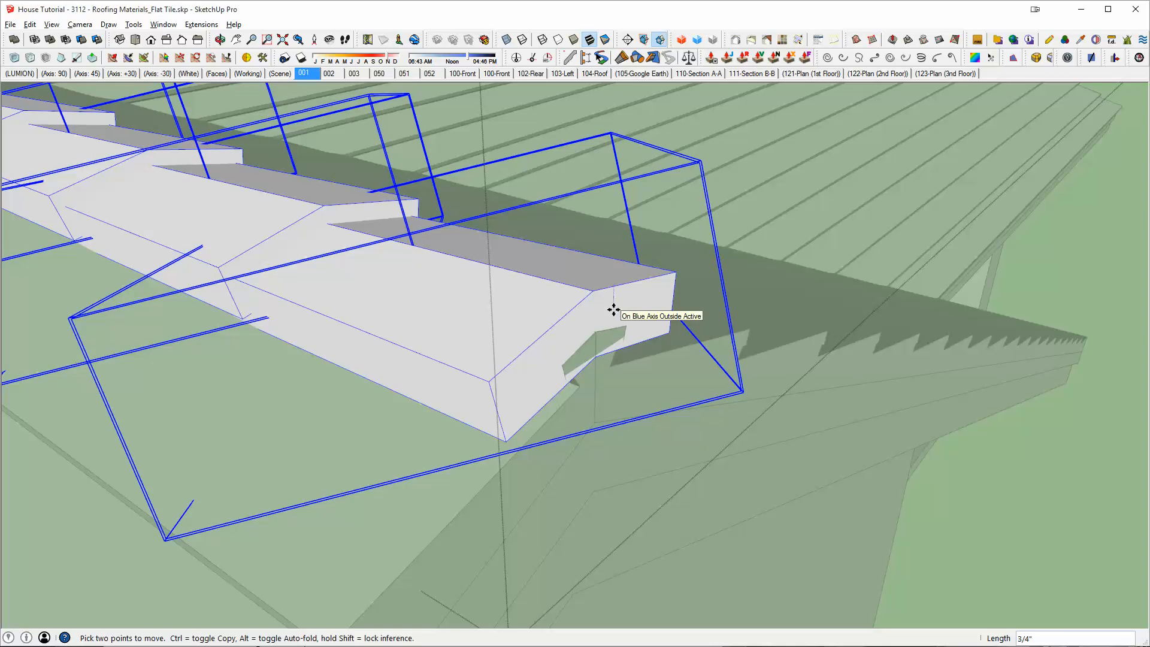
pyautogui.write('1')
pyautogui.press('Return')
# Copy the innermost ridge cap tile one tile spacing further along the garage gable's ridge, about 11"
pyautogui.scroll(-4, 613, 310)
pyautogui.moveTo(515, 313); pyautogui.dragTo(789, 365, button='middle')
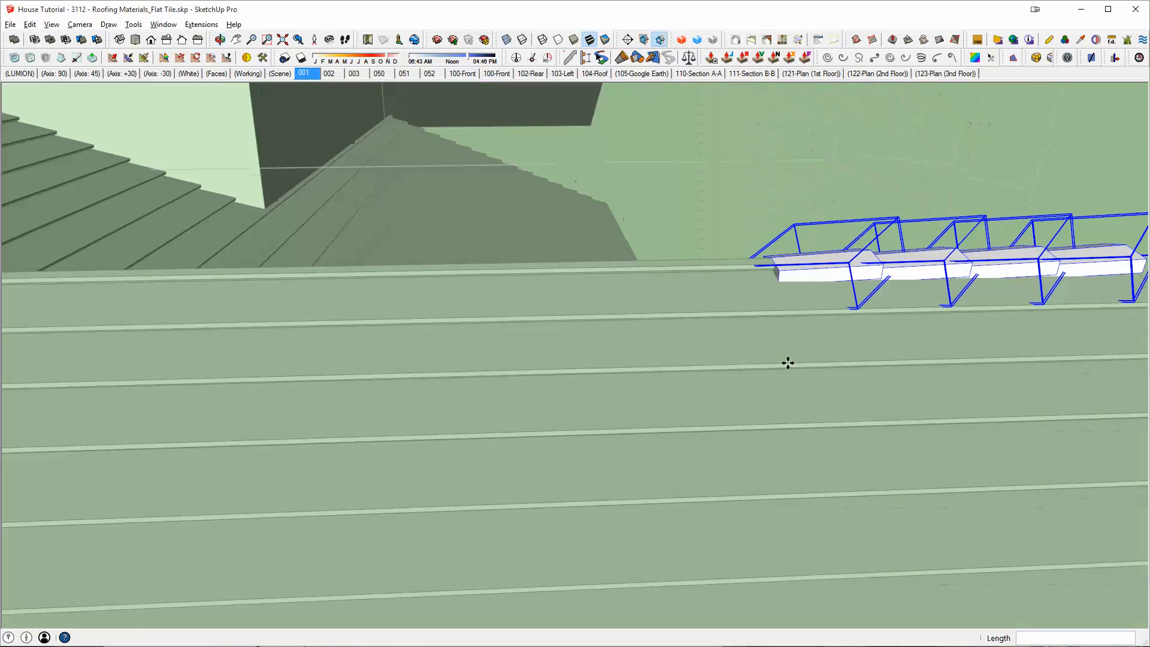
pyautogui.moveTo(852, 274); pyautogui.dragTo(506, 315, button='middle')
pyautogui.scroll(3, 484, 322)
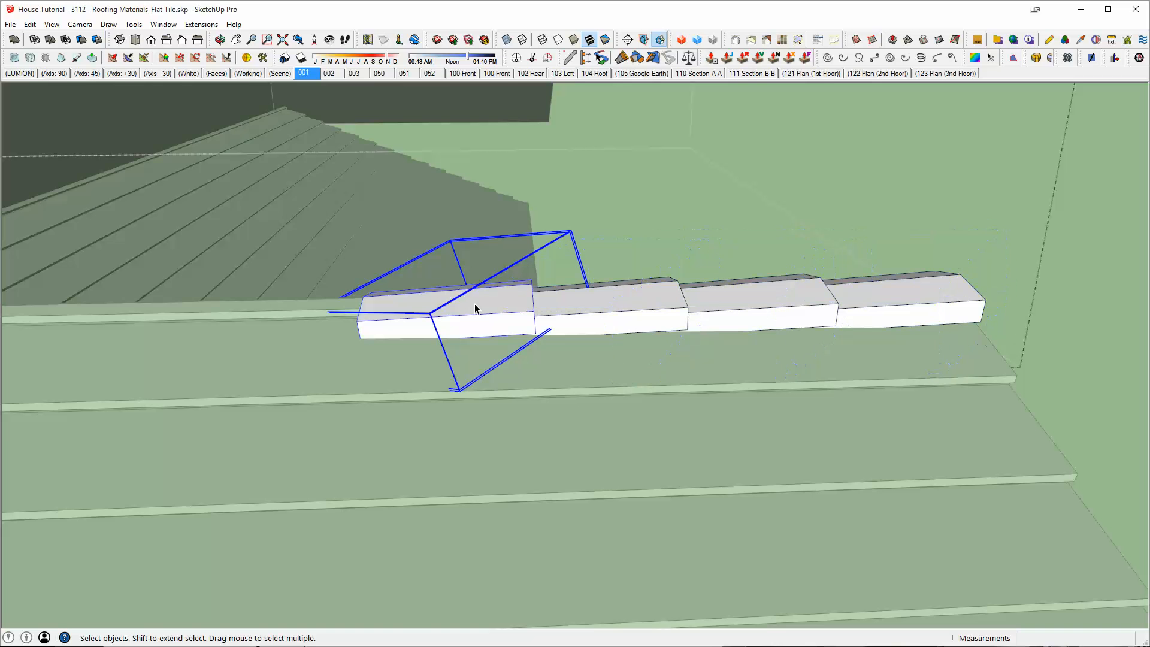
pyautogui.click(678, 279)
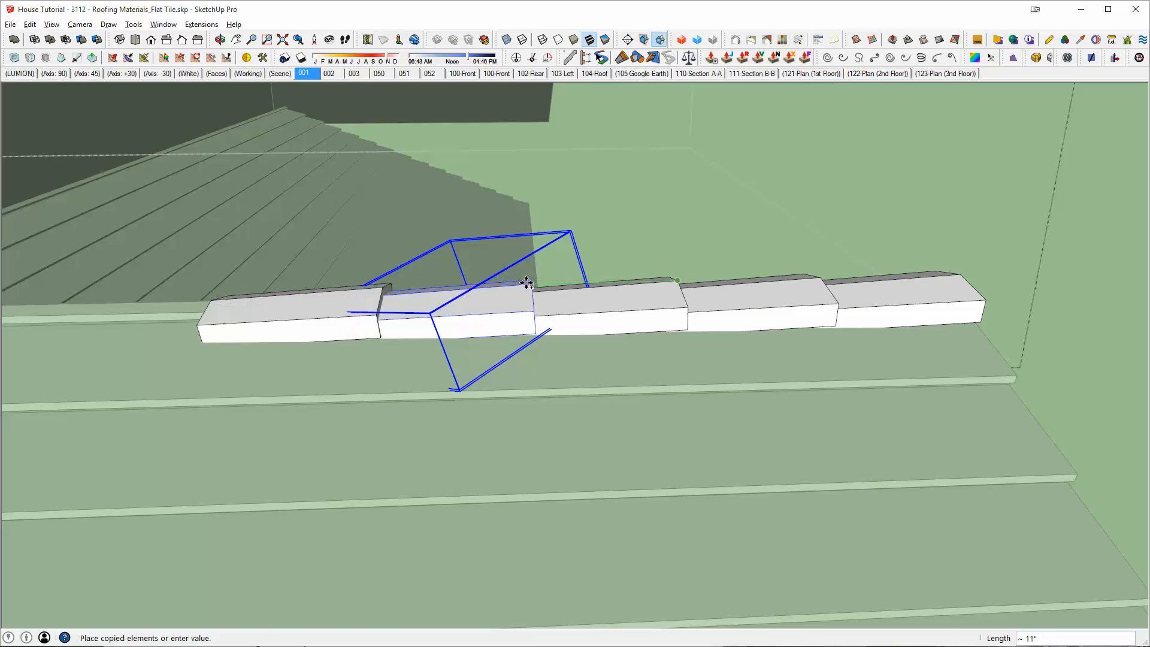
pyautogui.click(531, 281)
# Array the copied ridge cap tile along the gable's ridge to the hip row with 13 copies
pyautogui.scroll(-3, 509, 293)
pyautogui.scroll(-3, 503, 298)
pyautogui.moveTo(504, 298); pyautogui.dragTo(749, 348, button='middle')
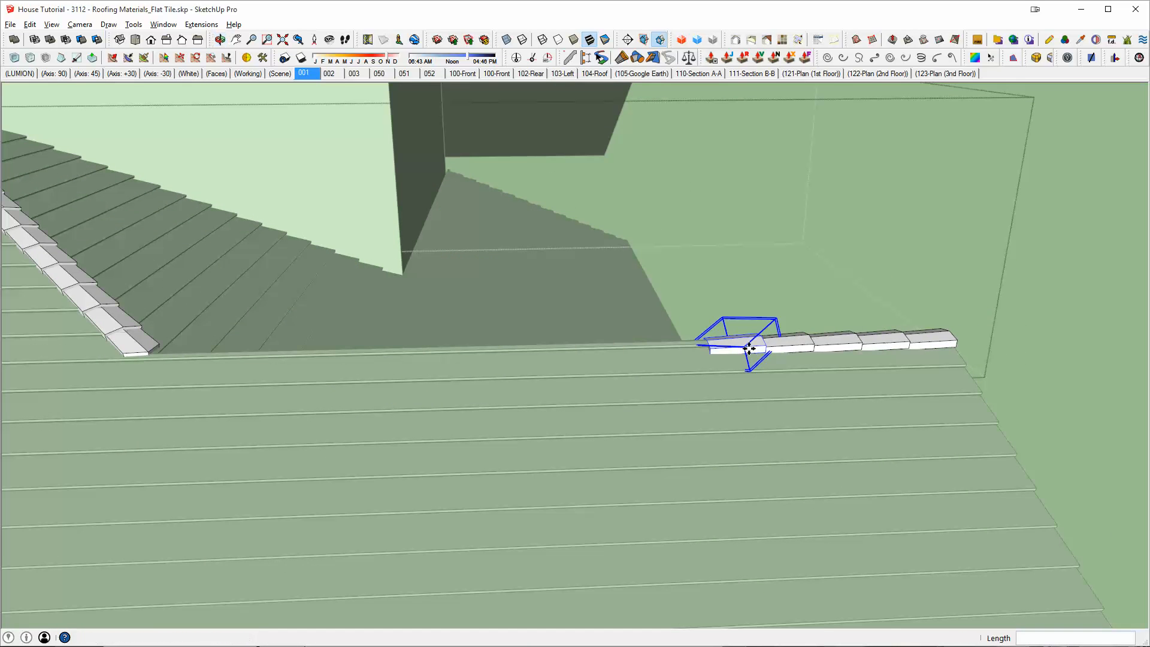
pyautogui.write('10x')
pyautogui.press('Return')
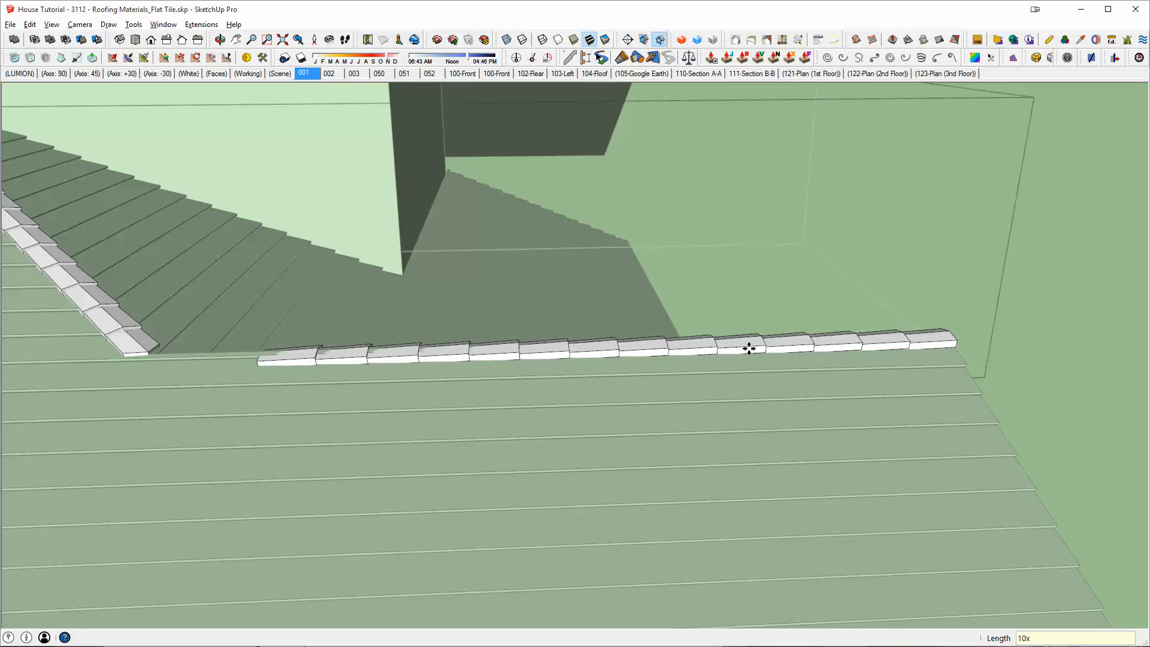
pyautogui.write('3x')
pyautogui.press('Return')
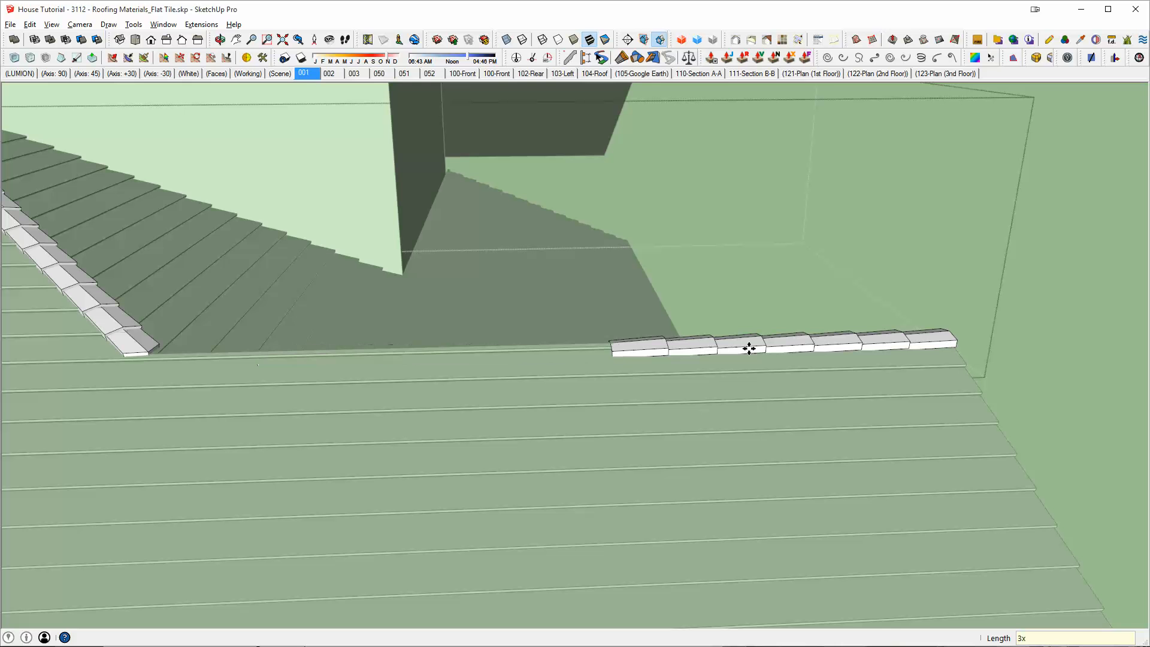
pyautogui.write('13x')
pyautogui.press('Return')
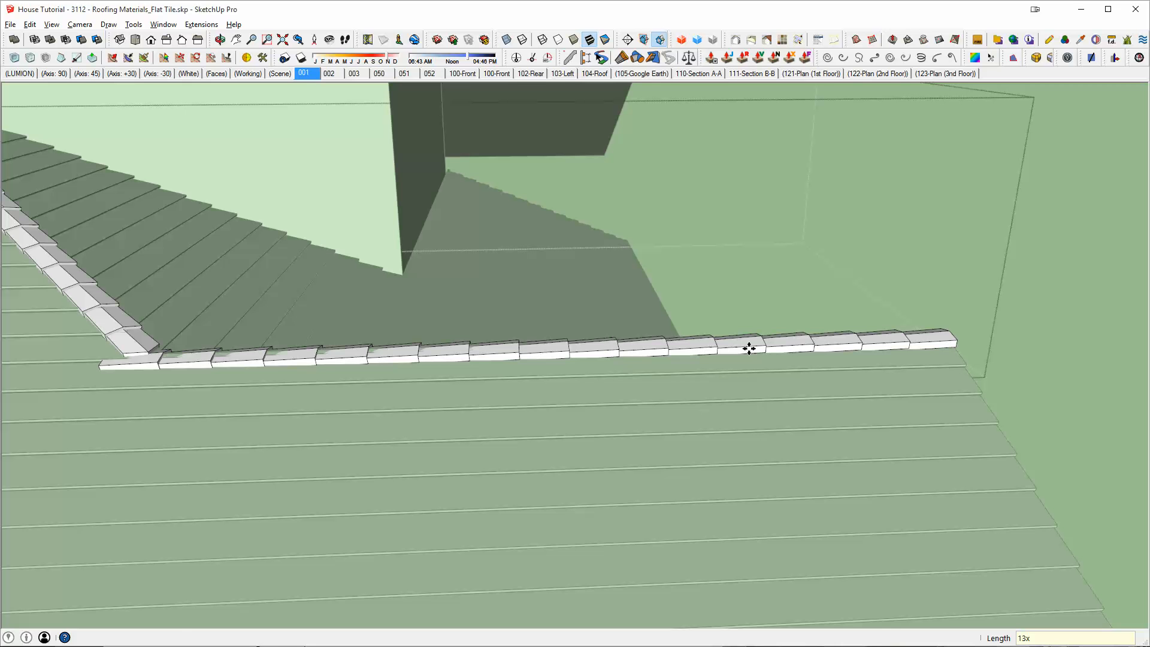
# Rotate the whole horizontal row of ridge cap tiles by 0.3 degrees about its end beside the hip
pyautogui.press('space')
pyautogui.moveTo(77, 311); pyautogui.dragTo(1055, 463)
pyautogui.press('q')
pyautogui.scroll(2, 950, 334)
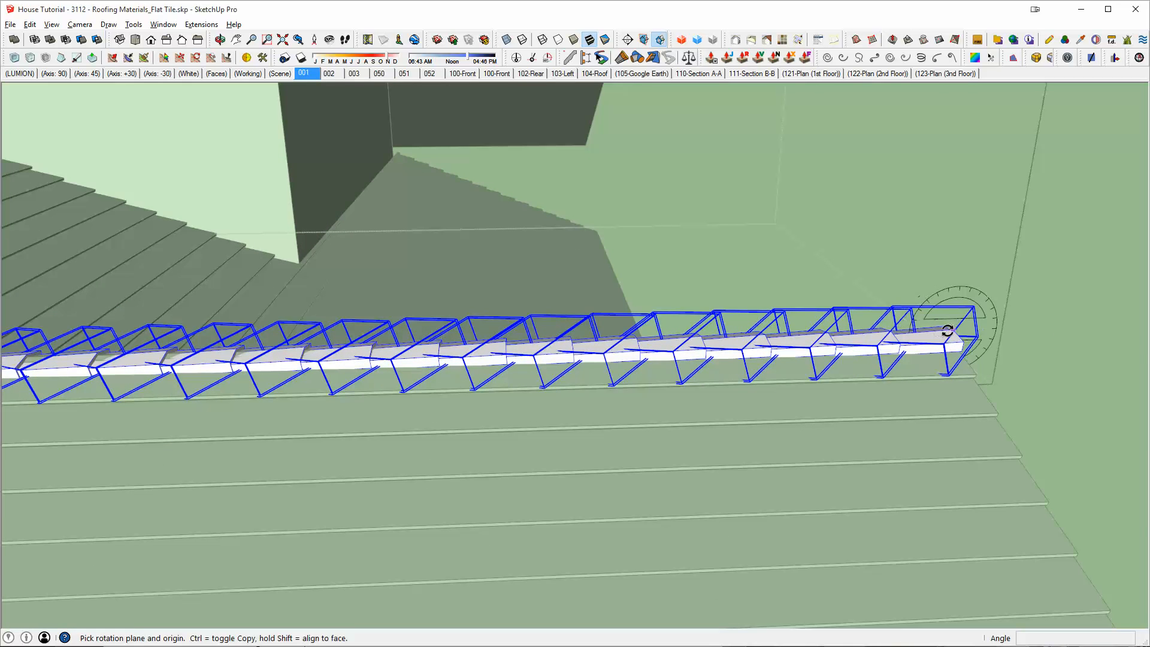
pyautogui.scroll(-3, 778, 332)
pyautogui.scroll(5, 709, 359)
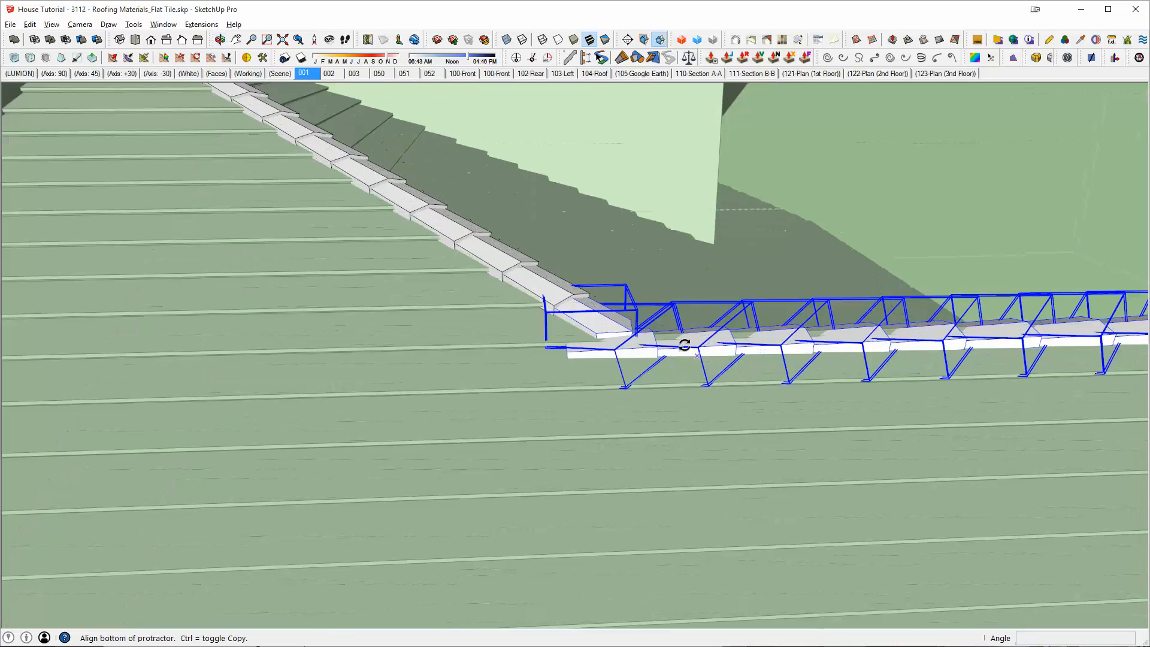
pyautogui.click(639, 326)
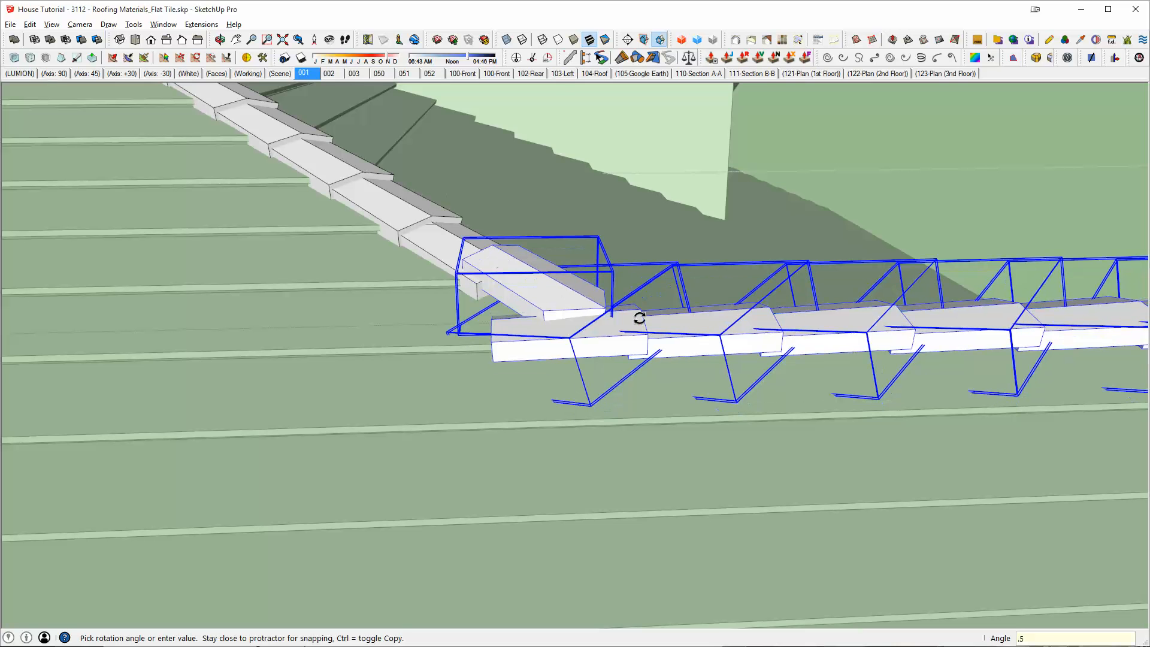
pyautogui.click(639, 317)
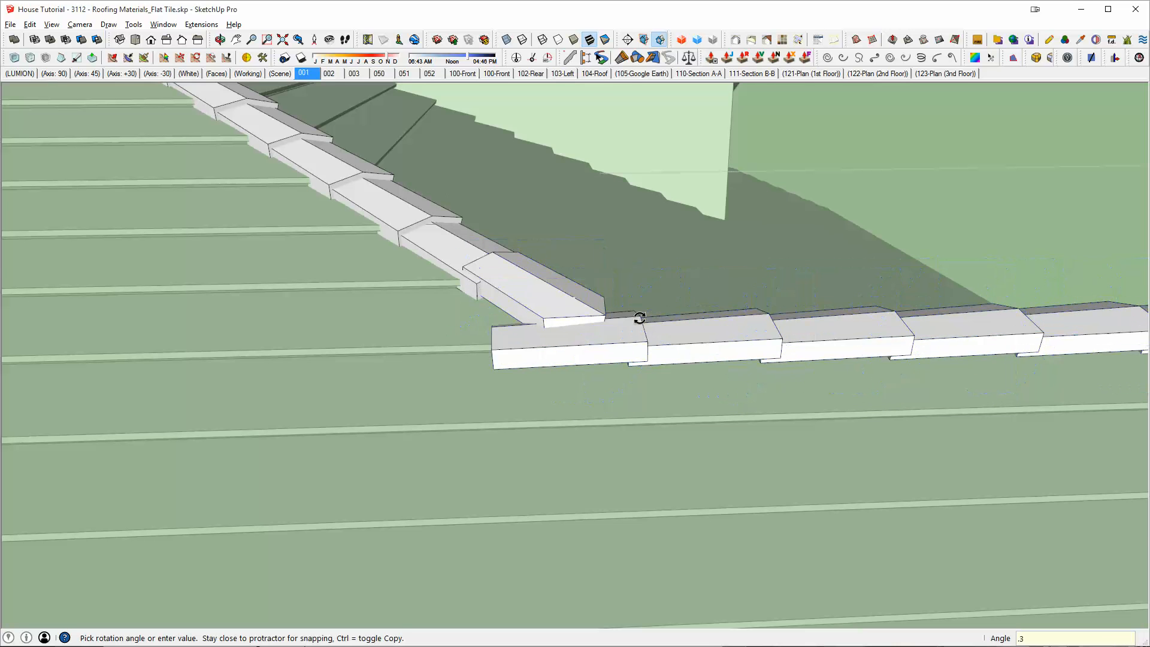
pyautogui.scroll(-3, 659, 329)
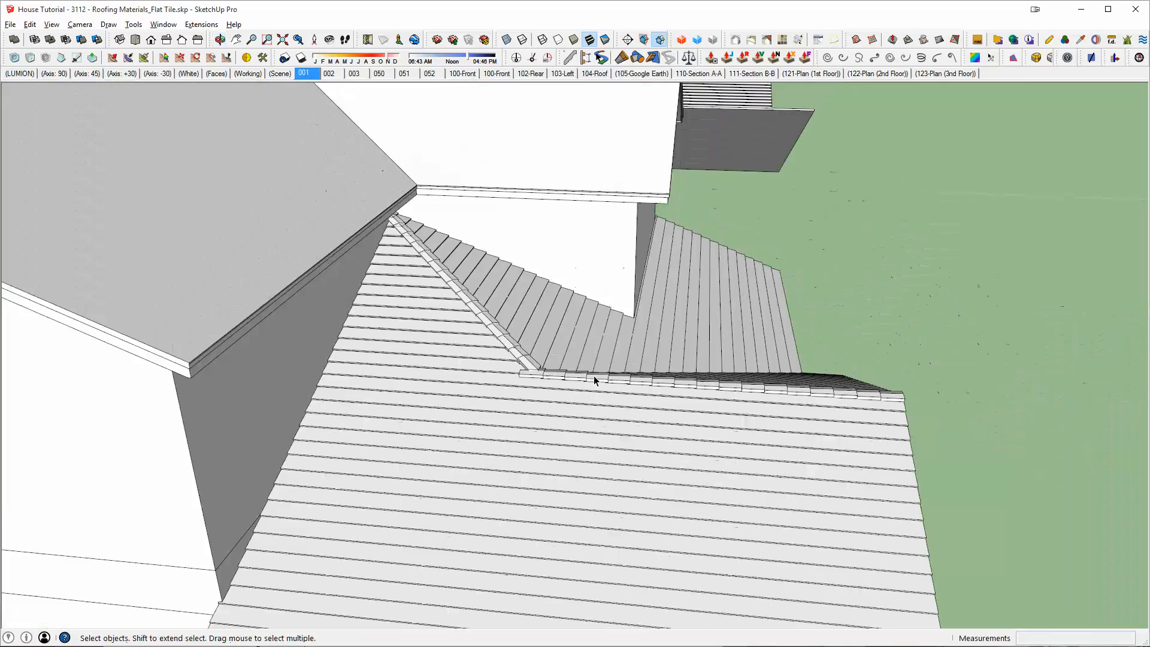
# Open a ridge cap tile near the gable end for editing and select its front face
pyautogui.moveTo(594, 376); pyautogui.dragTo(496, 321, button='middle')
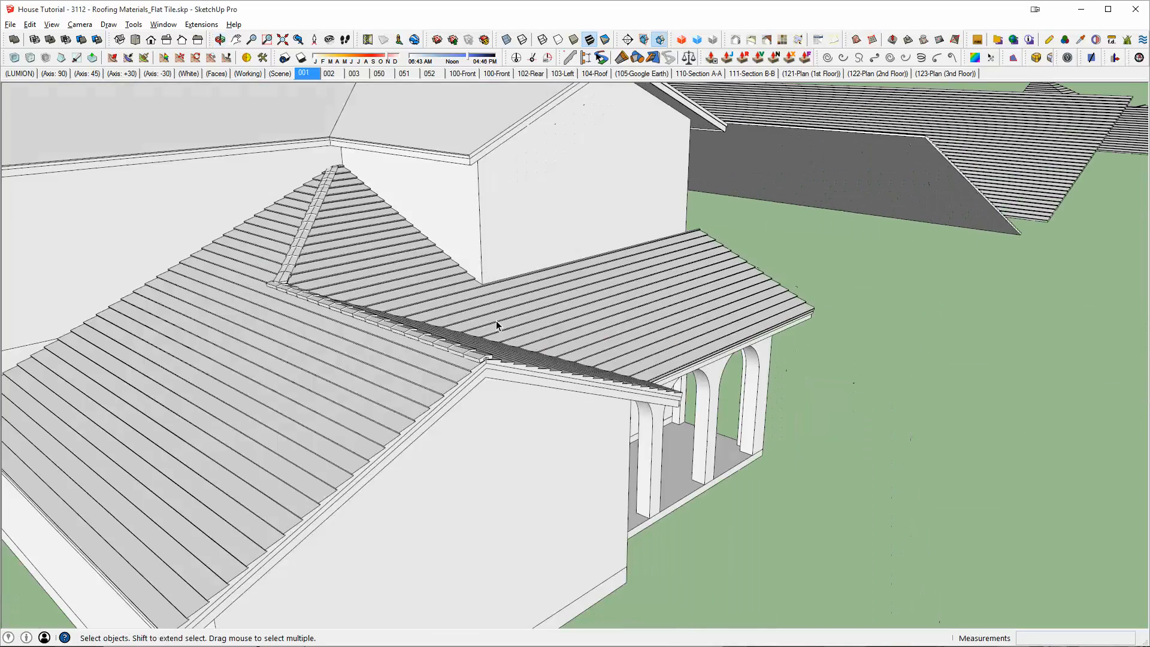
pyautogui.moveTo(471, 368); pyautogui.dragTo(592, 338, button='middle')
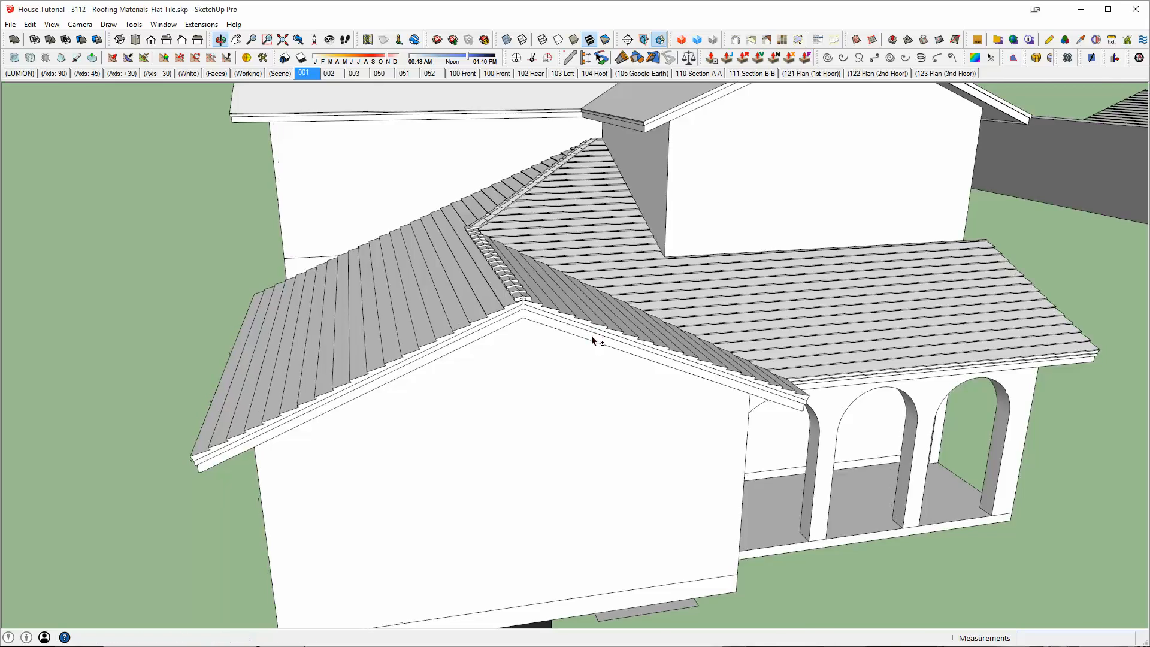
pyautogui.scroll(3, 591, 337)
pyautogui.moveTo(475, 304); pyautogui.dragTo(499, 310, button='middle')
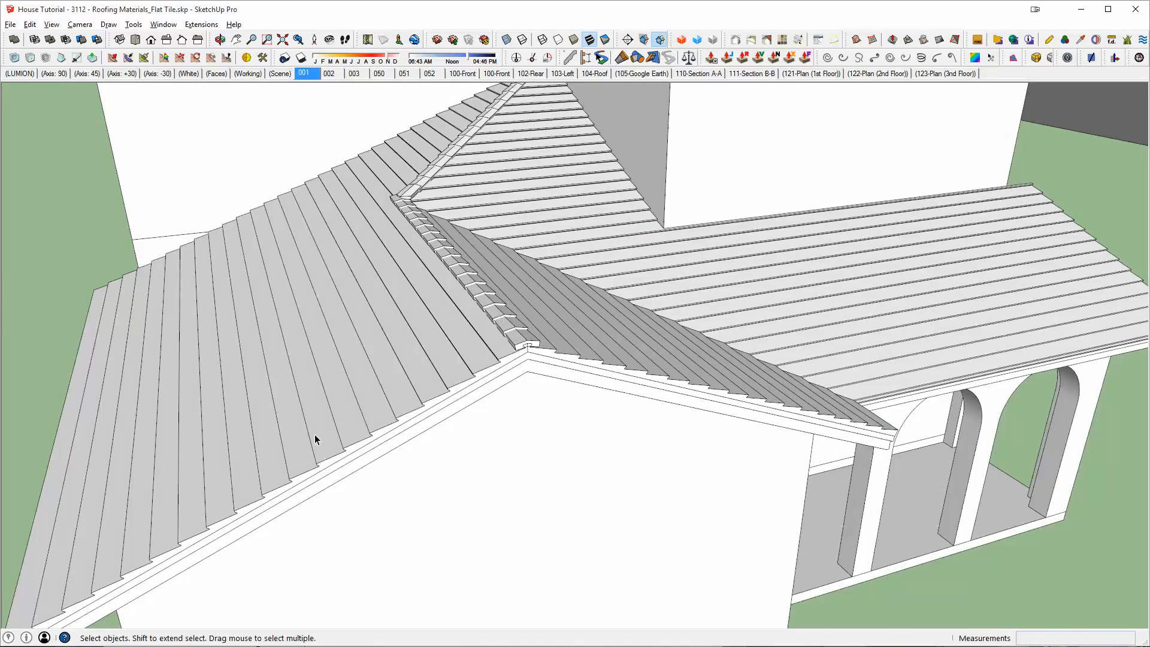
pyautogui.moveTo(545, 339); pyautogui.dragTo(500, 347, button='middle')
pyautogui.scroll(3, 673, 261)
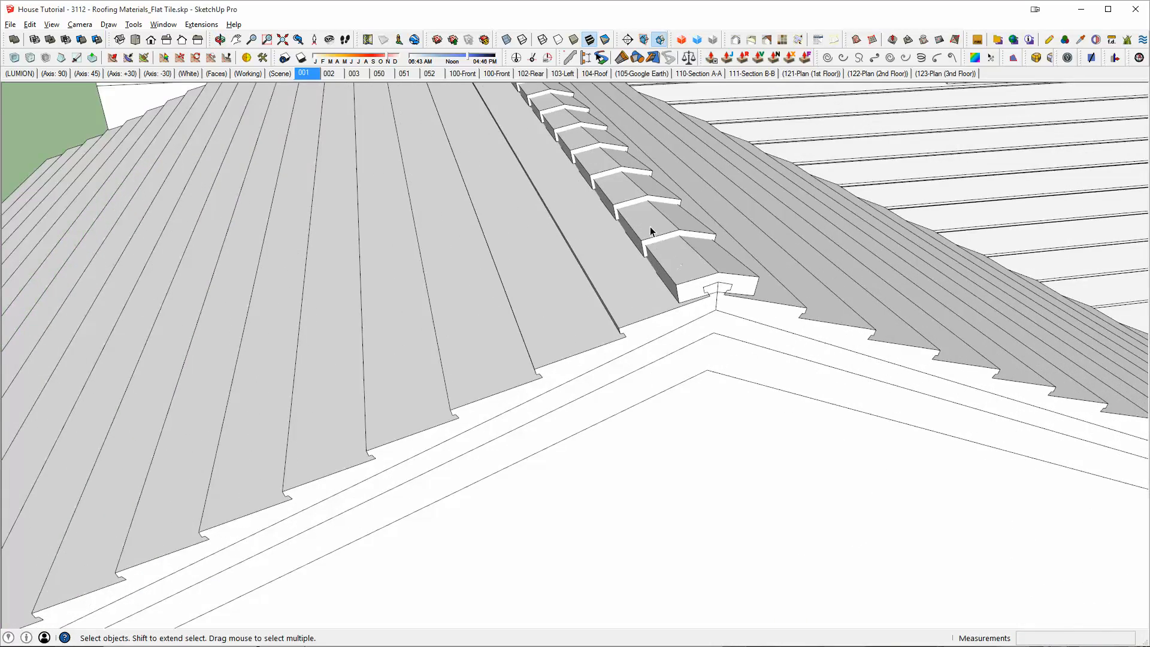
pyautogui.doubleClick(650, 229)
pyautogui.click(651, 230)
pyautogui.moveTo(651, 229); pyautogui.dragTo(758, 210, button='middle')
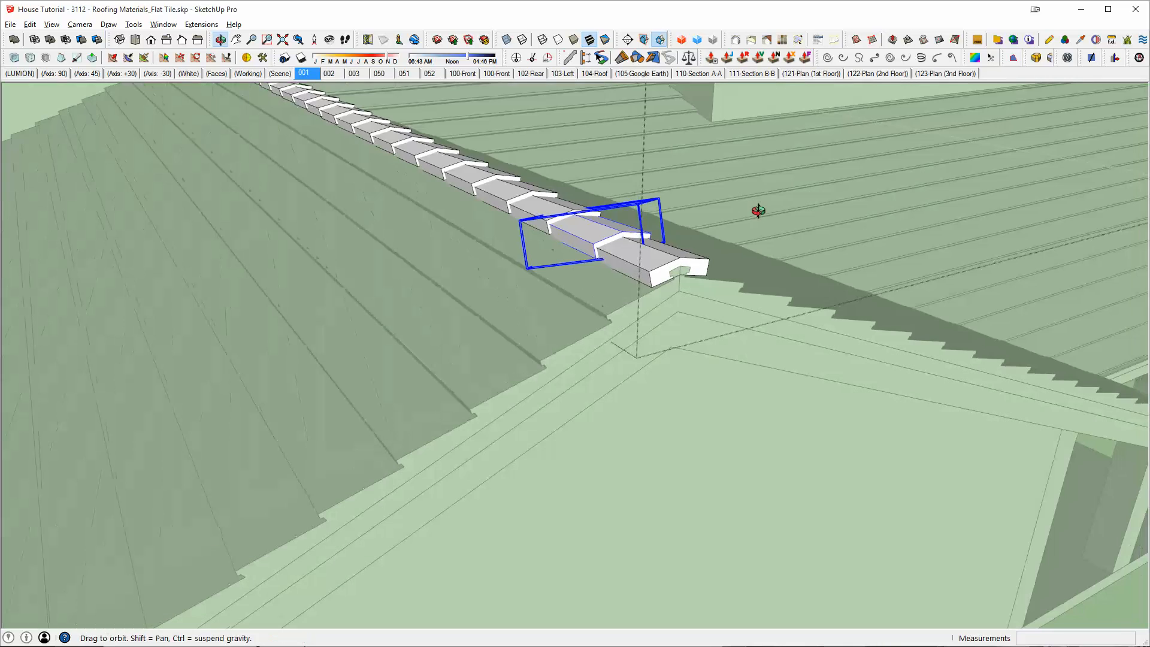
pyautogui.tripleClick(577, 240)
pyautogui.scroll(4, 602, 232)
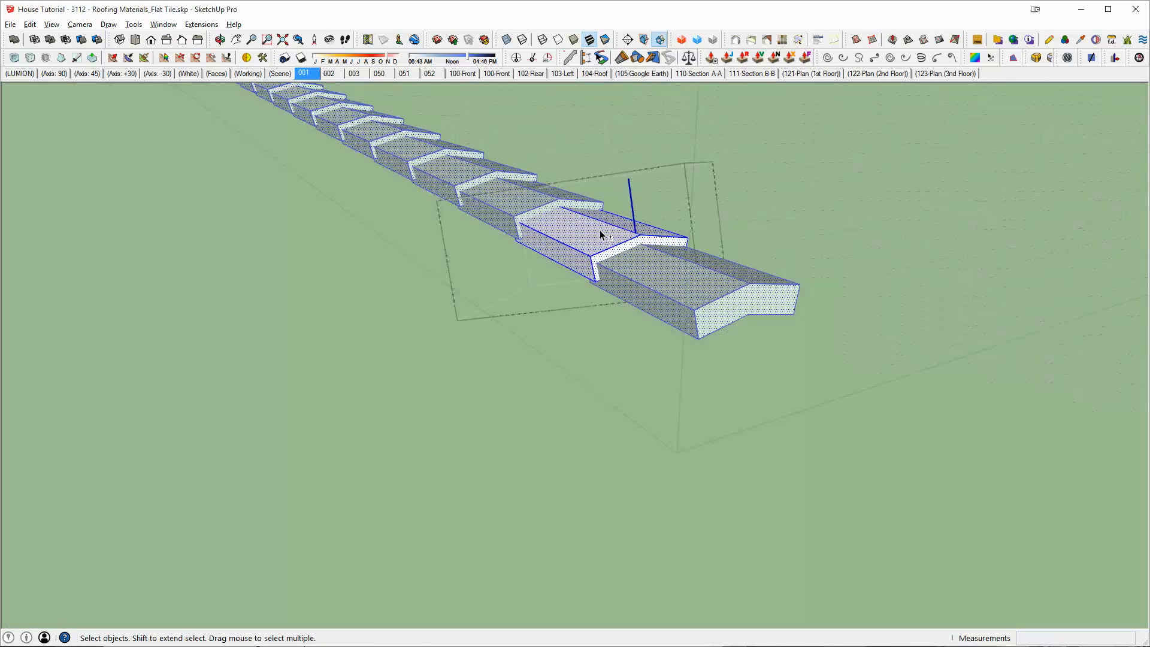
pyautogui.click(612, 260)
pyautogui.scroll(-3, 612, 263)
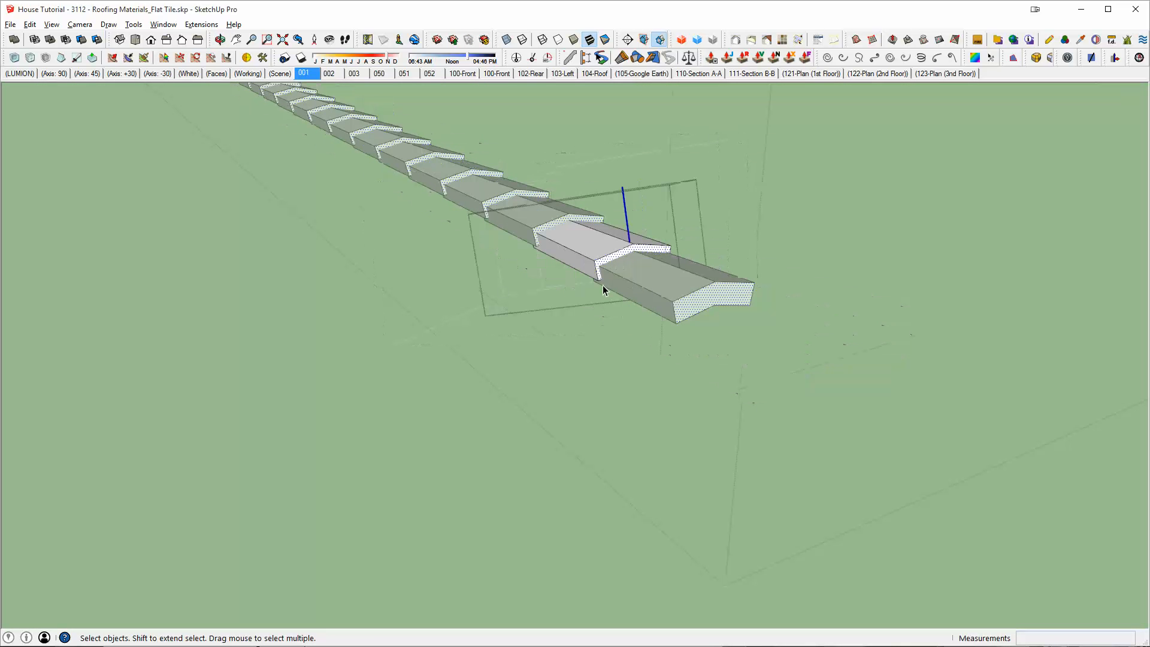
# Try to paste the ridge tile's front face outside the tile
pyautogui.hotkey('ctrl', 'v')
pyautogui.press('Escape')
pyautogui.press('Escape')
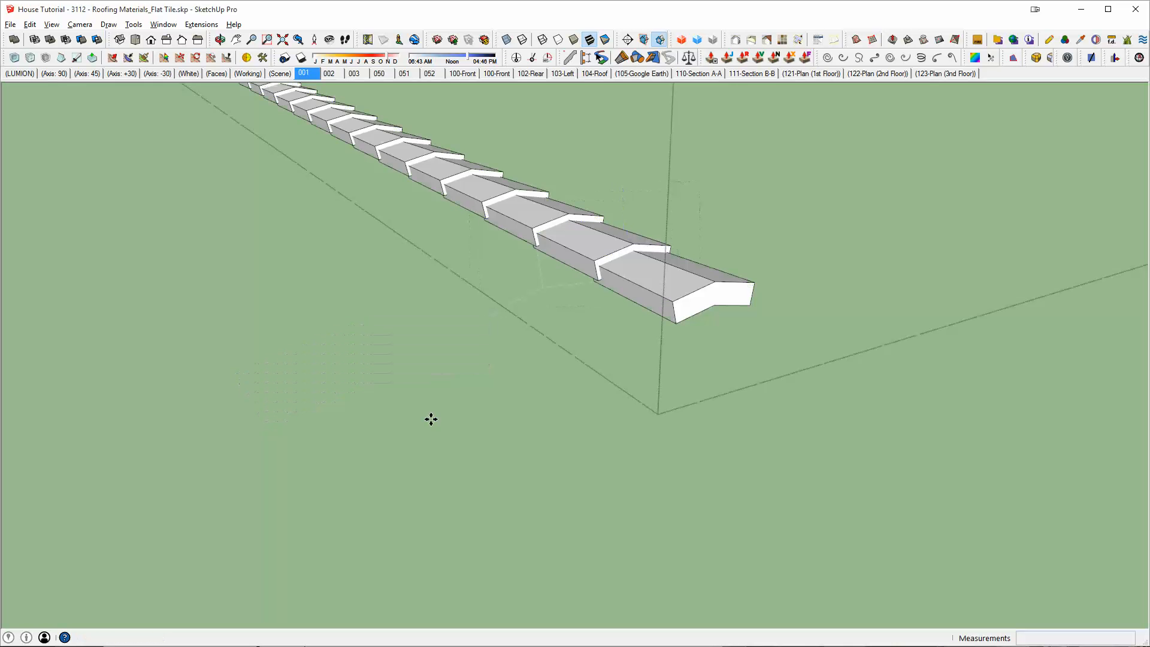
pyautogui.scroll(-8, 432, 419)
pyautogui.moveTo(431, 420); pyautogui.dragTo(714, 311)
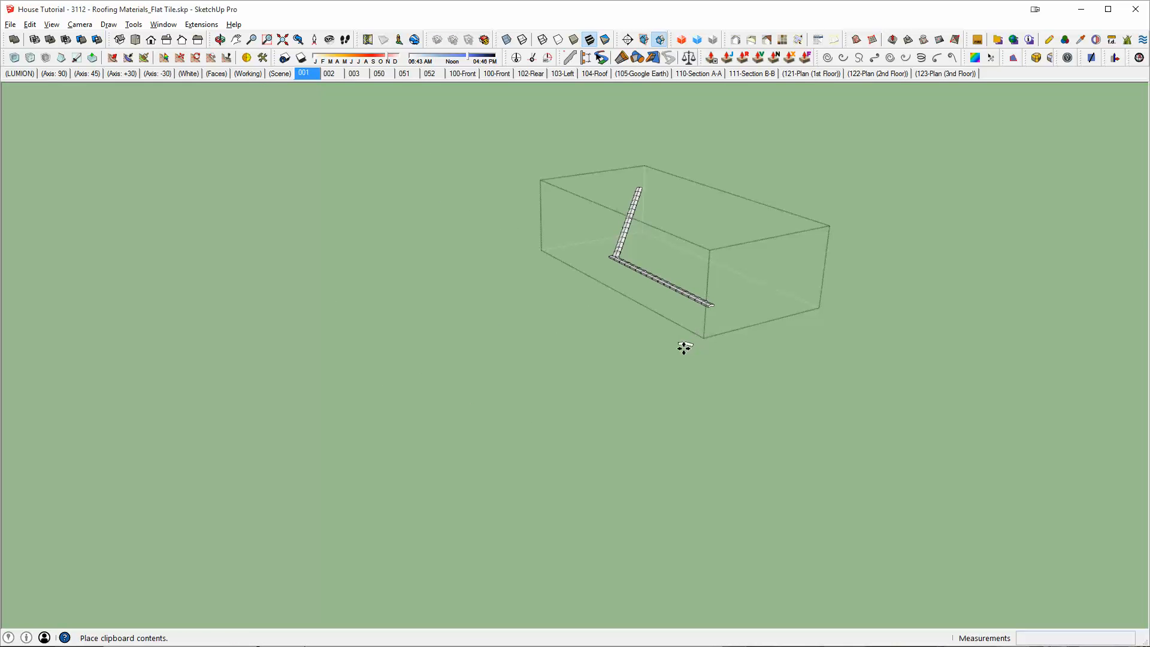
# Draw connected profile lines along the roof's eave corner at the gable end, finishing with a 1" line outward
pyautogui.press('h')
pyautogui.scroll(3, 649, 380)
pyautogui.scroll(9, 485, 410)
pyautogui.moveTo(467, 449); pyautogui.dragTo(738, 324, button='middle')
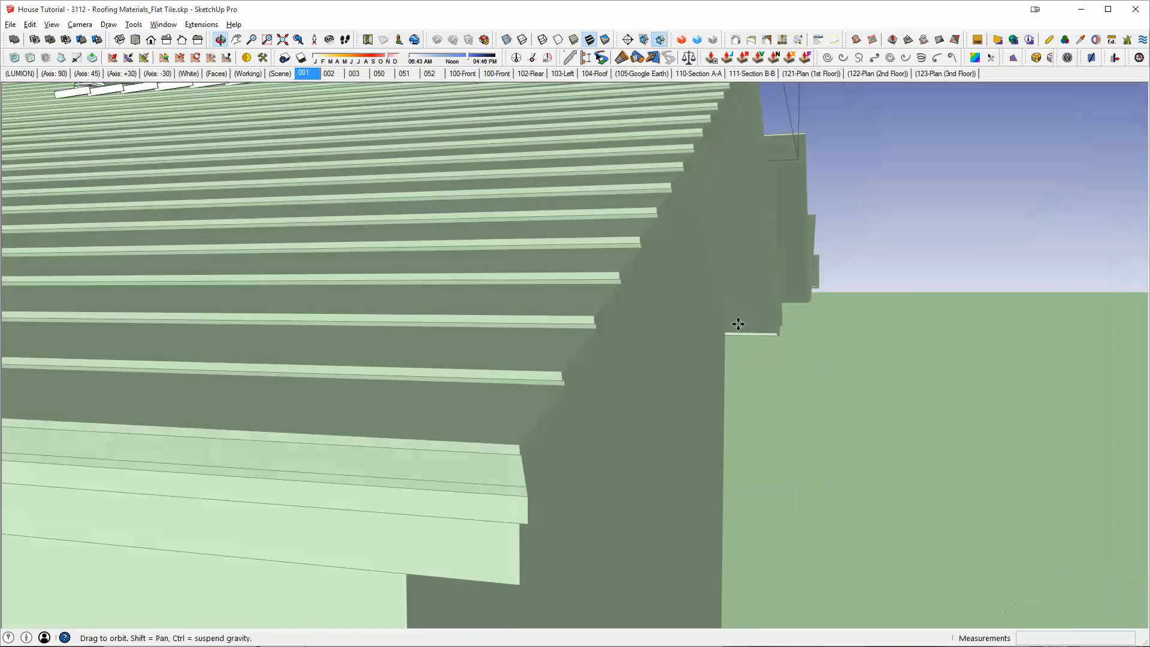
pyautogui.moveTo(526, 447)
pyautogui.mouseDown(button='middle')
pyautogui.moveTo(537, 411)
pyautogui.moveTo(478, 419)
pyautogui.mouseUp(button='middle')
pyautogui.press('l')
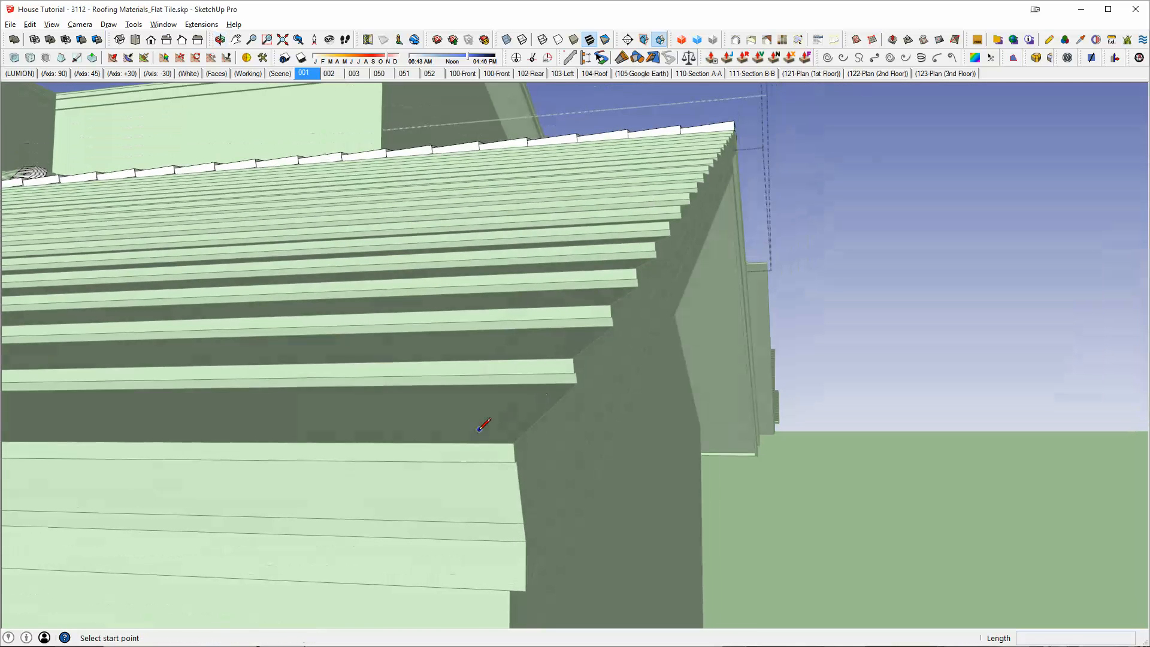
pyautogui.click(437, 442)
pyautogui.click(527, 444)
pyautogui.moveTo(527, 445); pyautogui.dragTo(557, 521, button='middle')
pyautogui.click(550, 529)
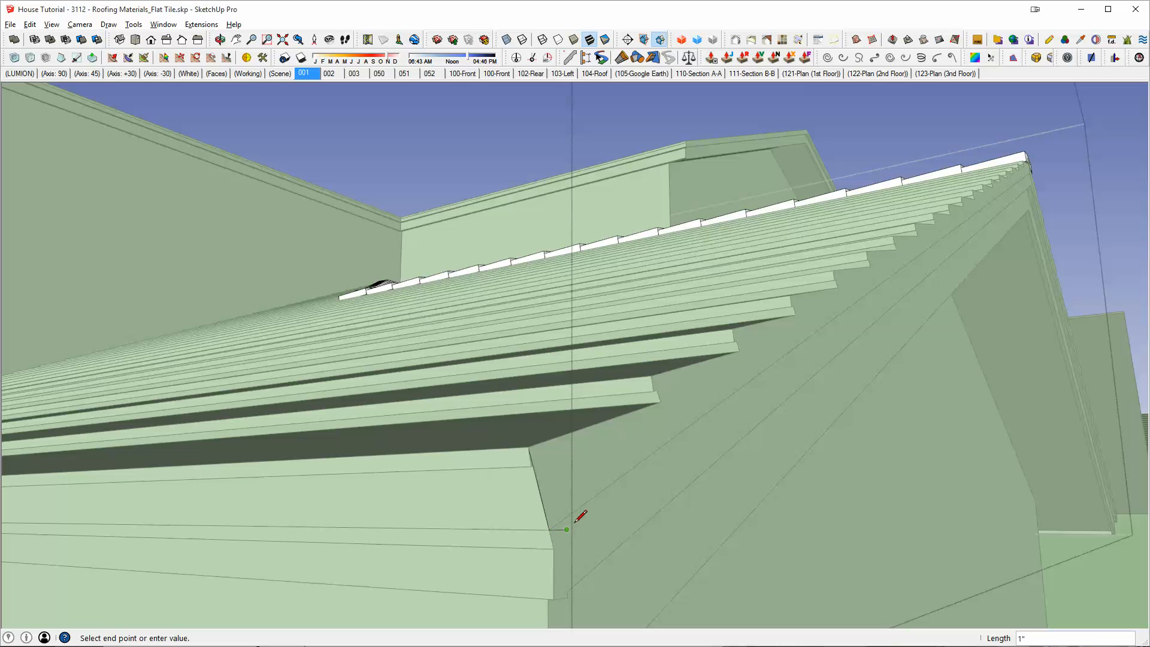
pyautogui.press('space')
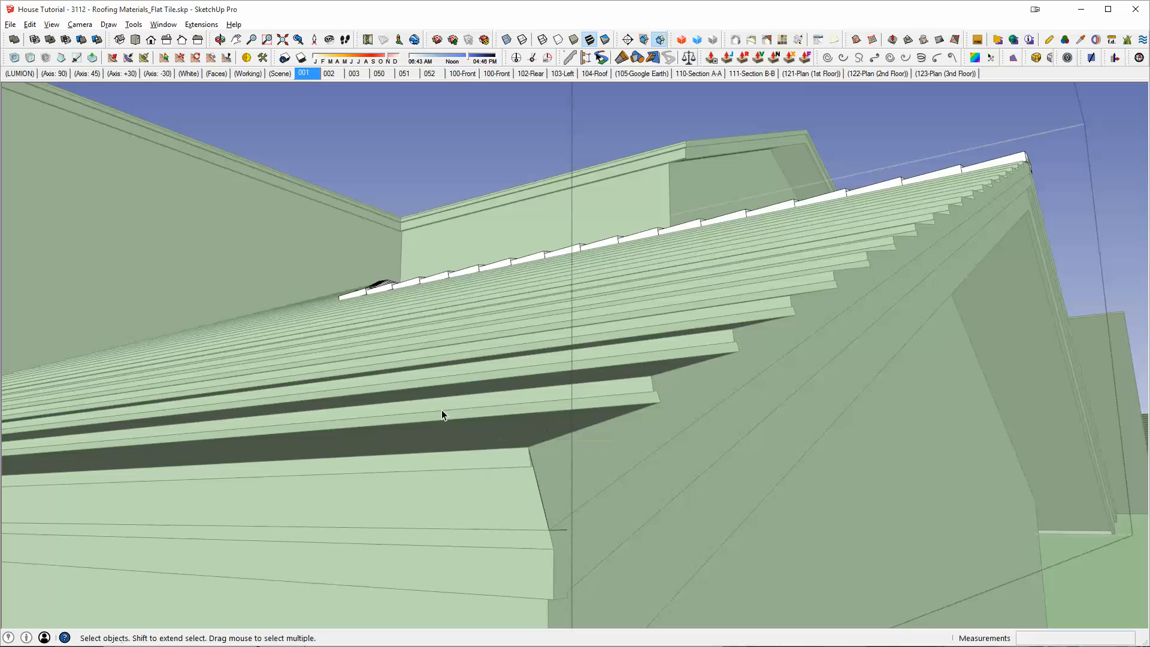
# Group the profile lines and, inside the group, copy the sloped line to the free end of the 1" line
pyautogui.click(544, 504)
pyautogui.doubleClick(542, 503)
pyautogui.press('h')
pyautogui.click(546, 518)
pyautogui.press('m')
pyautogui.click(548, 527)
pyautogui.press('ctrl')
pyautogui.click(566, 529)
pyautogui.press('space')
# Copy the sloped line again so that its lower end sits on the far end of the profile's top line
pyautogui.click(479, 450)
pyautogui.press('l')
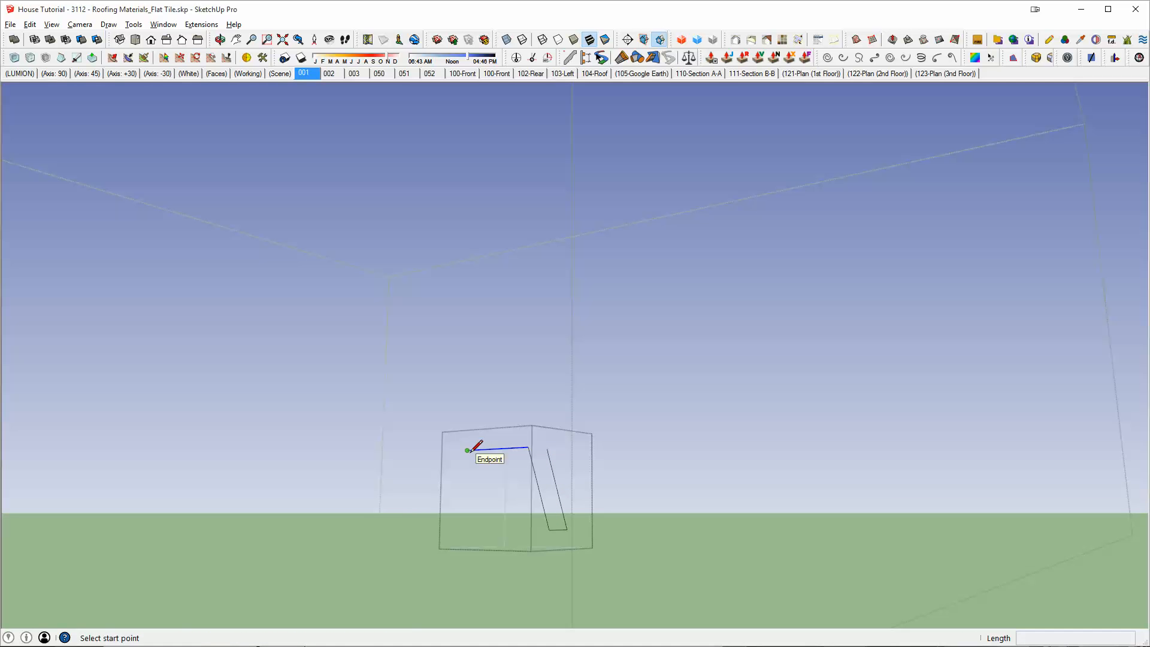
pyautogui.click(470, 450)
pyautogui.press('space')
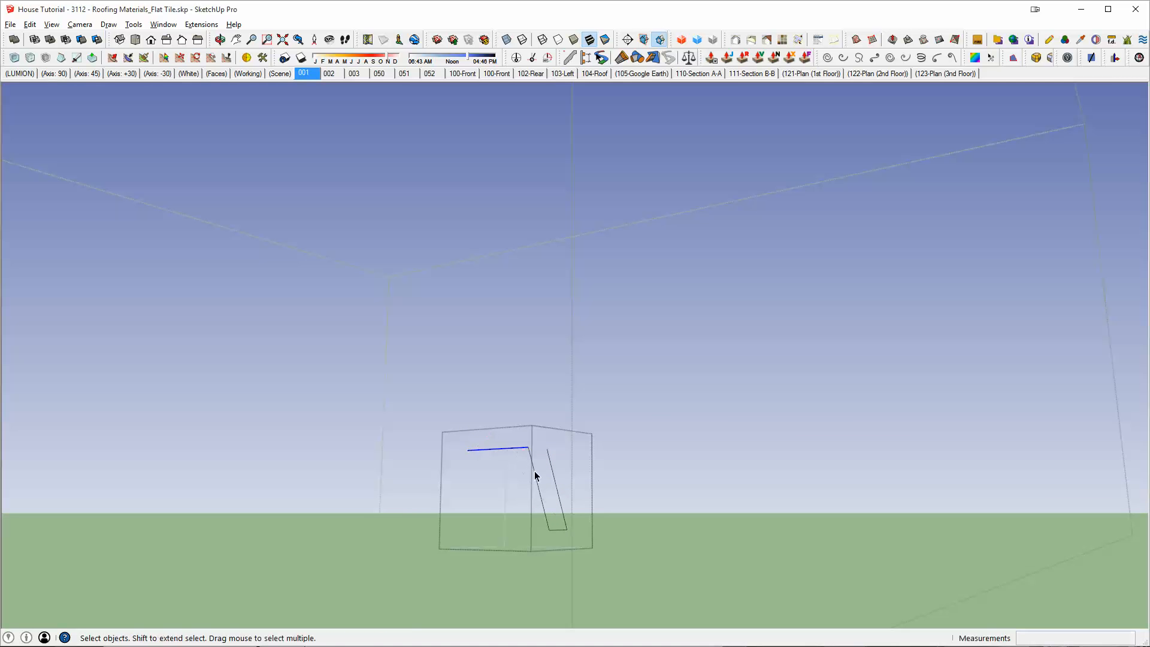
pyautogui.press('m')
pyautogui.click(548, 529)
pyautogui.press('ctrl')
pyautogui.click(468, 450)
# Draw a line about 15/16" long from the second sloped copy, parallel to the top line
pyautogui.scroll(3, 467, 450)
pyautogui.press('l')
pyautogui.click(460, 427)
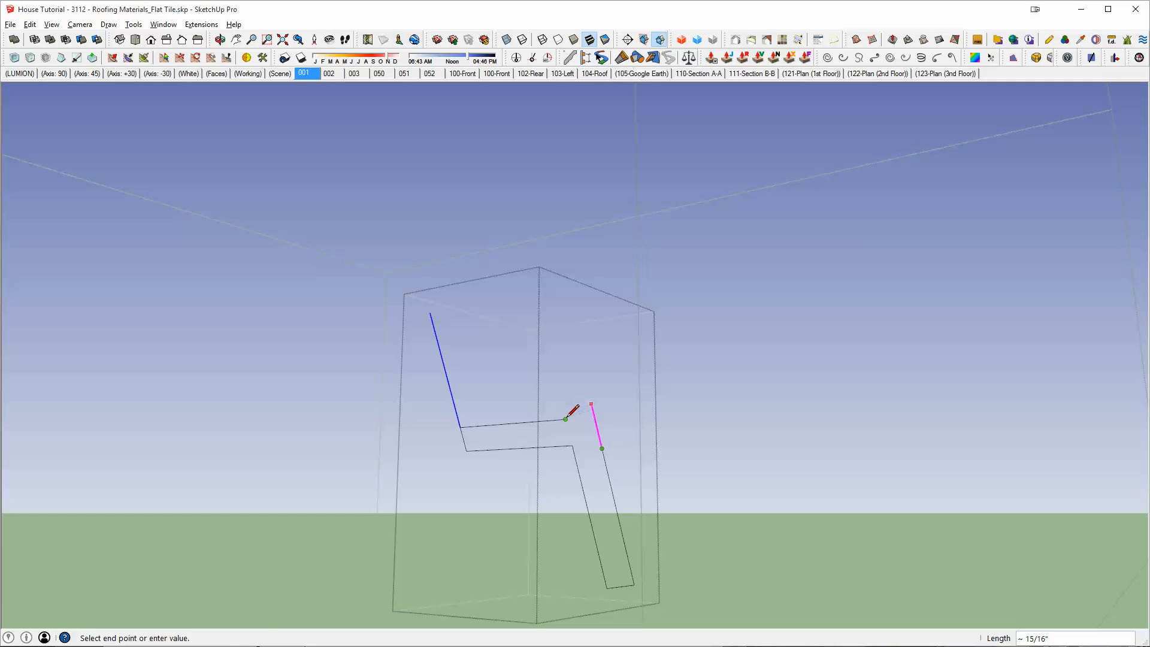
# Draw a line about 5/8" long along the green axis from the inner slope's lower corner
pyautogui.moveTo(565, 419); pyautogui.dragTo(470, 484, button='middle')
pyautogui.scroll(-2, 470, 484)
pyautogui.moveTo(618, 357); pyautogui.dragTo(593, 432, button='middle')
pyautogui.scroll(-5, 616, 398)
pyautogui.scroll(5, 616, 403)
pyautogui.scroll(-5, 616, 400)
pyautogui.scroll(3, 598, 427)
pyautogui.scroll(4, 509, 509)
pyautogui.scroll(-5, 509, 509)
pyautogui.keyDown('shift'); pyautogui.moveTo(531, 500); pyautogui.dragTo(608, 525, button='middle'); pyautogui.keyUp('shift')
pyautogui.scroll(5, 592, 471)
pyautogui.keyDown('shift'); pyautogui.moveTo(738, 560); pyautogui.dragTo(650, 488, button='middle'); pyautogui.keyUp('shift')
pyautogui.press('Escape')
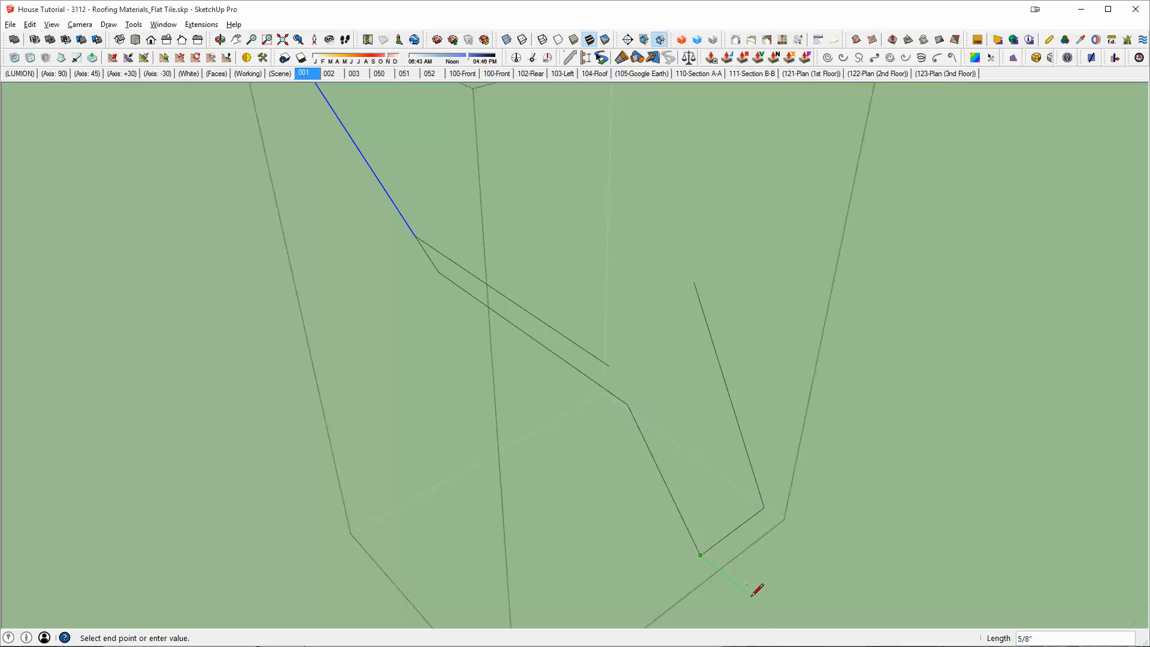
# Move the outer sloped line's lower end onto the new green-axis line's end and erase the 1" connecting line
pyautogui.press('space')
pyautogui.click(750, 482)
pyautogui.press('m')
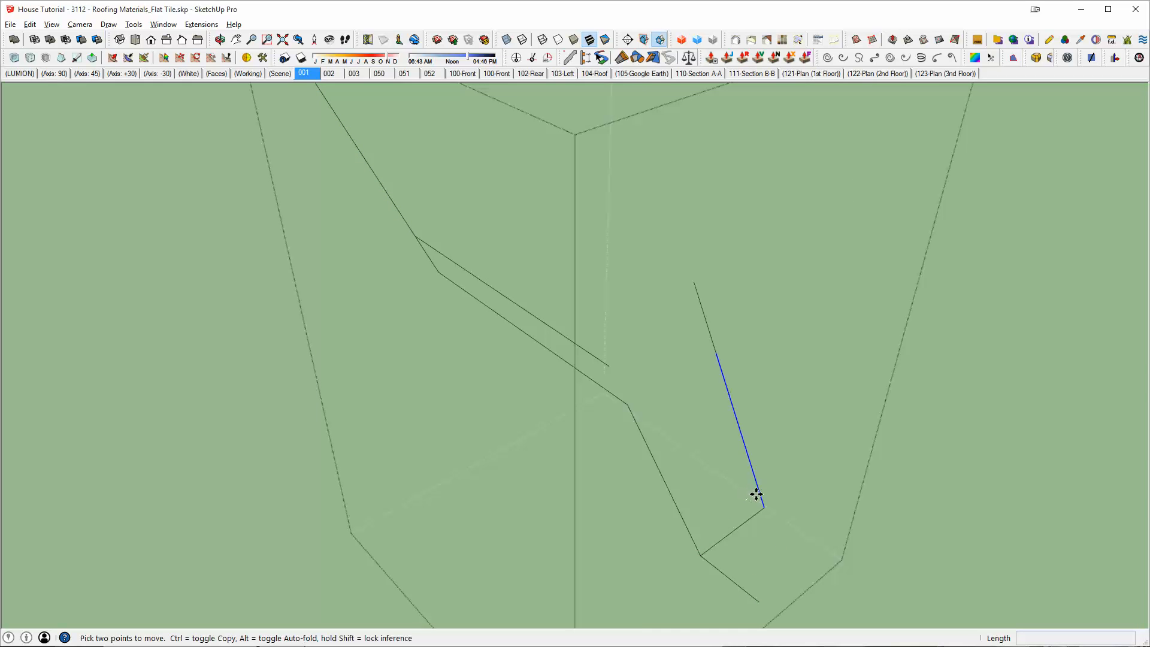
pyautogui.press('space')
pyautogui.press('m')
pyautogui.click(762, 506)
pyautogui.click(758, 600)
pyautogui.press('e')
pyautogui.moveTo(759, 494); pyautogui.dragTo(756, 440)
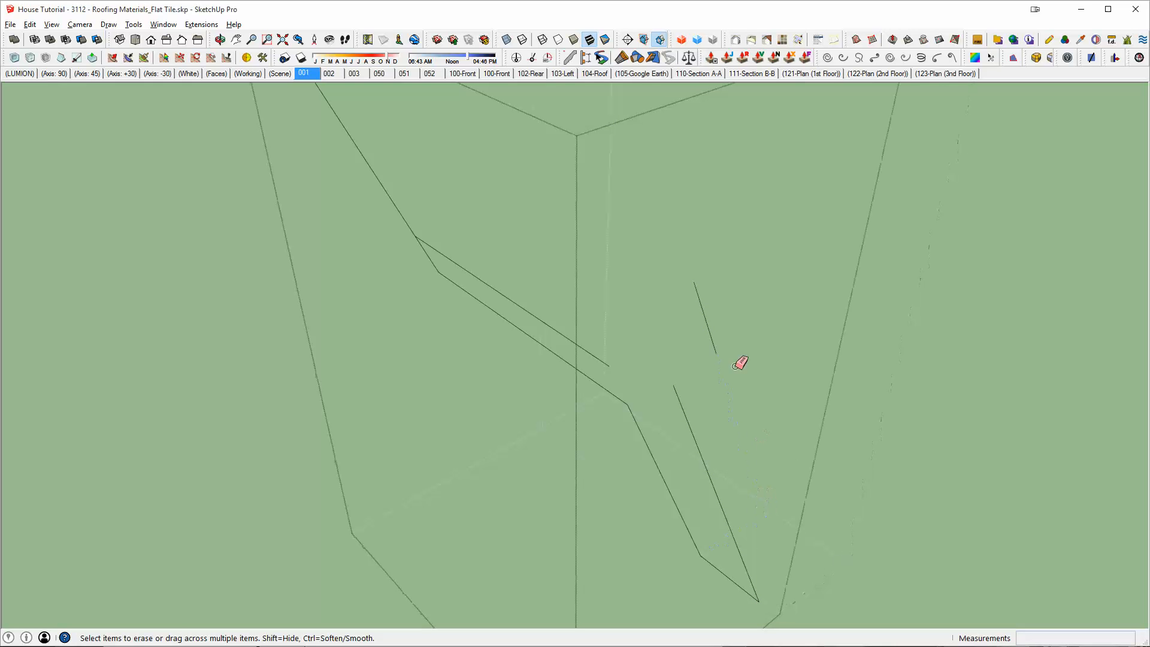
# Extend the upper parallel line past the outer slope, and erase the stray and overhanging segments
pyautogui.press('l')
pyautogui.click(609, 366)
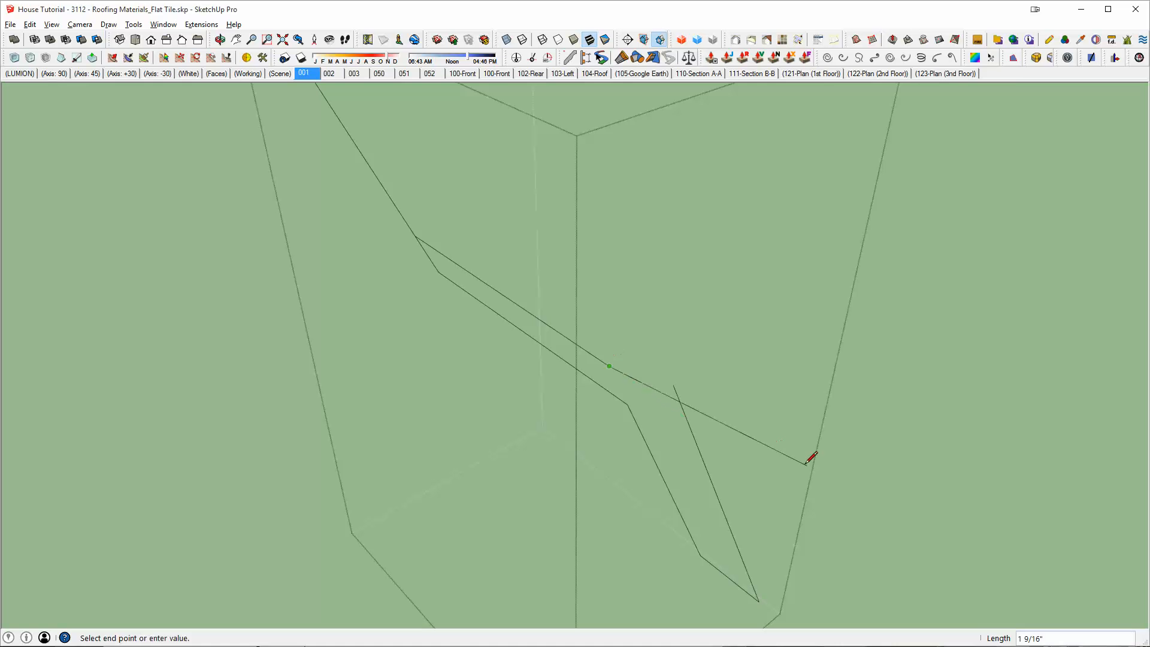
pyautogui.click(768, 473)
pyautogui.press('e')
pyautogui.moveTo(680, 415)
pyautogui.mouseDown(button='middle')
pyautogui.moveTo(747, 331)
pyautogui.moveTo(591, 329)
pyautogui.moveTo(837, 272)
pyautogui.mouseUp(button='middle')
pyautogui.click(436, 150)
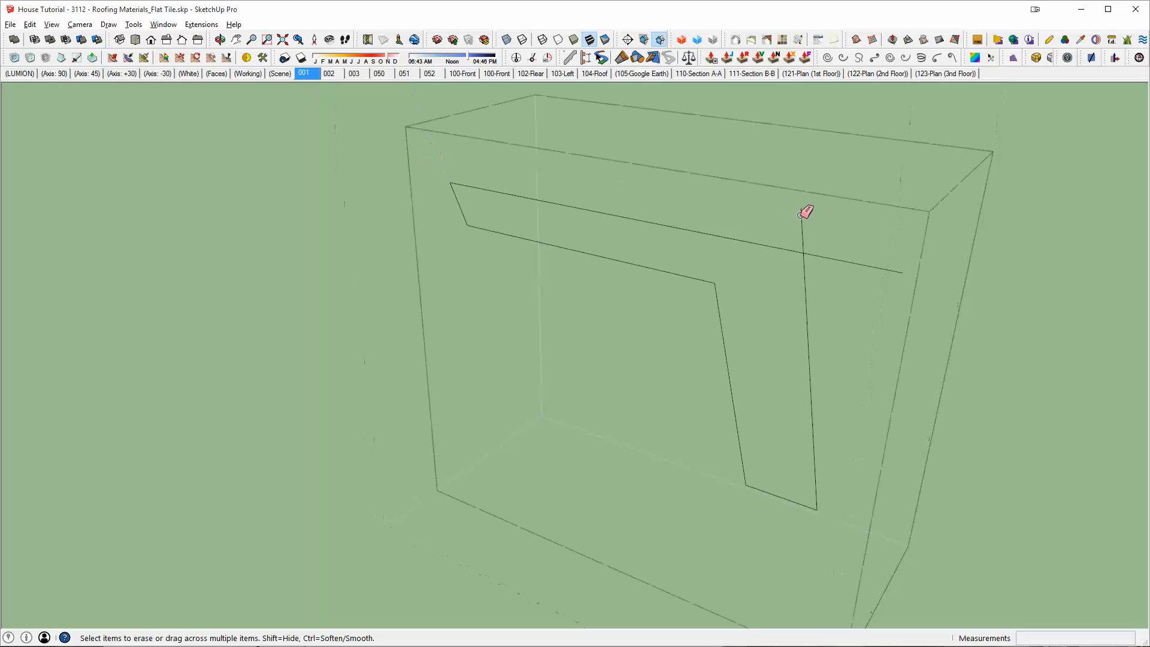
pyautogui.moveTo(822, 246); pyautogui.dragTo(837, 265)
pyautogui.press('l')
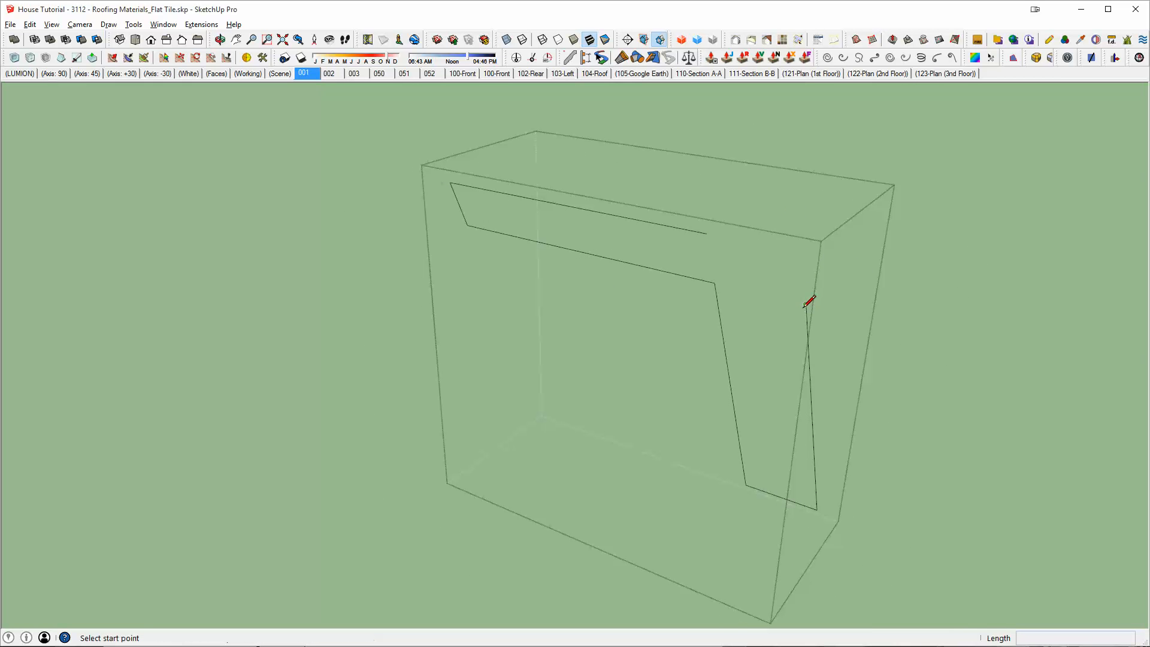
# Extend the outer slope upward to form the profile's outer corner and erase the old upper line
pyautogui.click(806, 305)
pyautogui.press('shift')
pyautogui.press('e')
pyautogui.click(704, 232)
# Draw the profile's top edge from the outer corner and close its short end with a line about 1/2" long
pyautogui.press('l')
pyautogui.click(803, 254)
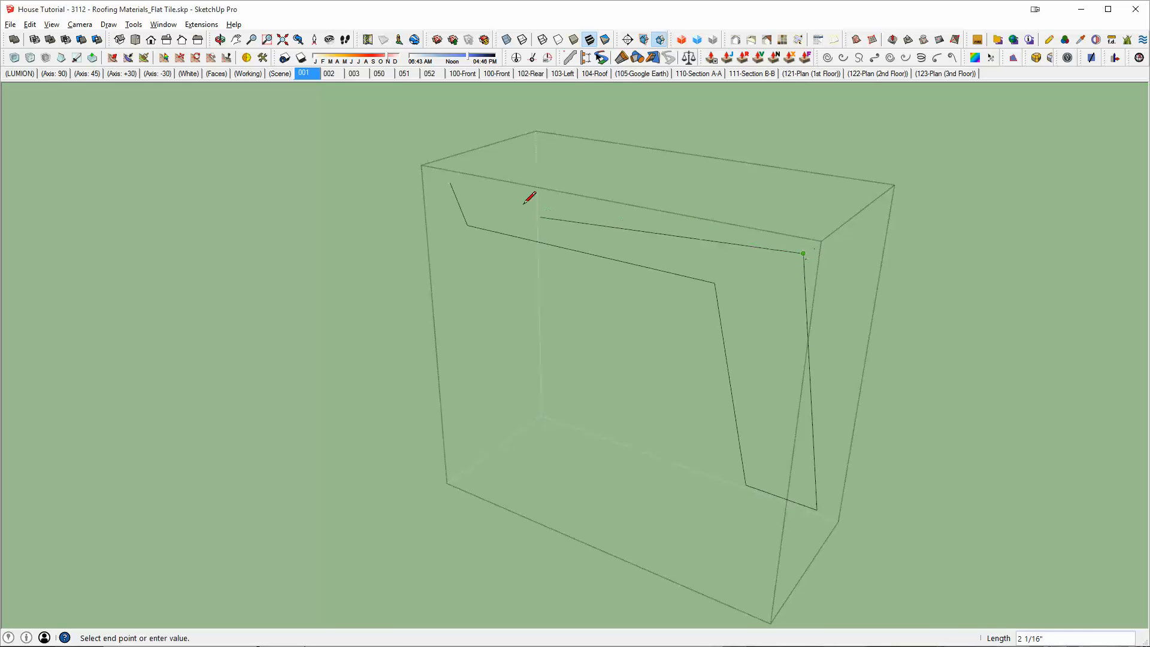
pyautogui.press('Escape')
pyautogui.click(714, 282)
pyautogui.click(802, 254)
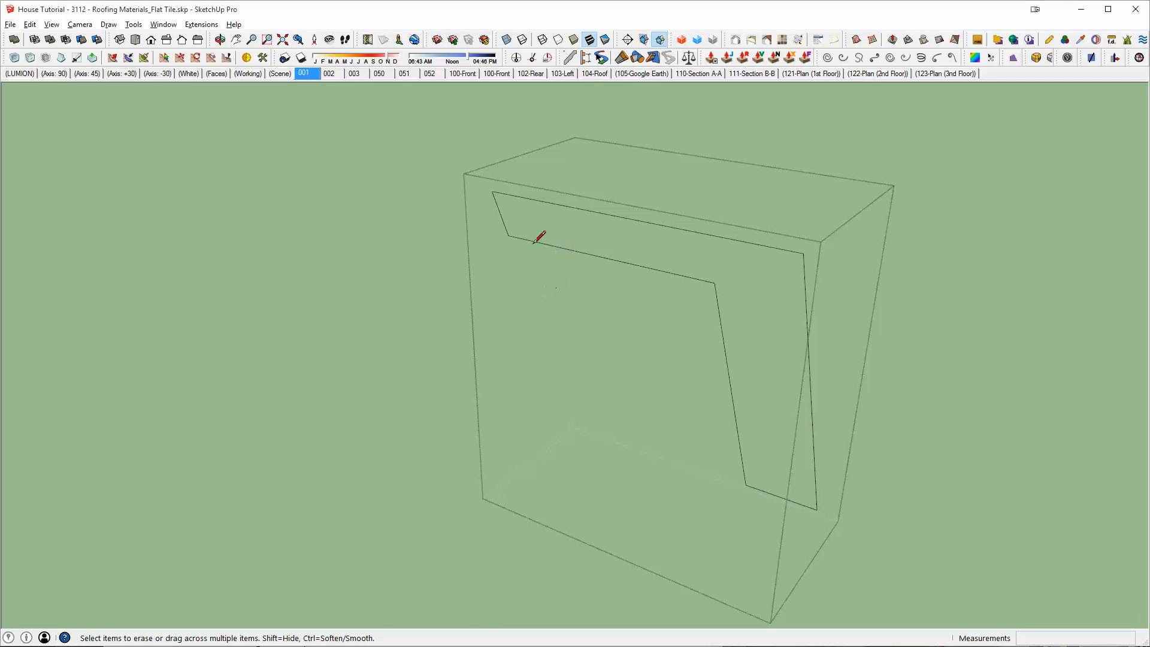
pyautogui.press('l')
pyautogui.click(508, 235)
pyautogui.click(492, 191)
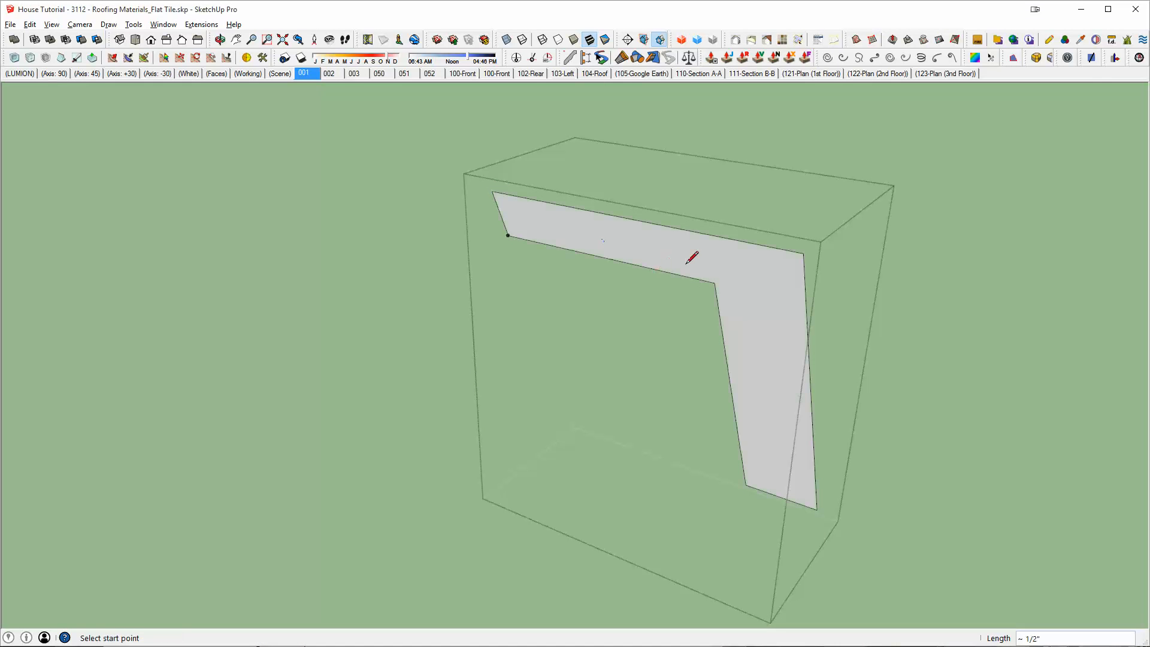
# Extrude the closed L-shaped profile with Push/Pull into a tile along the gable's roof edge
pyautogui.press('p')
pyautogui.click(743, 293)
pyautogui.press('i')
pyautogui.moveTo(770, 255); pyautogui.dragTo(600, 279, button='middle')
pyautogui.scroll(-3, 605, 278)
pyautogui.moveTo(677, 271); pyautogui.dragTo(603, 306, button='middle')
pyautogui.click(904, 210)
# Scale the tile's end face down slightly from its outer corner to taper the tile
pyautogui.press('space')
pyautogui.tripleClick(794, 246)
pyautogui.moveTo(794, 245); pyautogui.dragTo(1099, 263, button='middle')
pyautogui.scroll(-3, 767, 259)
pyautogui.moveTo(767, 260); pyautogui.dragTo(688, 315, button='middle')
pyautogui.scroll(4, 881, 322)
pyautogui.click(735, 348)
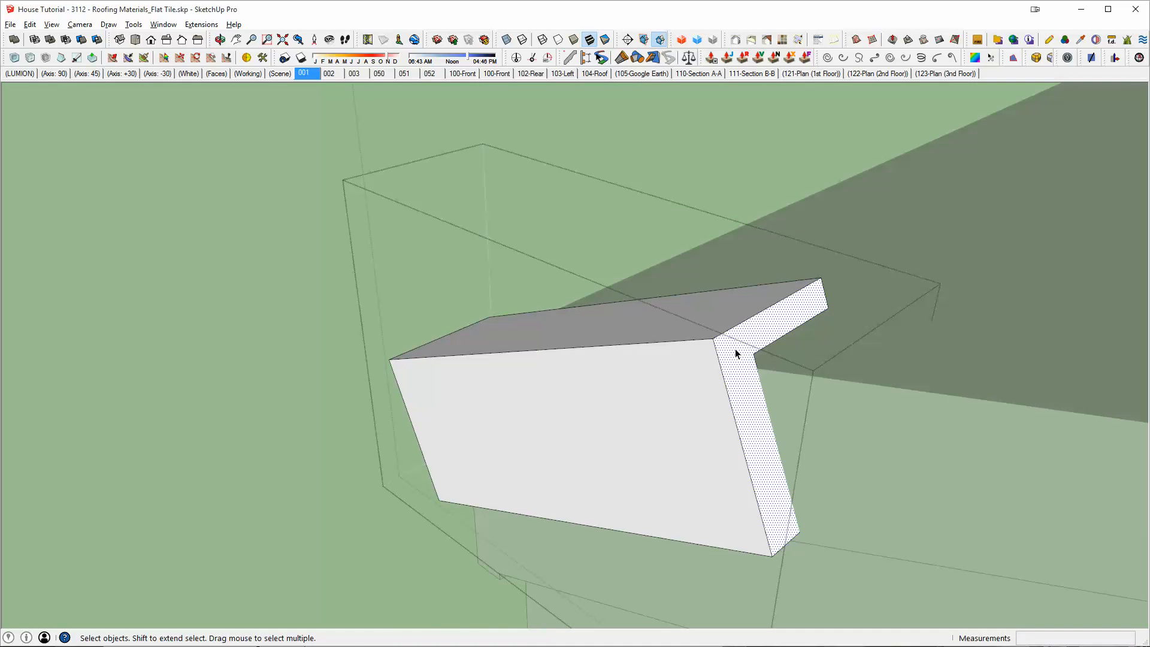
pyautogui.press('s')
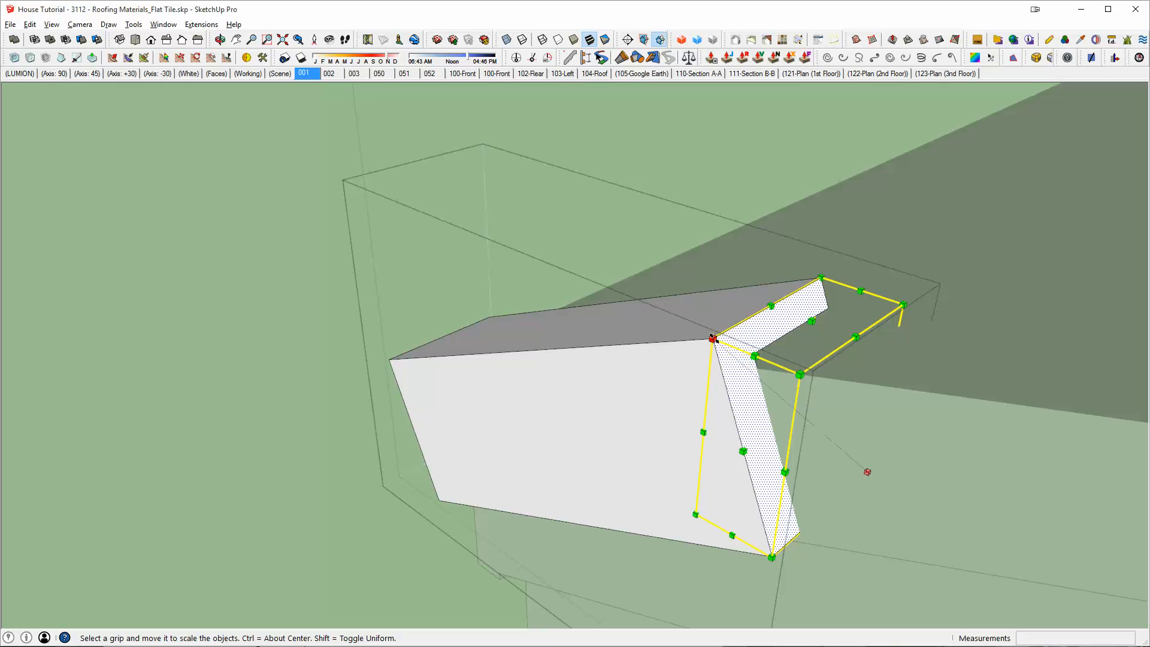
pyautogui.moveTo(712, 339); pyautogui.dragTo(726, 351)
pyautogui.moveTo(726, 351); pyautogui.dragTo(523, 307, button='middle')
pyautogui.moveTo(515, 255); pyautogui.dragTo(465, 304)
pyautogui.press('Escape')
# Make all of the tapered tile's geometry into a component
pyautogui.moveTo(468, 304); pyautogui.dragTo(908, 331, button='middle')
pyautogui.press('space')
pyautogui.doubleClick(851, 343)
pyautogui.tripleClick(851, 343)
pyautogui.press('g')
# Copy the tile up the gable's roof edge, overlapping the first tile's end, and shift the copy by 1/8"
pyautogui.press('m')
pyautogui.click(652, 363)
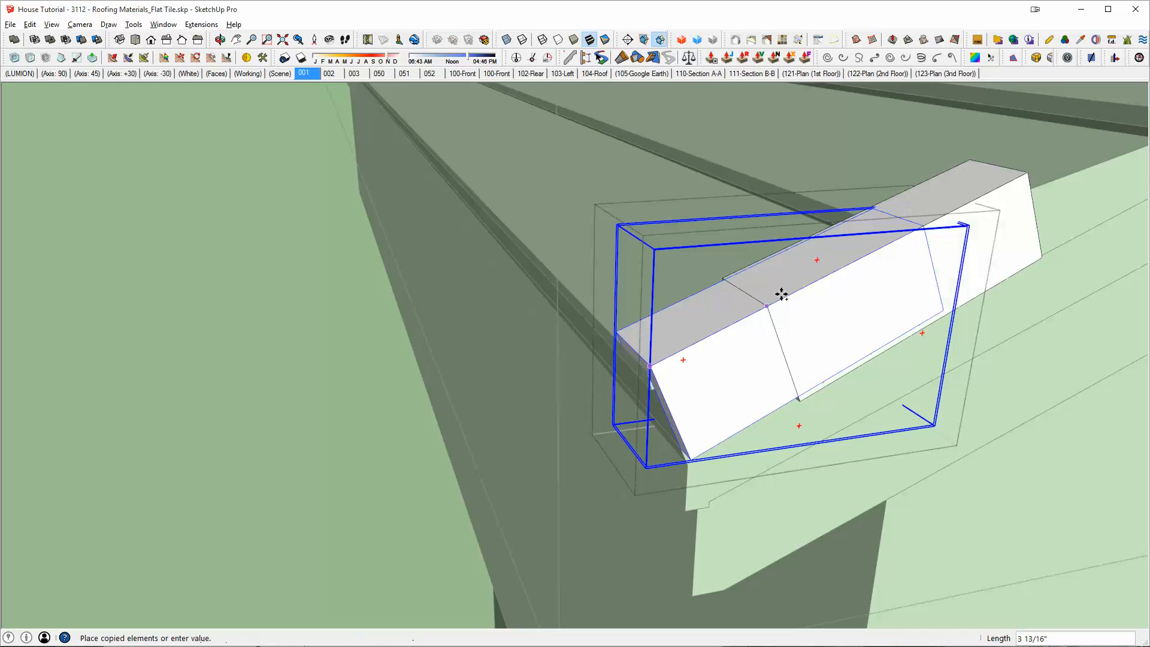
pyautogui.click(901, 239)
pyautogui.scroll(3, 909, 275)
pyautogui.moveTo(909, 277); pyautogui.dragTo(953, 229, button='middle')
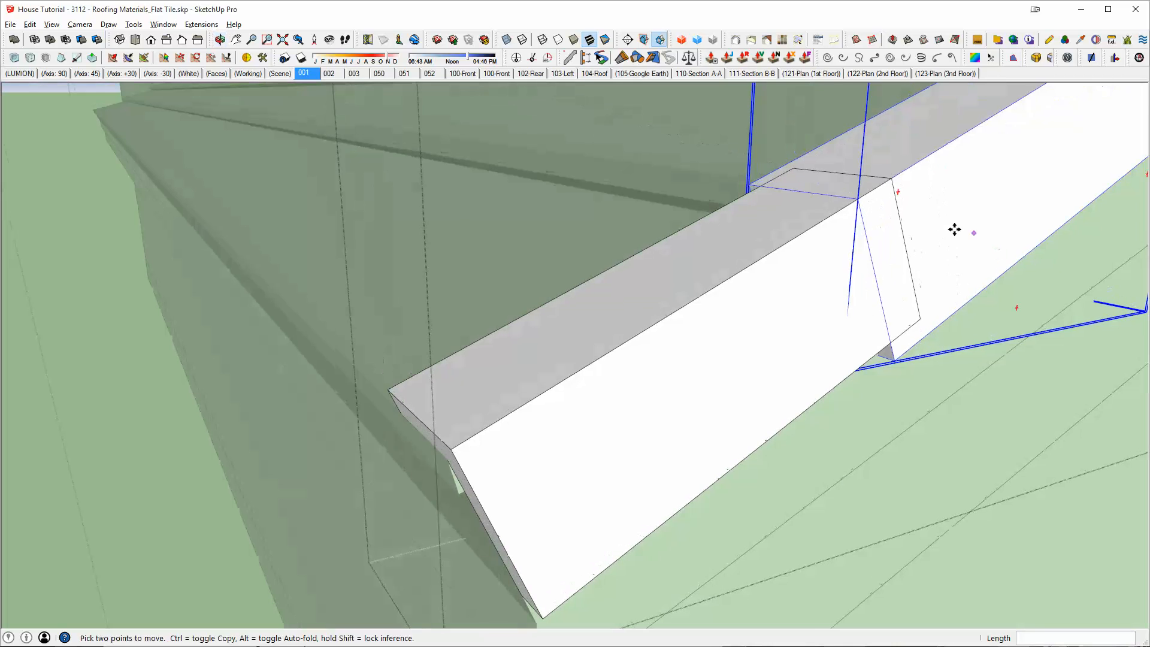
pyautogui.click(951, 229)
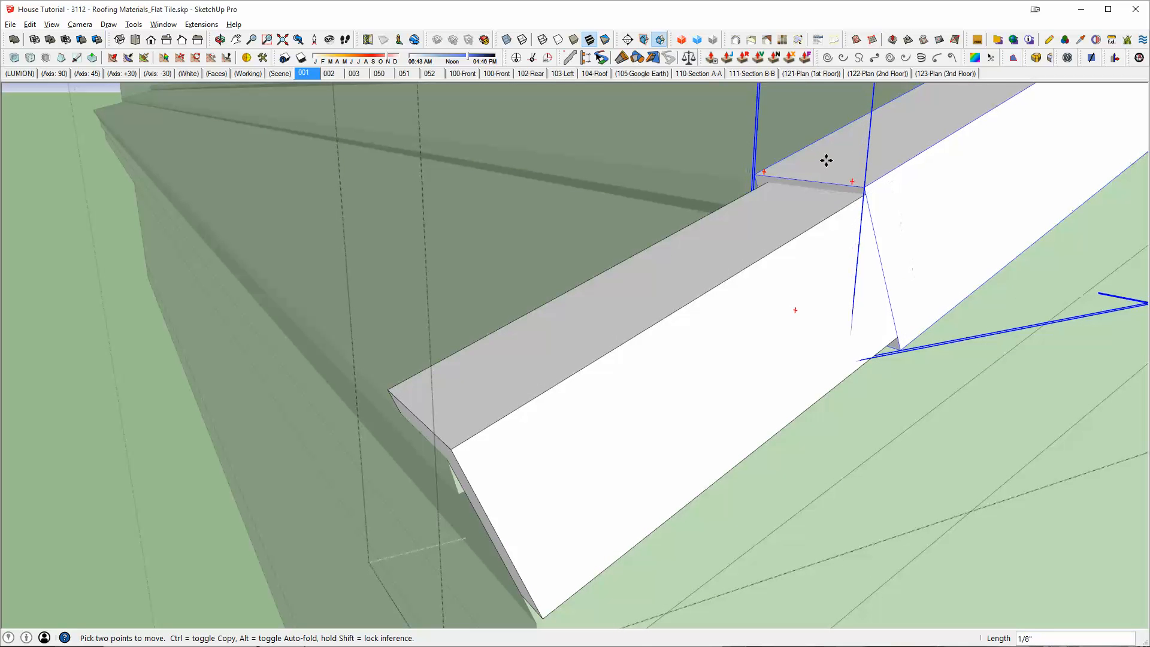
# Shift the copied edge tile by 1/4" where it overlaps the first tile
pyautogui.press('Escape')
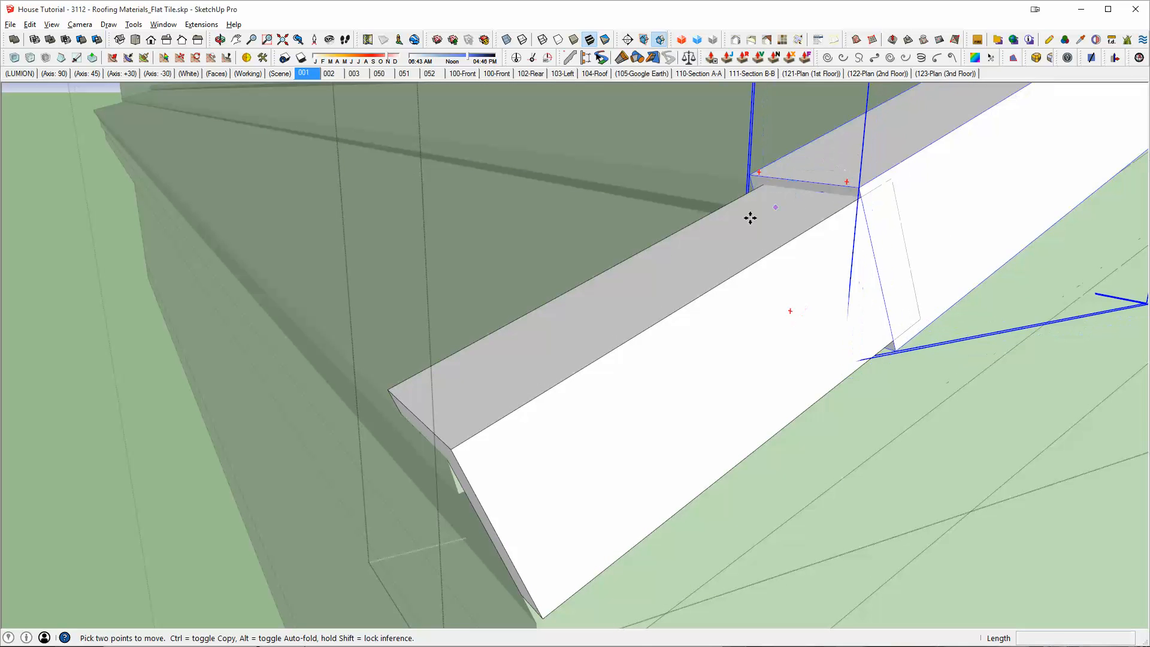
pyautogui.moveTo(482, 411); pyautogui.dragTo(670, 418, button='middle')
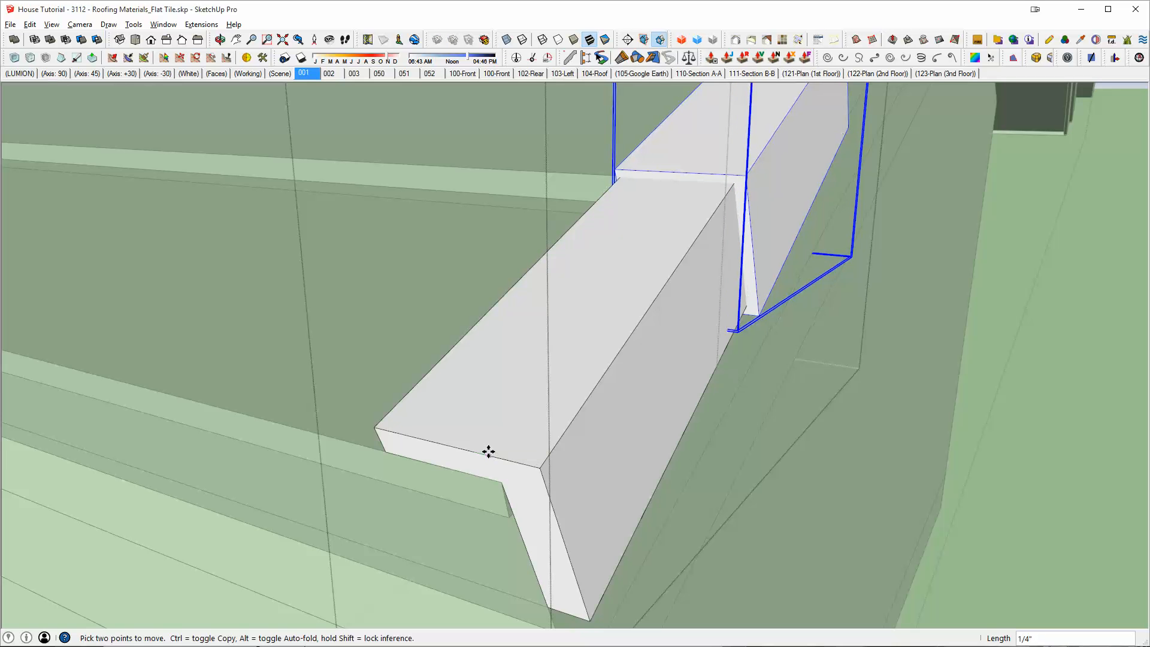
pyautogui.moveTo(487, 451); pyautogui.dragTo(808, 223, button='middle')
# Try to copy the second edge tile 8 1/8" up the gable's roof edge and repeat it 20 times
pyautogui.press('m')
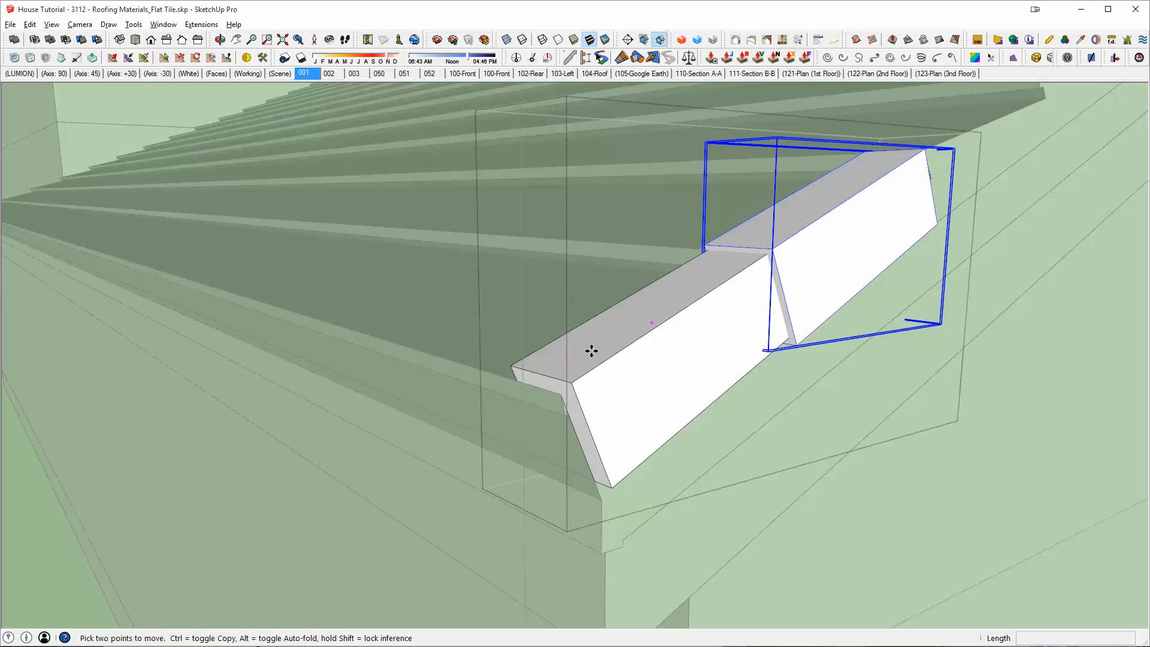
pyautogui.click(575, 381)
pyautogui.click(768, 244)
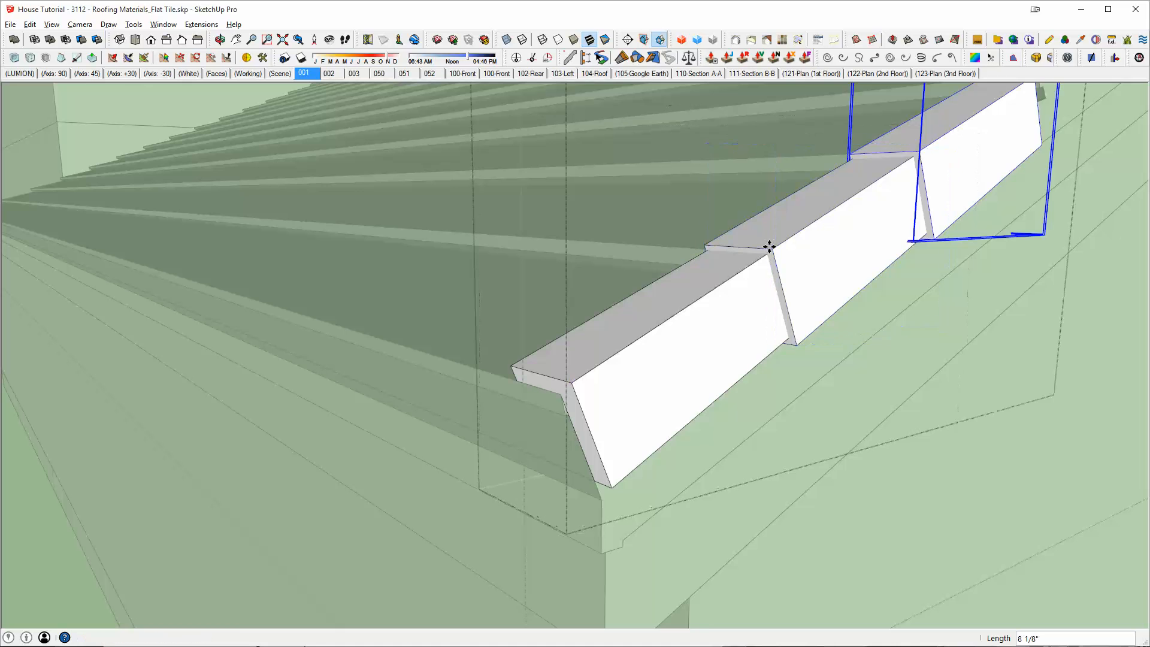
pyautogui.moveTo(770, 244); pyautogui.dragTo(637, 360, button='middle')
pyautogui.scroll(-6, 683, 339)
pyautogui.write('20x')
pyautogui.press('Return')
pyautogui.hotkey('ctrl', 't')
pyautogui.moveTo(729, 321); pyautogui.dragTo(783, 373, button='middle')
pyautogui.moveTo(785, 205)
pyautogui.mouseDown(button='middle')
pyautogui.moveTo(847, 192)
pyautogui.moveTo(873, 162)
pyautogui.moveTo(811, 223)
pyautogui.moveTo(869, 234)
pyautogui.mouseUp(button='middle')
pyautogui.press('e')
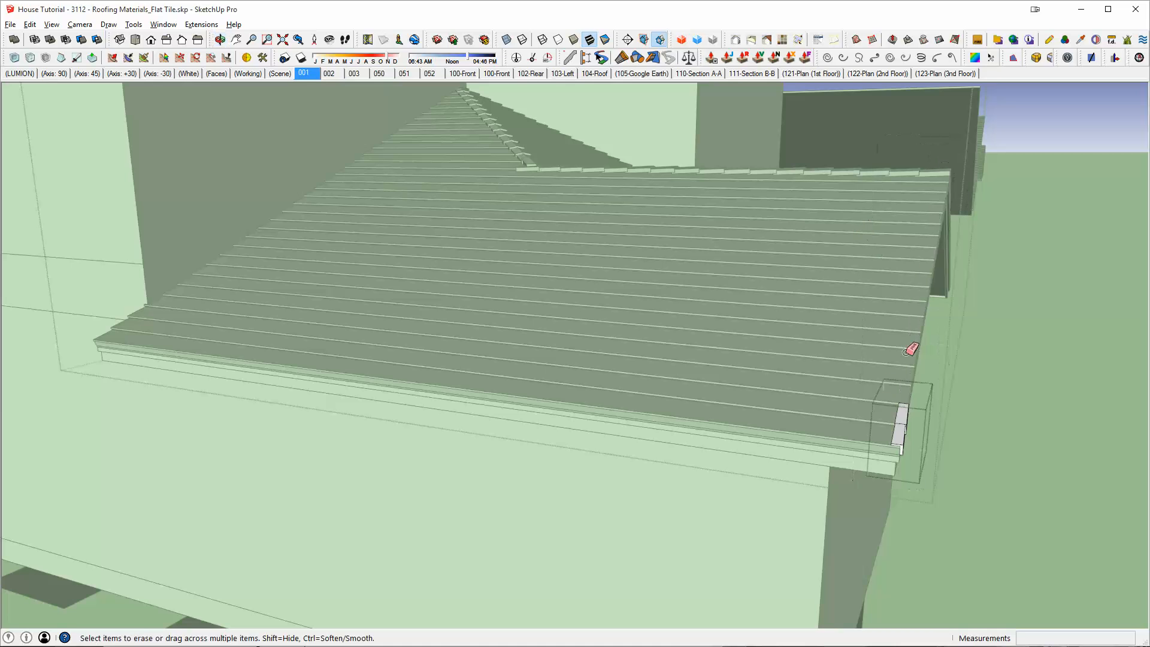
pyautogui.scroll(5, 907, 424)
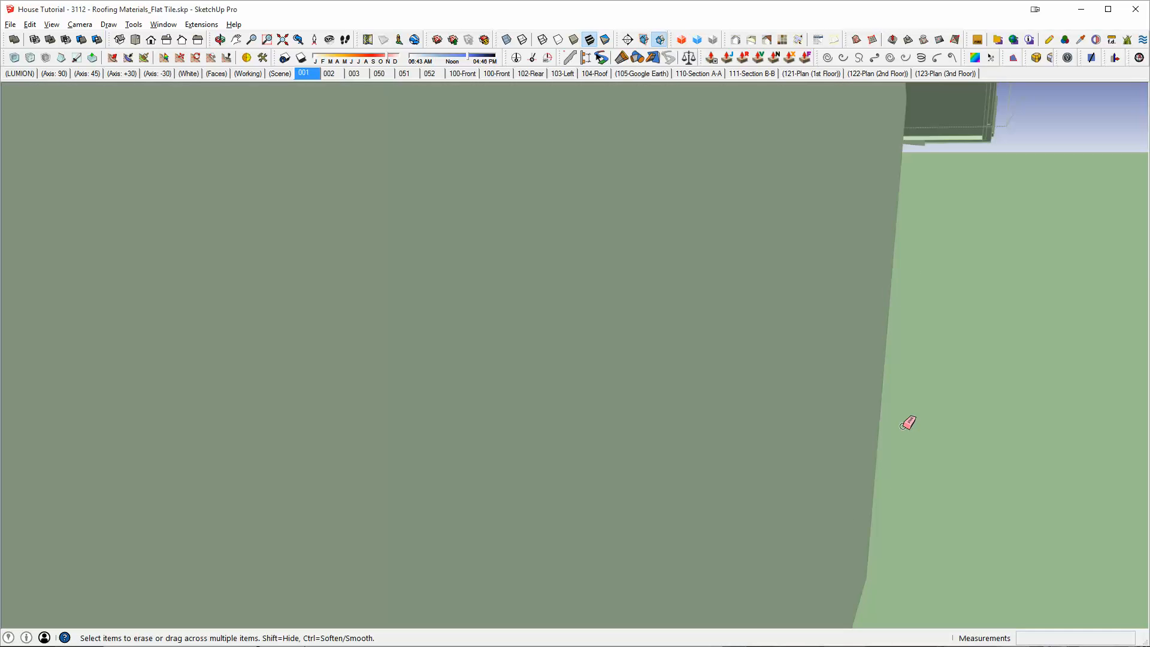
pyautogui.scroll(-6, 867, 411)
pyautogui.scroll(3, 842, 397)
pyautogui.moveTo(842, 398); pyautogui.dragTo(908, 369, button='middle')
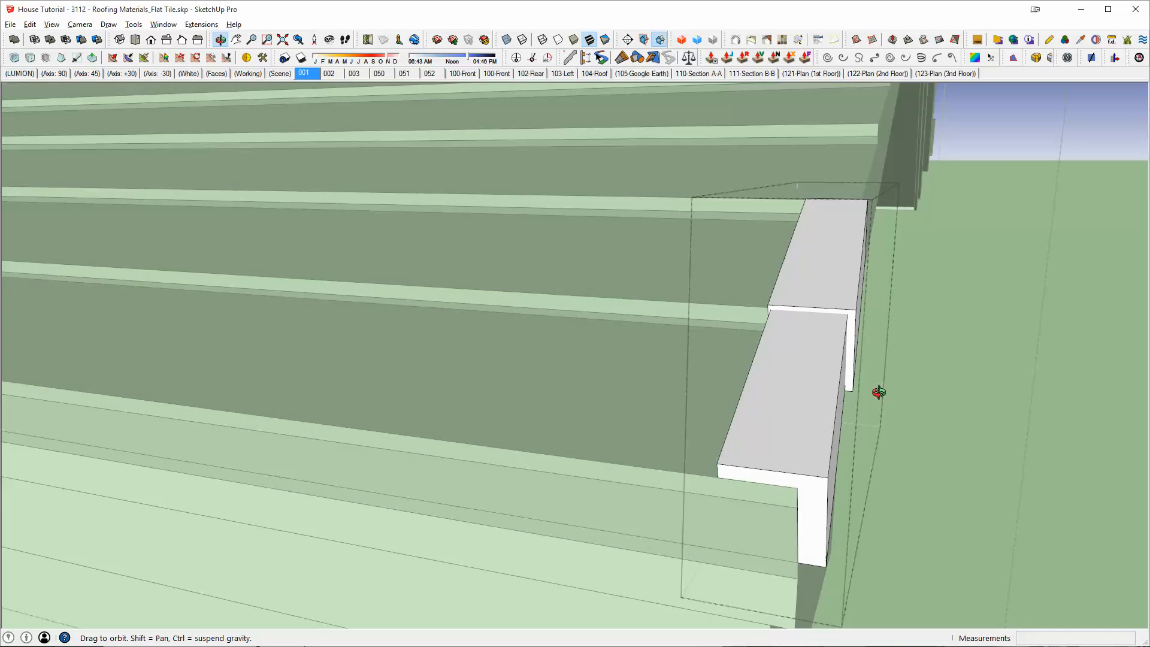
# Copy the first edge tile 8 1/8" up the gable, from its front outer corner to the second tile's matching corner
pyautogui.press('space')
pyautogui.click(811, 367)
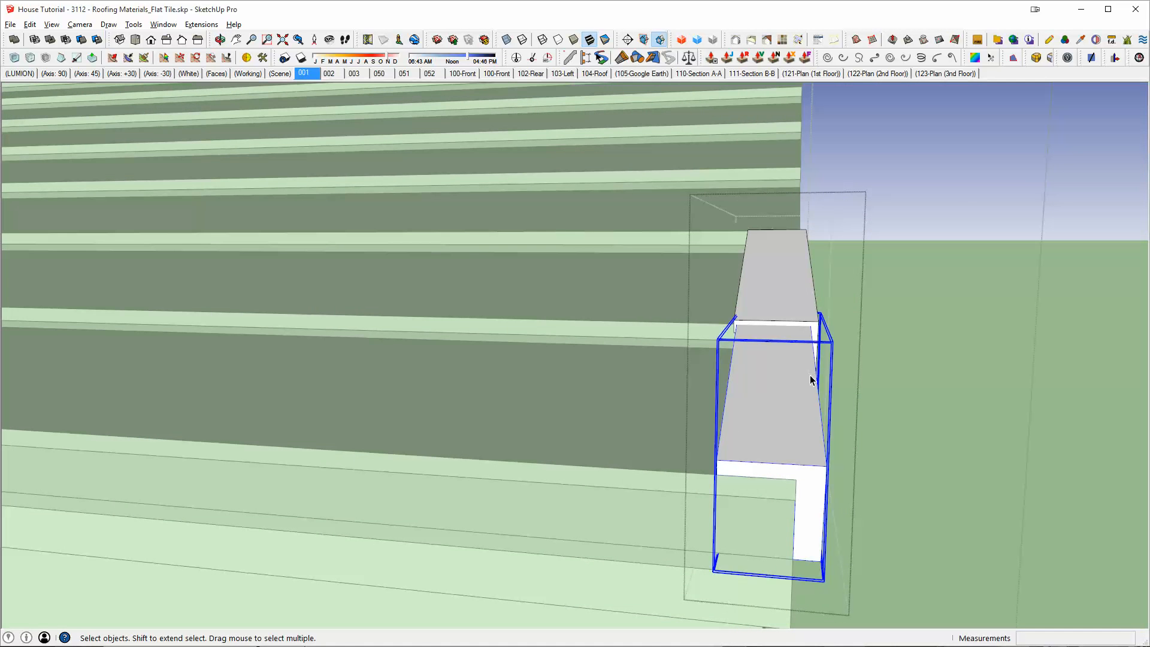
pyautogui.press('m')
pyautogui.click(826, 467)
pyautogui.press('ctrl')
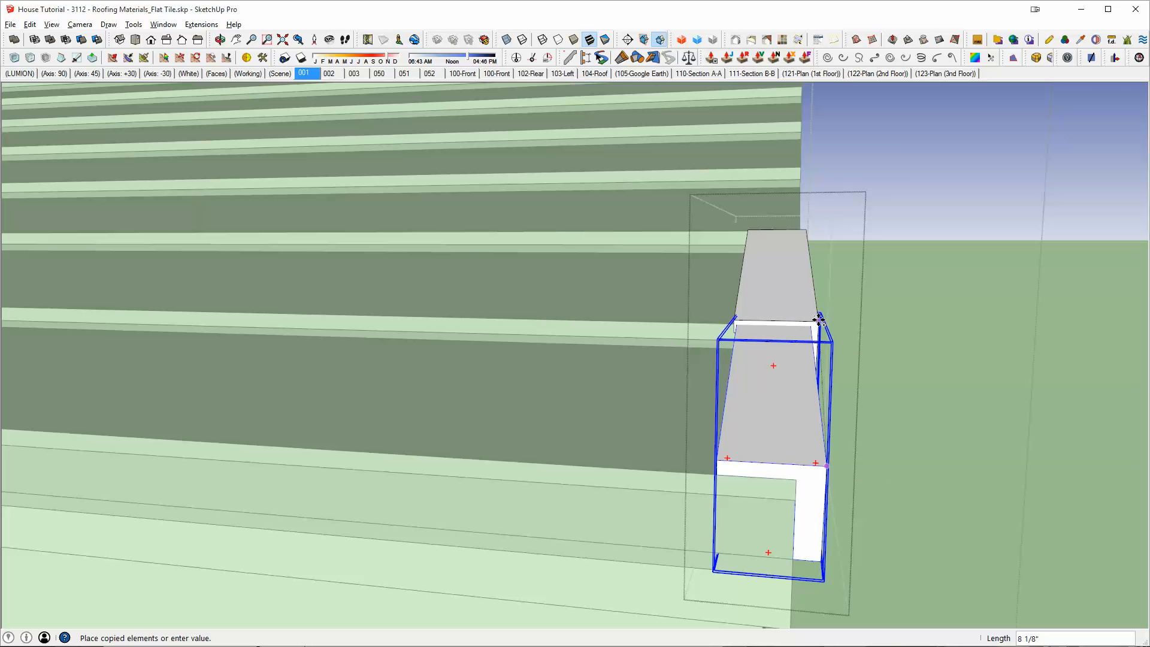
pyautogui.click(818, 322)
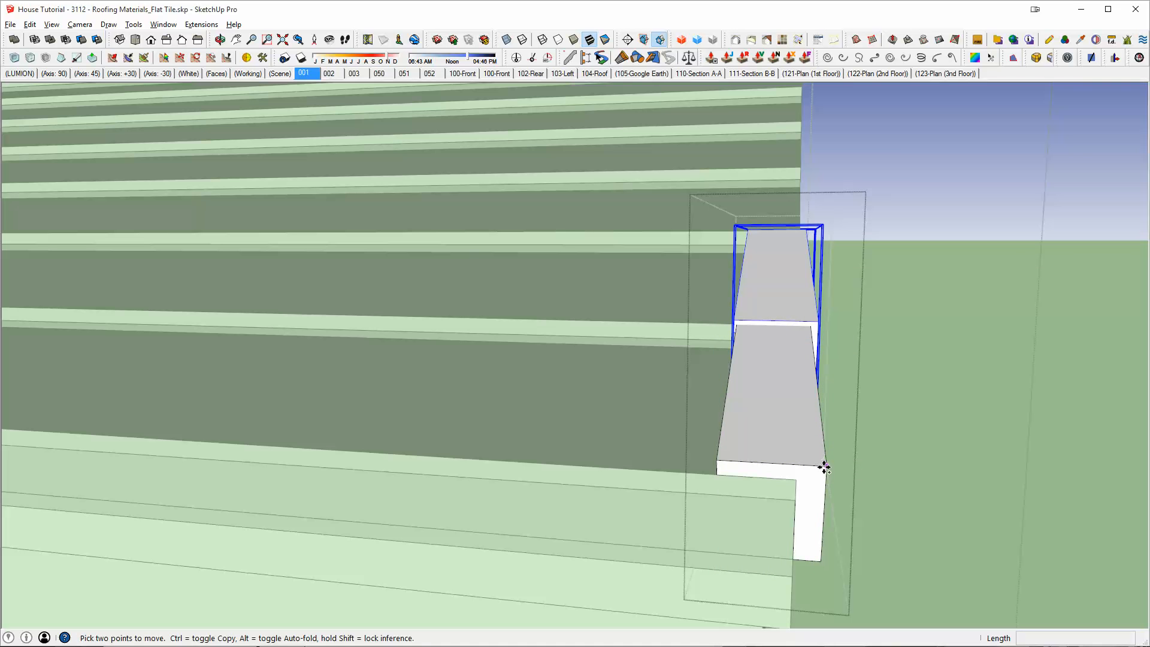
# Place the next edge tile 8 1/8" further up the gable's roof edge and array it 20 times
pyautogui.click(825, 467)
pyautogui.click(818, 323)
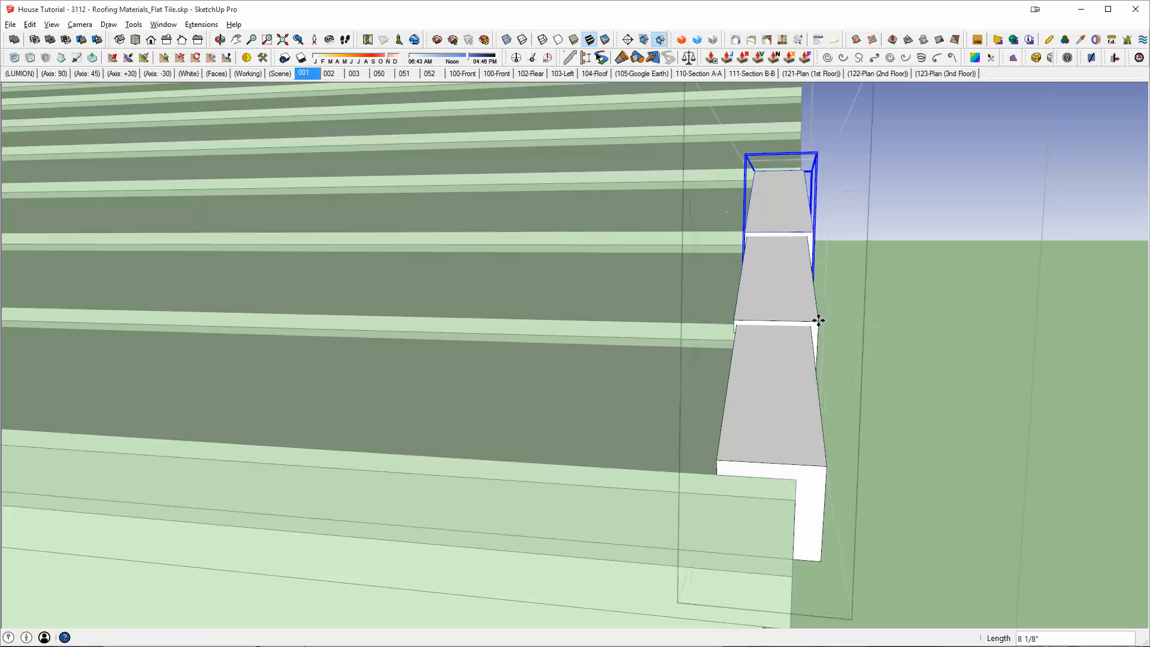
pyautogui.scroll(-5, 816, 318)
pyautogui.write('20')
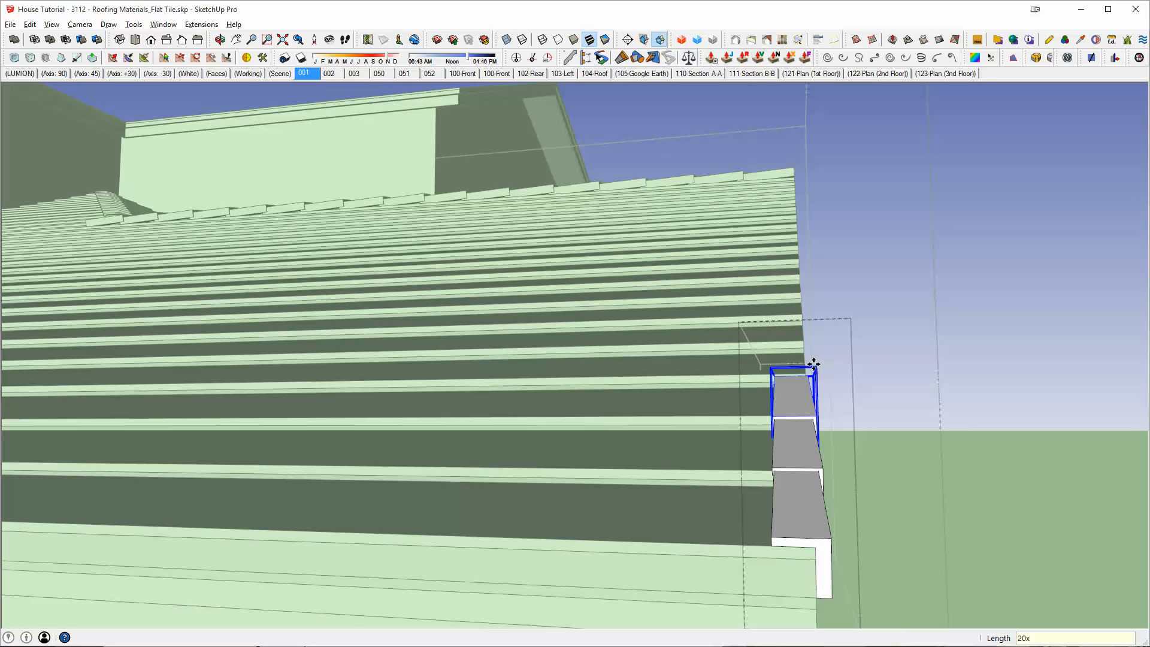
pyautogui.write('x')
pyautogui.press('Return')
# Rotate the whole row of edge tiles in plan about the lowest tile by 0.5° to follow the gable edge
pyautogui.press('space')
pyautogui.moveTo(790, 343); pyautogui.dragTo(698, 505, button='middle')
pyautogui.press('q')
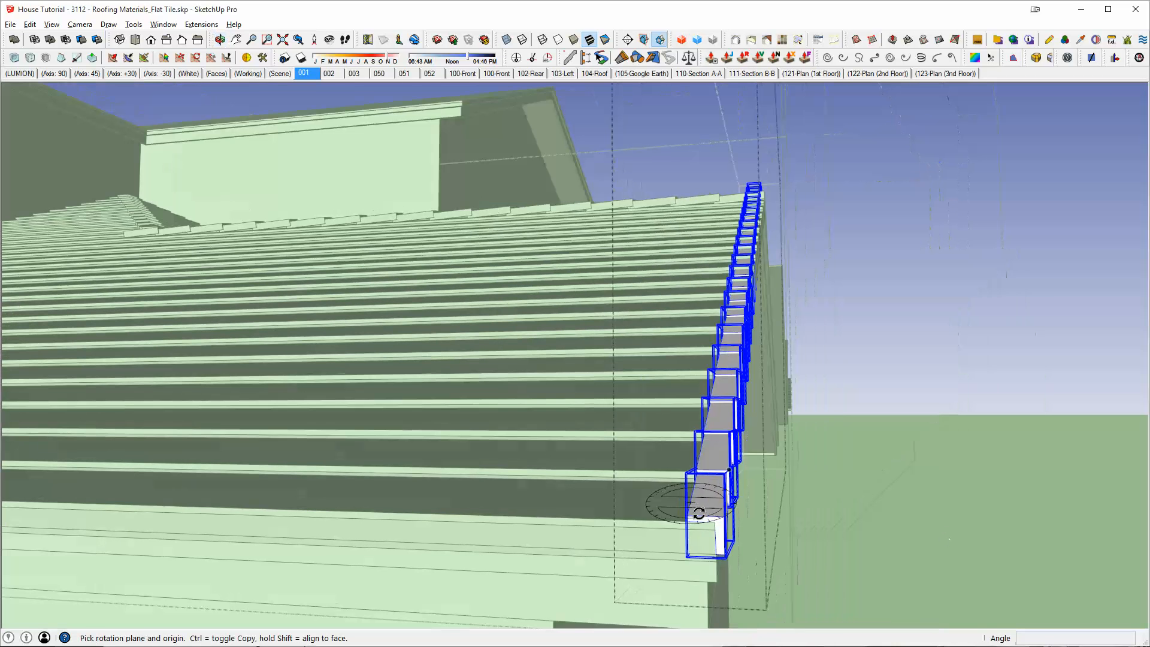
pyautogui.click(693, 500)
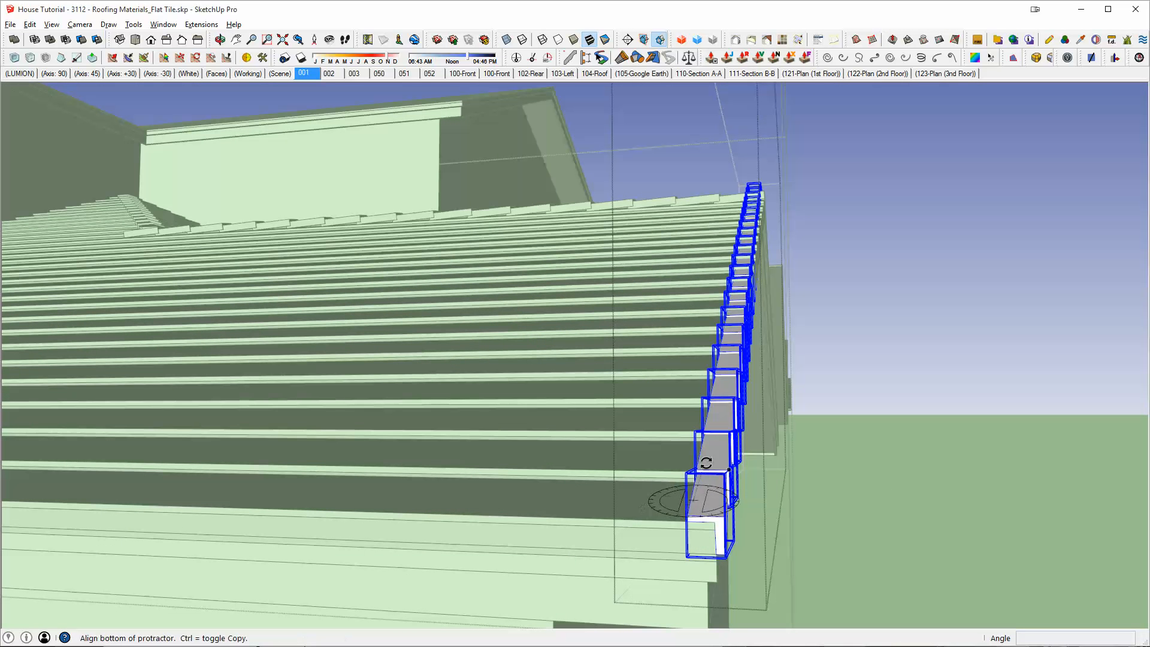
pyautogui.click(707, 454)
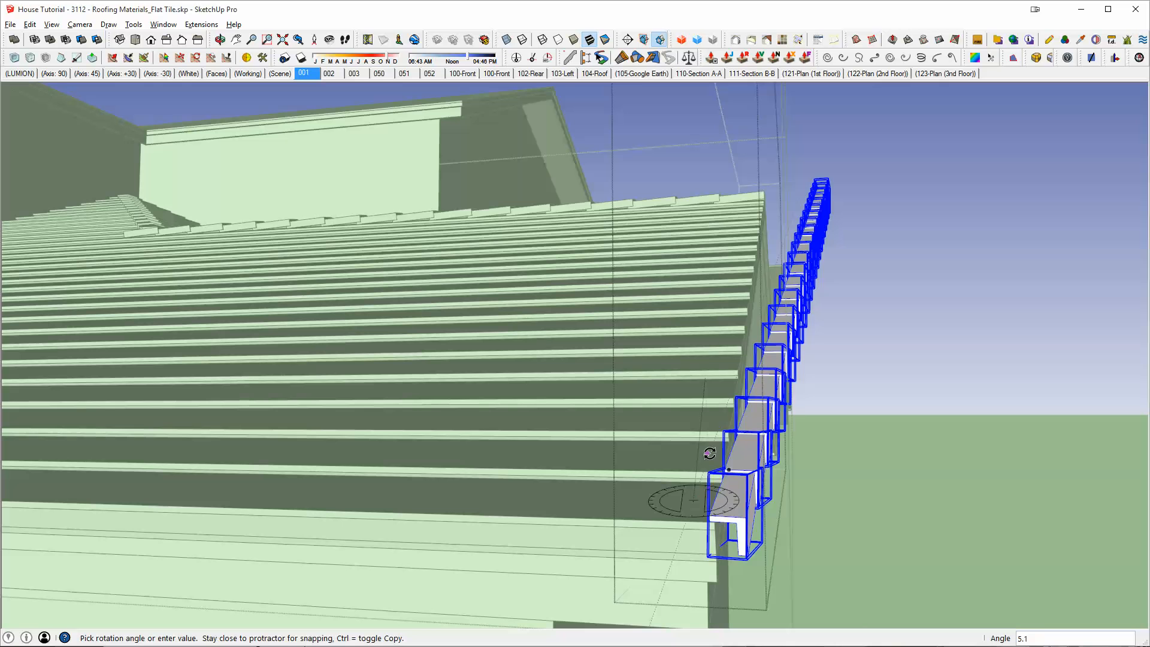
pyautogui.write('2')
pyautogui.press('Return')
pyautogui.write('1')
pyautogui.press('Return')
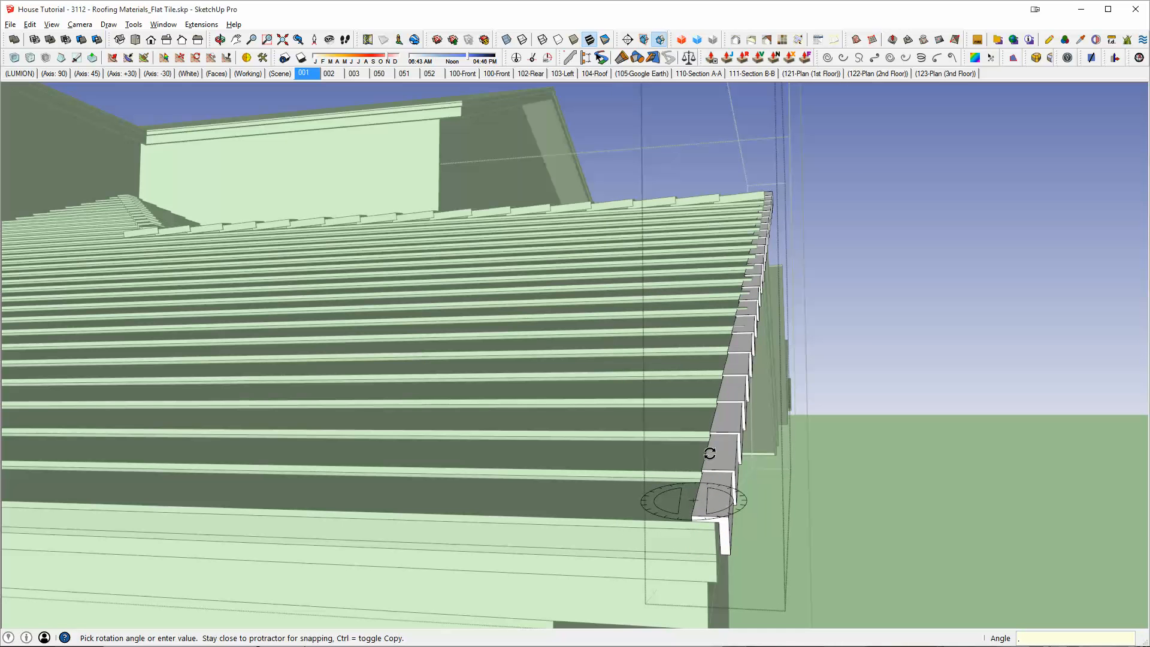
pyautogui.write('.5')
pyautogui.press('Return')
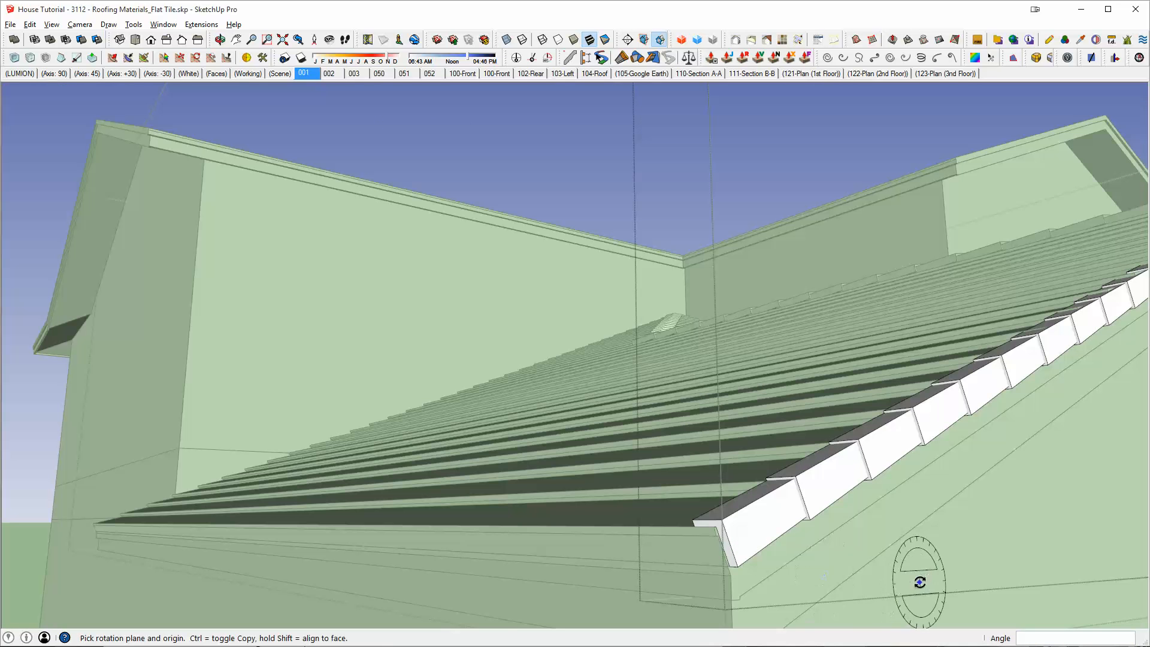
# Rotate the row of edge tiles in the gable's vertical plane about the lowest tile's corner, with a final angle of -1°
pyautogui.click(722, 520)
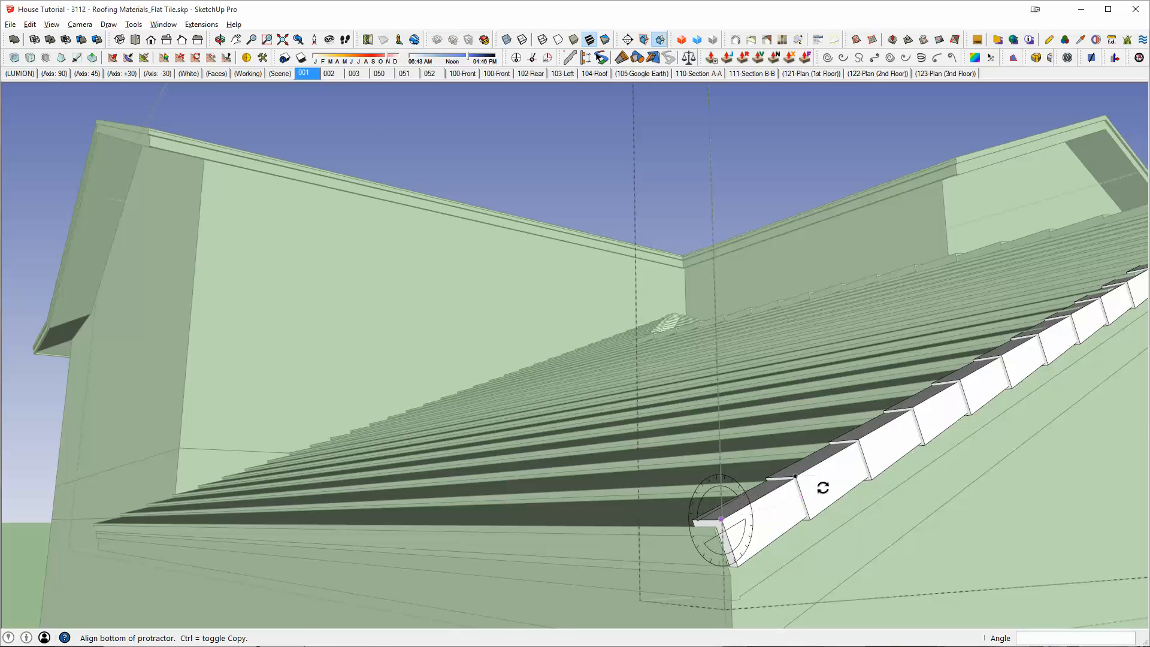
pyautogui.click(795, 476)
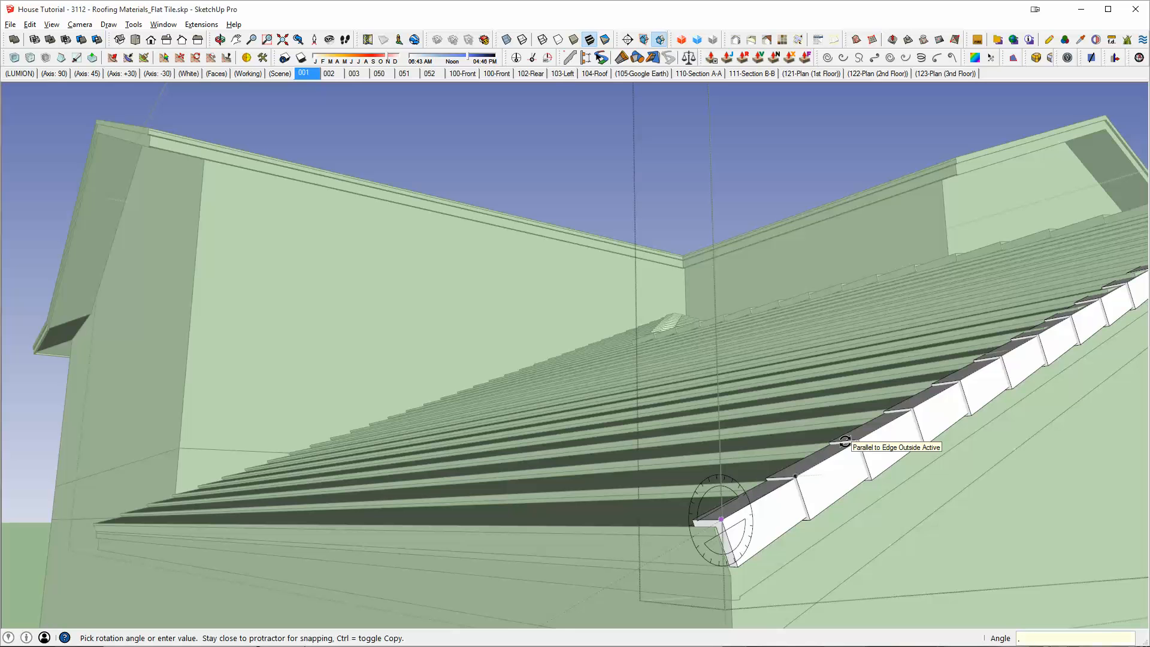
pyautogui.write('.5')
pyautogui.press('Return')
pyautogui.moveTo(848, 440); pyautogui.dragTo(511, 465, button='middle')
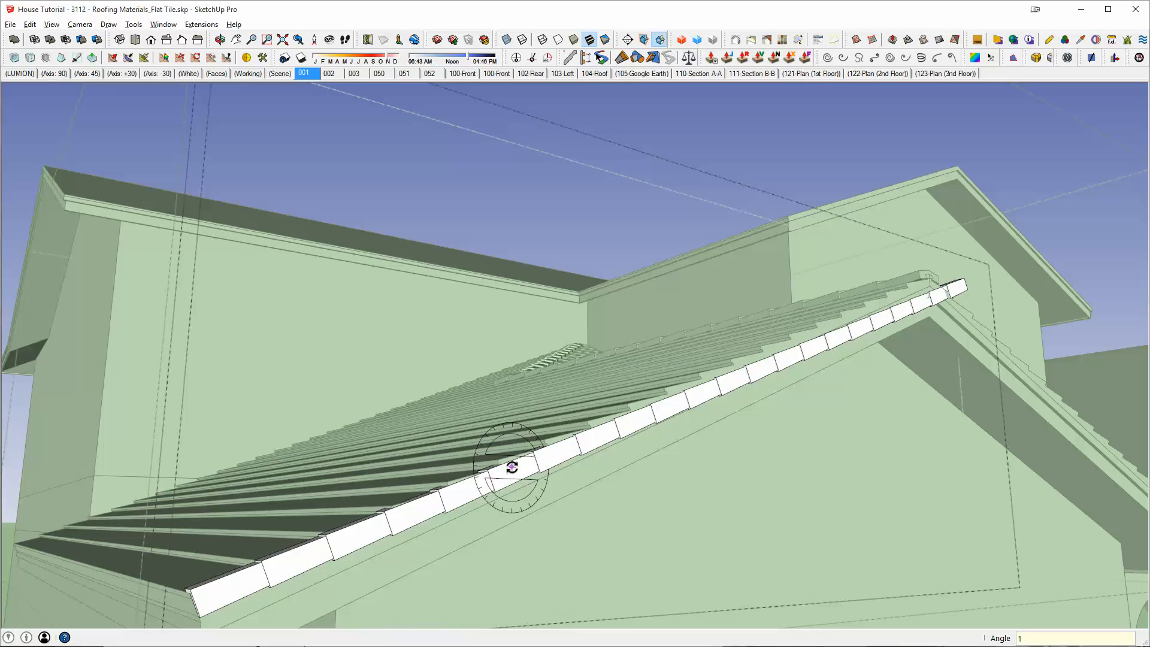
pyautogui.write('-2')
pyautogui.press('Return')
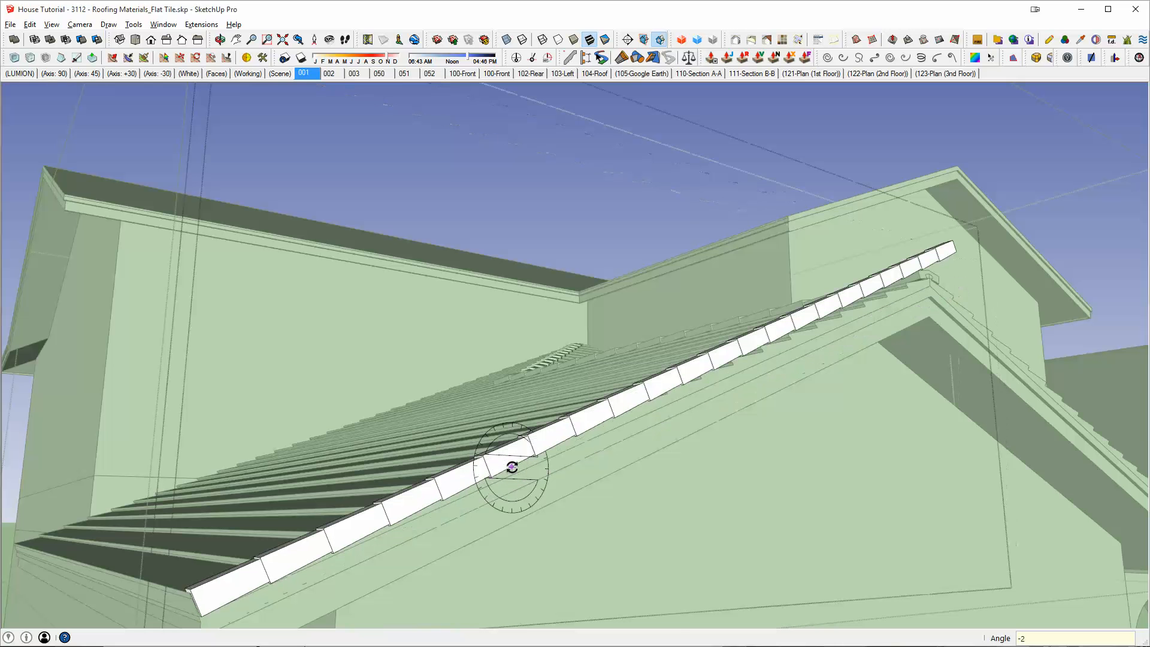
pyautogui.write('-1')
pyautogui.press('Return')
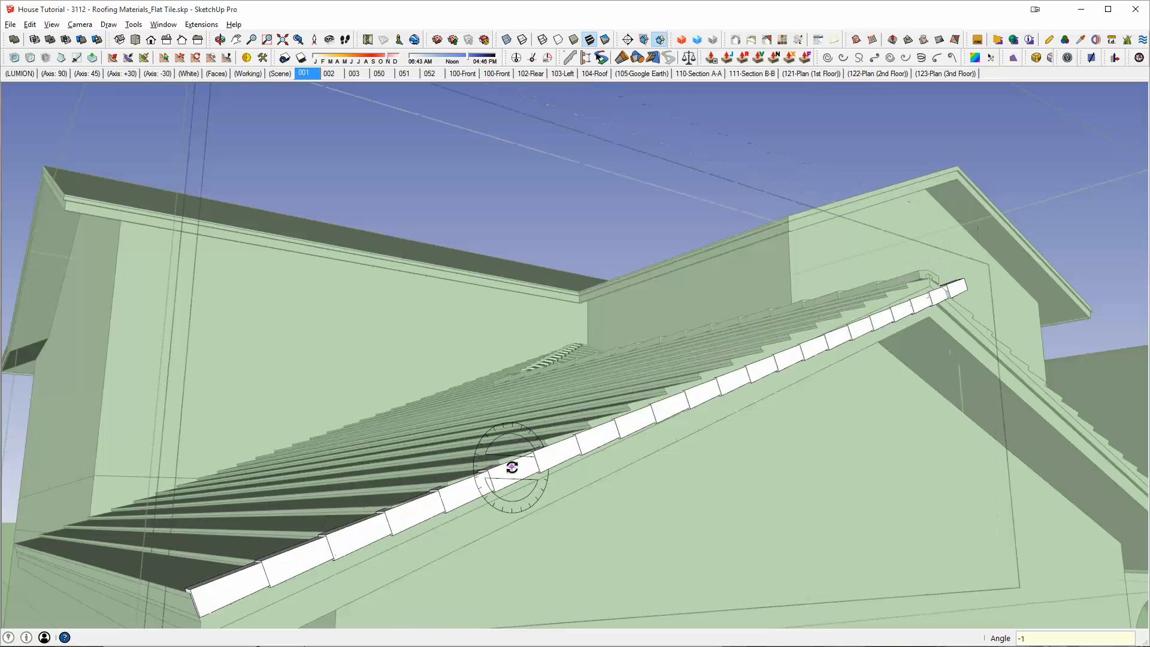
pyautogui.write('-1')
pyautogui.press('Return')
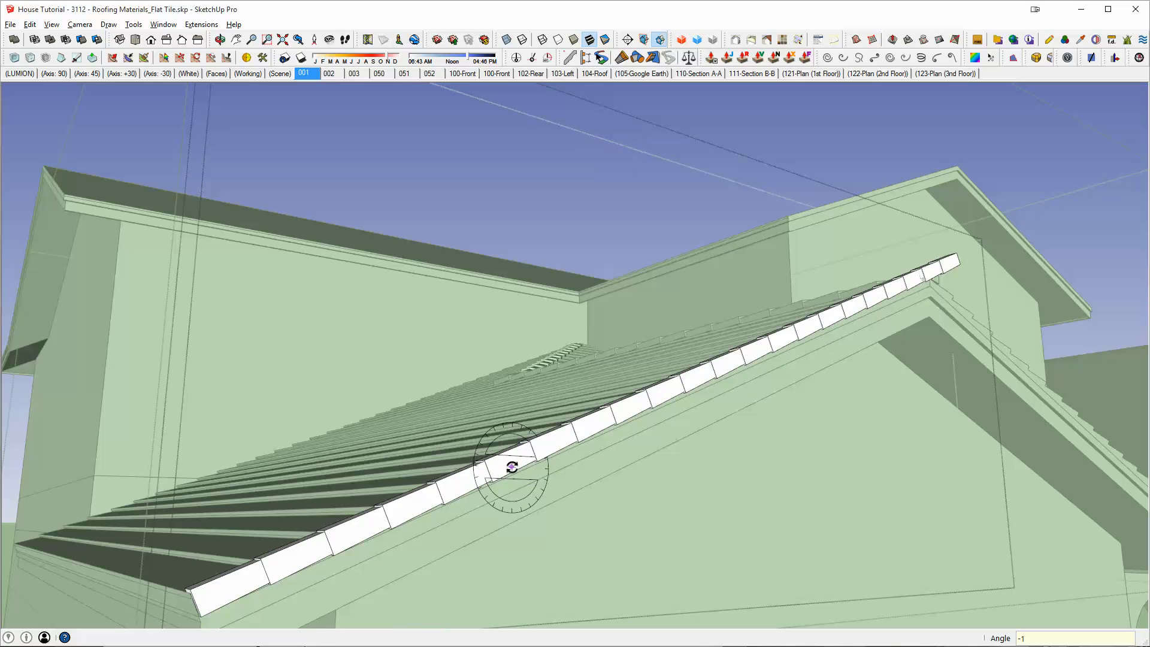
# Erase the surplus edge tiles extending past the ridge and close the group being edited
pyautogui.moveTo(731, 418); pyautogui.dragTo(834, 334, button='middle')
pyautogui.press('e')
pyautogui.moveTo(939, 310); pyautogui.dragTo(603, 452, button='middle')
pyautogui.press('space')
pyautogui.moveTo(969, 442); pyautogui.dragTo(868, 337, button='middle')
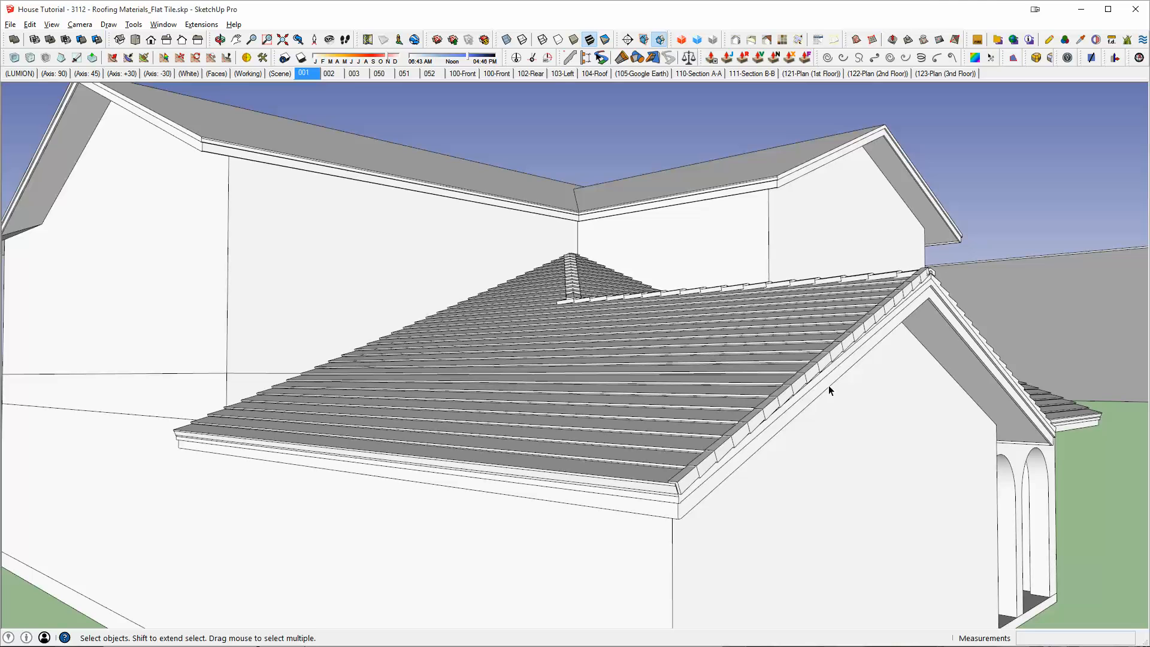
# Hide the flat-tile groups that cover the house's upper roof
pyautogui.moveTo(824, 372); pyautogui.dragTo(763, 393, button='middle')
pyautogui.moveTo(830, 375); pyautogui.dragTo(550, 334, button='middle')
pyautogui.moveTo(645, 403); pyautogui.dragTo(601, 271, button='middle')
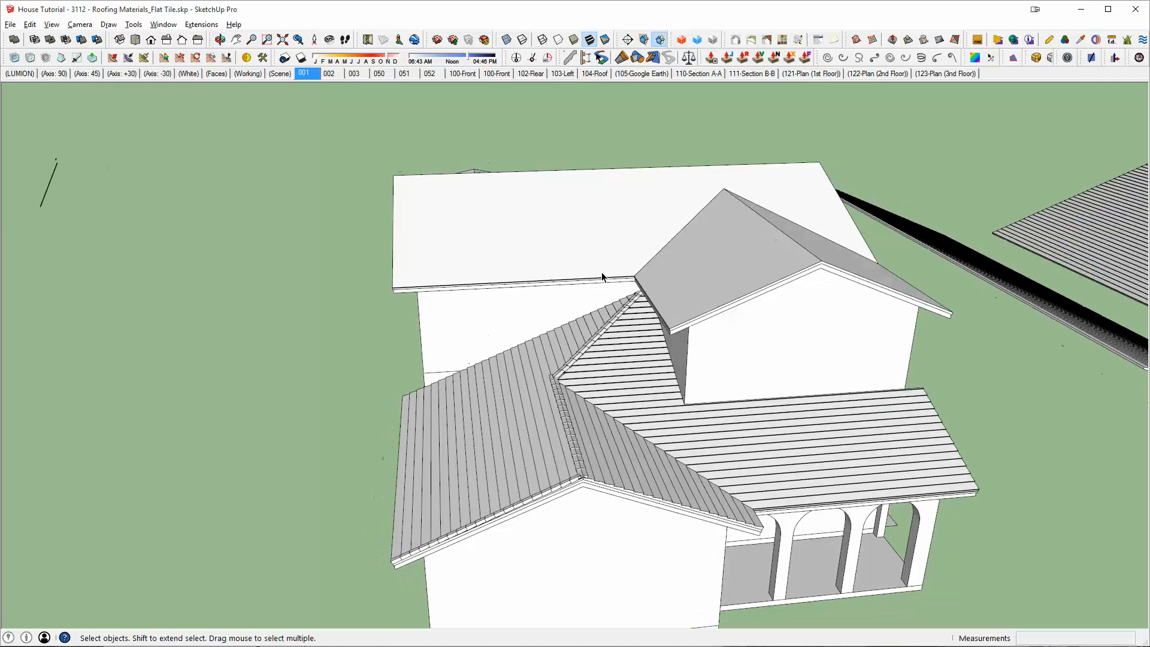
pyautogui.moveTo(871, 198); pyautogui.dragTo(718, 343, button='middle')
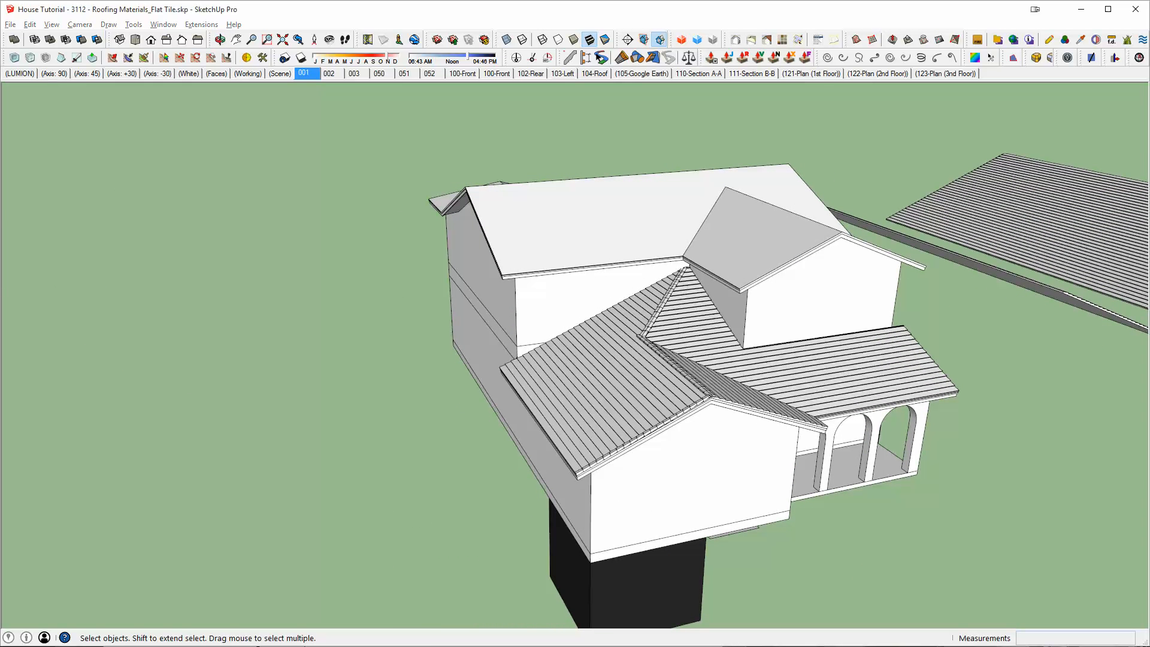
pyautogui.scroll(-5, 810, 398)
pyautogui.moveTo(893, 300); pyautogui.dragTo(850, 300, button='middle')
pyautogui.click(820, 303)
pyautogui.rightClick(813, 321)
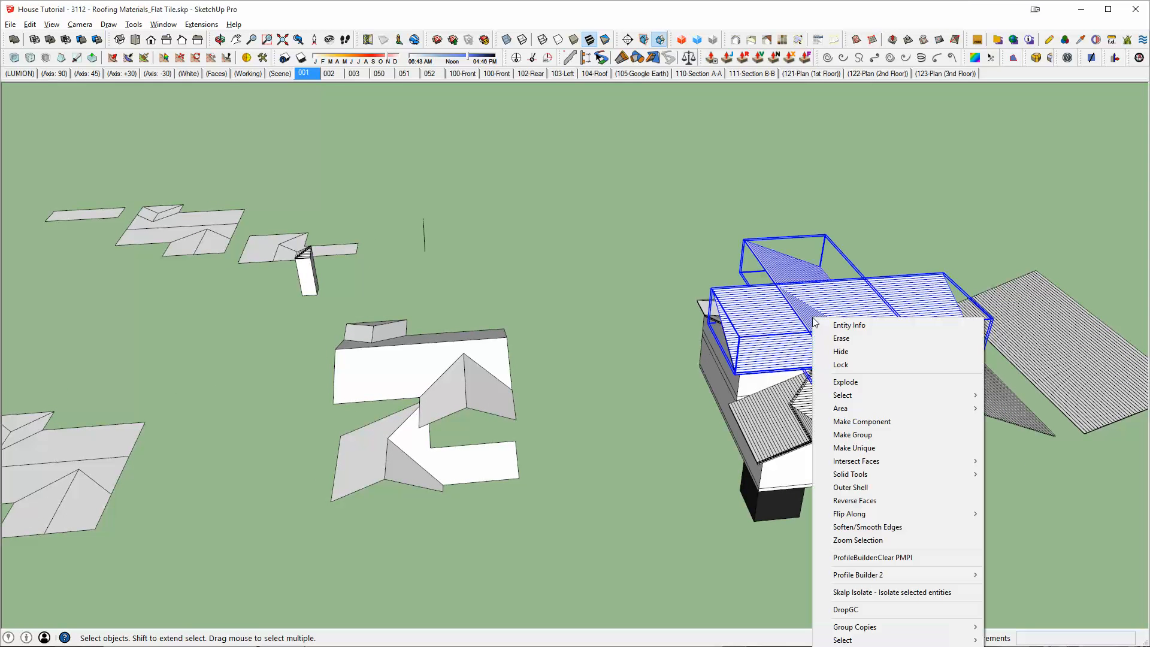
pyautogui.click(842, 351)
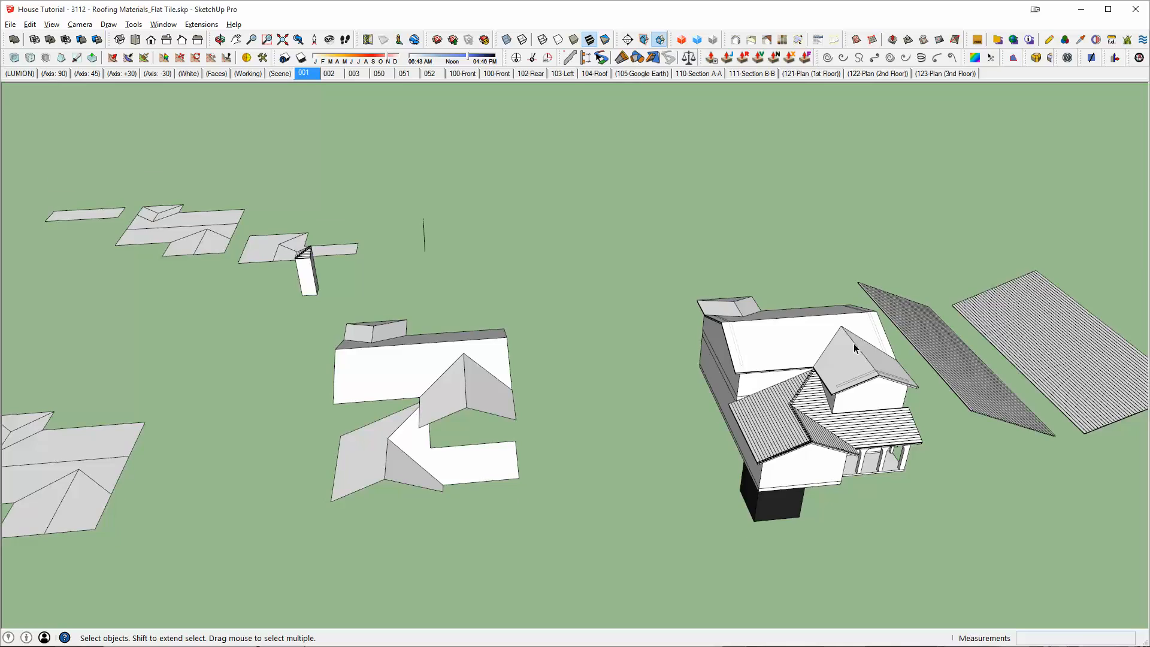
# Examine the tiled lower roof, its ridge caps and gable edge, and the untiled upper roof from several angles
pyautogui.scroll(3, 843, 400)
pyautogui.moveTo(843, 400); pyautogui.dragTo(542, 338, button='middle')
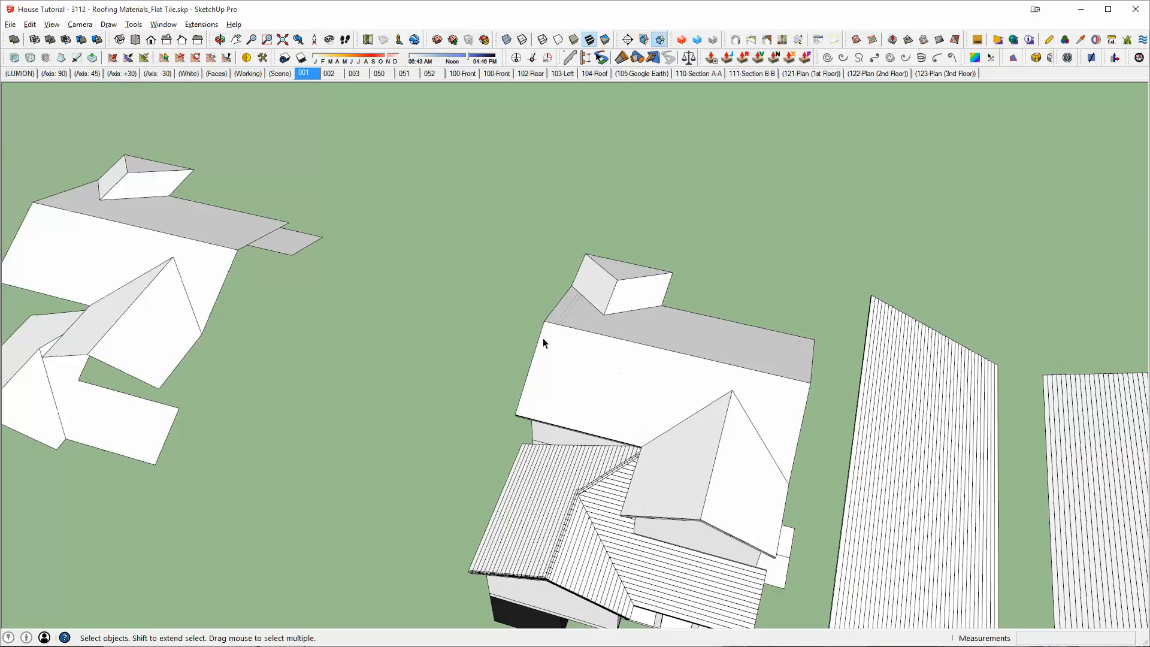
pyautogui.moveTo(748, 426); pyautogui.dragTo(752, 372, button='middle')
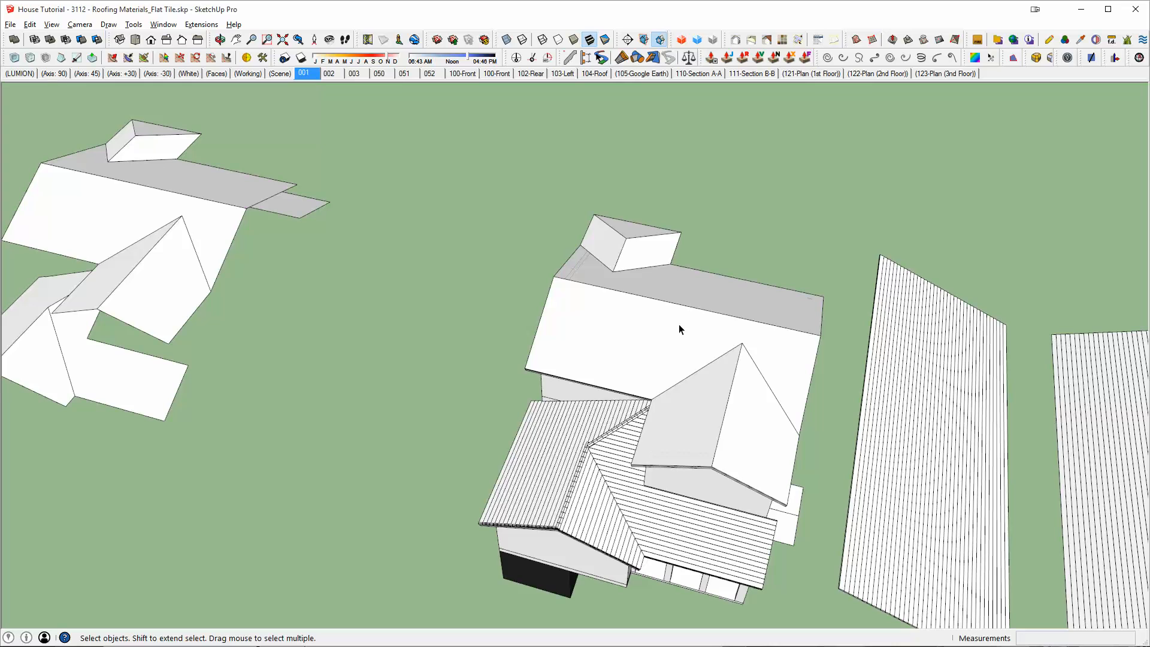
pyautogui.moveTo(678, 328); pyautogui.dragTo(730, 368, button='middle')
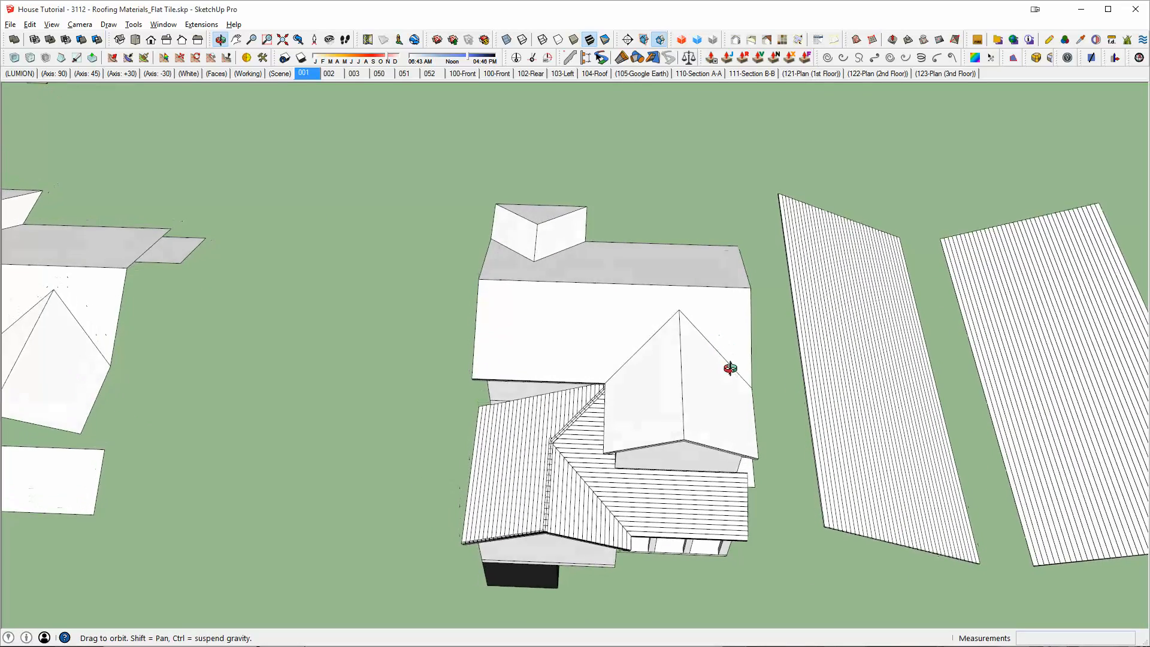
pyautogui.scroll(2, 635, 300)
pyautogui.moveTo(642, 380); pyautogui.dragTo(696, 303, button='middle')
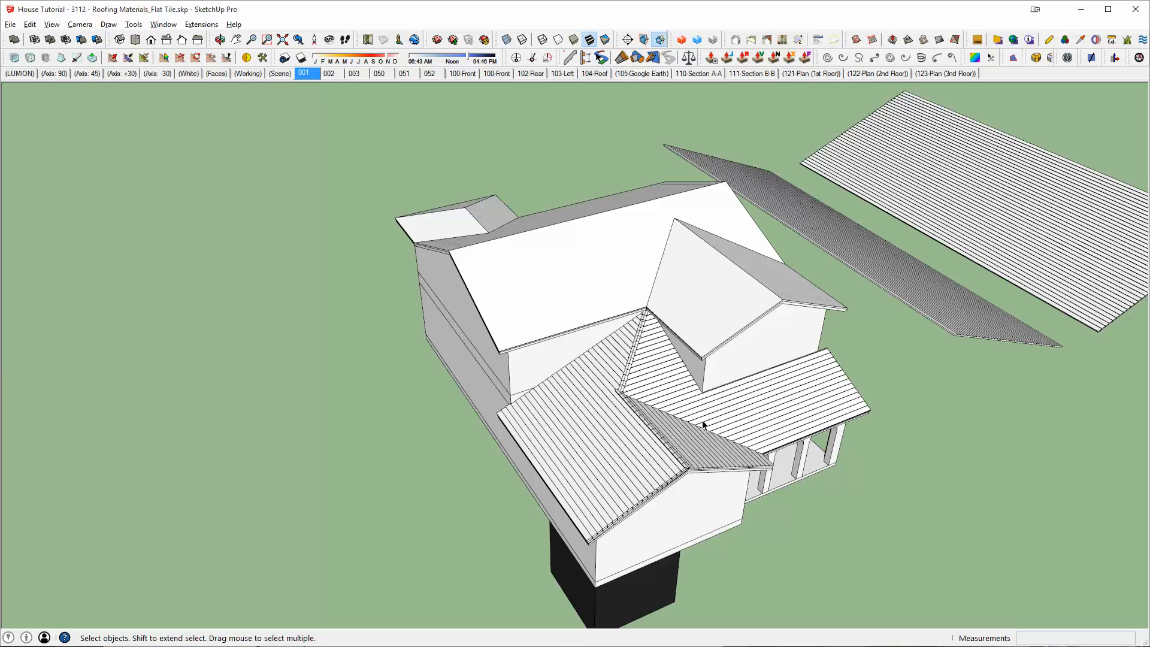
pyautogui.moveTo(703, 425); pyautogui.dragTo(679, 430, button='middle')
pyautogui.scroll(3, 623, 383)
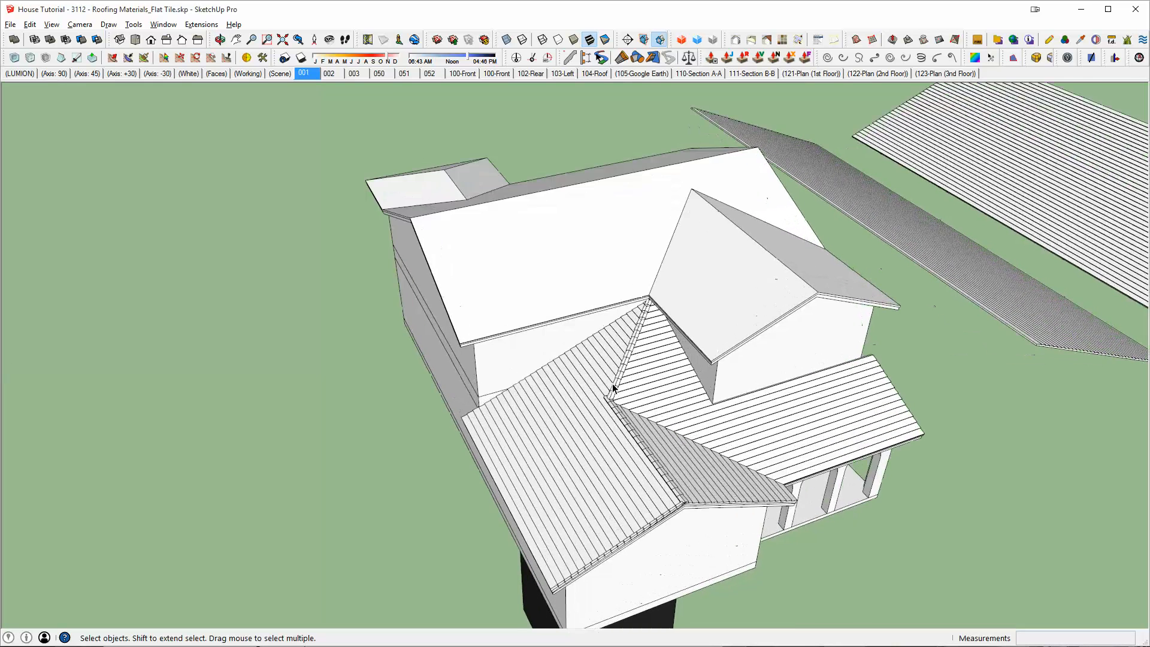
pyautogui.scroll(-2, 754, 502)
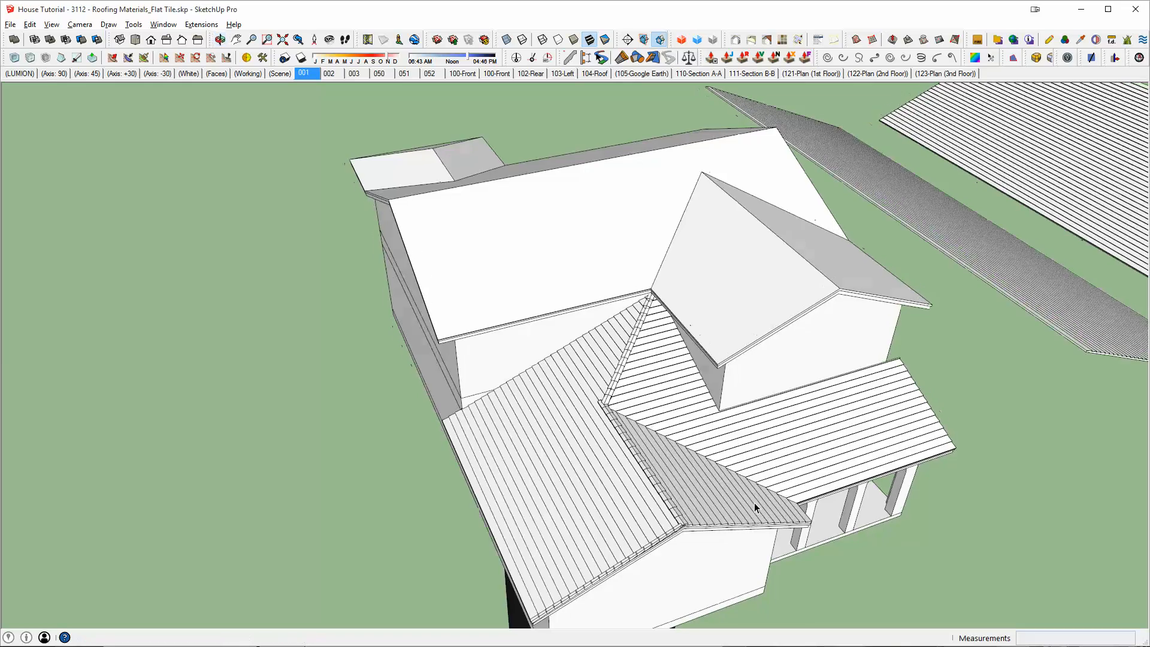
pyautogui.scroll(-1, 739, 462)
pyautogui.scroll(2, 651, 480)
pyautogui.moveTo(652, 480); pyautogui.dragTo(680, 501, button='middle')
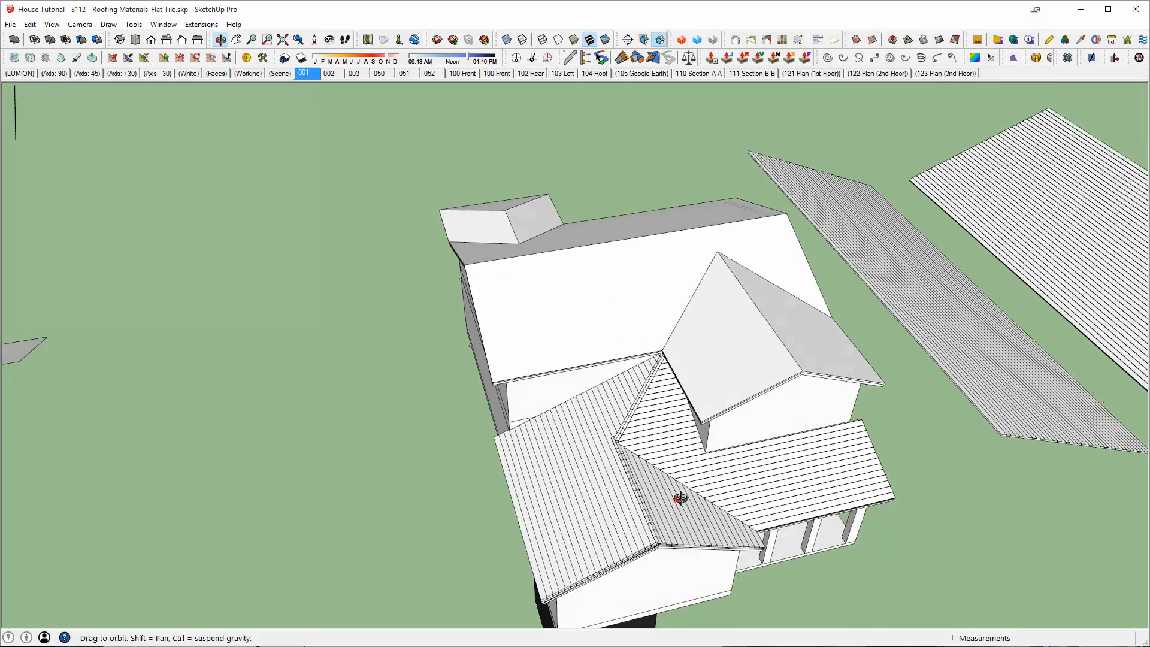
# Move the front gable's tile group 2400 units away from the house to the separate roof planes
pyautogui.moveTo(713, 342); pyautogui.dragTo(575, 403, button='middle')
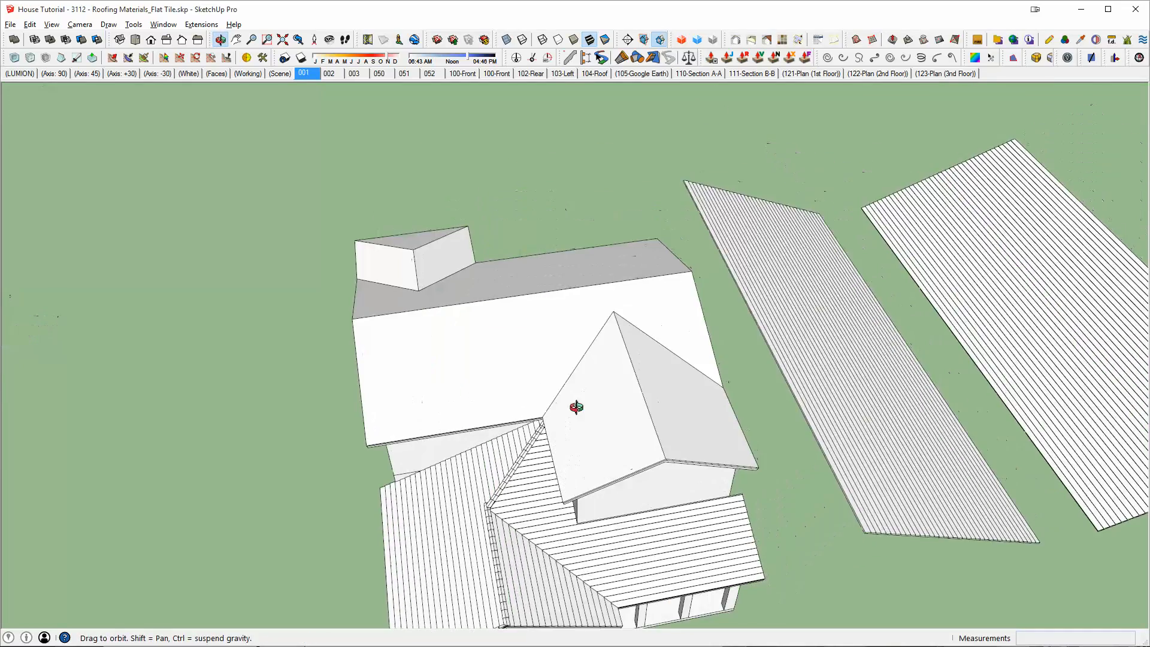
pyautogui.scroll(3, 634, 377)
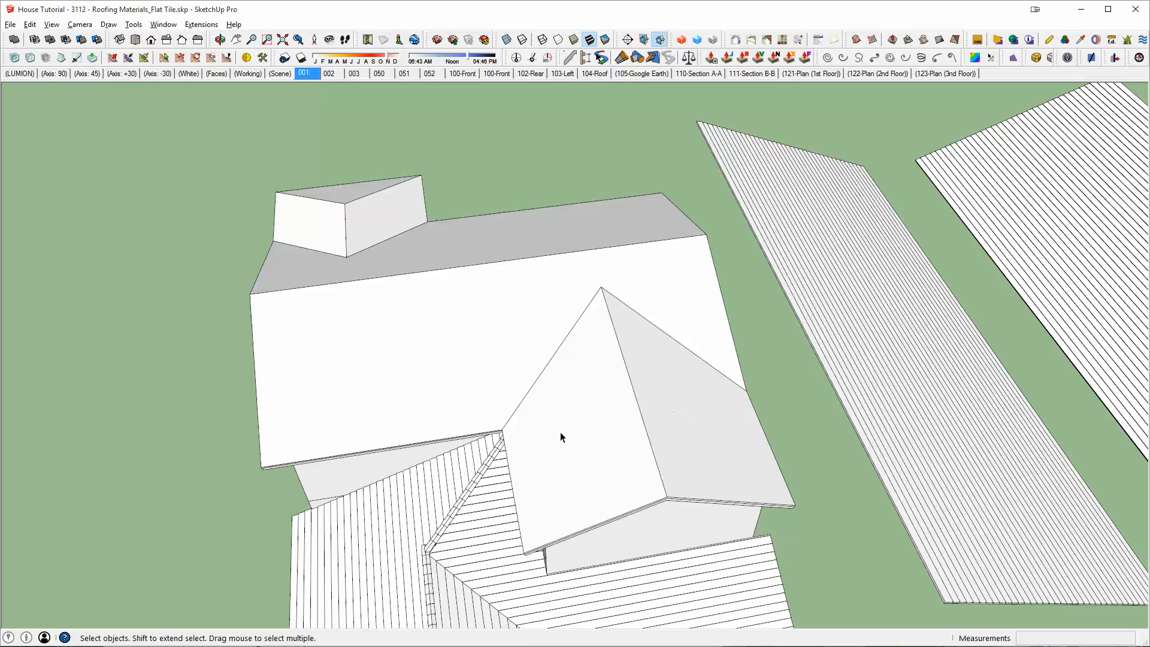
pyautogui.moveTo(666, 389); pyautogui.dragTo(623, 403, button='middle')
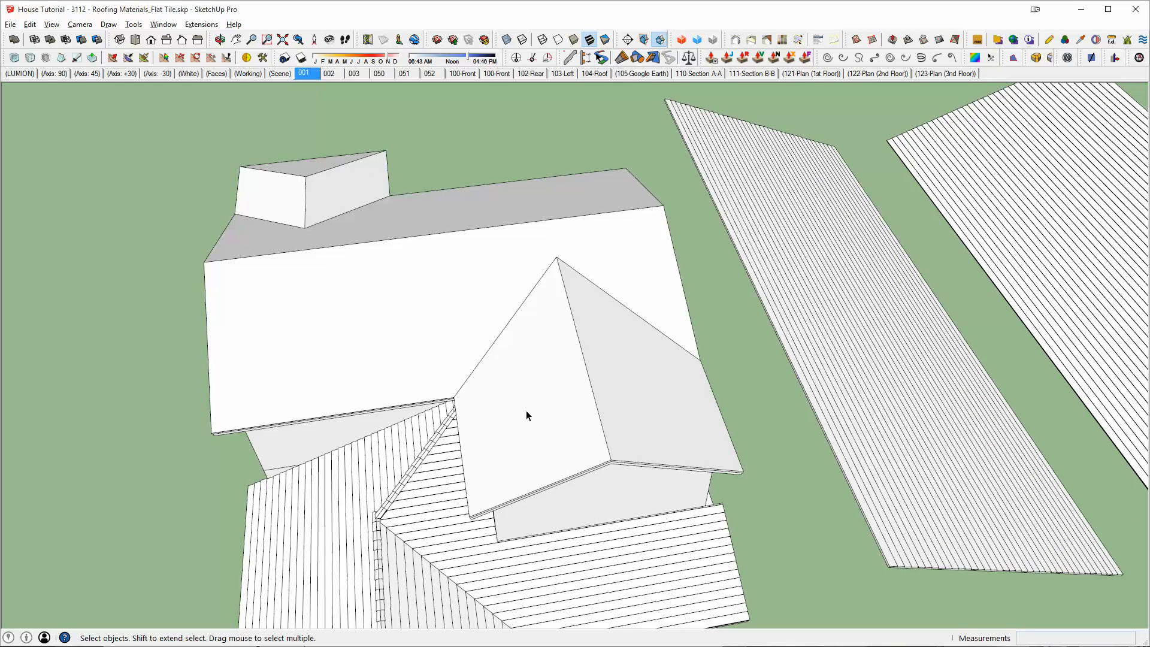
pyautogui.scroll(-4, 537, 394)
pyautogui.moveTo(542, 394); pyautogui.dragTo(802, 277, button='middle')
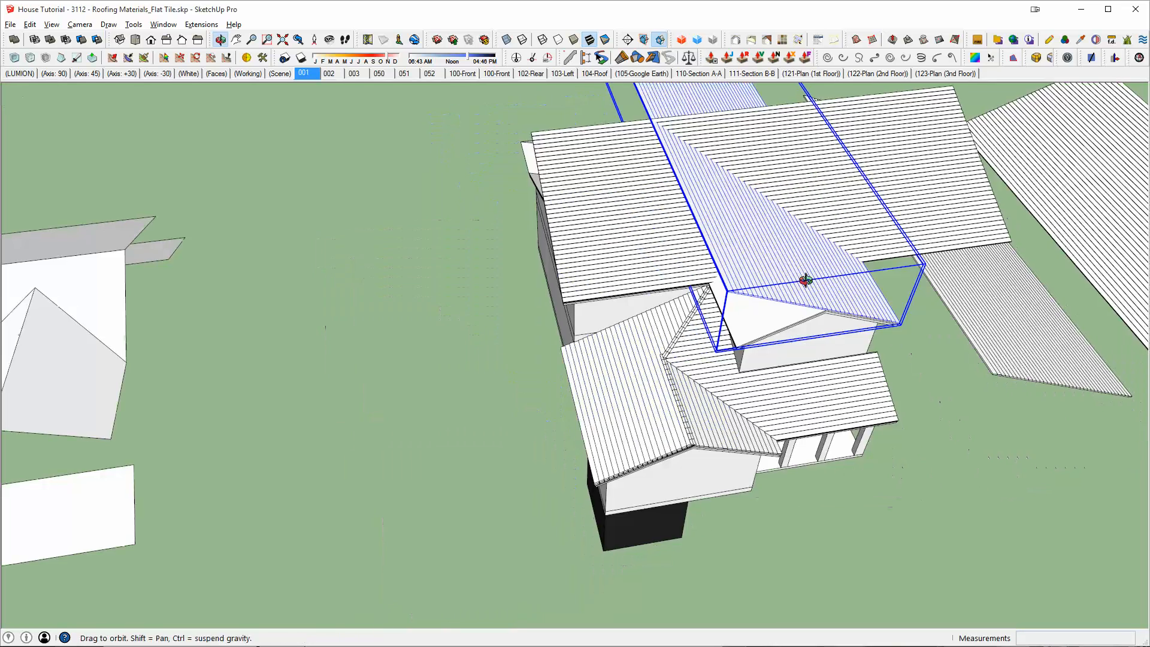
pyautogui.scroll(-5, 802, 277)
pyautogui.press('m')
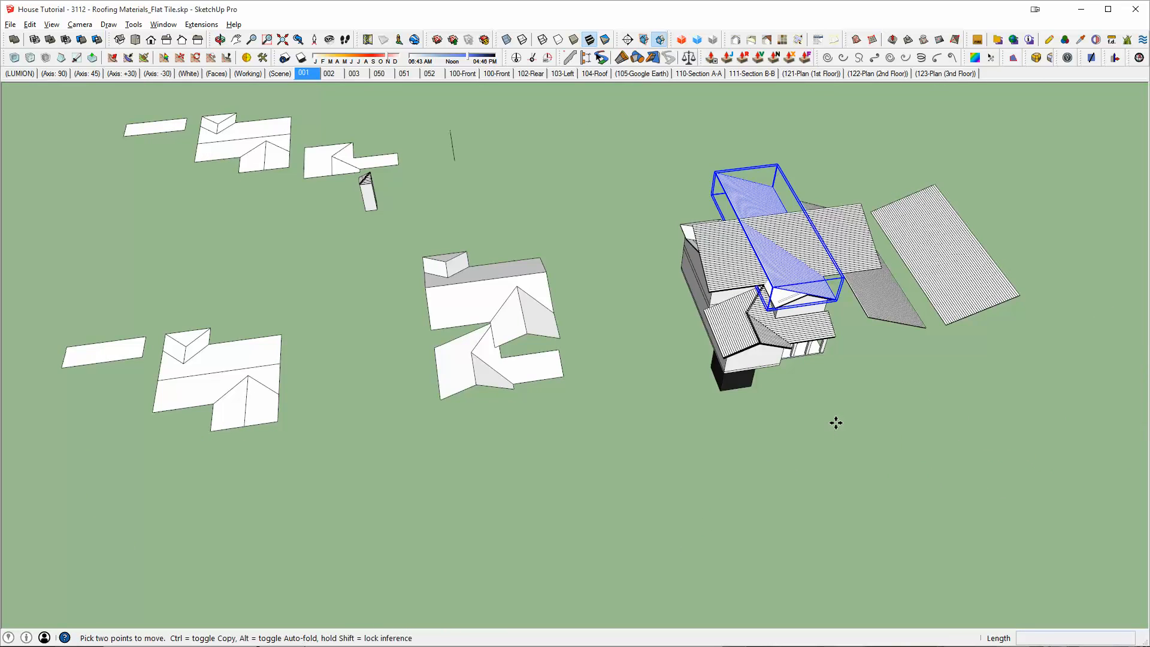
pyautogui.click(837, 423)
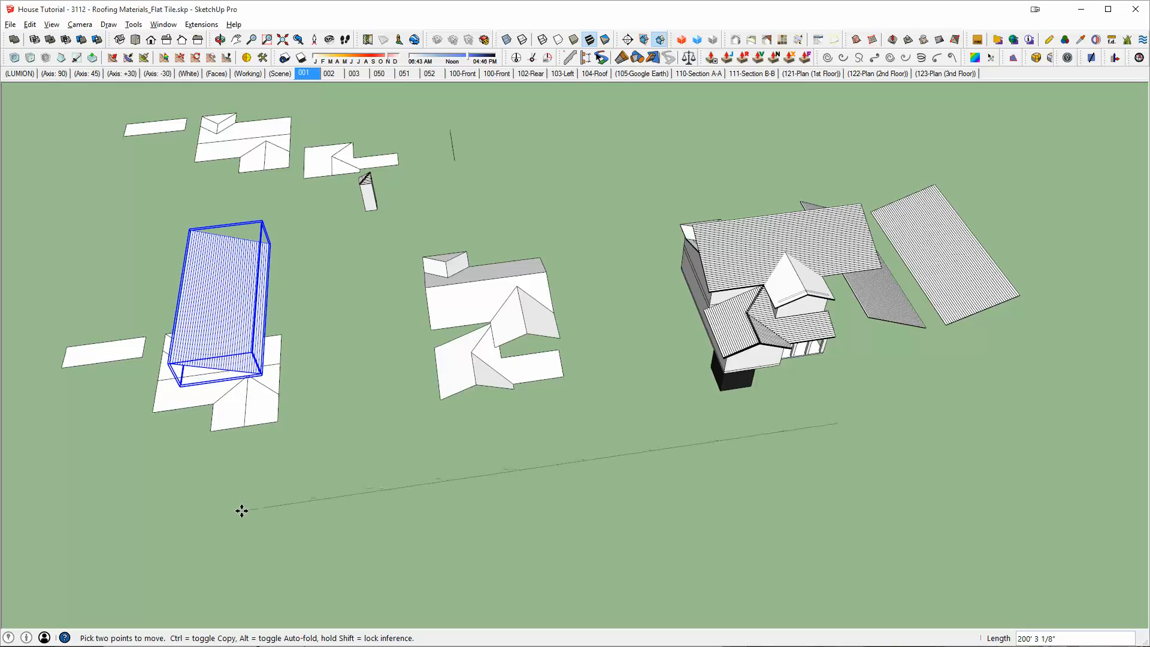
pyautogui.press('Return')
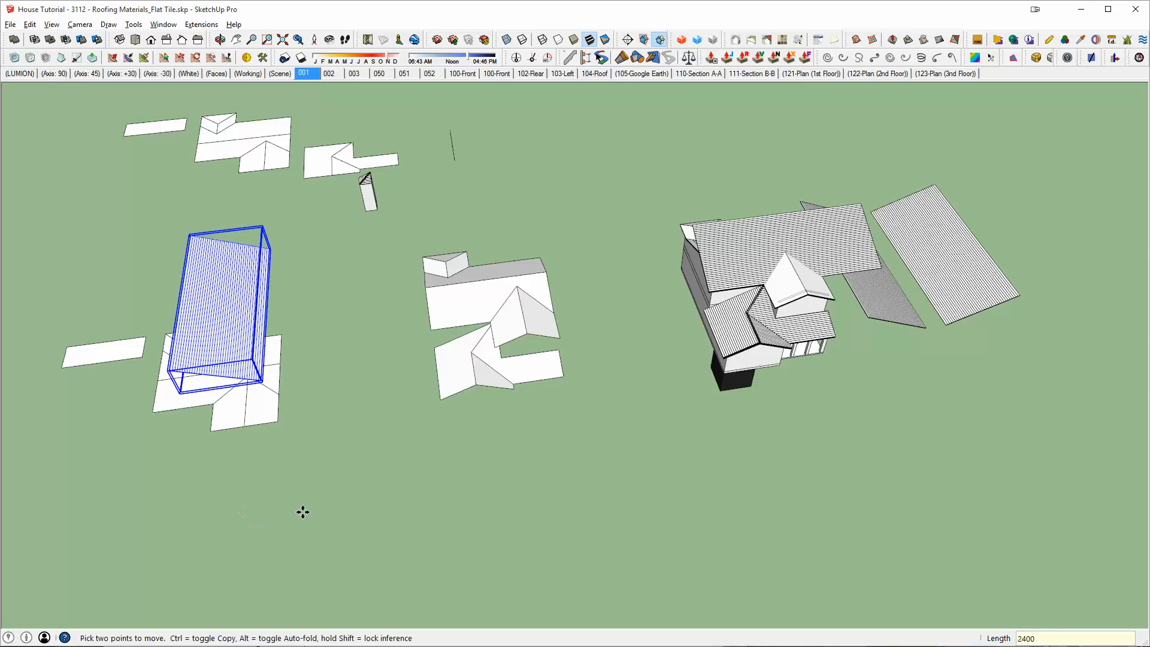
# Open the front gable's roof plane among the separate roof planes for editing and hide the rest of the model
pyautogui.keyDown('shift'); pyautogui.moveTo(206, 395); pyautogui.dragTo(645, 398, button='middle'); pyautogui.keyUp('shift')
pyautogui.scroll(5, 645, 399)
pyautogui.press('space')
pyautogui.scroll(3, 624, 398)
pyautogui.click(724, 390)
pyautogui.scroll(-5, 723, 390)
pyautogui.moveTo(720, 396); pyautogui.dragTo(667, 441, button='middle')
pyautogui.doubleClick(684, 402)
pyautogui.press('i')
# Draw a rectangle about 67' by 185' around the gable roof face
pyautogui.scroll(-4, 684, 402)
pyautogui.moveTo(684, 402); pyautogui.dragTo(705, 385, button='middle')
pyautogui.press('r')
pyautogui.click(443, 204)
pyautogui.scroll(-3, 705, 449)
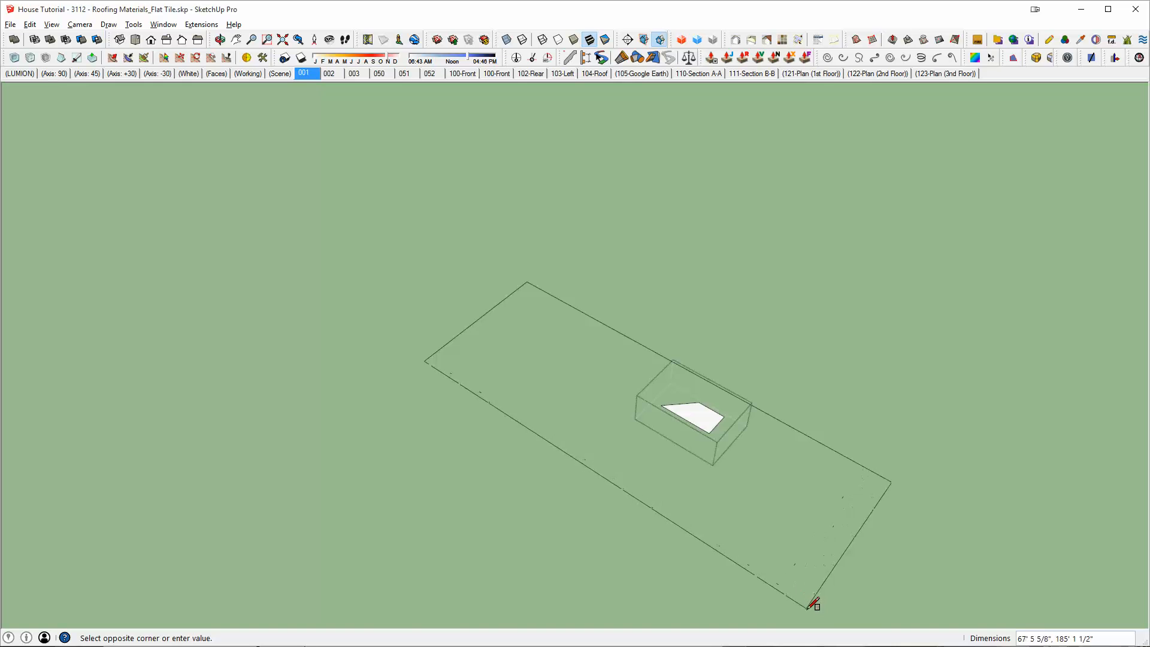
pyautogui.click(811, 599)
# Delete the gable roof face inside the rectangle to leave an opening of its shape
pyautogui.scroll(3, 783, 465)
pyautogui.moveTo(783, 465); pyautogui.dragTo(403, 465, button='middle')
pyautogui.press('space')
pyautogui.scroll(5, 477, 430)
pyautogui.click(477, 430)
pyautogui.press('Delete')
# Extend the opening past the rectangle's border with lines continuing its edges, and erase the dividing edge and overhanging line ends
pyautogui.press('l')
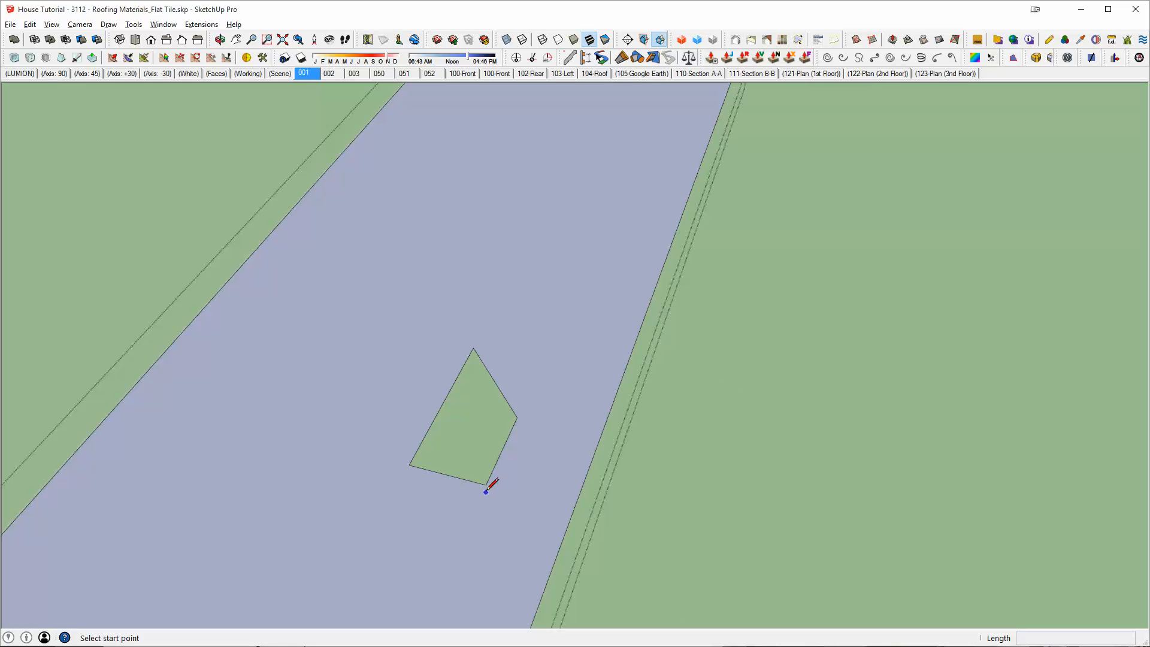
pyautogui.click(486, 484)
pyautogui.click(625, 520)
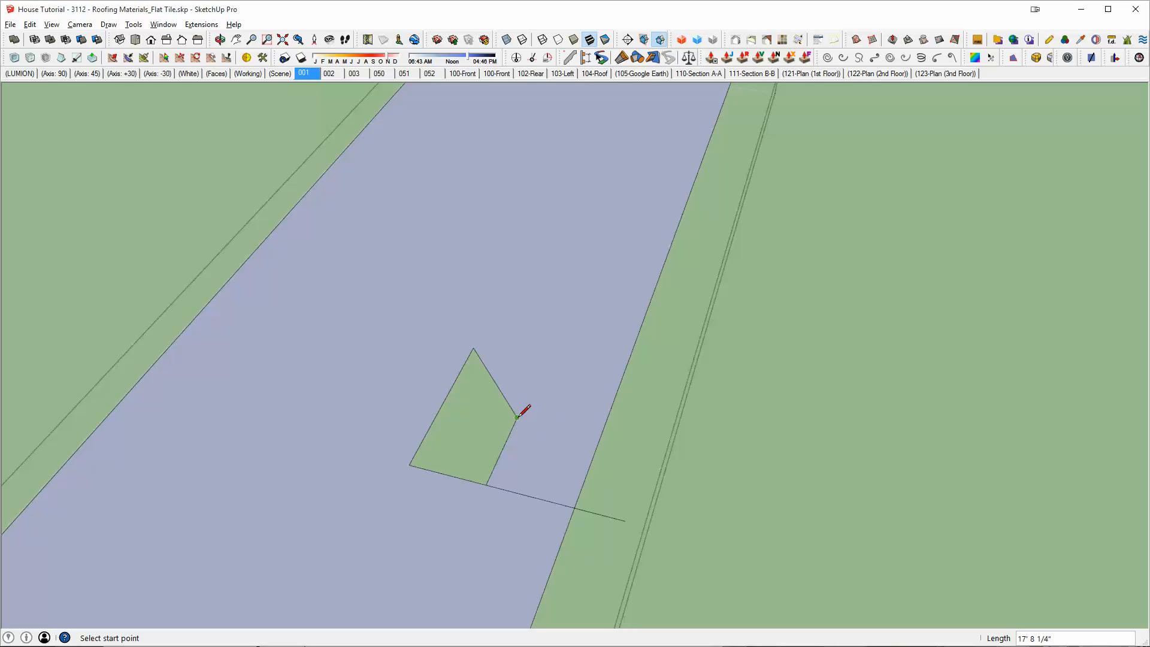
pyautogui.scroll(-8, 520, 439)
pyautogui.press('space')
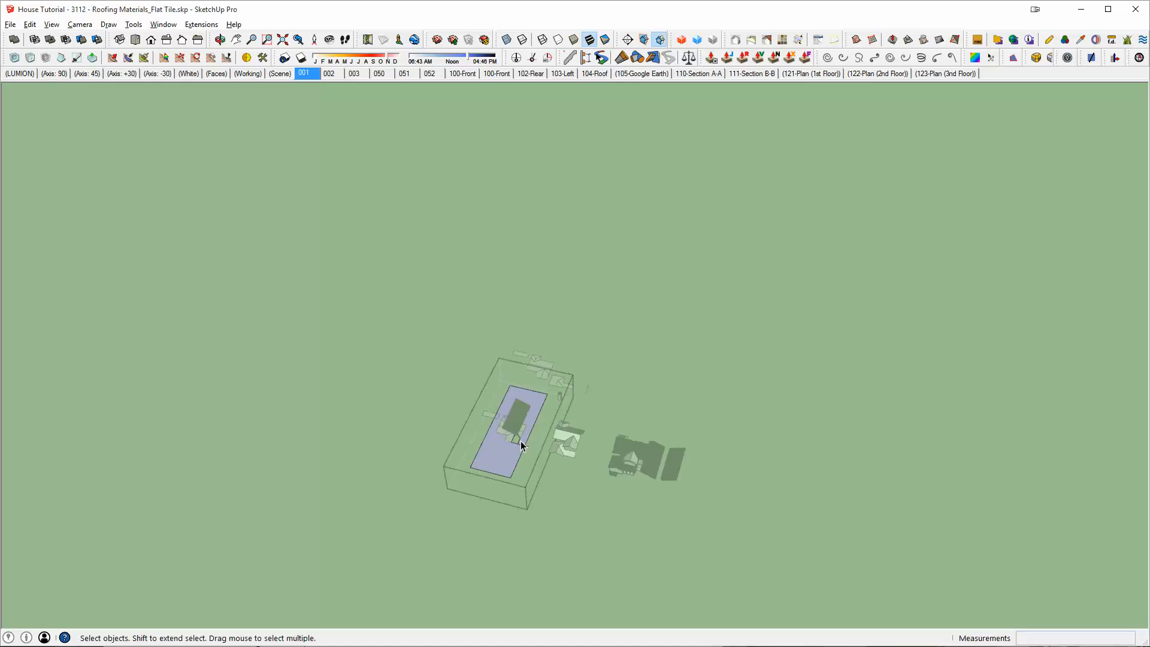
pyautogui.scroll(5, 520, 441)
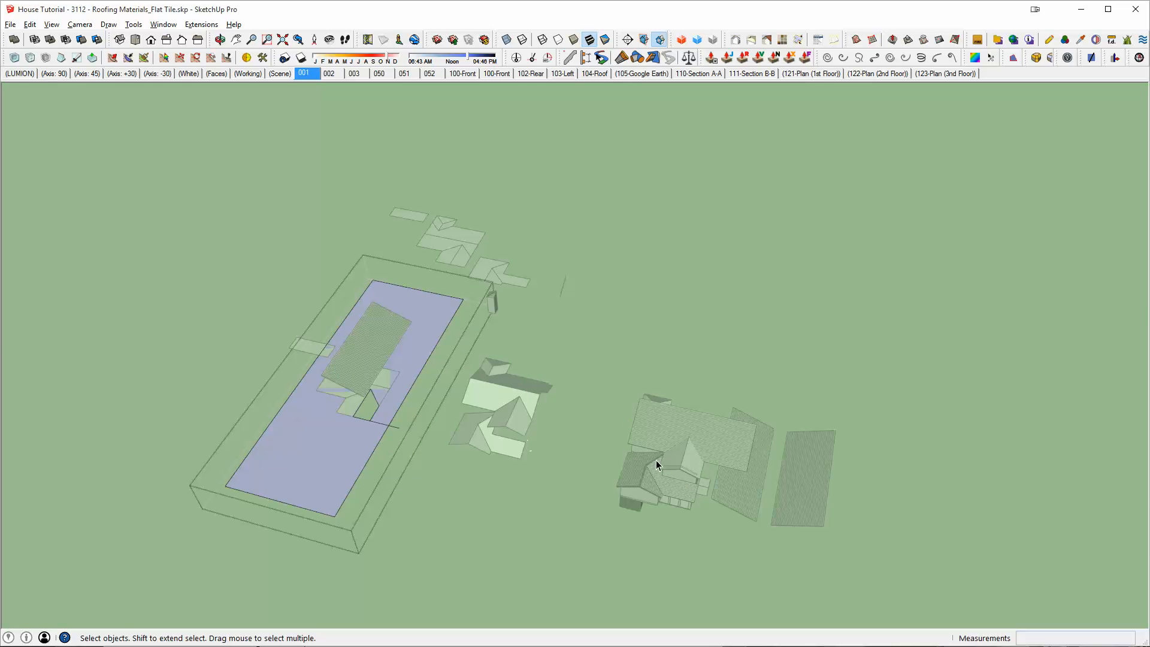
pyautogui.scroll(10, 418, 440)
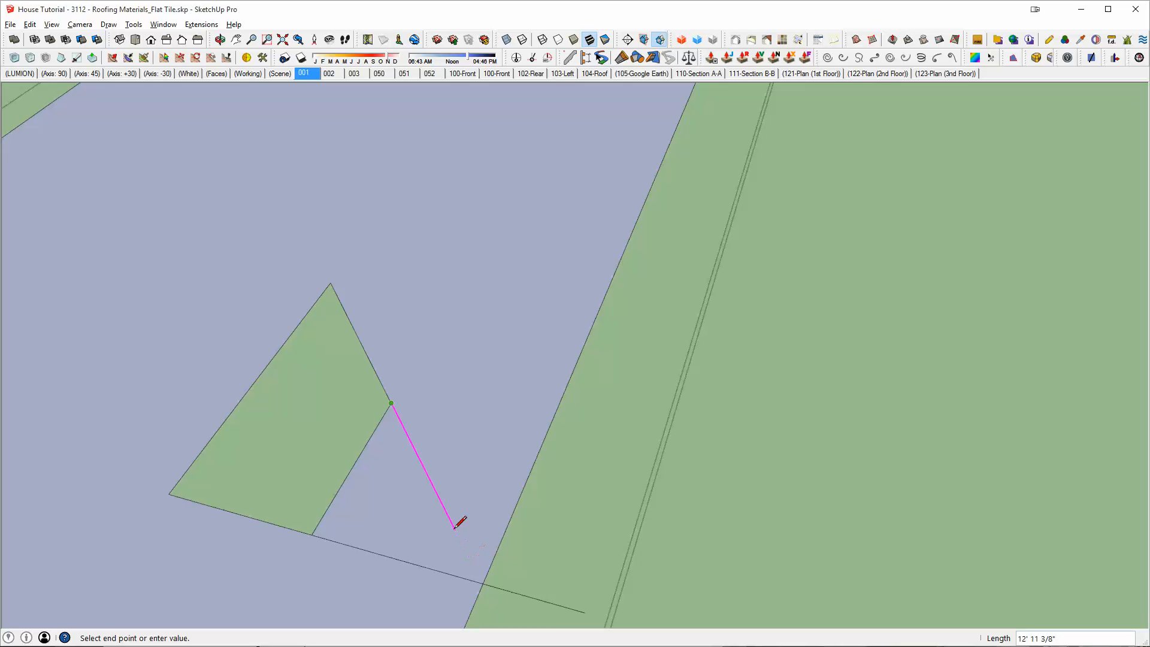
pyautogui.press('e')
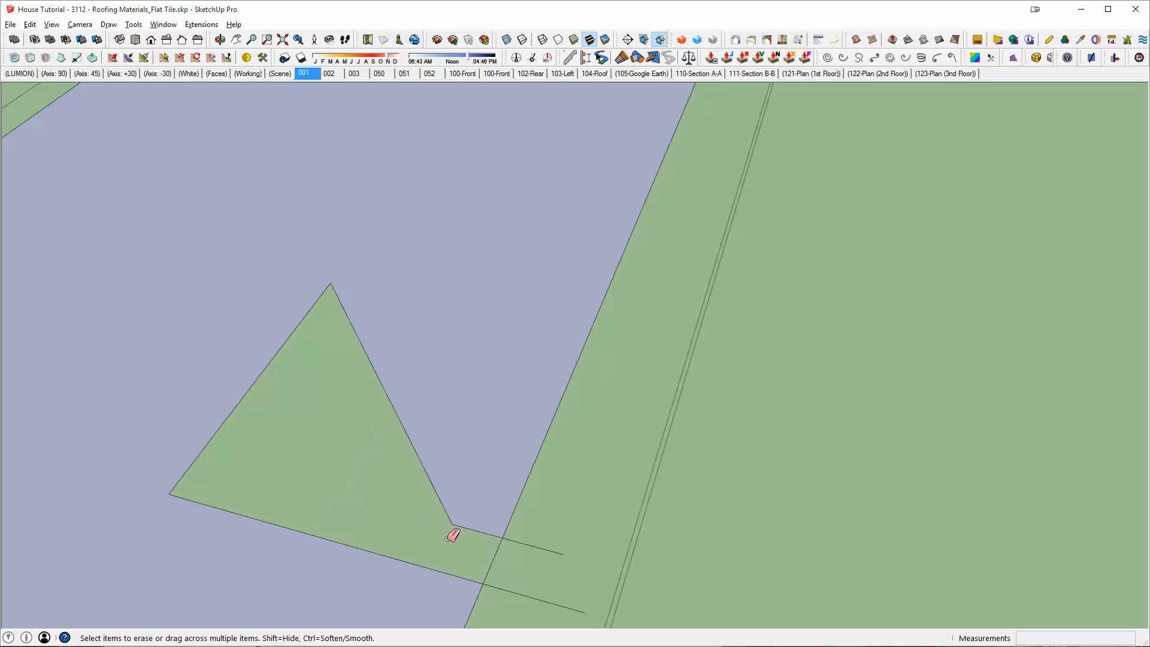
pyautogui.moveTo(528, 593); pyautogui.dragTo(525, 603)
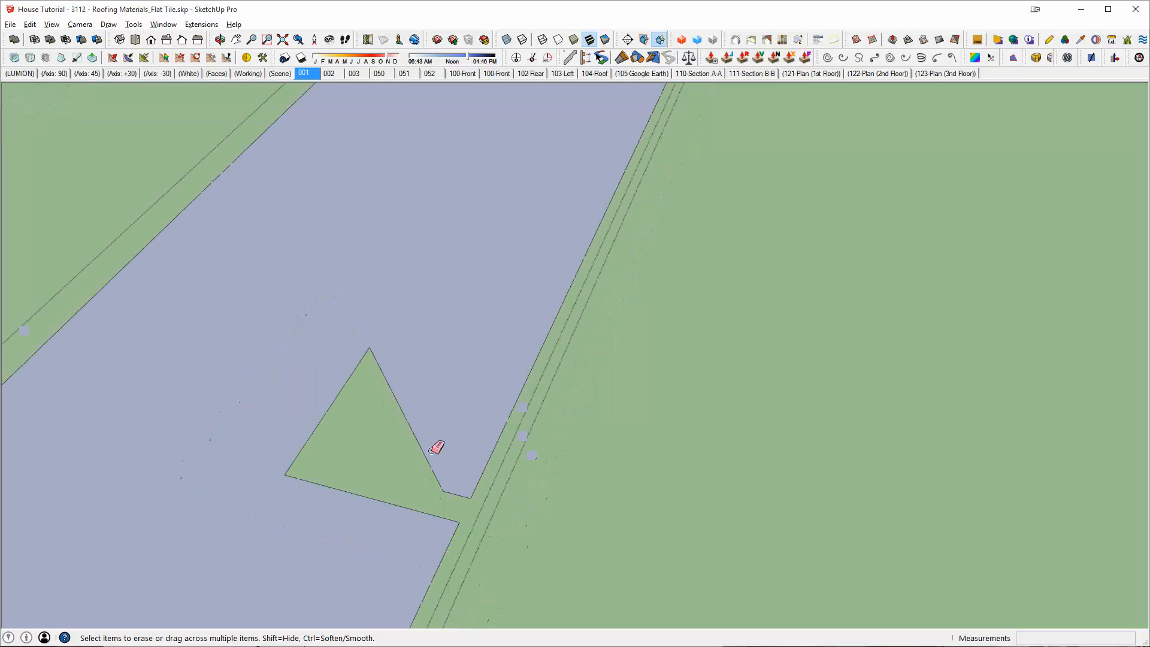
# Push/Pull the notched rectangle face about 127' into a cutting solid
pyautogui.scroll(-5, 436, 444)
pyautogui.moveTo(493, 429)
pyautogui.keyDown('shift'); pyautogui.mouseDown(button='middle')
pyautogui.moveTo(593, 382)
pyautogui.moveTo(509, 372)
pyautogui.mouseUp(button='middle'); pyautogui.keyUp('shift')
pyautogui.scroll(-3, 593, 382)
pyautogui.press('p')
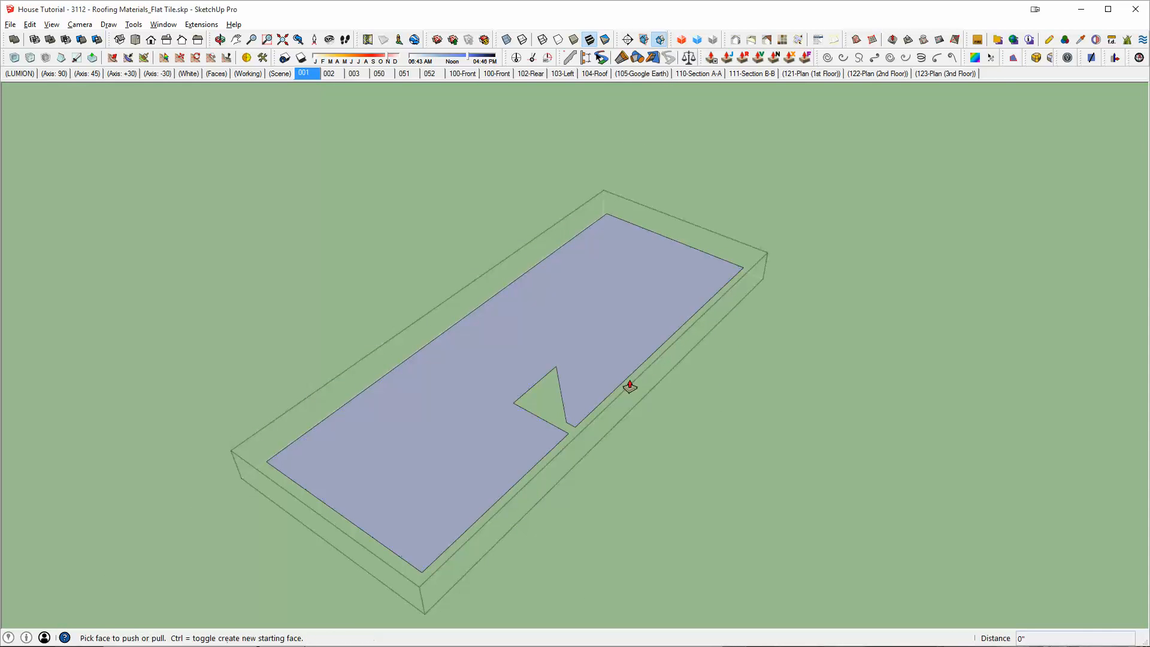
pyautogui.click(613, 377)
pyautogui.scroll(-2, 605, 293)
pyautogui.click(616, 217)
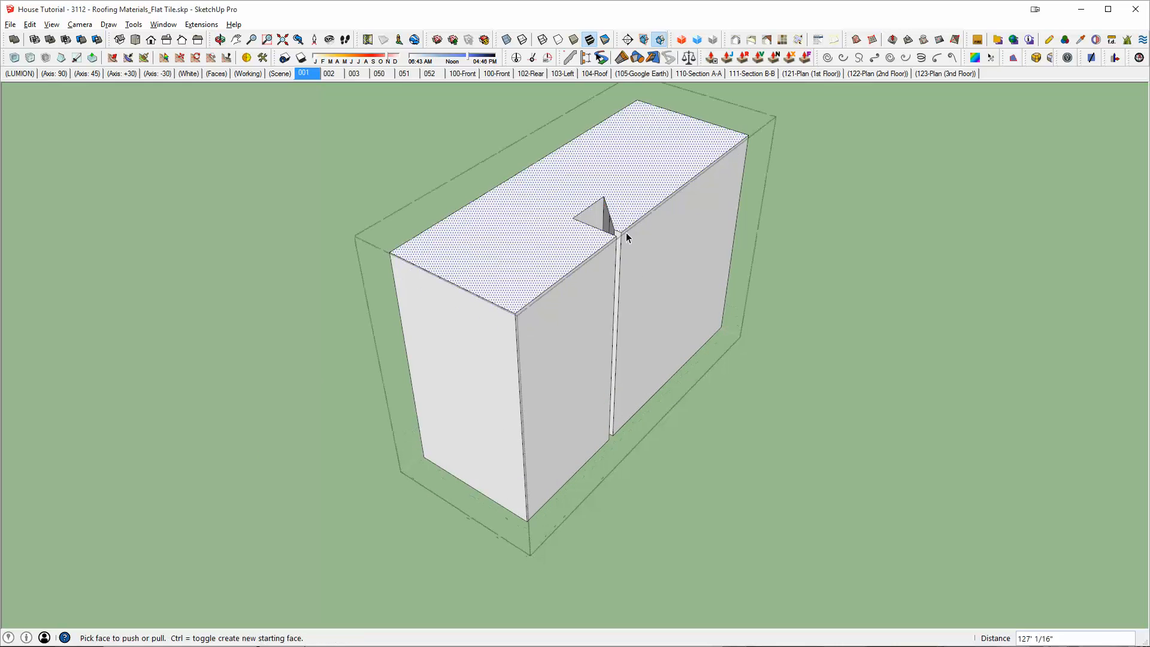
# Cut the front gable's tile group with the notched solid so that only the tiles inside the opening remain
pyautogui.press('space')
pyautogui.tripleClick(636, 271)
pyautogui.scroll(1, 636, 289)
pyautogui.moveTo(636, 289); pyautogui.dragTo(562, 393, button='middle')
pyautogui.scroll(6, 639, 441)
pyautogui.scroll(2, 479, 368)
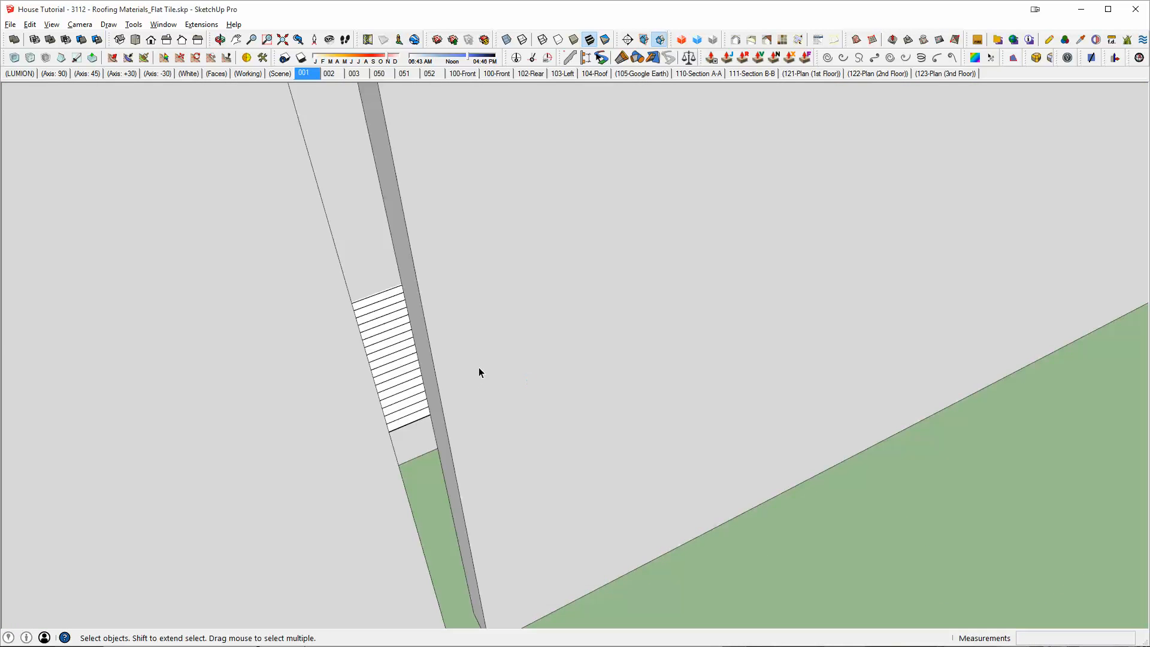
pyautogui.hotkey('shift', 's')
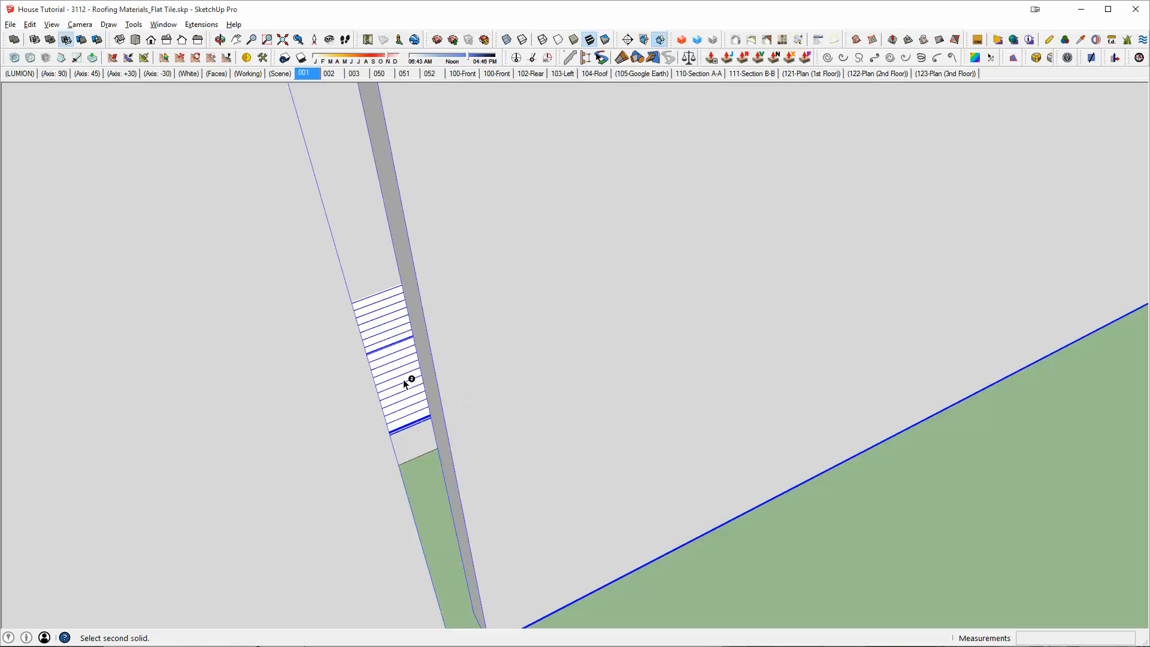
pyautogui.scroll(-7, 430, 369)
pyautogui.press('space')
# Place a copy of the trimmed gable tile group beside the original
pyautogui.moveTo(429, 377); pyautogui.dragTo(653, 388, button='middle')
pyautogui.scroll(-1, 649, 412)
pyautogui.scroll(4, 653, 388)
pyautogui.press('m')
pyautogui.click(724, 448)
pyautogui.press('ctrl')
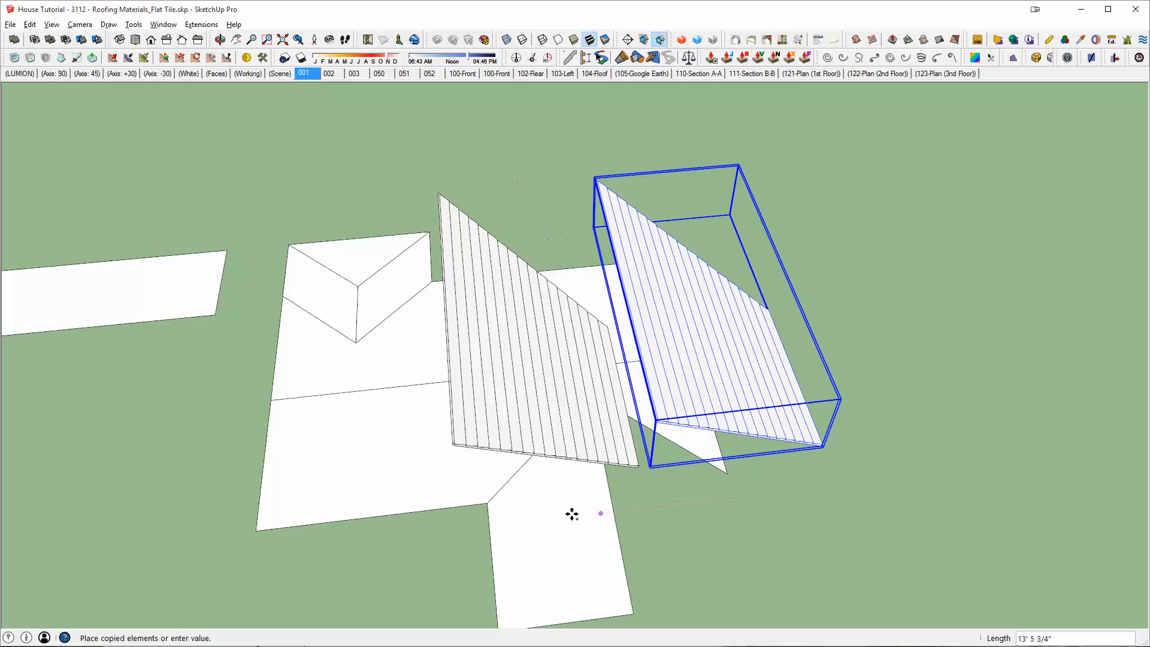
pyautogui.click(471, 525)
# Mirror the copied tile group across its width with a scale factor of -1
pyautogui.press('s')
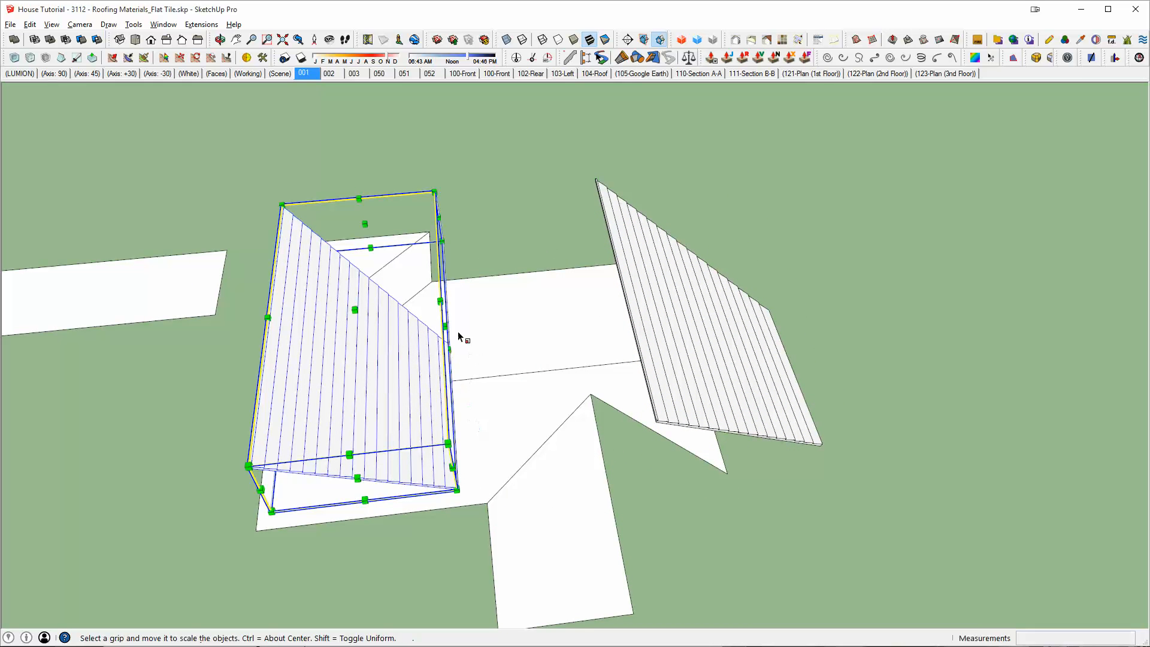
pyautogui.moveTo(444, 325); pyautogui.dragTo(432, 325)
pyautogui.write('-1')
pyautogui.press('Return')
# Move the mirrored tile group by its lower ridge corner to the matching corner of the original group
pyautogui.press('m')
pyautogui.click(251, 458)
pyautogui.scroll(5, 251, 458)
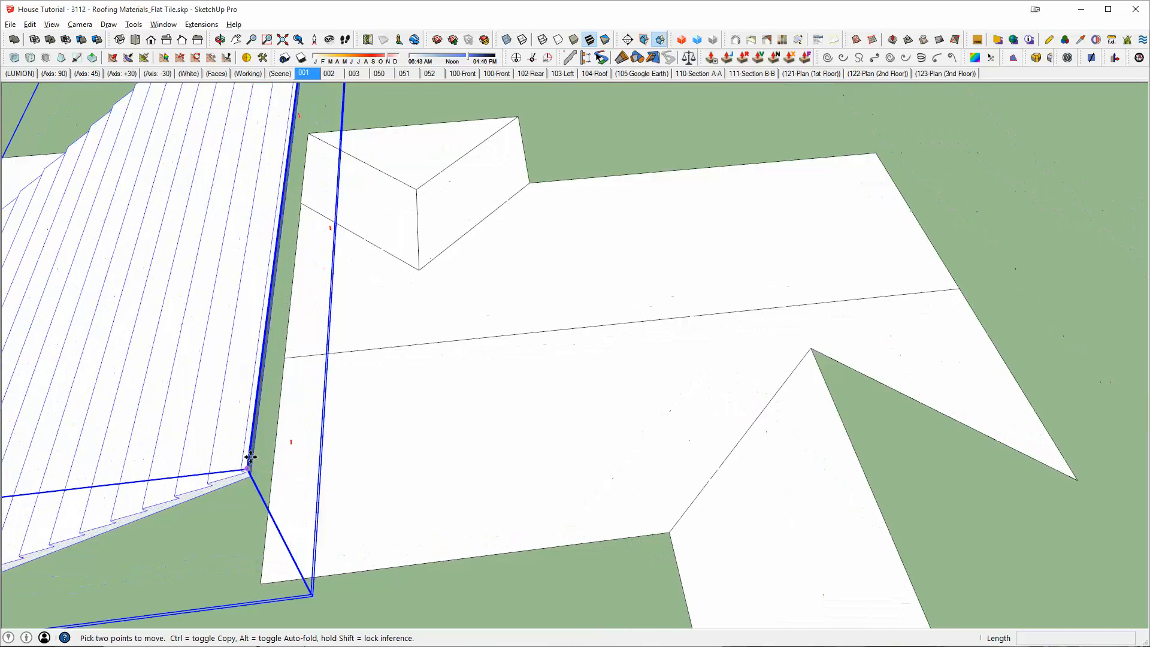
pyautogui.scroll(-3, 289, 476)
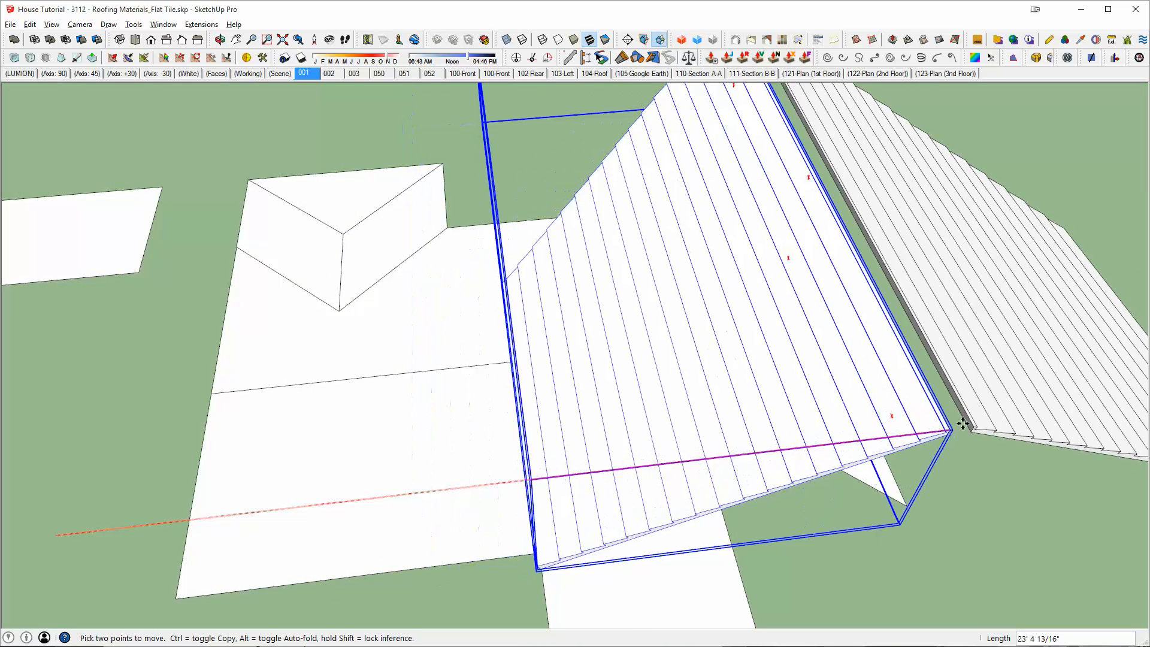
pyautogui.click(973, 427)
pyautogui.scroll(-1, 893, 406)
pyautogui.moveTo(893, 405); pyautogui.dragTo(866, 403, button='middle')
# Move both gable tile groups together 200' back onto the house's front gable
pyautogui.press('space')
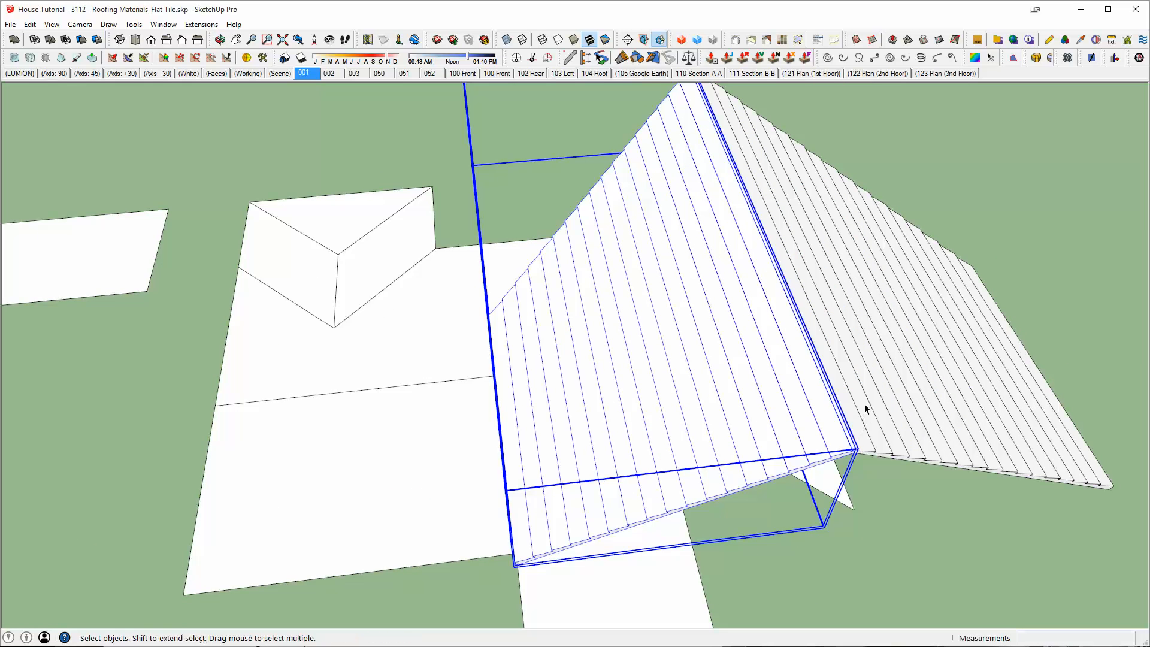
pyautogui.keyDown('shift'); pyautogui.click(867, 400); pyautogui.keyUp('shift')
pyautogui.scroll(-8, 880, 479)
pyautogui.press('m')
pyautogui.scroll(-2, 880, 474)
pyautogui.keyDown('shift'); pyautogui.moveTo(880, 474); pyautogui.dragTo(623, 481, button='middle'); pyautogui.keyUp('shift')
pyautogui.click(649, 503)
pyautogui.write("200'")
pyautogui.press('Return')
pyautogui.keyDown('shift'); pyautogui.moveTo(586, 480); pyautogui.dragTo(66, 413, button='middle'); pyautogui.keyUp('shift')
pyautogui.scroll(2, 604, 292)
pyautogui.press('space')
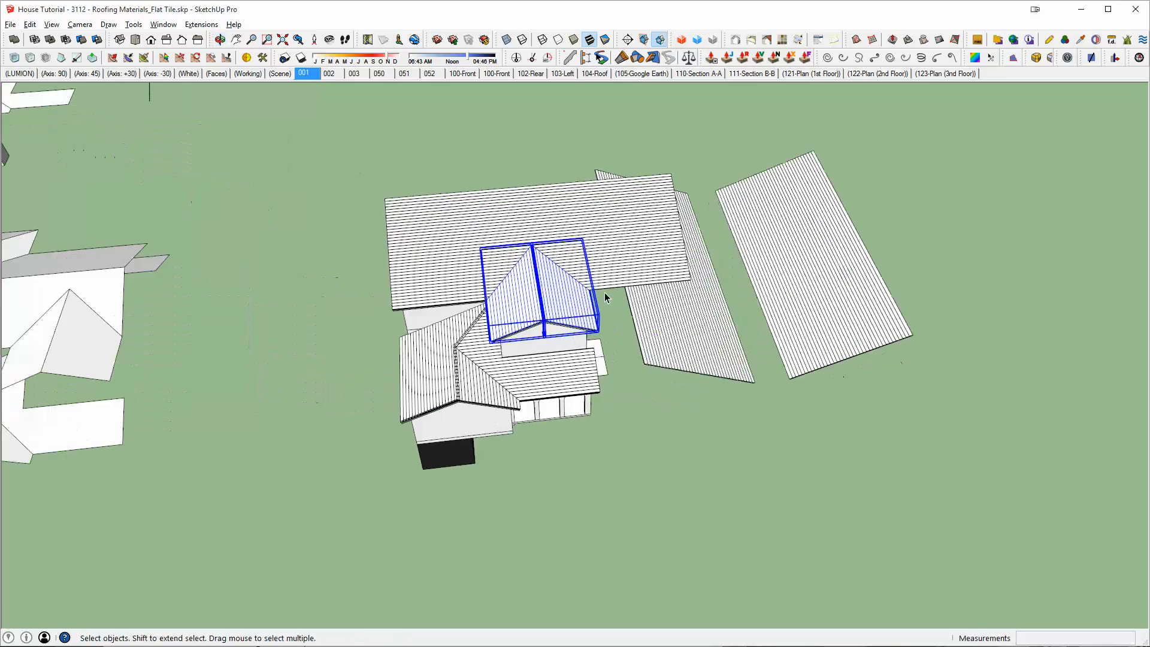
# Hide the main roof's tile group and examine the tiled front gable from several angles
pyautogui.rightClick(592, 193)
pyautogui.click(626, 226)
pyautogui.scroll(3, 567, 258)
pyautogui.moveTo(540, 390); pyautogui.dragTo(403, 230, button='middle')
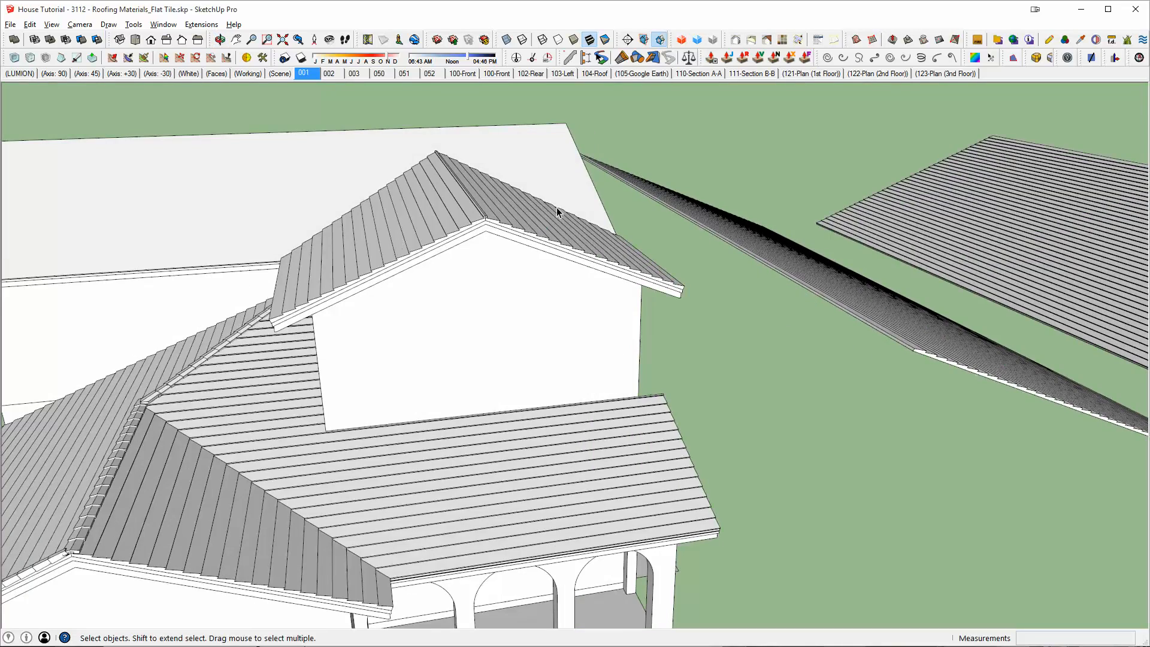
pyautogui.moveTo(557, 212); pyautogui.dragTo(483, 263, button='middle')
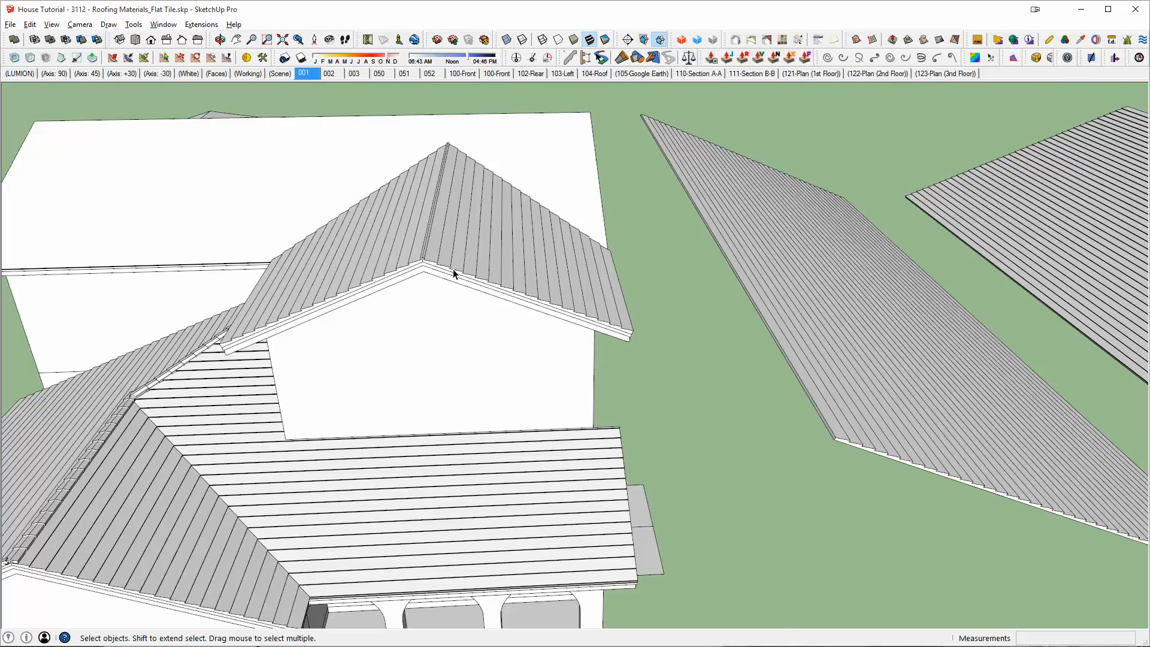
pyautogui.moveTo(454, 273); pyautogui.dragTo(457, 244, button='middle')
pyautogui.moveTo(582, 274); pyautogui.dragTo(482, 324, button='middle')
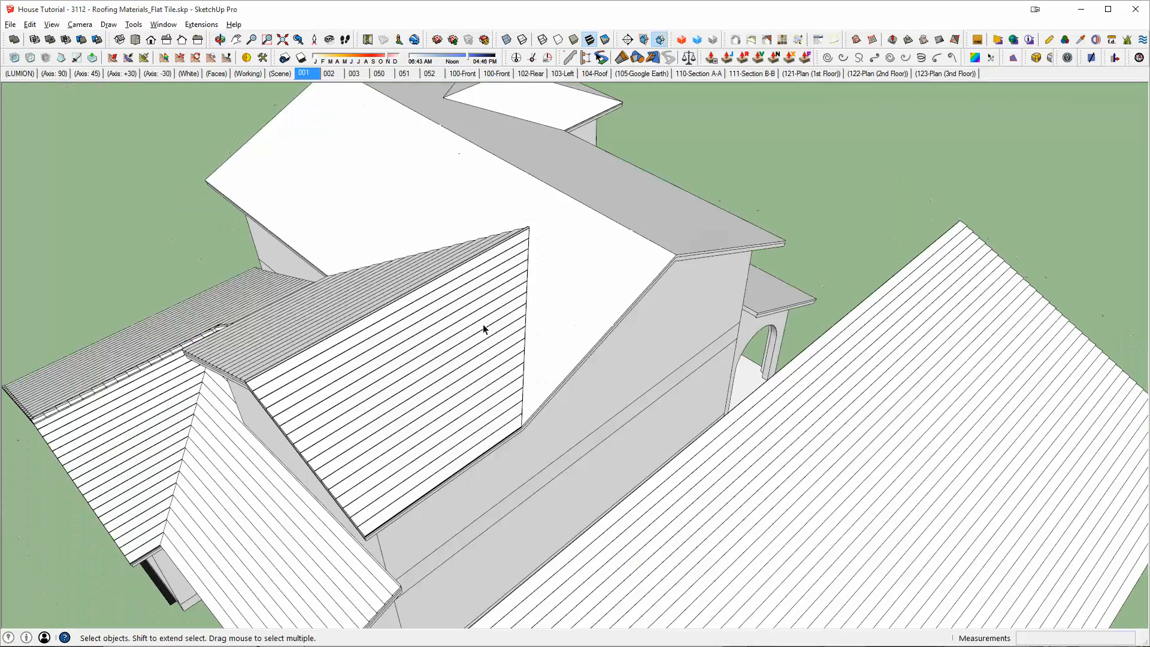
pyautogui.moveTo(433, 354); pyautogui.dragTo(657, 347, button='middle')
pyautogui.moveTo(533, 363); pyautogui.dragTo(624, 360, button='middle')
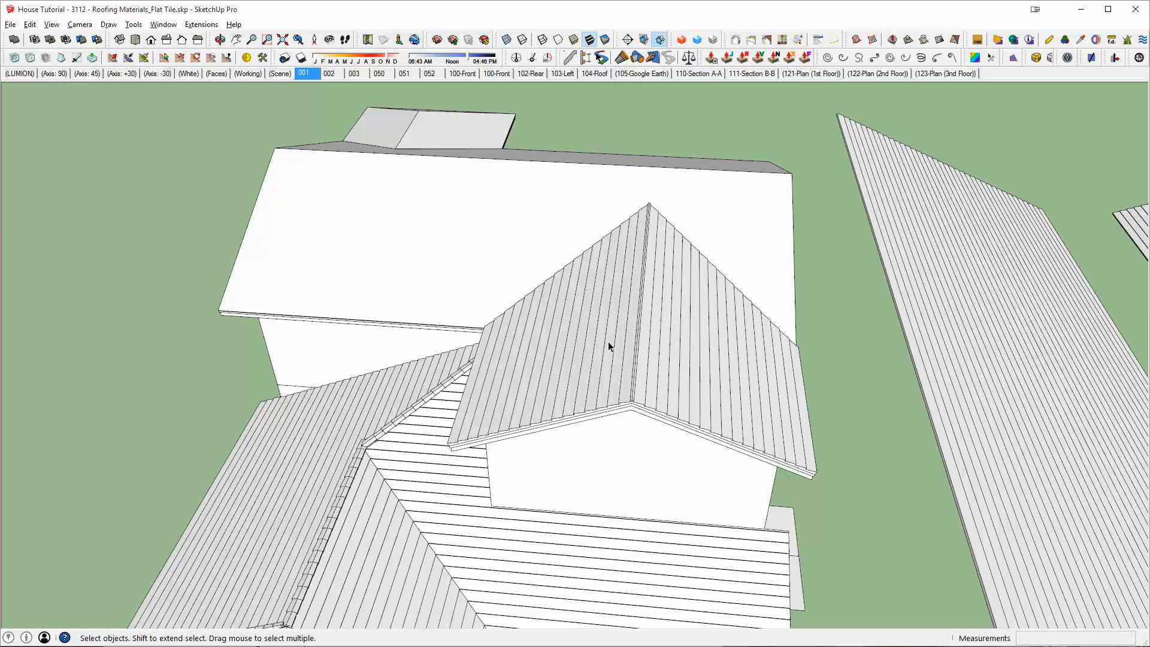
pyautogui.moveTo(608, 346); pyautogui.dragTo(613, 426, button='middle')
pyautogui.scroll(-5, 617, 357)
pyautogui.moveTo(595, 369); pyautogui.dragTo(704, 345, button='middle')
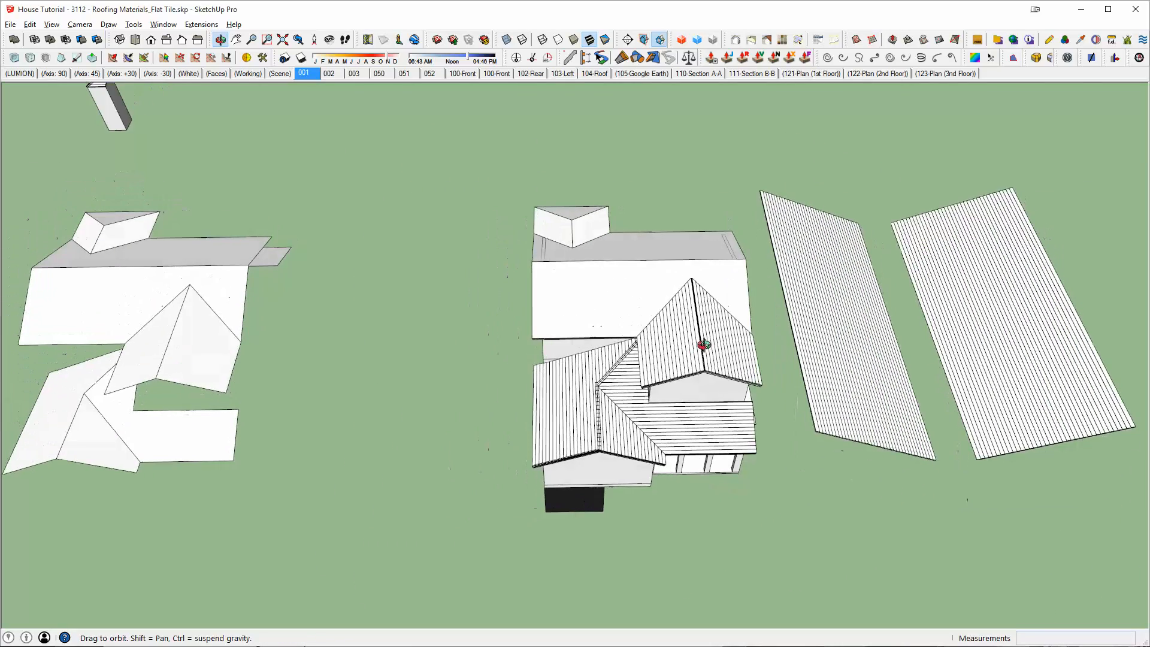
# Open the main roof's tile group for editing and push its end face in about 23' to the roof's edge
pyautogui.keyDown('shift'); pyautogui.moveTo(675, 308); pyautogui.dragTo(693, 310, button='middle'); pyautogui.keyUp('shift')
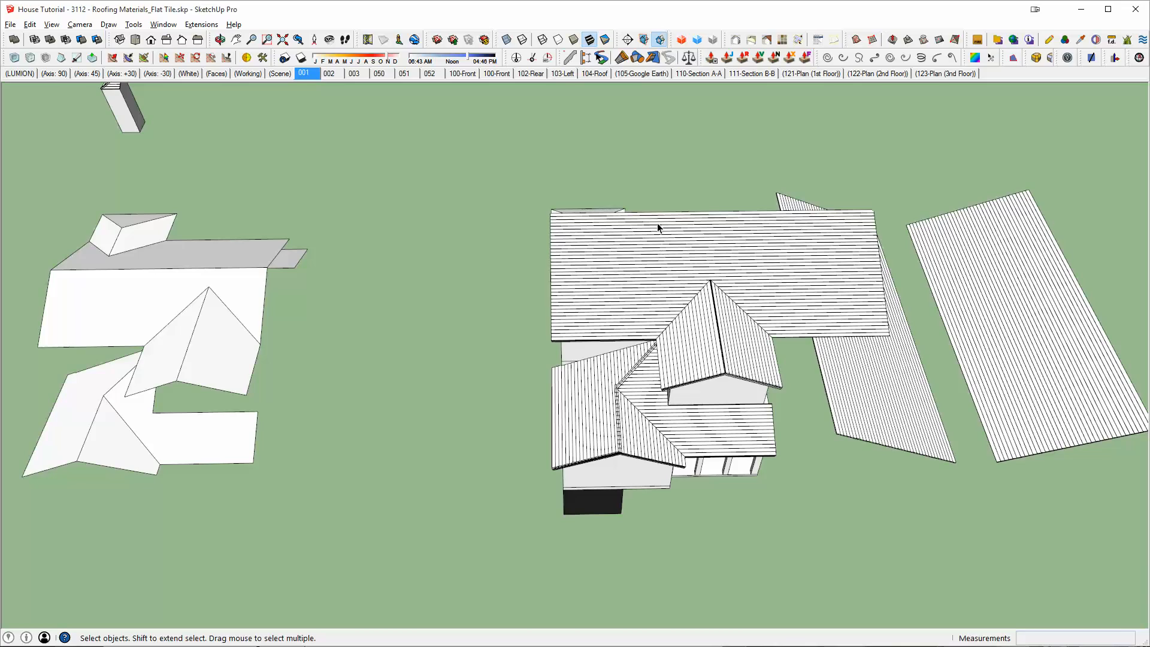
pyautogui.click(662, 230)
pyautogui.moveTo(737, 274); pyautogui.dragTo(346, 352, button='middle')
pyautogui.scroll(3, 806, 407)
pyautogui.doubleClick(670, 416)
pyautogui.press('p')
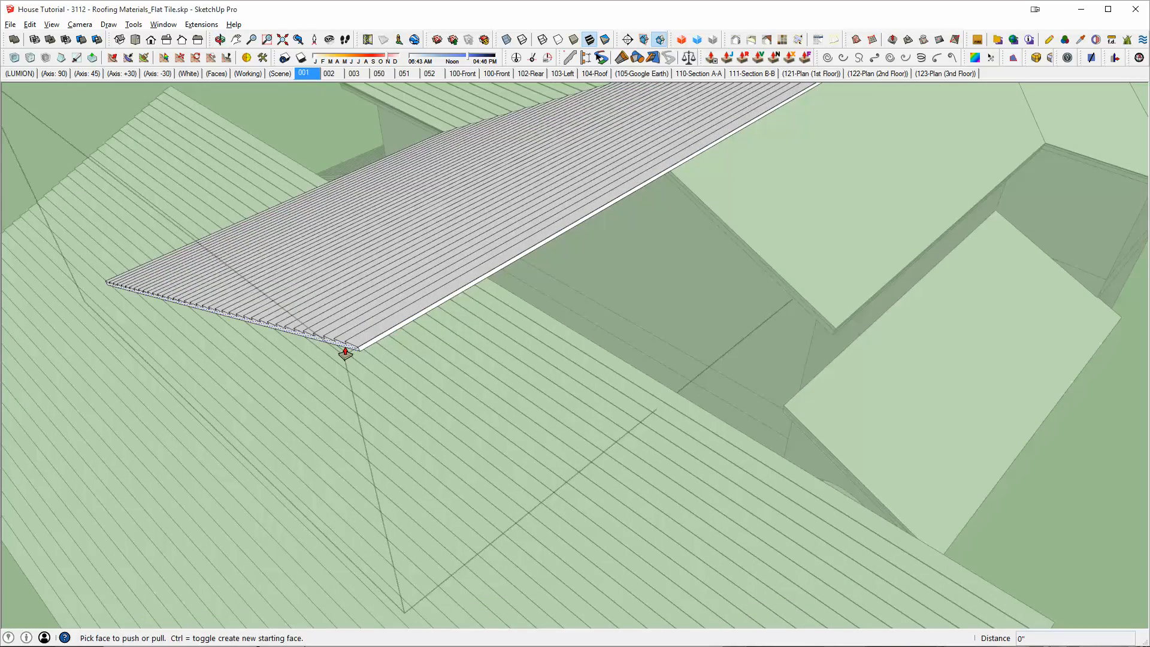
pyautogui.click(345, 353)
pyautogui.moveTo(643, 270); pyautogui.dragTo(566, 413, button='middle')
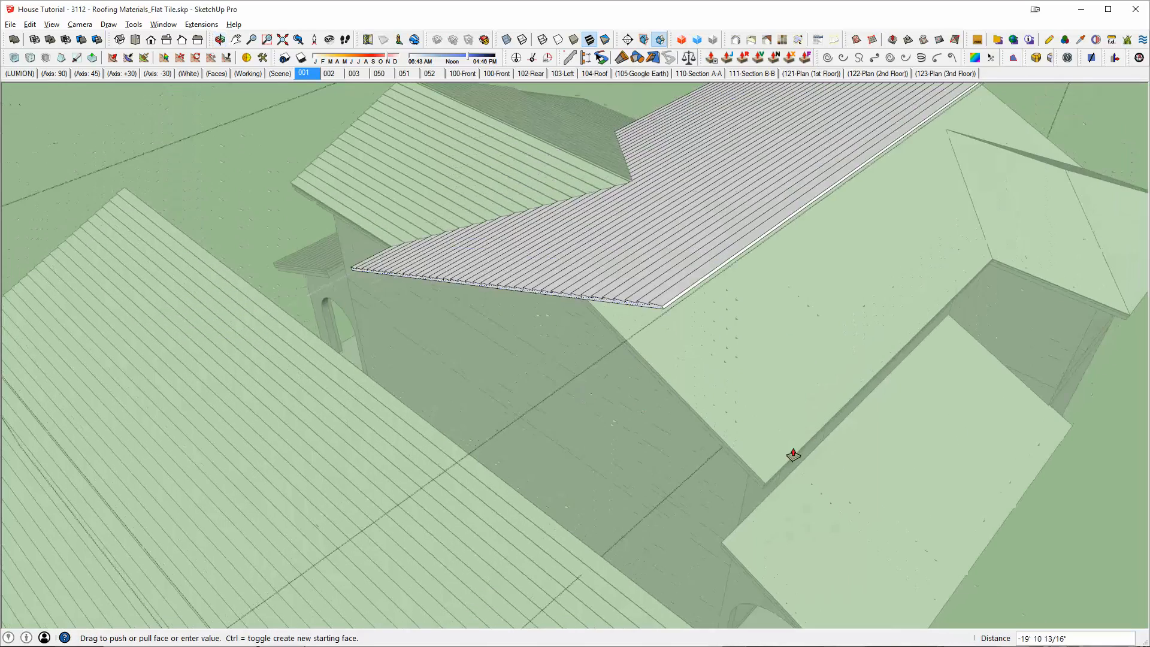
pyautogui.click(767, 488)
# Draw a short line across the tile group's end face at the gable's peak to divide the face
pyautogui.moveTo(765, 483); pyautogui.dragTo(606, 362, button='middle')
pyautogui.moveTo(664, 331); pyautogui.dragTo(705, 407, button='middle')
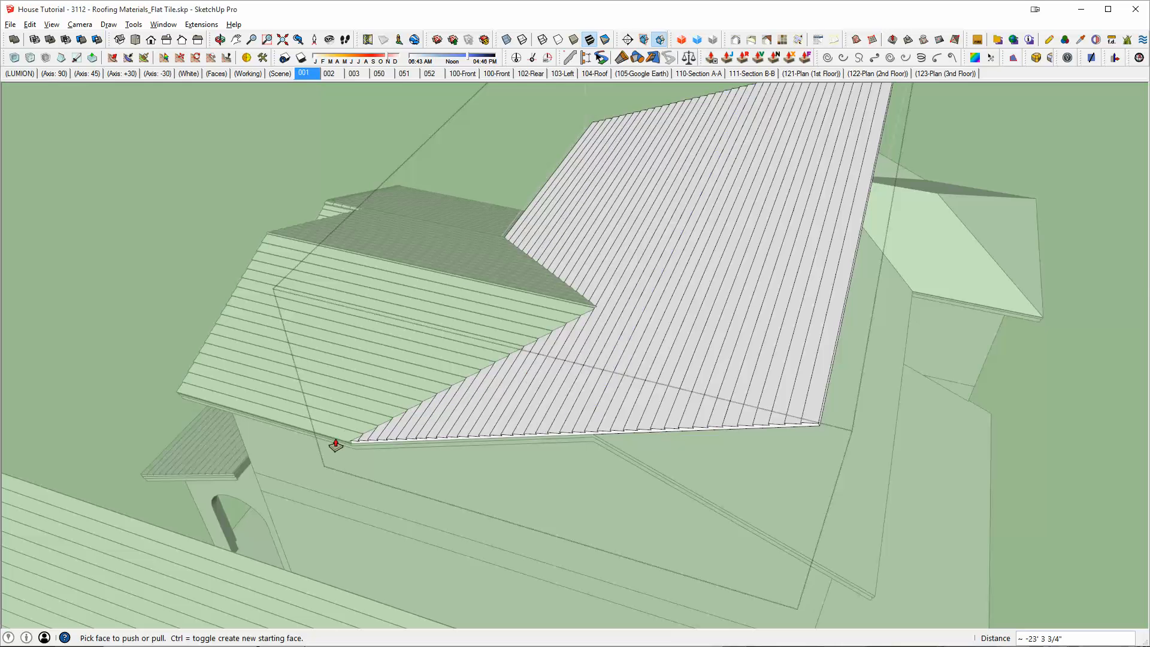
pyautogui.scroll(5, 623, 431)
pyautogui.press('l')
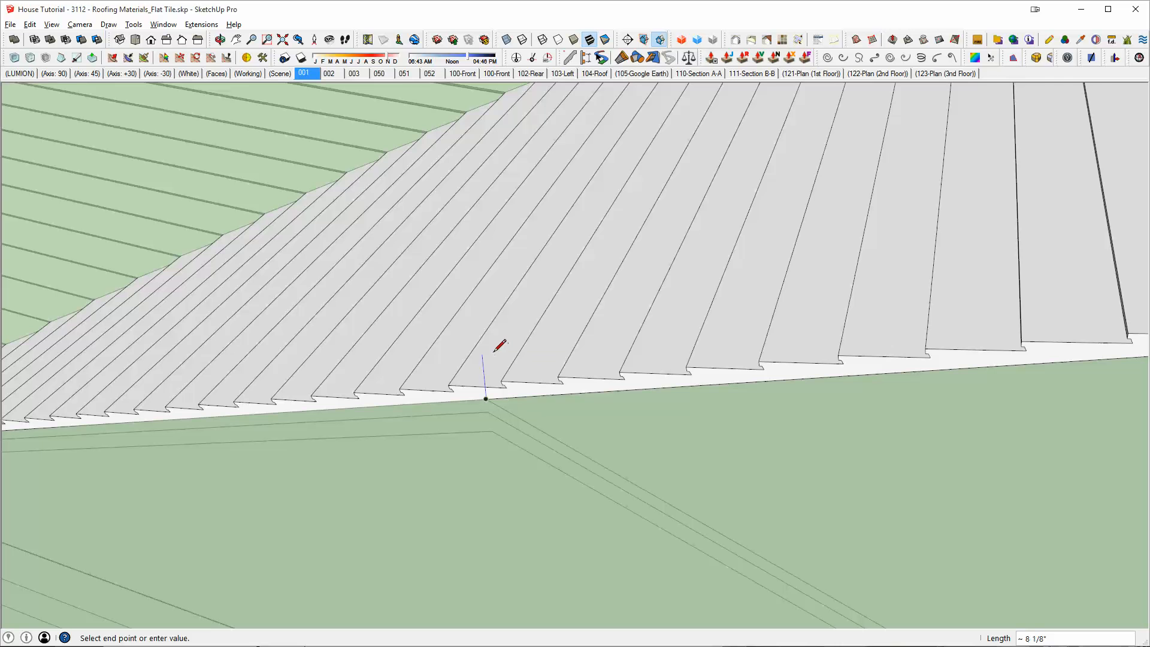
pyautogui.scroll(-5, 499, 381)
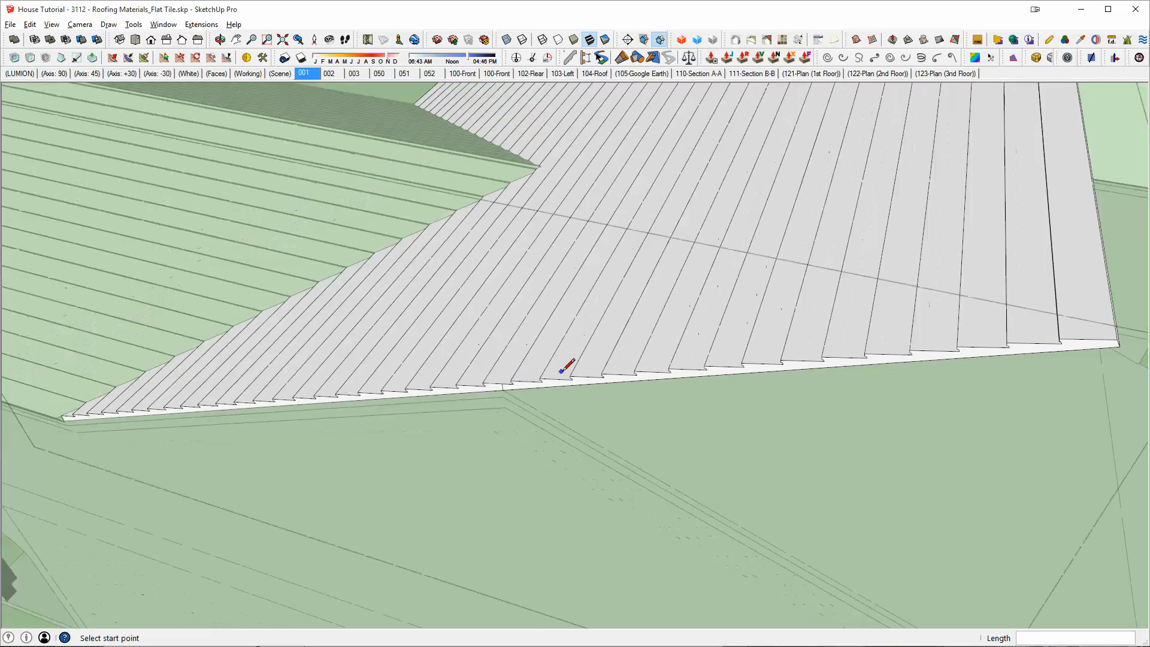
# Push the divided end face of the tiles beyond the ridge in about 43' 2" to the roof's far end
pyautogui.press('p')
pyautogui.scroll(-5, 625, 364)
pyautogui.moveTo(655, 367); pyautogui.dragTo(775, 206, button='middle')
pyautogui.click(775, 161)
pyautogui.moveTo(595, 327); pyautogui.dragTo(752, 383, button='middle')
pyautogui.scroll(-3, 753, 383)
pyautogui.keyDown('shift'); pyautogui.moveTo(675, 402); pyautogui.dragTo(854, 377, button='middle'); pyautogui.keyUp('shift')
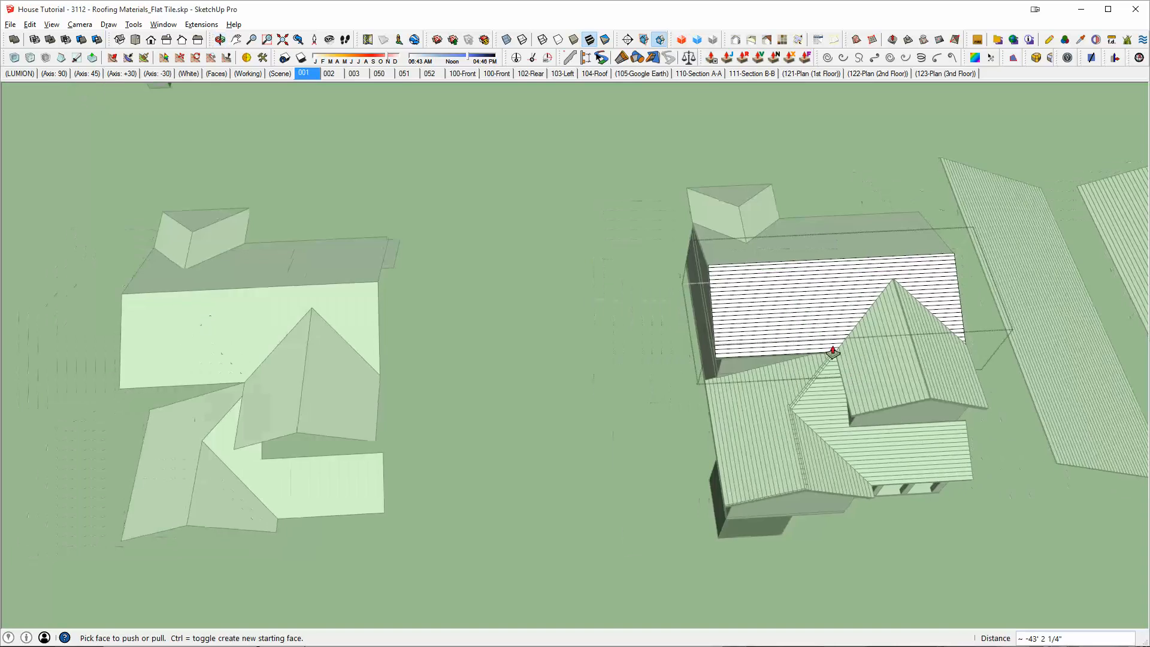
# Copy the main roof's tile group 2400 inches along the red axis, over the flat roof outline
pyautogui.press('space')
pyautogui.click(853, 376)
pyautogui.click(790, 286)
pyautogui.scroll(-3, 789, 286)
pyautogui.press('m')
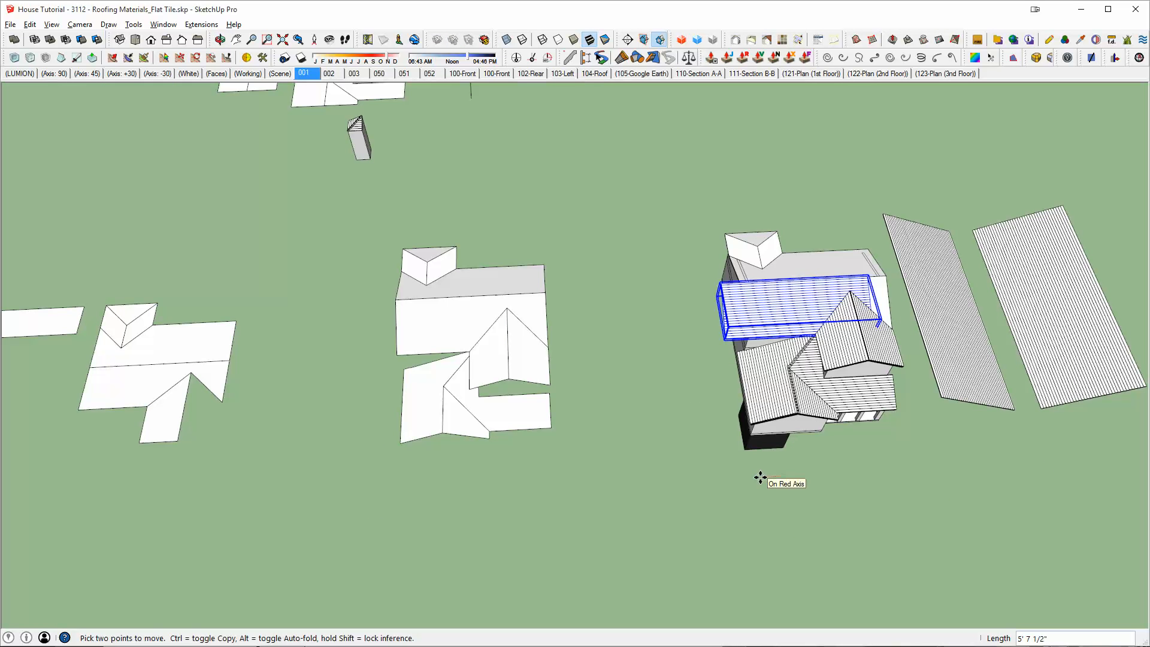
pyautogui.press('ctrl')
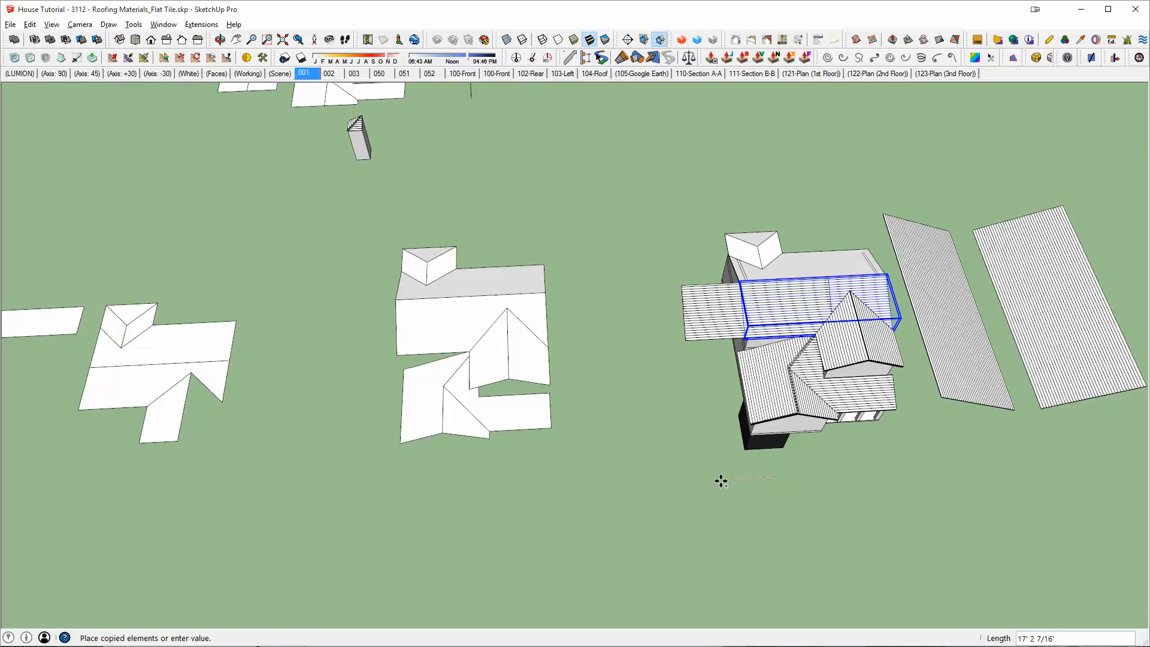
pyautogui.write('2400')
pyautogui.press('Return')
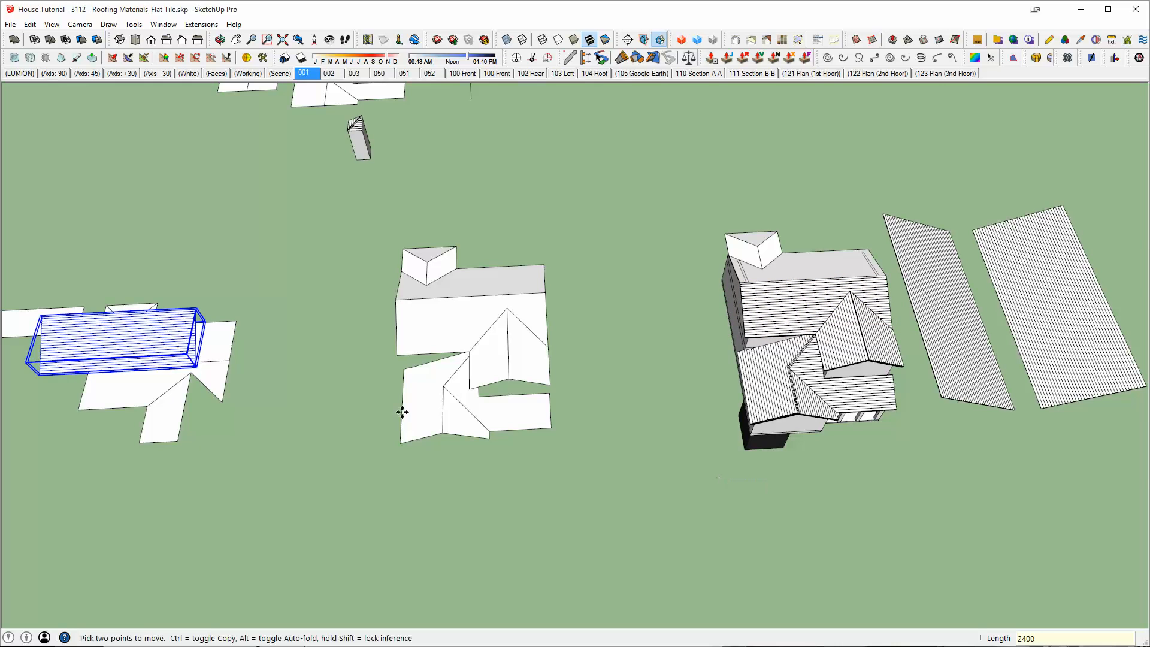
# Draw a large triangle extending the front gable's valley lines on the flat outline, extrude it up through the tiles, and group it
pyautogui.keyDown('shift'); pyautogui.moveTo(721, 481); pyautogui.dragTo(439, 403, button='middle'); pyautogui.keyUp('shift')
pyautogui.scroll(8, 449, 413)
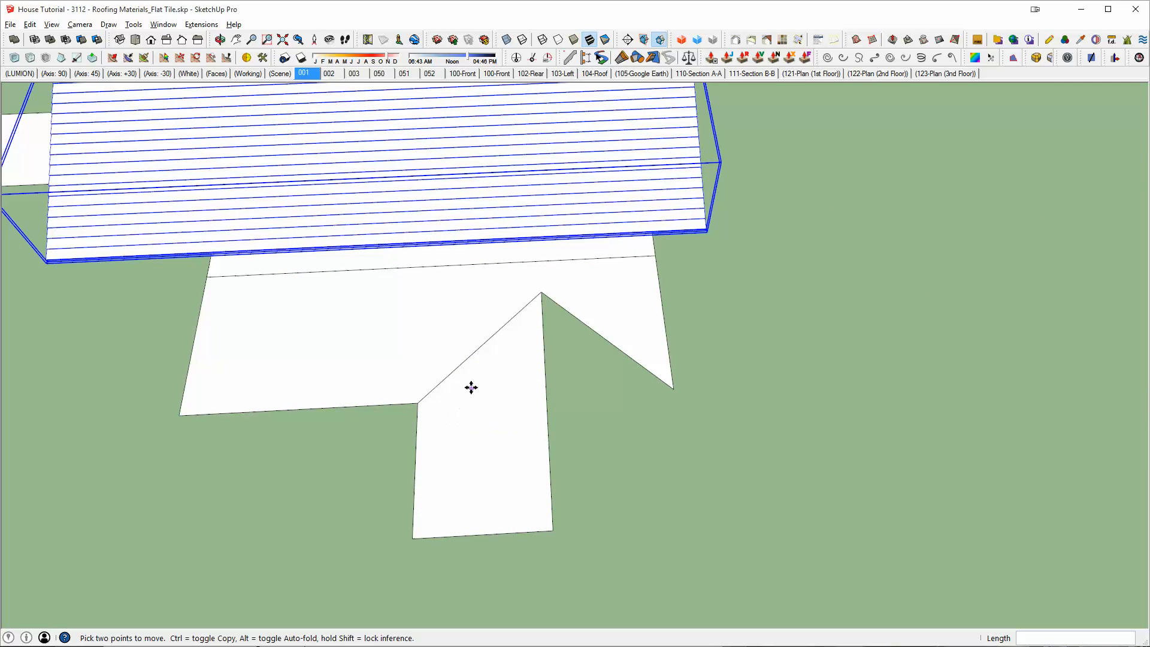
pyautogui.scroll(-2, 467, 389)
pyautogui.press('l')
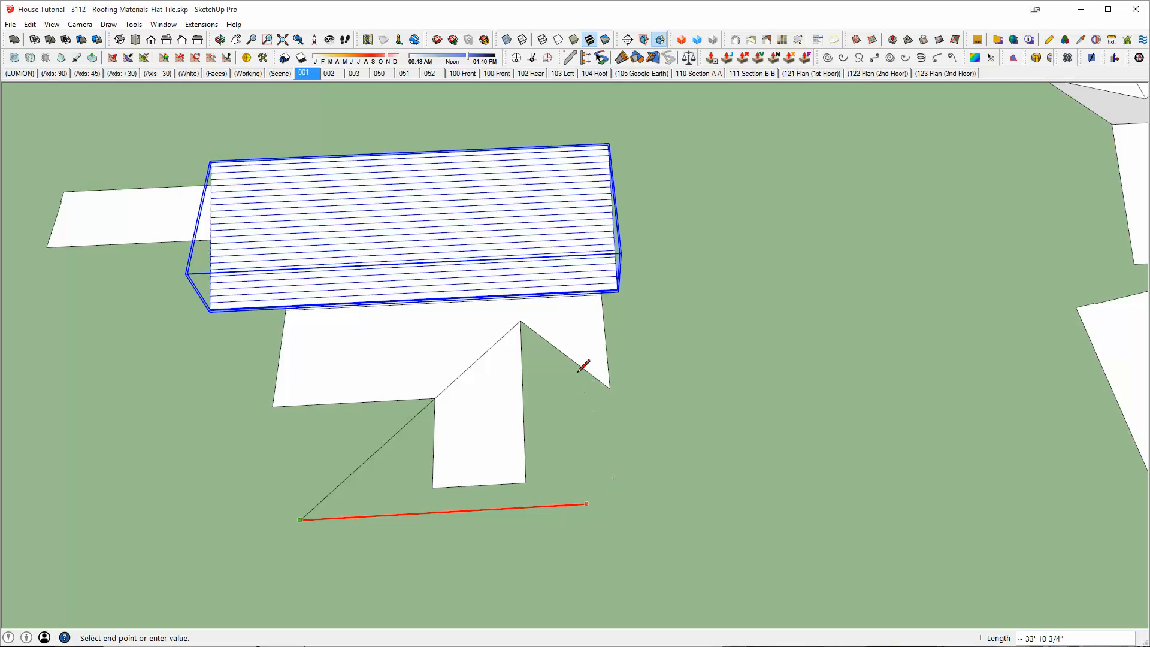
pyautogui.click(521, 321)
pyautogui.moveTo(513, 422); pyautogui.dragTo(777, 361, button='middle')
pyautogui.scroll(-4, 777, 360)
pyautogui.press('p')
pyautogui.click(760, 380)
pyautogui.click(759, 194)
pyautogui.press('space')
pyautogui.tripleClick(709, 211)
pyautogui.hotkey('ctrl', 'g')
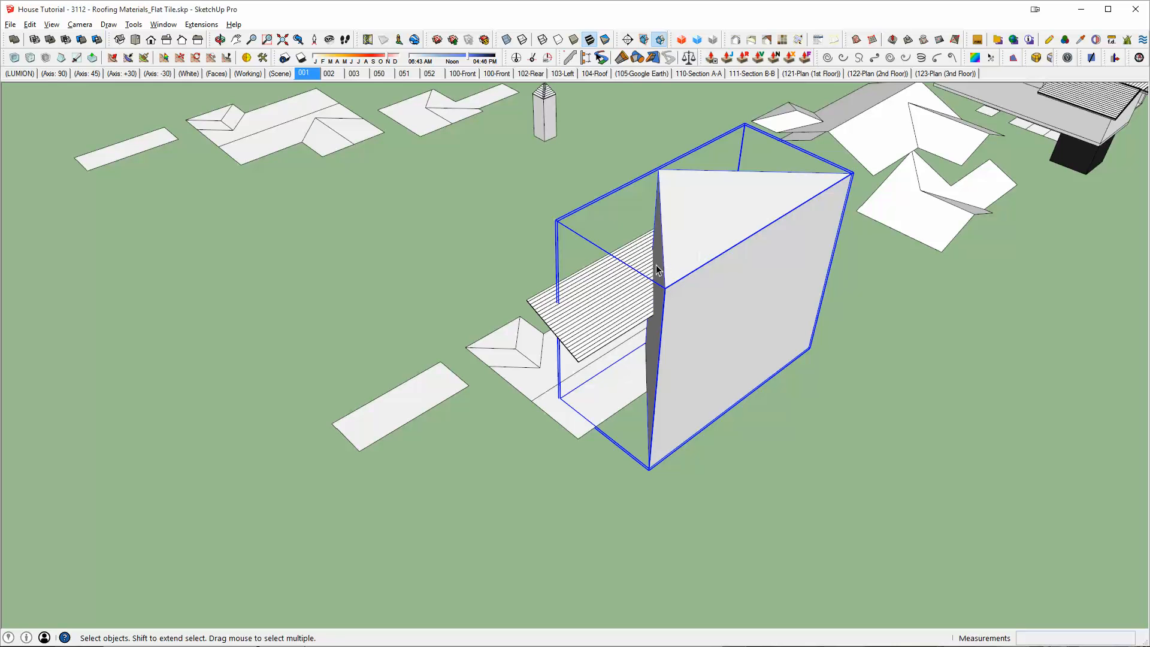
# Subtract the triangular solid from the copied tile group to cut the front gable notch
pyautogui.hotkey('shift', 's')
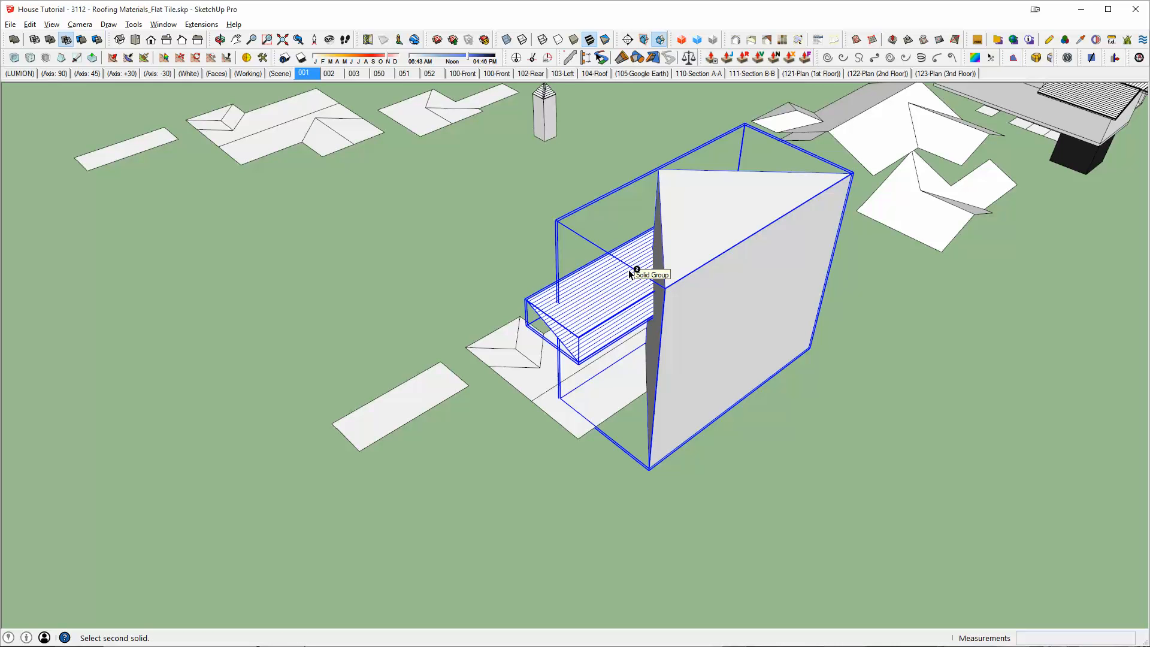
pyautogui.click(628, 269)
pyautogui.moveTo(641, 269); pyautogui.dragTo(653, 390, button='middle')
pyautogui.press('m')
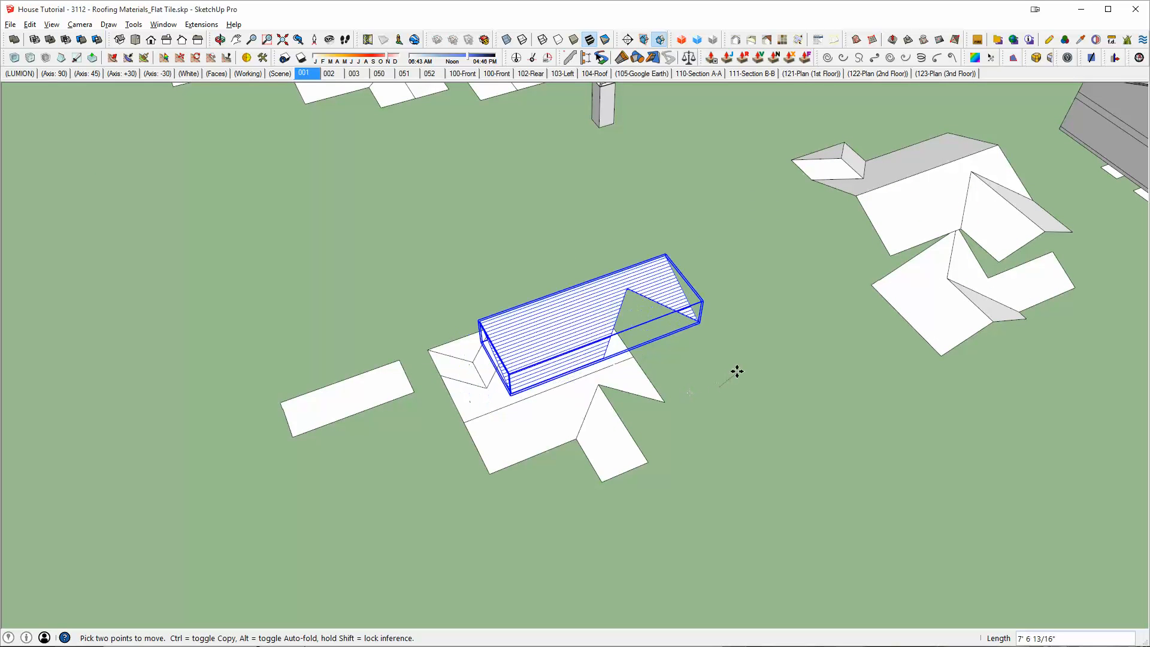
pyautogui.press('Escape')
# Mirror the main roof's front tile group onto the rear slope with a red-axis scale of -1
pyautogui.scroll(-3, 736, 368)
pyautogui.keyDown('shift'); pyautogui.moveTo(1082, 180); pyautogui.dragTo(873, 200, button='middle'); pyautogui.keyUp('shift')
pyautogui.scroll(5, 872, 200)
pyautogui.press('space')
pyautogui.click(810, 235)
pyautogui.moveTo(810, 234); pyautogui.dragTo(723, 282, button='middle')
pyautogui.press('s')
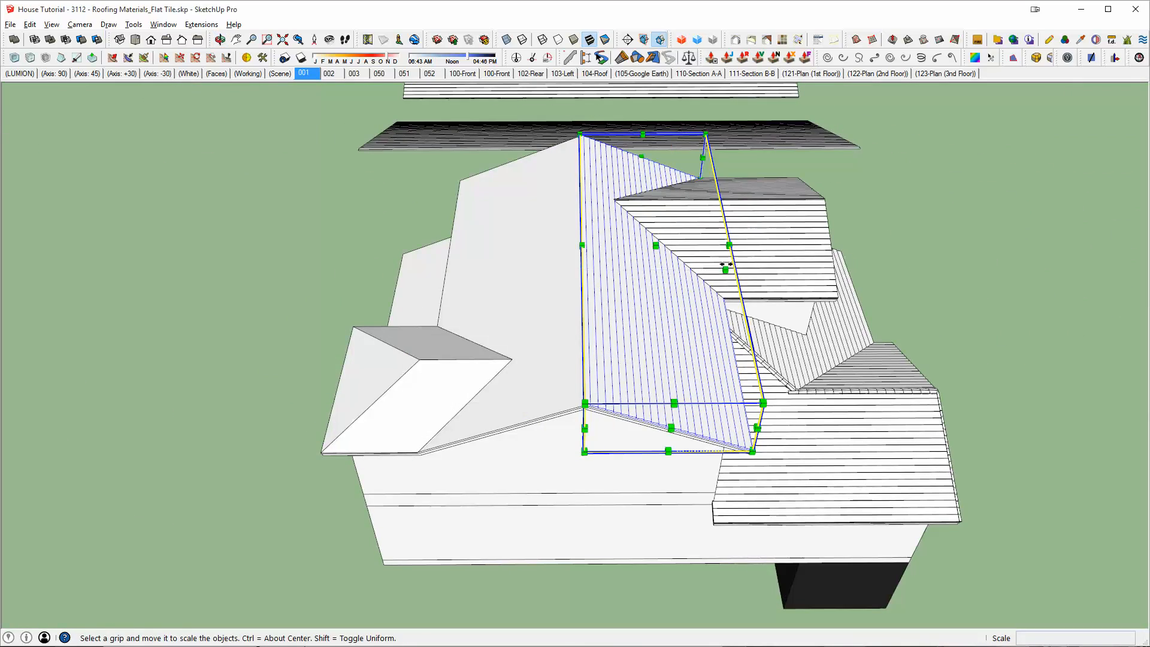
pyautogui.moveTo(726, 268); pyautogui.dragTo(693, 269)
pyautogui.write('-1')
pyautogui.press('Return')
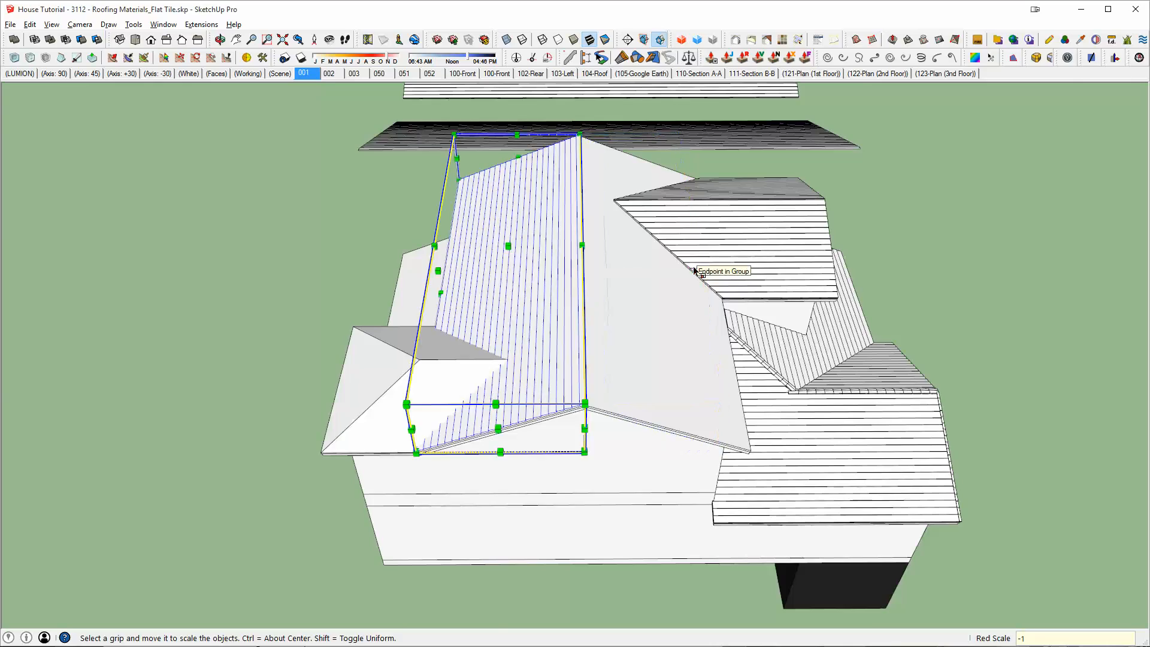
# Move the notched tile group 2400 inches back onto the house's front main roof slope
pyautogui.moveTo(693, 269); pyautogui.dragTo(411, 326, button='middle')
pyautogui.scroll(-4, 713, 314)
pyautogui.moveTo(773, 344)
pyautogui.mouseDown(button='middle')
pyautogui.moveTo(609, 362)
pyautogui.moveTo(782, 259)
pyautogui.mouseUp(button='middle')
pyautogui.scroll(-3, 389, 315)
pyautogui.press('space')
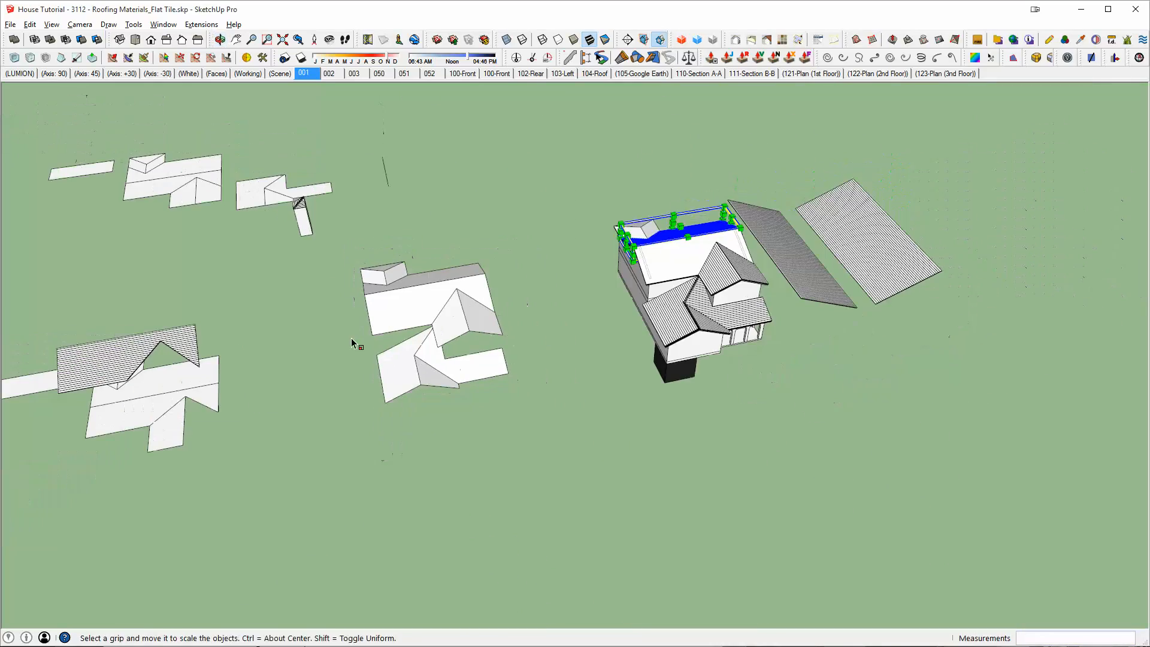
pyautogui.click(193, 342)
pyautogui.press('m')
pyautogui.click(239, 397)
pyautogui.write('24000')
pyautogui.press('Return')
pyautogui.press('space')
pyautogui.scroll(6, 732, 250)
pyautogui.moveTo(732, 250); pyautogui.dragTo(269, 231, button='middle')
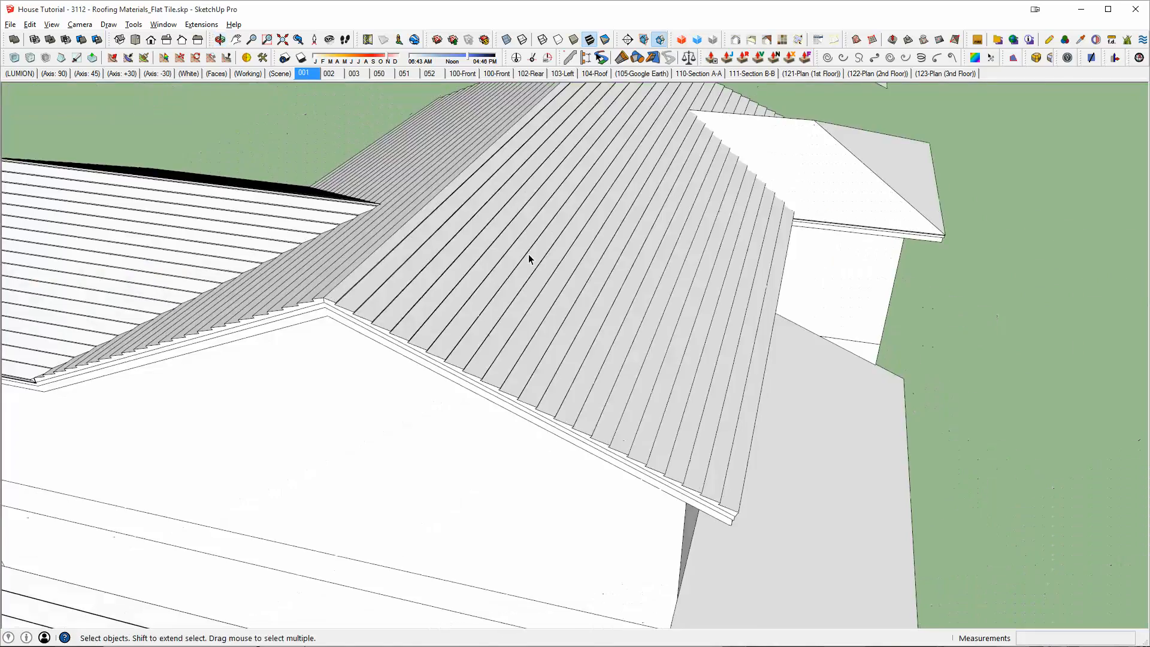
# Move the rear slope's tile group 2400 inches along the red axis, over the flat roof outline
pyautogui.moveTo(605, 263); pyautogui.dragTo(437, 287, button='middle')
pyautogui.moveTo(617, 291); pyautogui.dragTo(473, 300, button='middle')
pyautogui.scroll(-3, 509, 300)
pyautogui.keyDown('shift'); pyautogui.moveTo(554, 299); pyautogui.dragTo(476, 290, button='middle'); pyautogui.keyUp('shift')
pyautogui.click(496, 249)
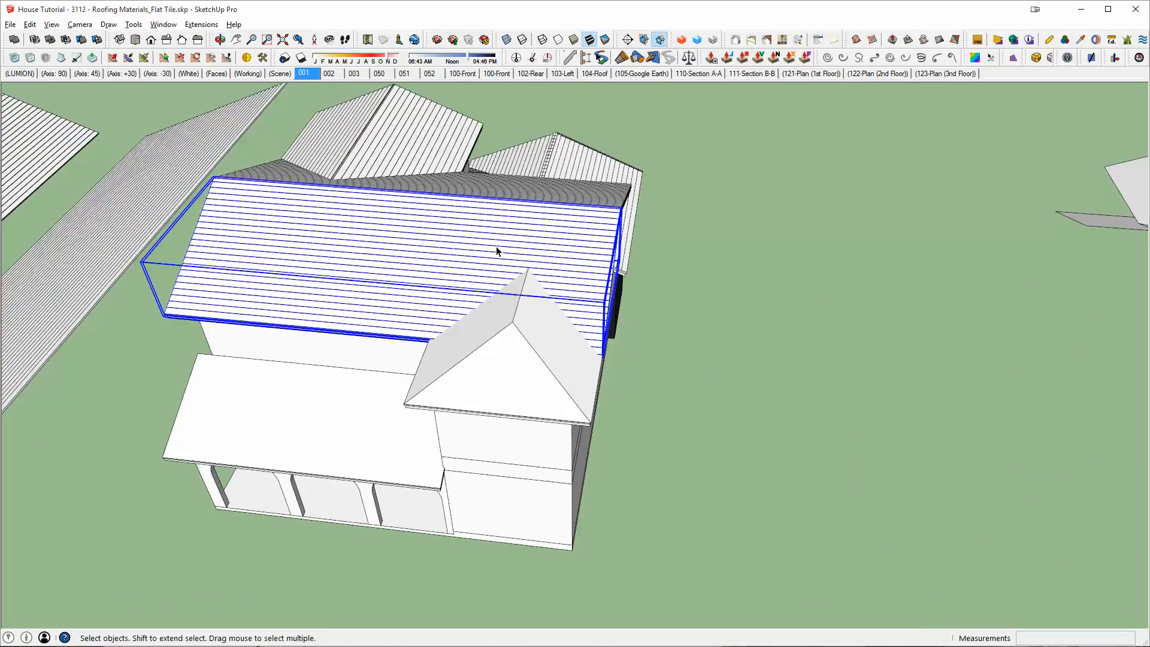
pyautogui.scroll(-3, 519, 253)
pyautogui.click(637, 312)
pyautogui.write('2')
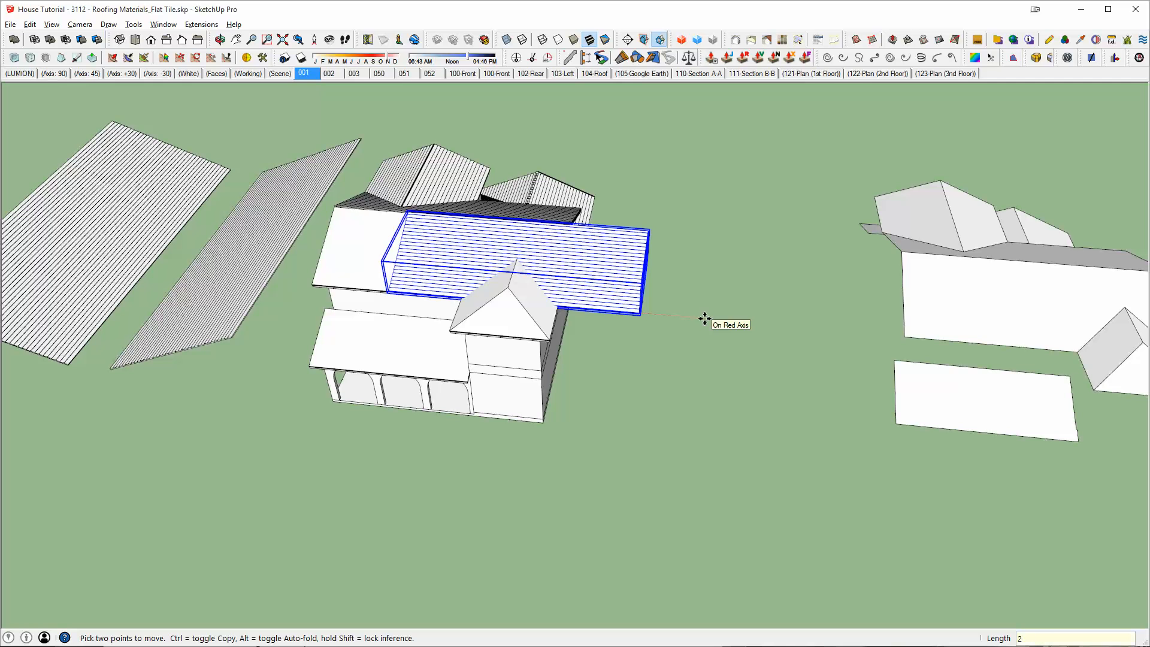
pyautogui.write('400')
pyautogui.press('Return')
pyautogui.keyDown('shift'); pyautogui.moveTo(984, 303); pyautogui.dragTo(6, 260, button='middle'); pyautogui.keyUp('shift')
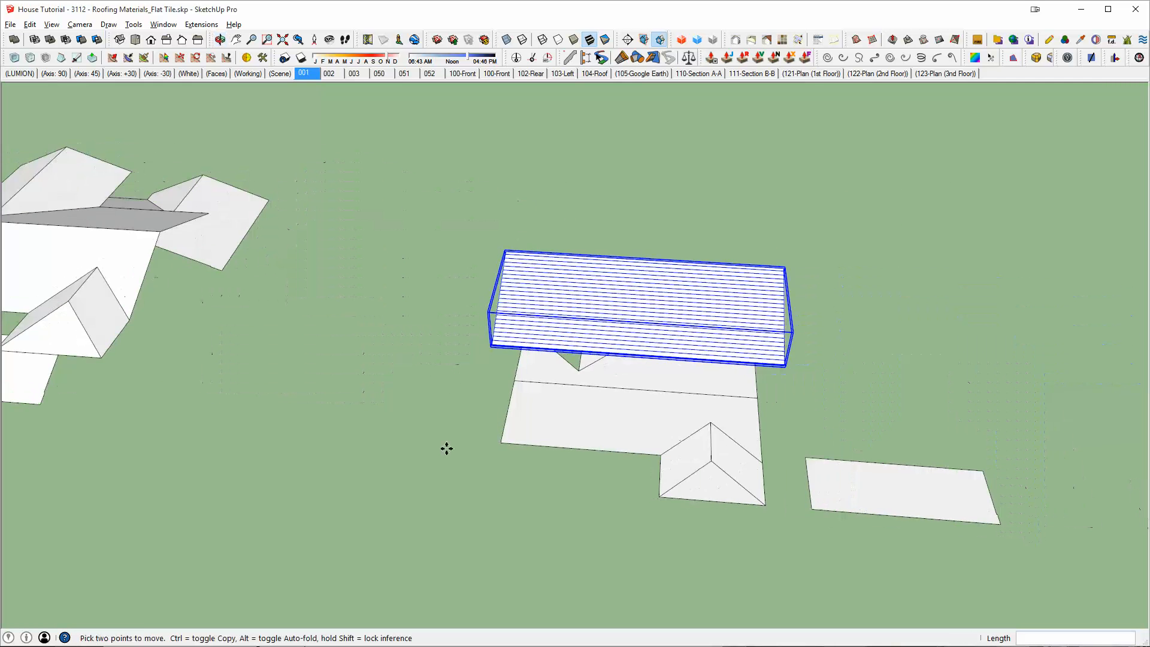
# Draw a large triangle on the flat outline that extends the valley lines of the rear hip roof
pyautogui.scroll(3, 583, 473)
pyautogui.moveTo(662, 470); pyautogui.dragTo(711, 473, button='middle')
pyautogui.scroll(-3, 719, 461)
pyautogui.press('l')
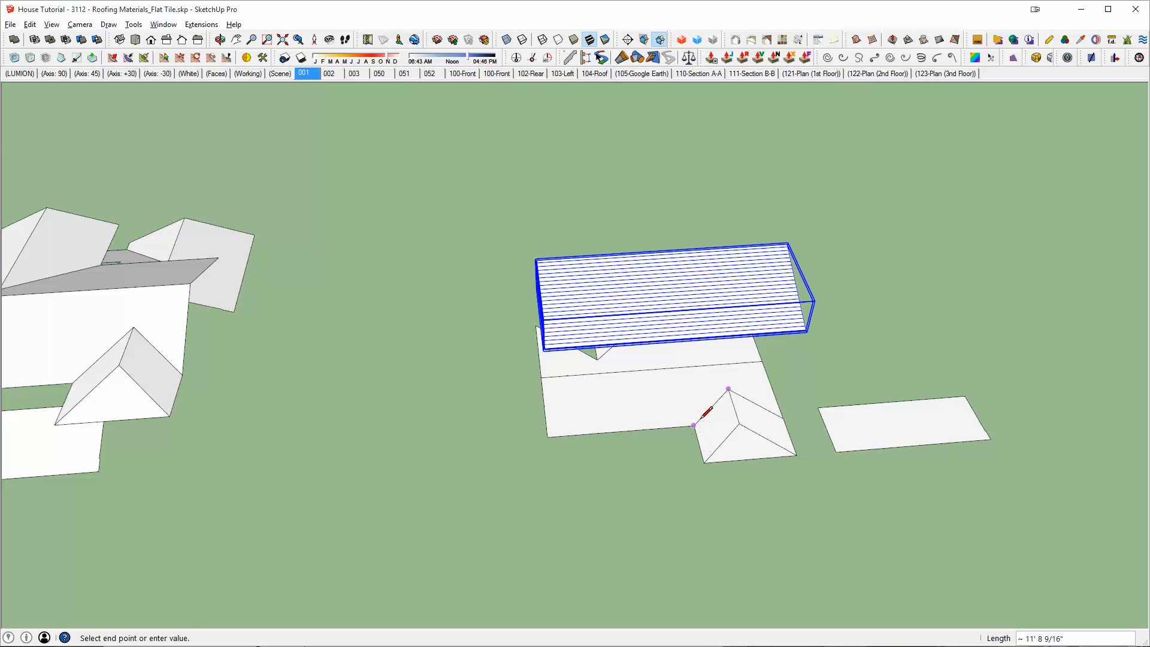
pyautogui.scroll(2, 700, 418)
pyautogui.scroll(-2, 617, 485)
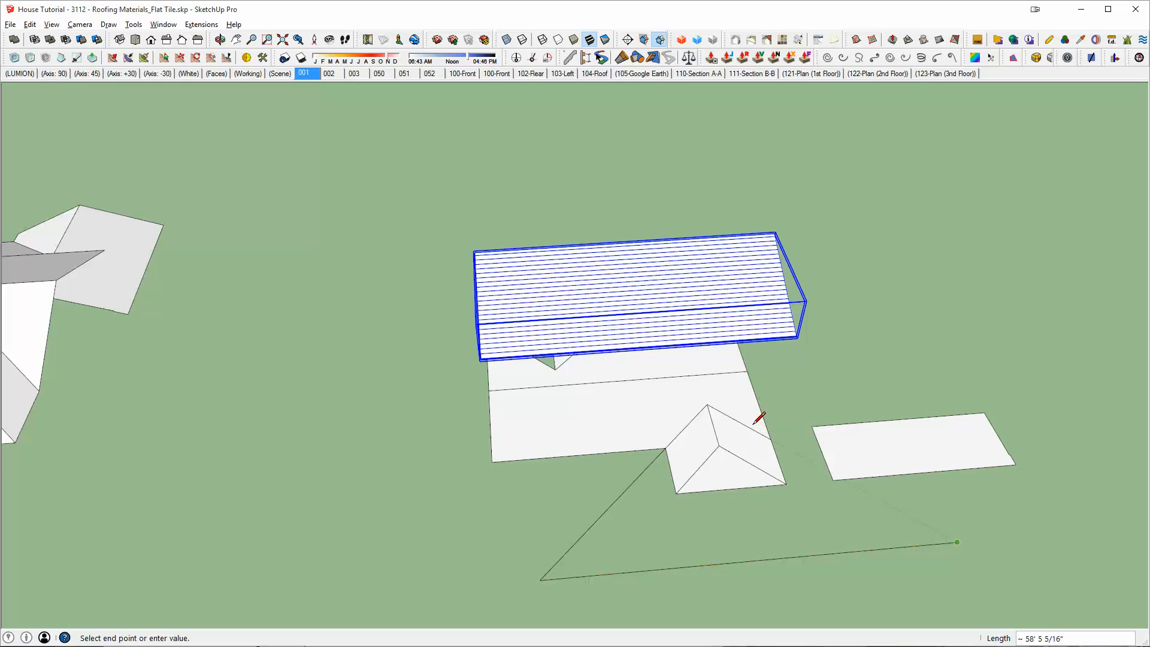
pyautogui.click(708, 403)
pyautogui.moveTo(833, 458); pyautogui.dragTo(886, 397, button='middle')
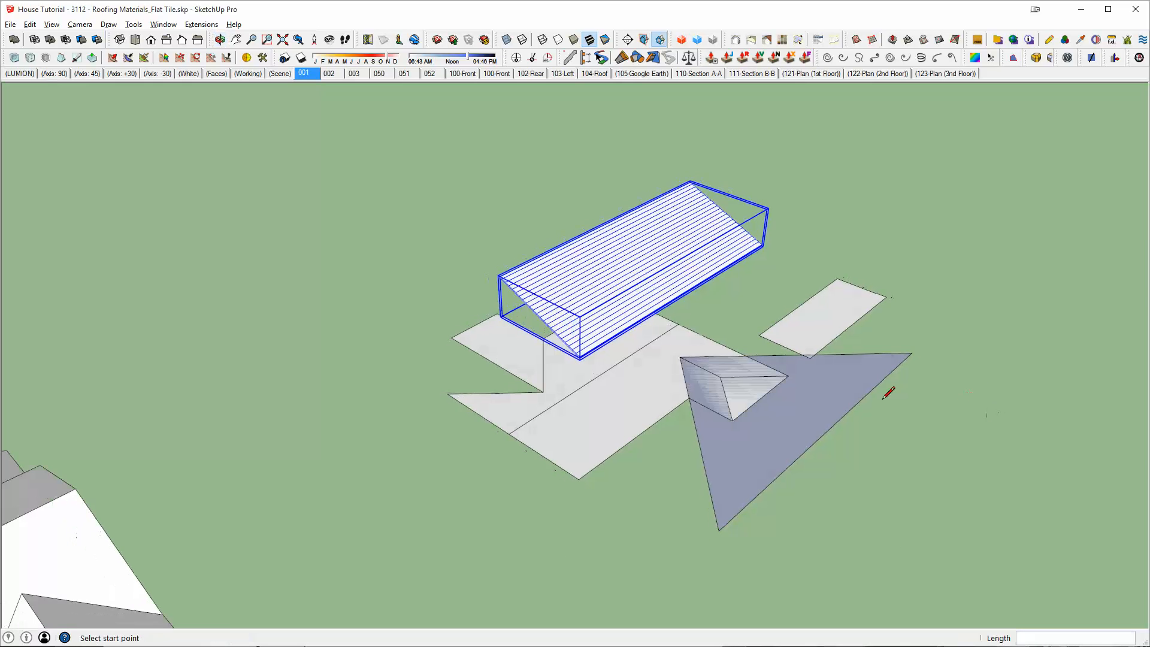
# Extrude the rear triangle up through the tiles, group it, and subtract it from the rear tile group
pyautogui.scroll(-1, 884, 396)
pyautogui.press('p')
pyautogui.click(814, 402)
pyautogui.click(829, 170)
pyautogui.press('space')
pyautogui.tripleClick(801, 189)
pyautogui.hotkey('ctrl', 'g')
pyautogui.hotkey('shift', 's')
pyautogui.click(676, 233)
# Move the trimmed rear tile group 2400 inches back onto the house
pyautogui.press('m')
pyautogui.click(852, 193)
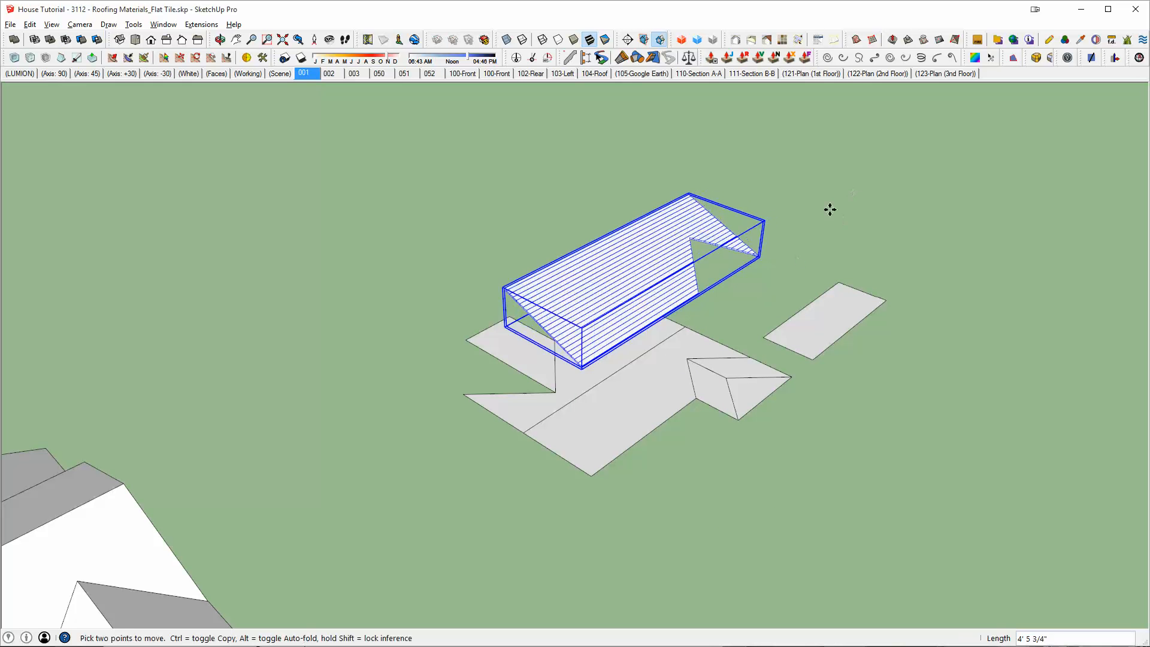
pyautogui.write("240'")
pyautogui.press('Return')
pyautogui.scroll(-2, 824, 215)
pyautogui.keyDown('shift'); pyautogui.moveTo(575, 323); pyautogui.dragTo(942, 161, button='middle'); pyautogui.keyUp('shift')
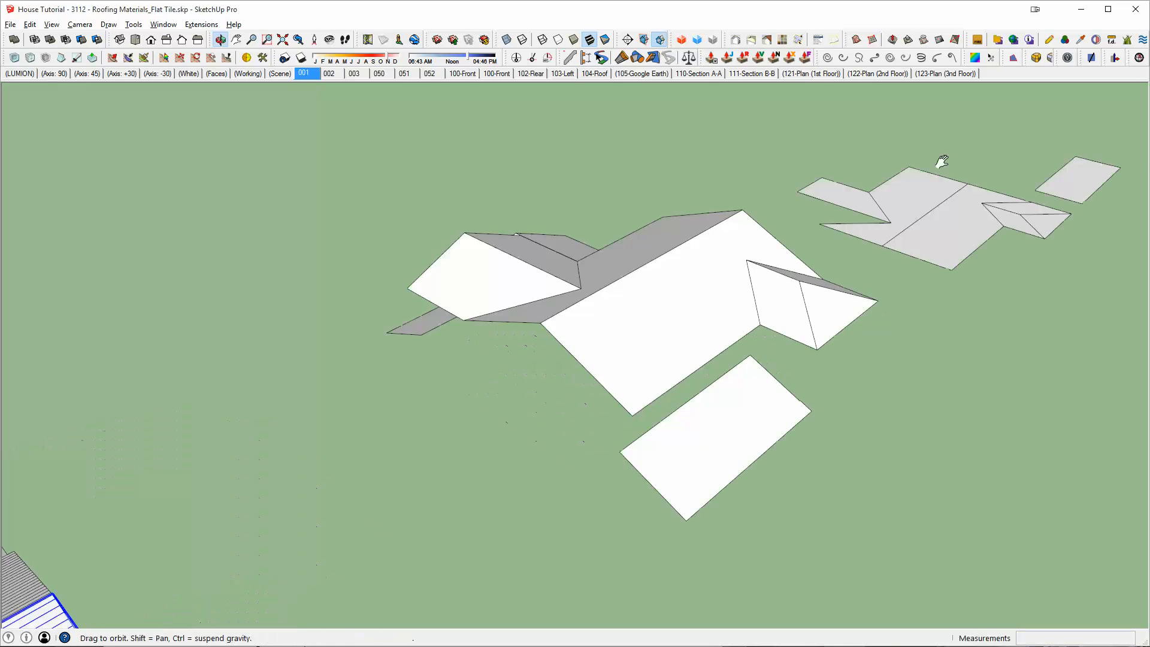
pyautogui.press('space')
pyautogui.click(528, 360)
pyautogui.keyDown('shift'); pyautogui.moveTo(528, 358); pyautogui.dragTo(900, 124, button='middle'); pyautogui.keyUp('shift')
# Select both main roof tile groups and examine how they fit around the rear hip roof
pyautogui.scroll(4, 478, 382)
pyautogui.click(551, 382)
pyautogui.moveTo(551, 382); pyautogui.dragTo(729, 185, button='middle')
pyautogui.scroll(5, 355, 373)
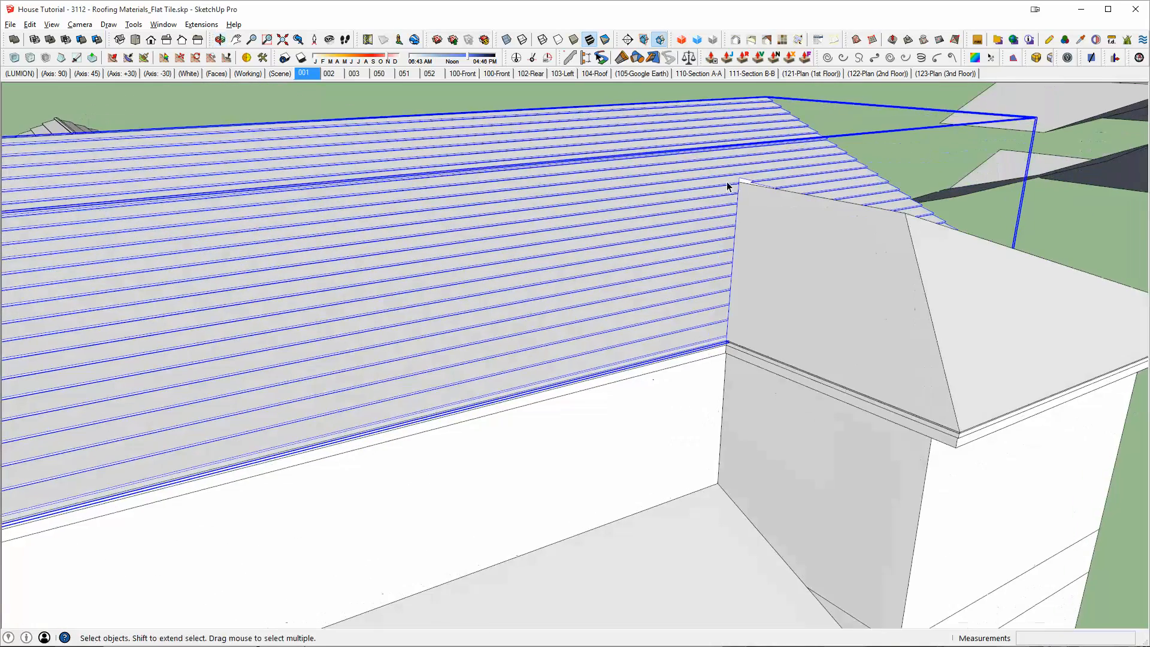
pyautogui.scroll(-4, 729, 185)
pyautogui.moveTo(601, 210); pyautogui.dragTo(792, 309, button='middle')
pyautogui.keyDown('ctrl'); pyautogui.click(585, 341); pyautogui.keyUp('ctrl')
pyautogui.moveTo(586, 341); pyautogui.dragTo(402, 325, button='middle')
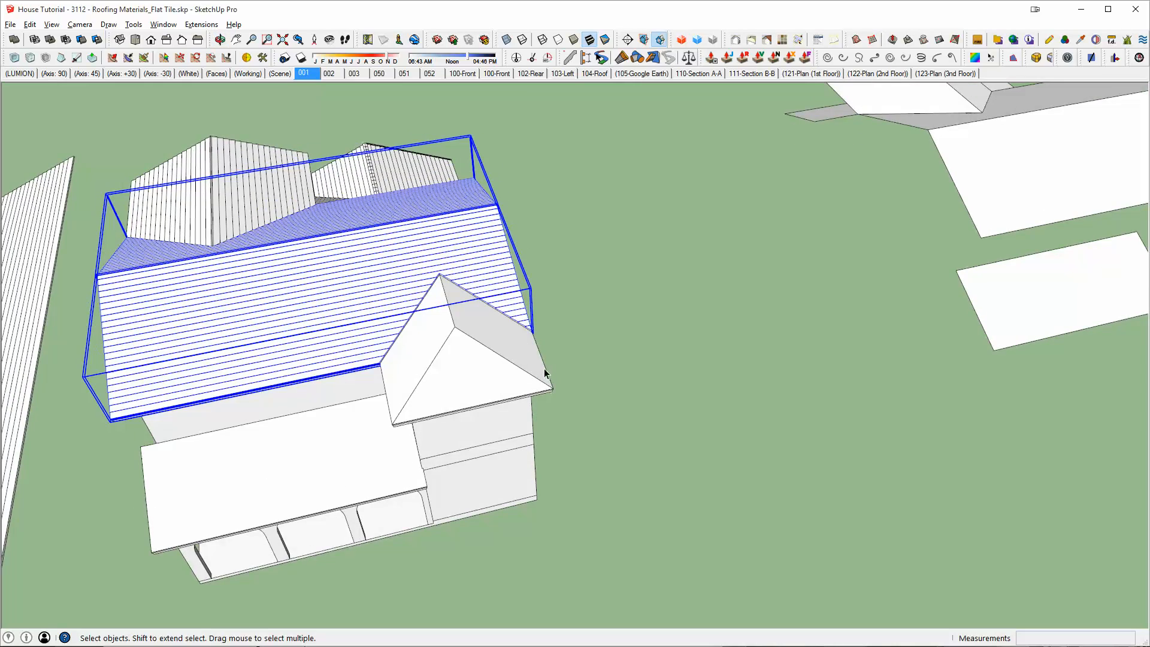
pyautogui.moveTo(544, 370); pyautogui.dragTo(532, 398, button='middle')
pyautogui.scroll(3, 412, 362)
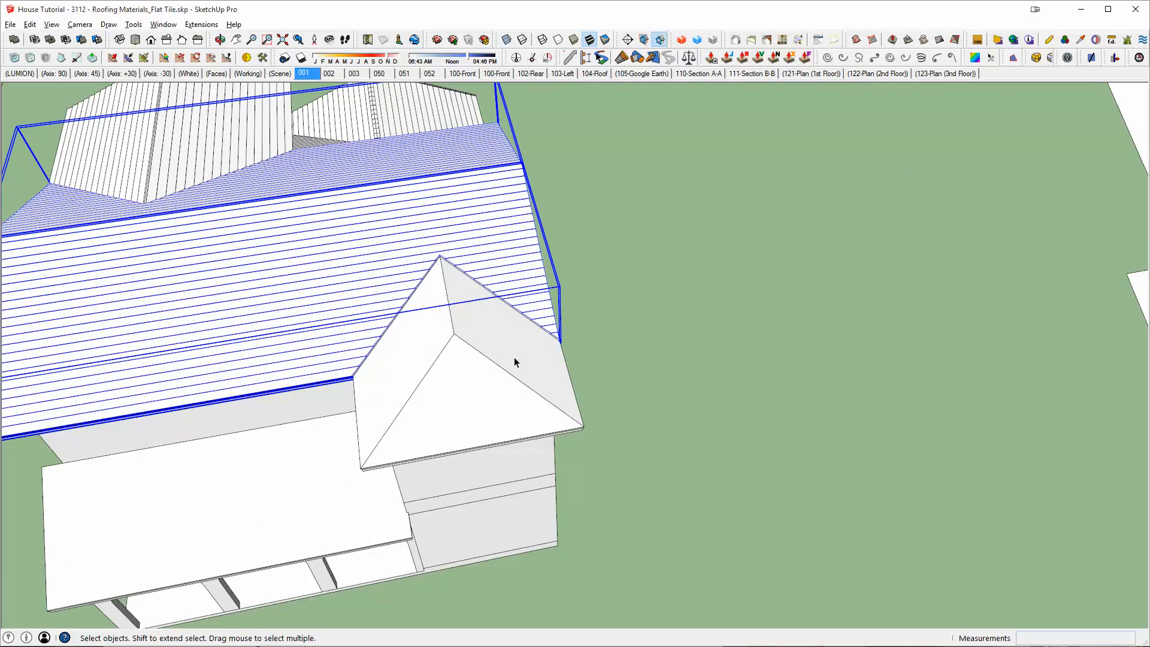
pyautogui.scroll(-4, 514, 357)
pyautogui.moveTo(495, 357); pyautogui.dragTo(627, 320, button='middle')
pyautogui.scroll(-2, 454, 368)
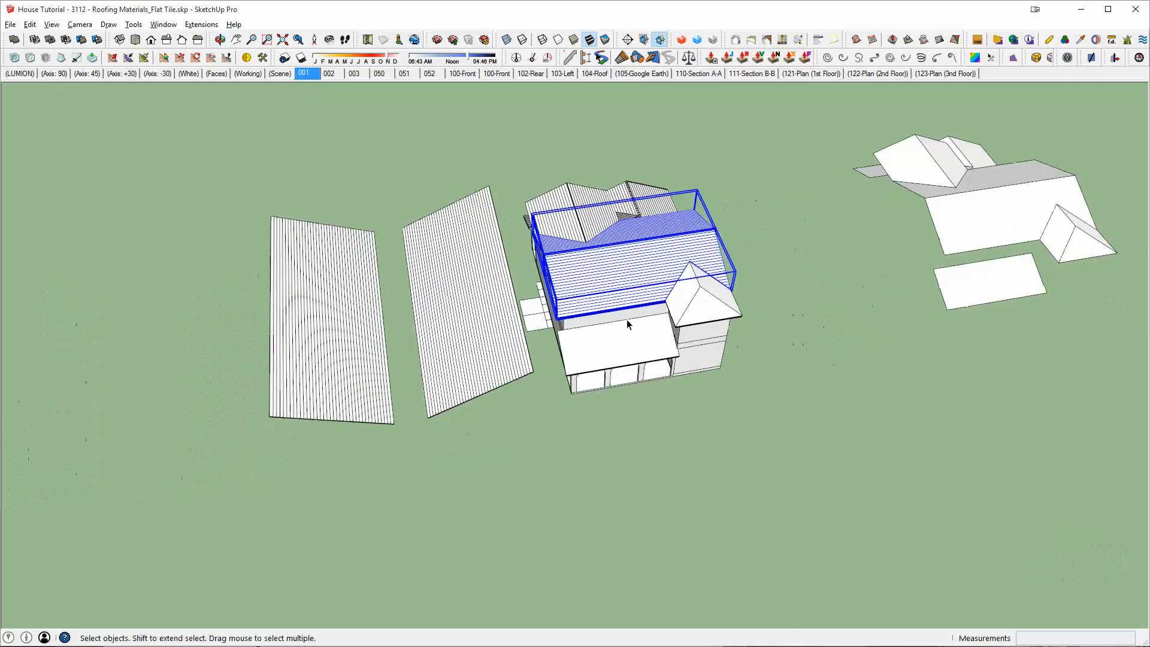
pyautogui.scroll(2, 406, 365)
pyautogui.scroll(3, 427, 382)
pyautogui.moveTo(428, 382); pyautogui.dragTo(543, 313, button='middle')
# Copy the loose tile panel beside the house by its lower corner to the rear hip roof's inner eave corner
pyautogui.click(527, 377)
pyautogui.scroll(5, 503, 396)
pyautogui.press('m')
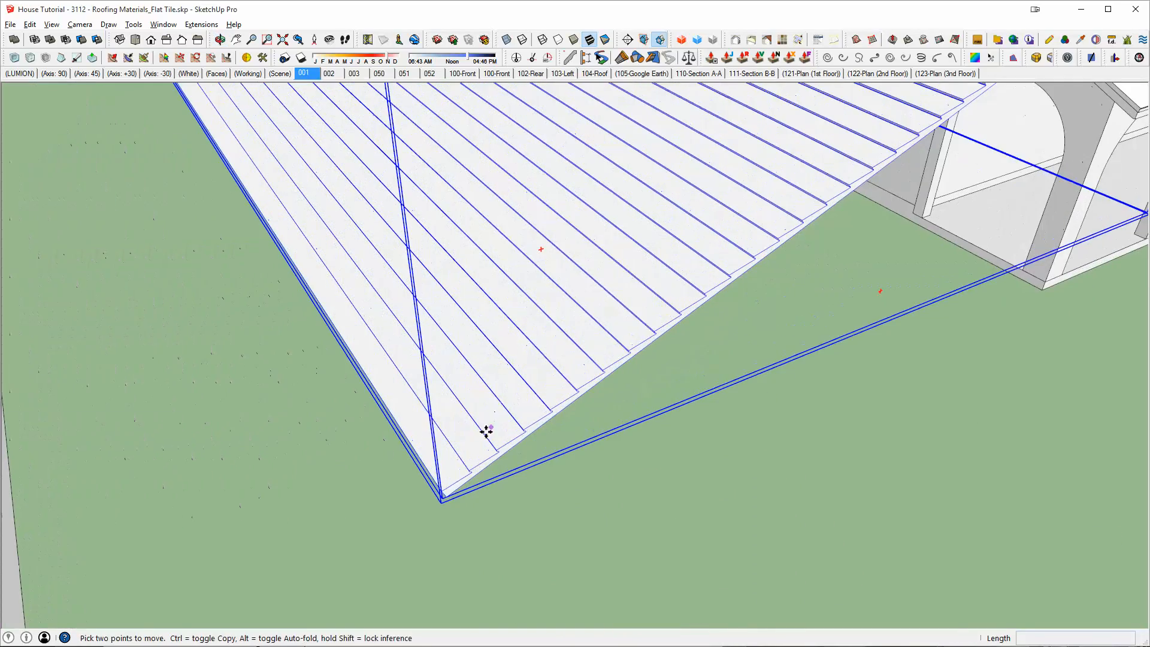
pyautogui.click(450, 494)
pyautogui.press('ctrl')
pyautogui.scroll(-4, 495, 359)
pyautogui.keyDown('shift'); pyautogui.moveTo(509, 348); pyautogui.dragTo(251, 575, button='middle'); pyautogui.keyUp('shift')
pyautogui.scroll(6, 875, 249)
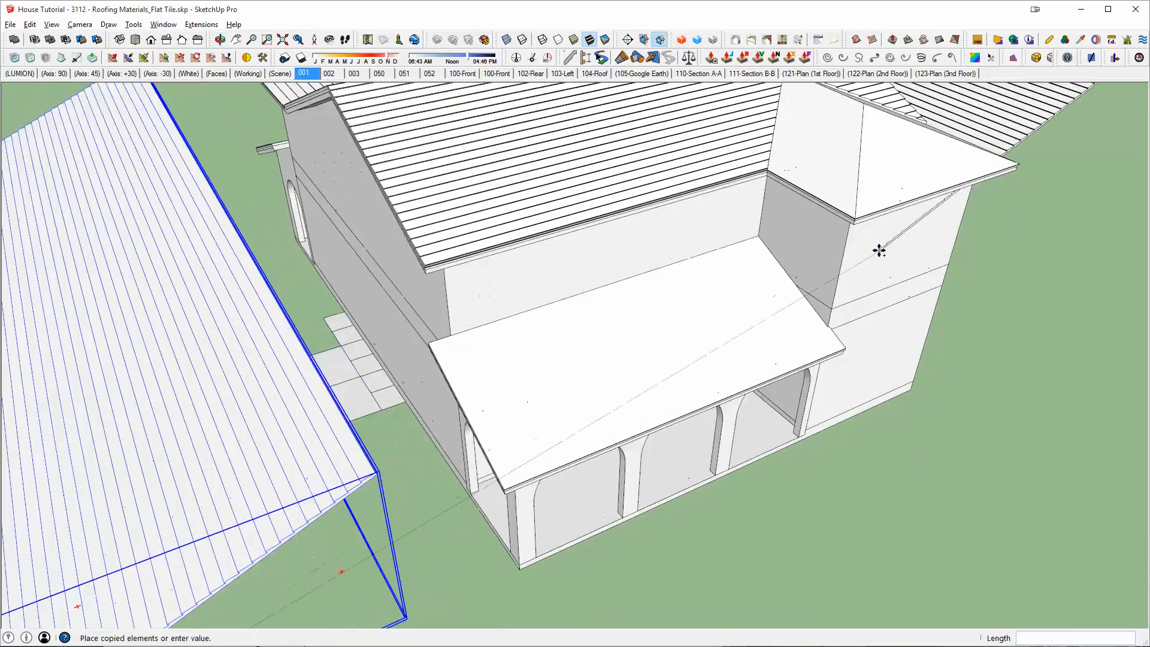
pyautogui.click(836, 190)
# Copy the hip roof's tile panel from its lower corner to the outer eave corner of the rear hip
pyautogui.moveTo(836, 191); pyautogui.dragTo(623, 261, button='middle')
pyautogui.scroll(4, 623, 261)
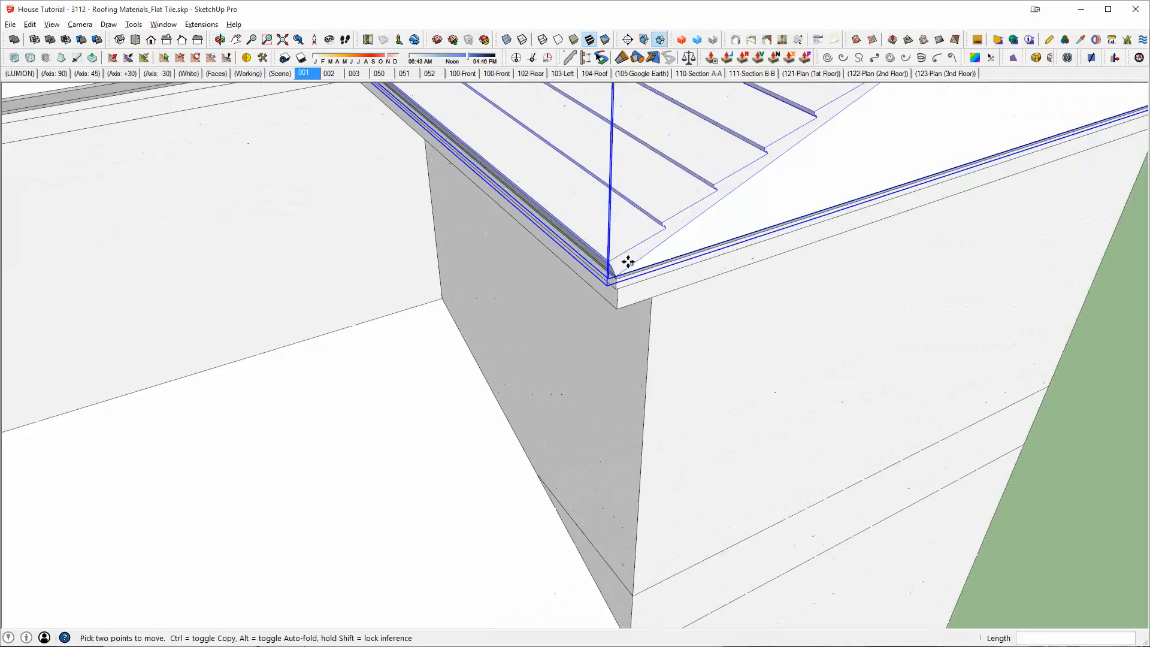
pyautogui.moveTo(622, 249); pyautogui.dragTo(577, 123, button='middle')
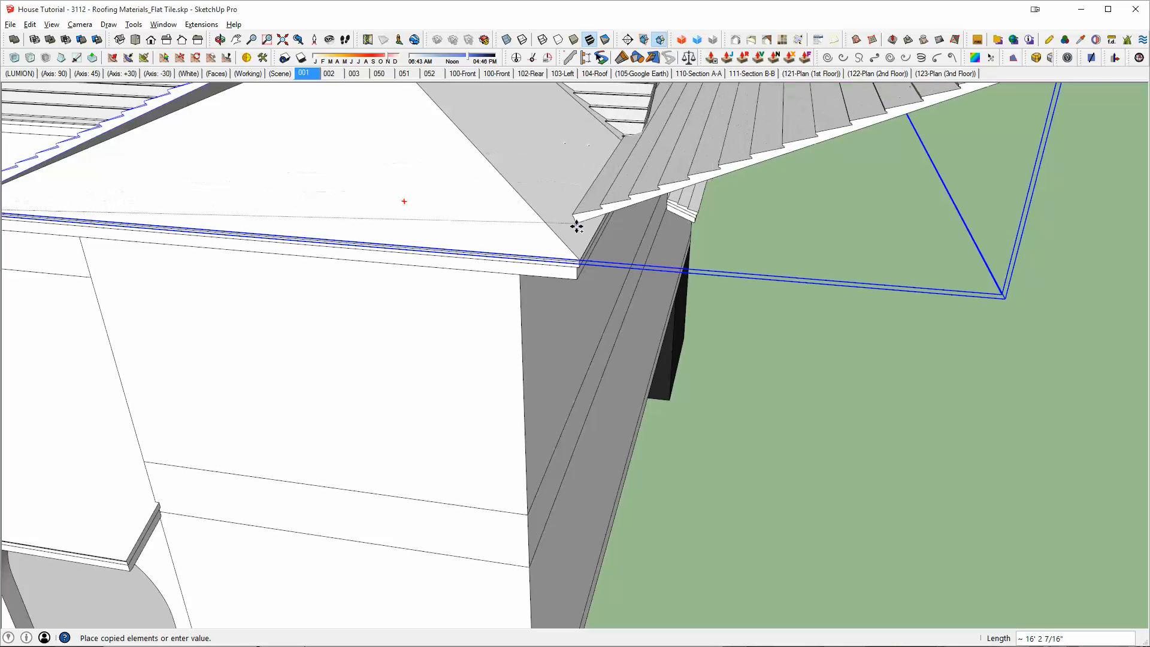
pyautogui.click(578, 254)
# Rotate the tile panel at the outer eave corner 90 degrees so it faces the hip roof's end slope
pyautogui.press('q')
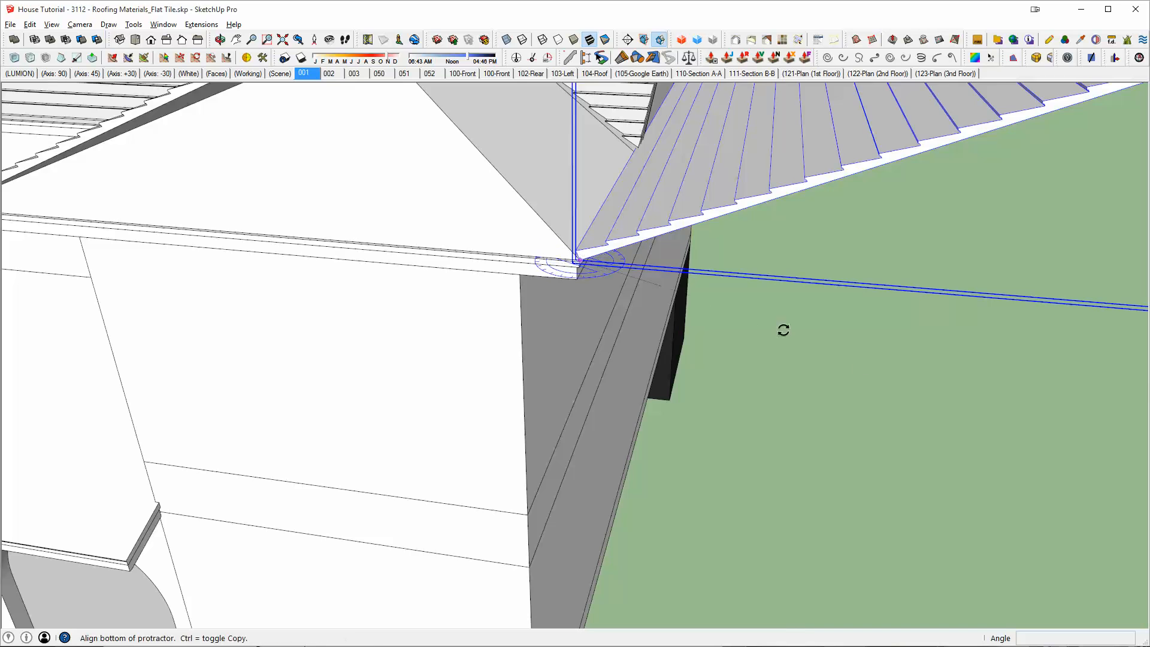
pyautogui.click(579, 257)
pyautogui.click(864, 358)
pyautogui.write('90')
pyautogui.press('Return')
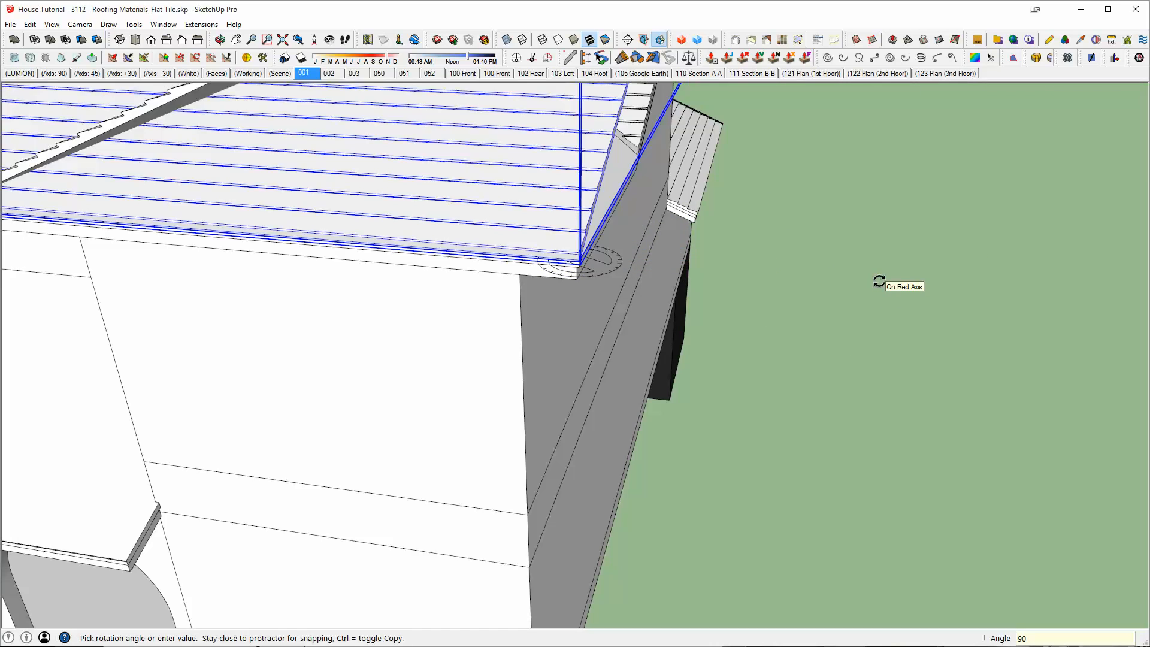
pyautogui.scroll(-5, 593, 257)
pyautogui.moveTo(510, 221); pyautogui.dragTo(611, 277, button='middle')
pyautogui.scroll(-5, 538, 373)
pyautogui.moveTo(585, 341)
pyautogui.mouseDown(button='middle')
pyautogui.moveTo(511, 395)
pyautogui.moveTo(578, 318)
pyautogui.moveTo(591, 329)
pyautogui.mouseUp(button='middle')
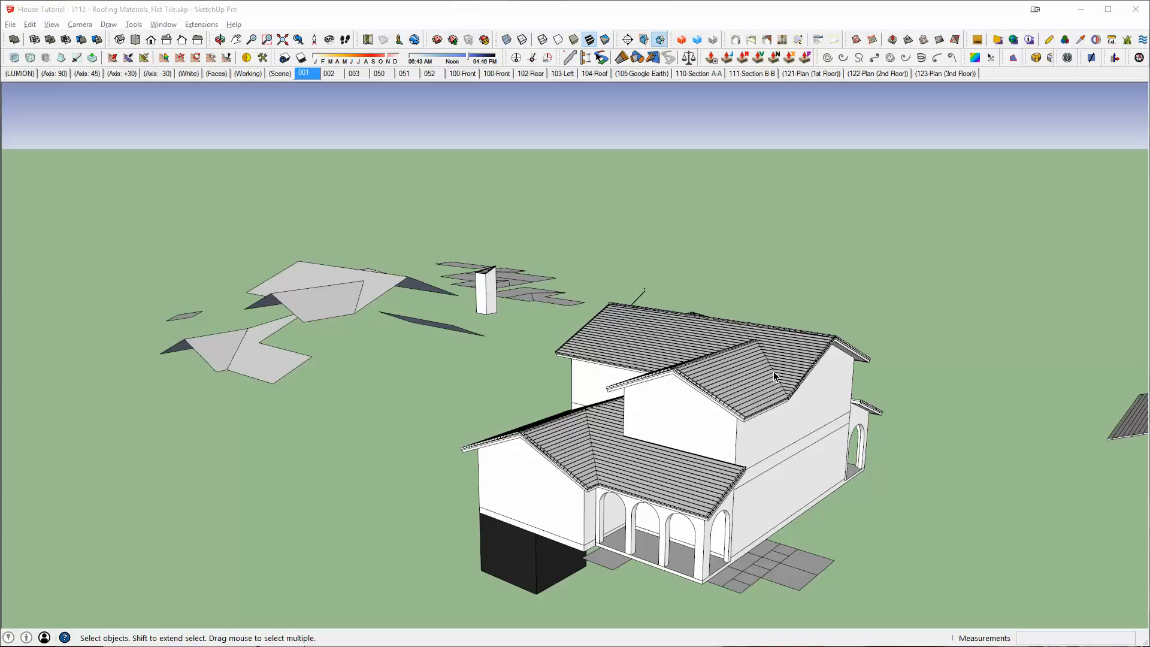
# Select the tile group on the rear hip roof's finished side slope and examine the opposite slope that still lacks tiles
pyautogui.moveTo(808, 376); pyautogui.dragTo(306, 325, button='middle')
pyautogui.scroll(3, 567, 456)
pyautogui.scroll(2, 565, 456)
pyautogui.scroll(-5, 565, 455)
pyautogui.scroll(2, 578, 318)
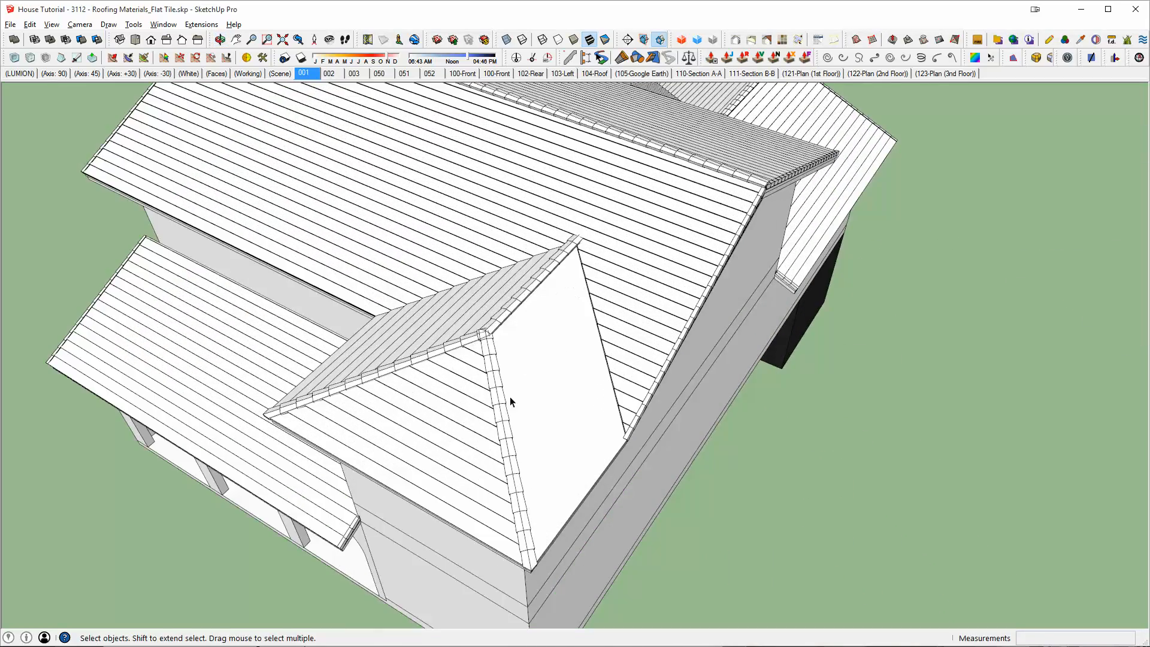
pyautogui.moveTo(540, 319); pyautogui.dragTo(704, 345, button='middle')
pyautogui.click(627, 314)
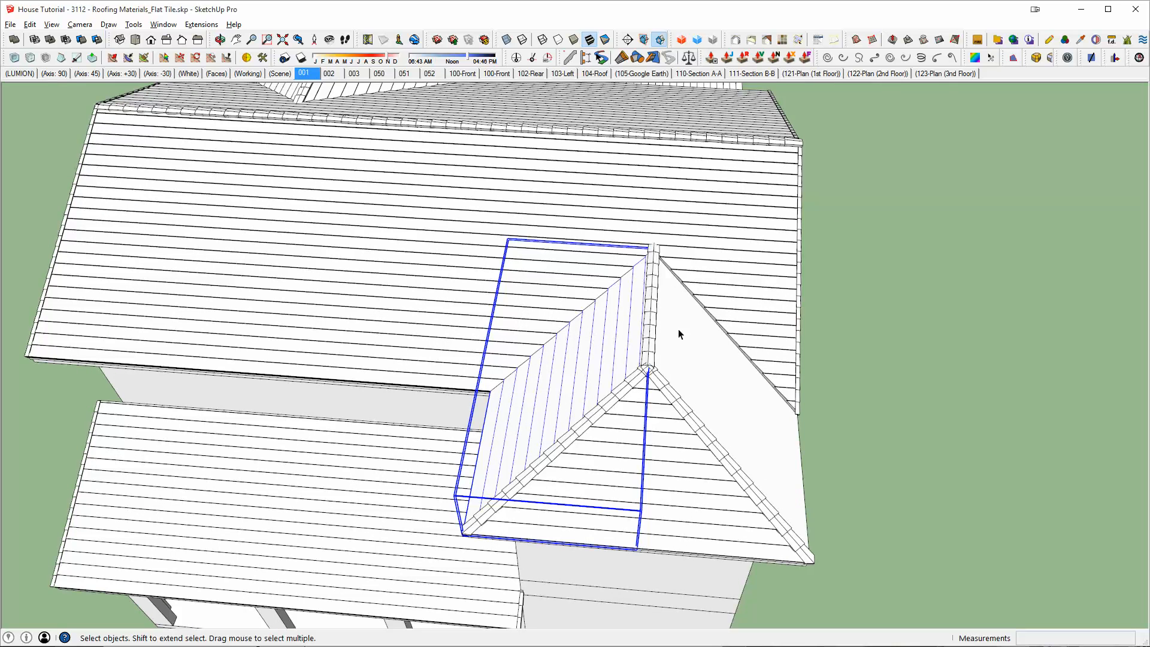
pyautogui.scroll(-2, 676, 369)
pyautogui.moveTo(664, 372); pyautogui.dragTo(570, 365, button='middle')
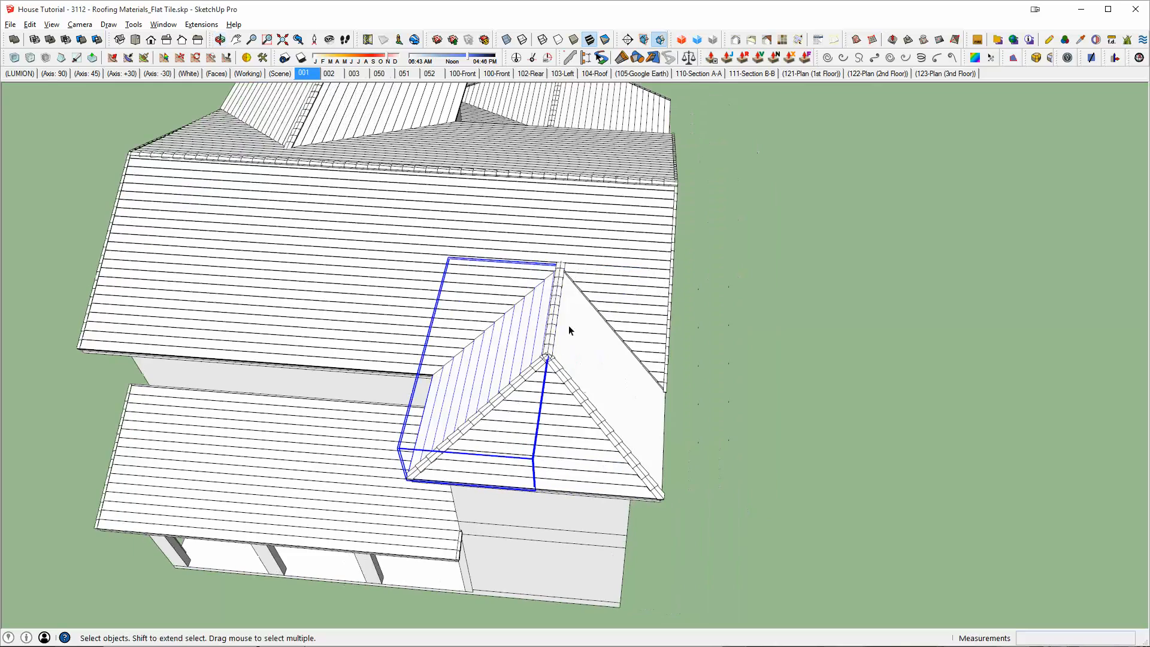
# Copy the loose tile panel beside the house by its lower corner to the eave corner of the rear hip roof's uncovered slope
pyautogui.moveTo(664, 456); pyautogui.dragTo(342, 334, button='middle')
pyautogui.scroll(-2, 630, 331)
pyautogui.scroll(-3, 587, 344)
pyautogui.scroll(5, 351, 346)
pyautogui.press('m')
pyautogui.click(422, 430)
pyautogui.scroll(6, 407, 470)
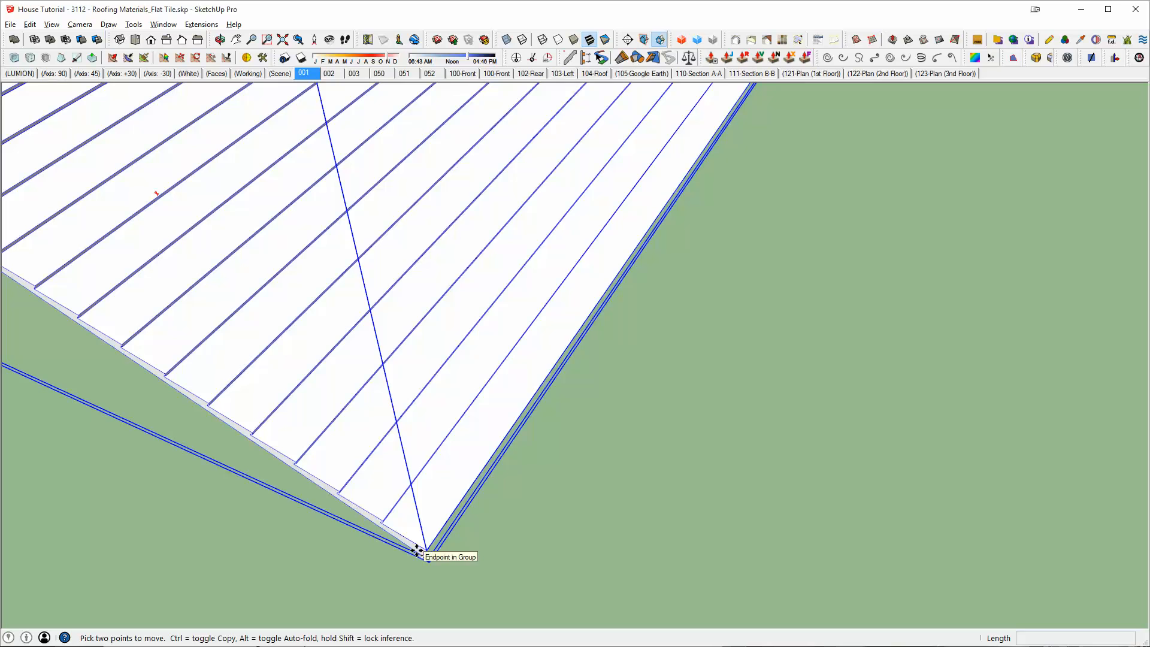
pyautogui.click(418, 554)
pyautogui.scroll(-5, 488, 349)
pyautogui.keyDown('shift'); pyautogui.moveTo(744, 343); pyautogui.dragTo(489, 280, button='middle'); pyautogui.keyUp('shift')
pyautogui.keyDown('shift'); pyautogui.moveTo(877, 222); pyautogui.dragTo(414, 223, button='middle'); pyautogui.keyUp('shift')
pyautogui.moveTo(653, 123); pyautogui.dragTo(647, 210, button='middle')
pyautogui.scroll(5, 575, 157)
pyautogui.click(569, 162)
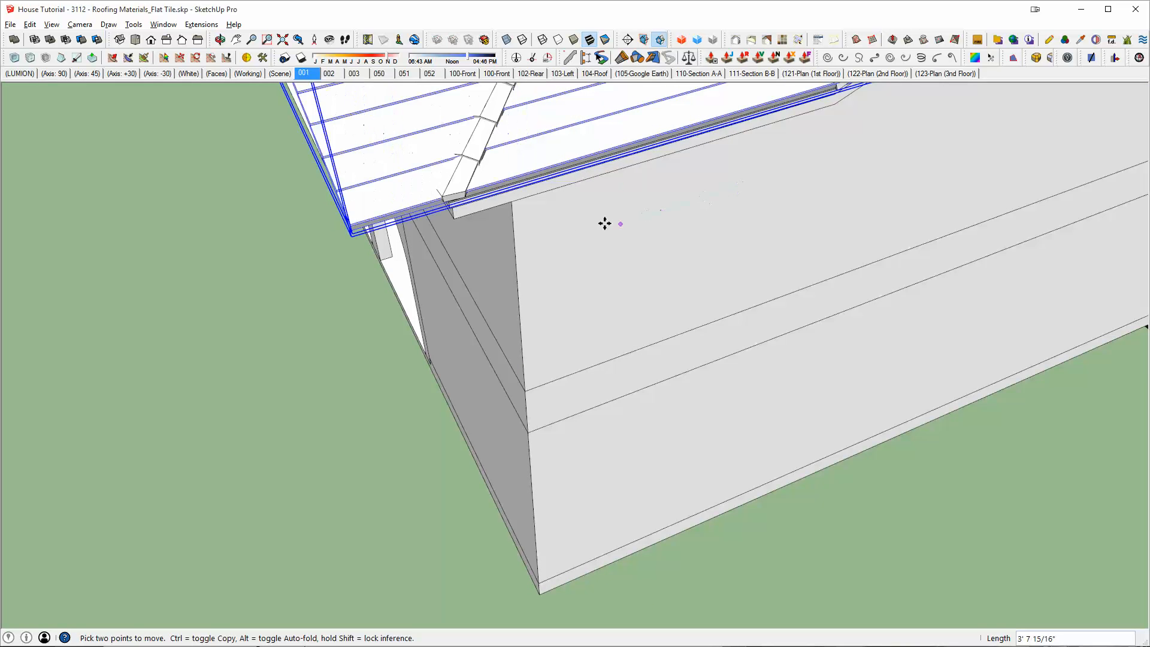
# Move the tile panel placed on the rear hip roof 2400 along the red axis, out to the separated roof faces
pyautogui.moveTo(442, 204); pyautogui.dragTo(402, 218, button='middle')
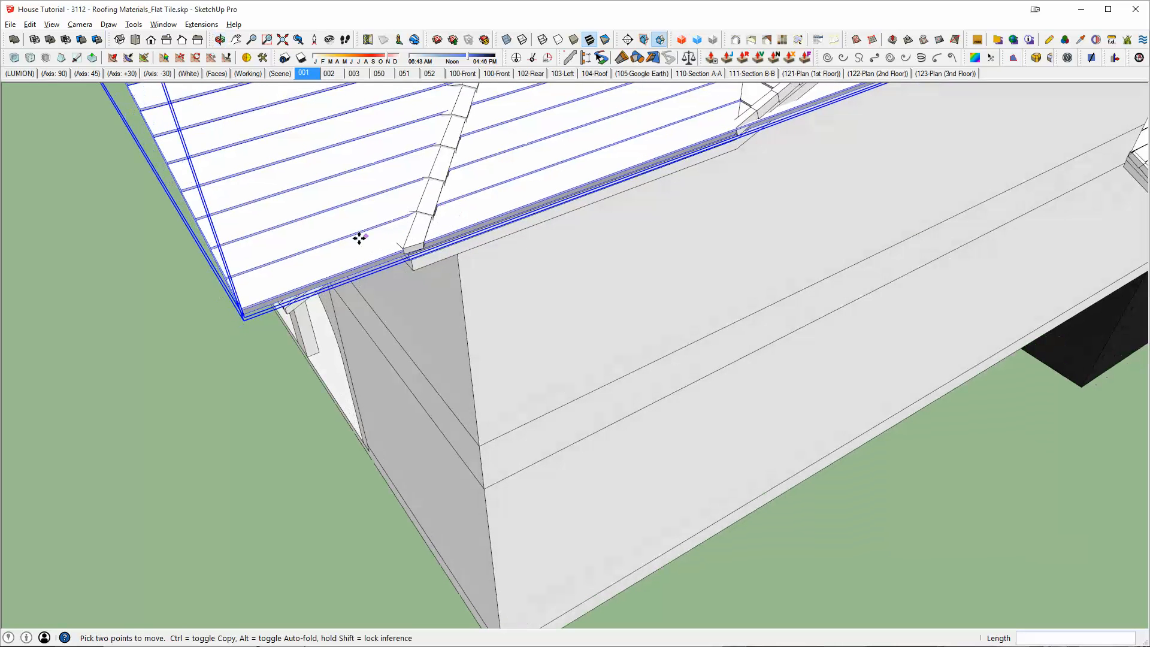
pyautogui.moveTo(623, 181); pyautogui.dragTo(475, 316, button='middle')
pyautogui.scroll(-6, 365, 234)
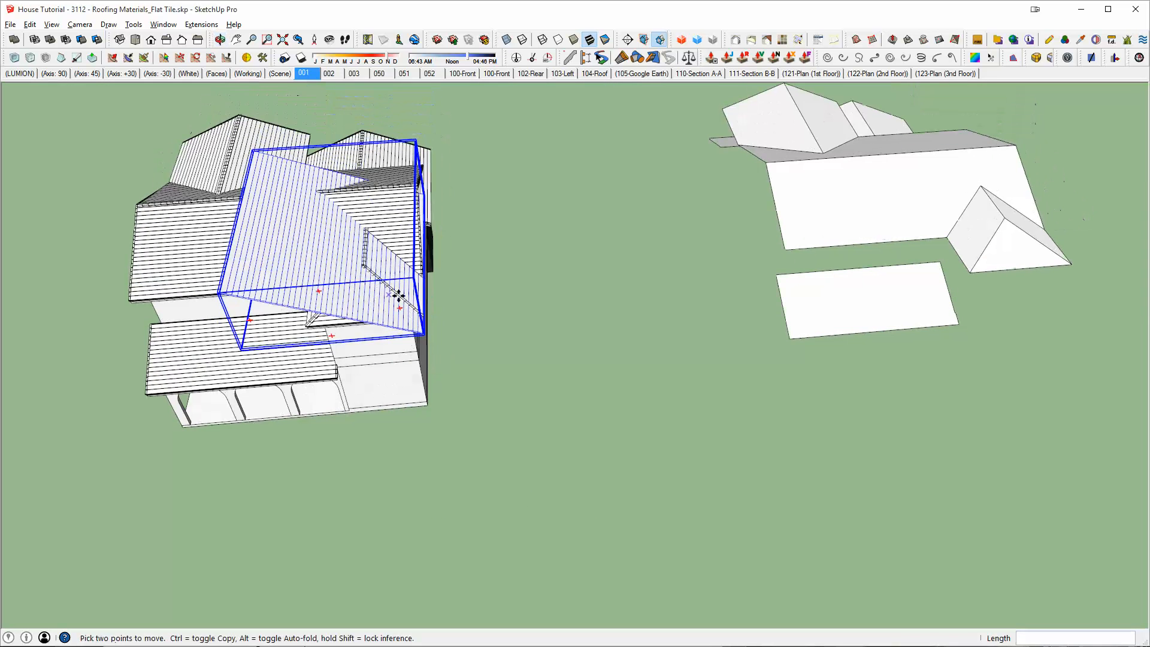
pyautogui.click(519, 308)
pyautogui.write("200'")
pyautogui.press('Return')
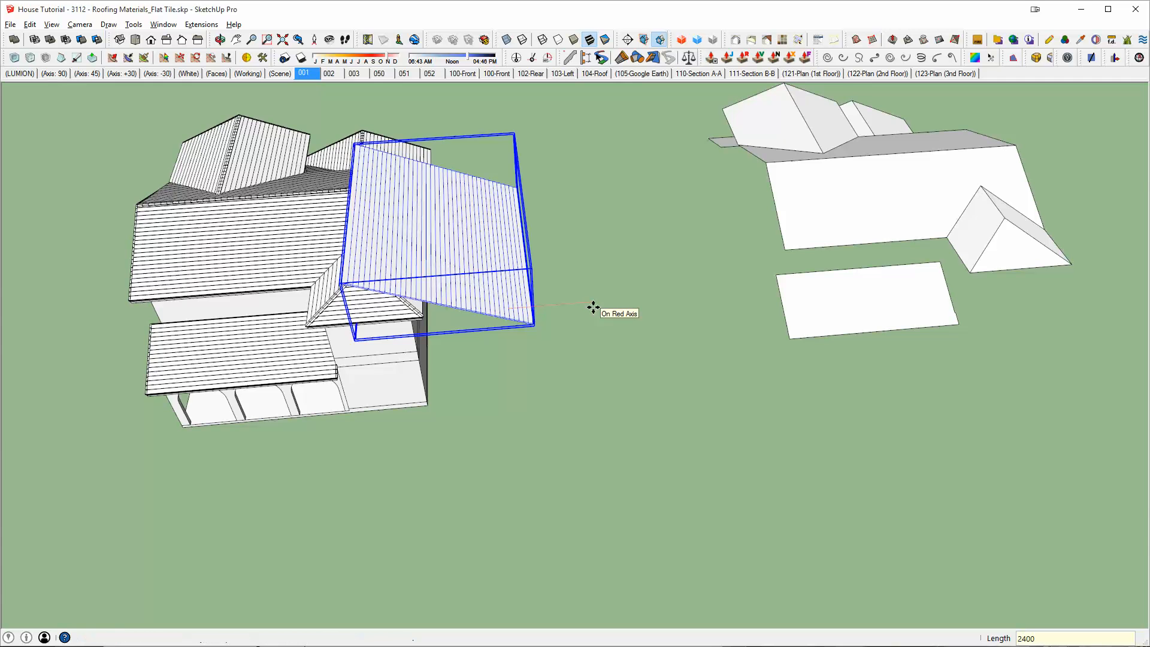
# Open the group of the single hip slope face below the moved tile panel for editing
pyautogui.scroll(-3, 597, 306)
pyautogui.keyDown('shift'); pyautogui.moveTo(605, 302); pyautogui.dragTo(307, 310, button='middle'); pyautogui.keyUp('shift')
pyautogui.scroll(4, 808, 280)
pyautogui.moveTo(844, 316); pyautogui.dragTo(615, 152, button='middle')
pyautogui.scroll(-3, 636, 235)
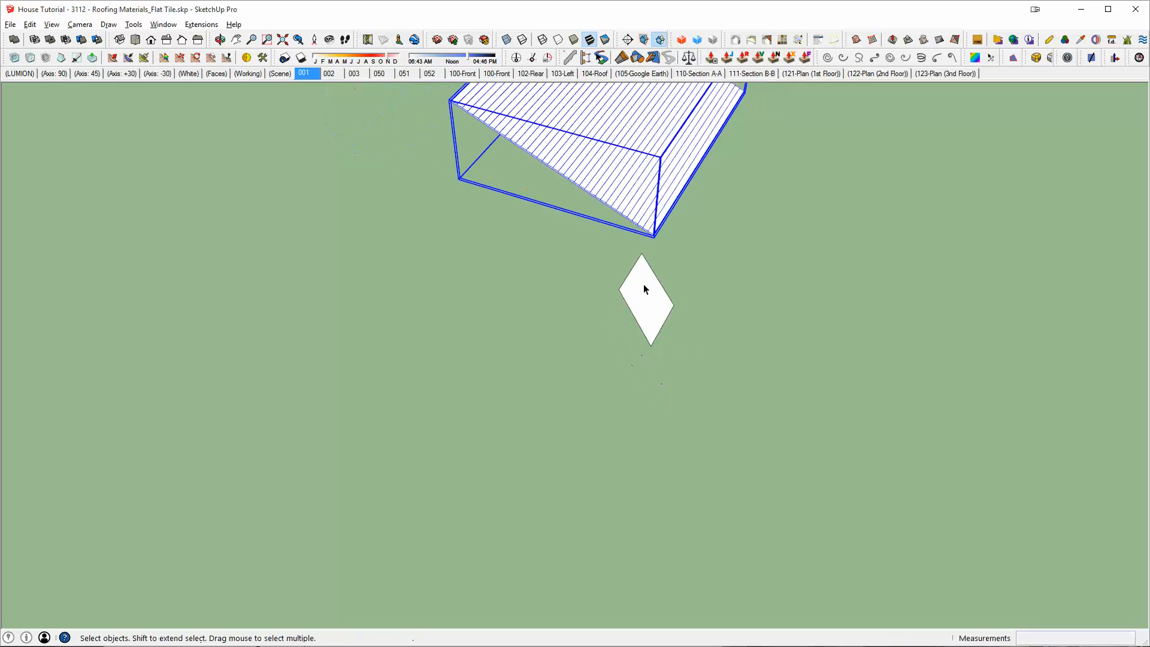
pyautogui.doubleClick(646, 287)
# Try to draw a large rectangle around the hip slope face as a surrounding cutting surface
pyautogui.moveTo(659, 280)
pyautogui.mouseDown(button='middle')
pyautogui.moveTo(706, 326)
pyautogui.moveTo(649, 293)
pyautogui.mouseUp(button='middle')
pyautogui.scroll(-3, 705, 317)
pyautogui.scroll(-2, 692, 316)
pyautogui.press('h')
pyautogui.press('r')
pyautogui.click(421, 159)
pyautogui.click(1034, 325)
pyautogui.click(629, 605)
pyautogui.click(727, 95)
# Try to open a strip from the hip slope face to the rectangle's edge by drawing lines and erasing the area between them
pyautogui.press('l')
pyautogui.click(695, 326)
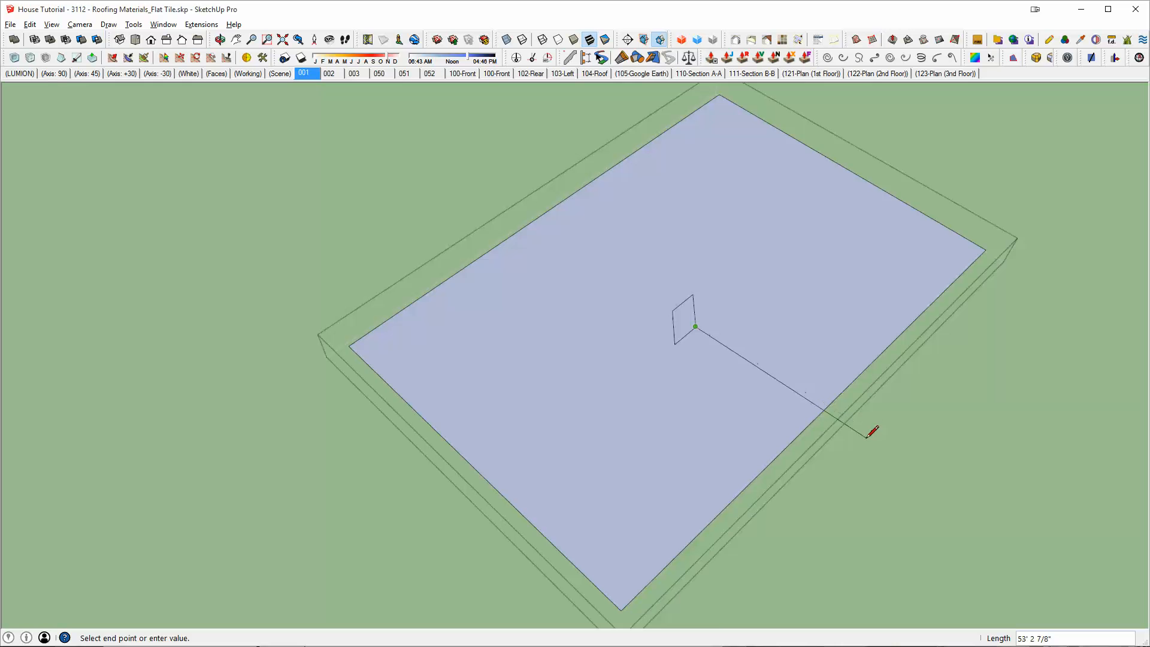
pyautogui.click(837, 467)
pyautogui.press('e')
pyautogui.moveTo(854, 426); pyautogui.dragTo(814, 465)
pyautogui.click(807, 428)
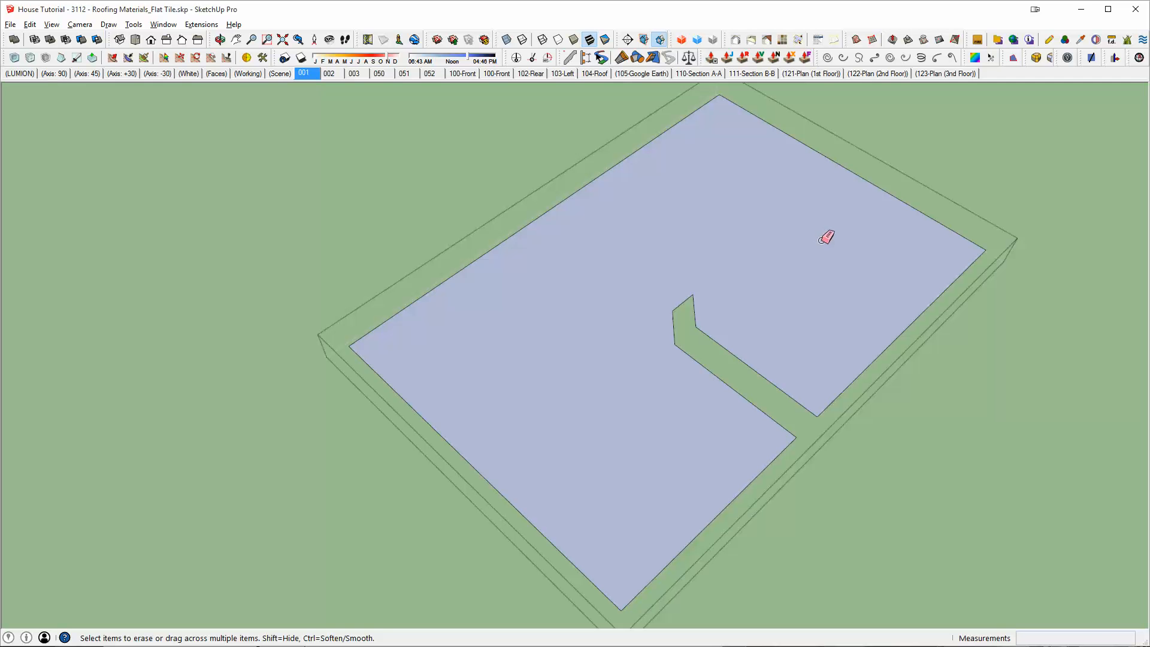
# Undo the strip cut and the large rectangle around the hip slope face
pyautogui.hotkey('ctrl', 'z')
pyautogui.hotkey('ctrl', 'z')
pyautogui.hotkey('ctrl', 'z')
pyautogui.hotkey('ctrl', 'z')
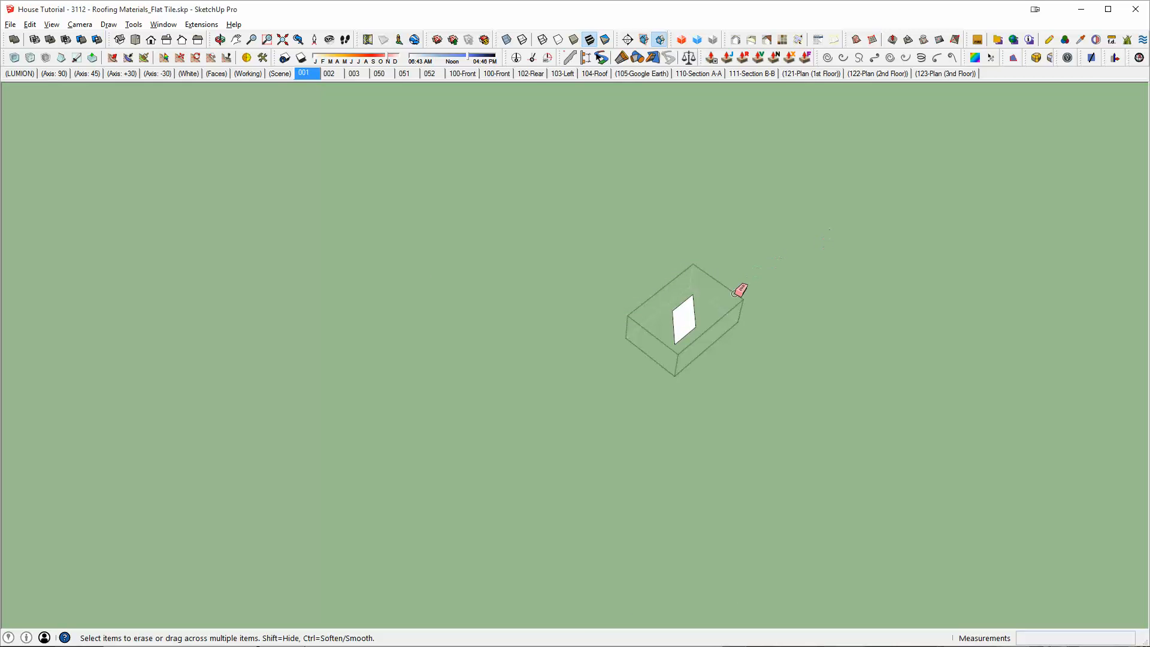
# Extend the hip slope face about 29 feet past its eave edge, continuing both side edges and closing the outline parallel to the green axis
pyautogui.scroll(4, 680, 323)
pyautogui.moveTo(678, 321); pyautogui.dragTo(681, 345, button='middle')
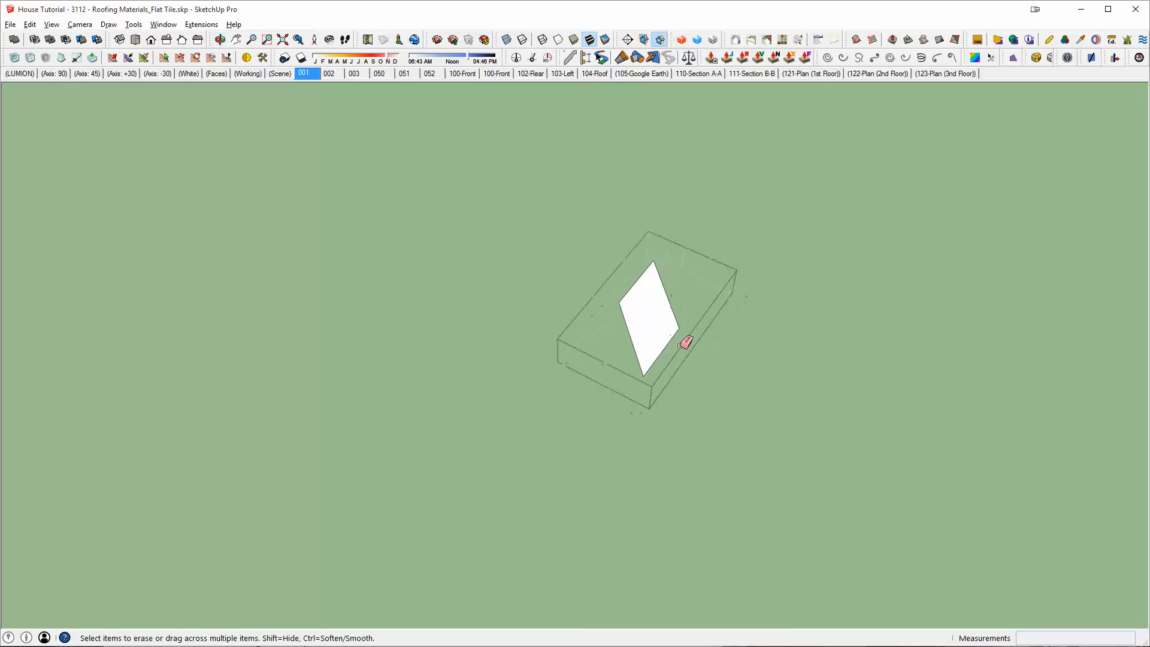
pyautogui.scroll(3, 681, 345)
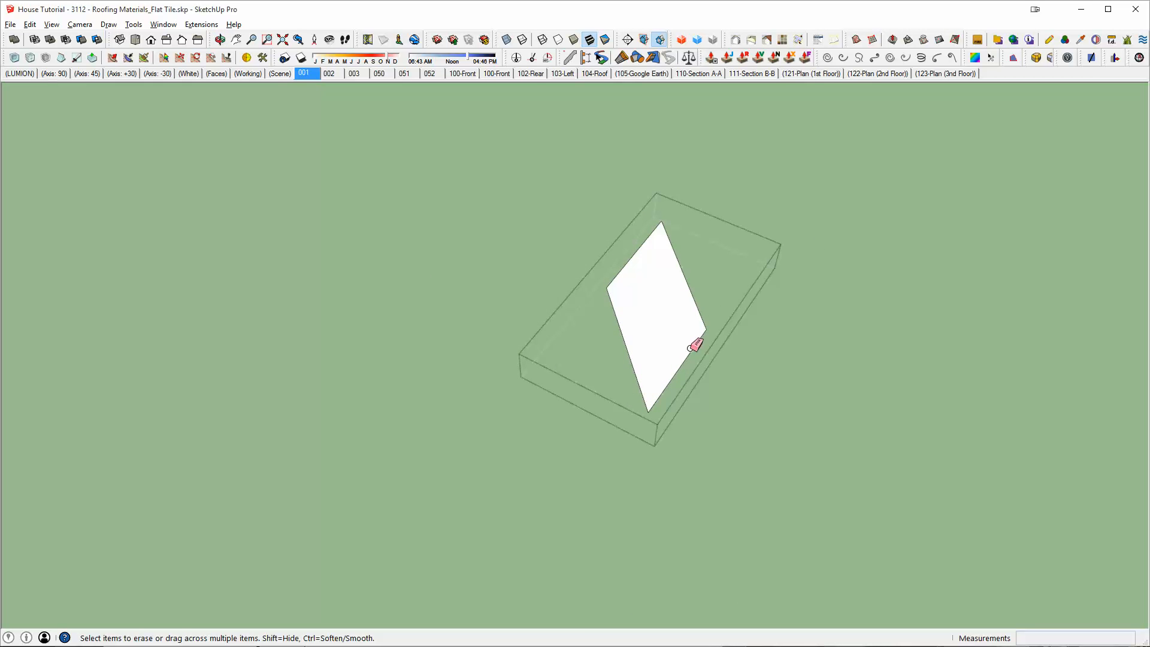
pyautogui.scroll(-2, 690, 348)
pyautogui.moveTo(690, 348); pyautogui.dragTo(693, 311, button='middle')
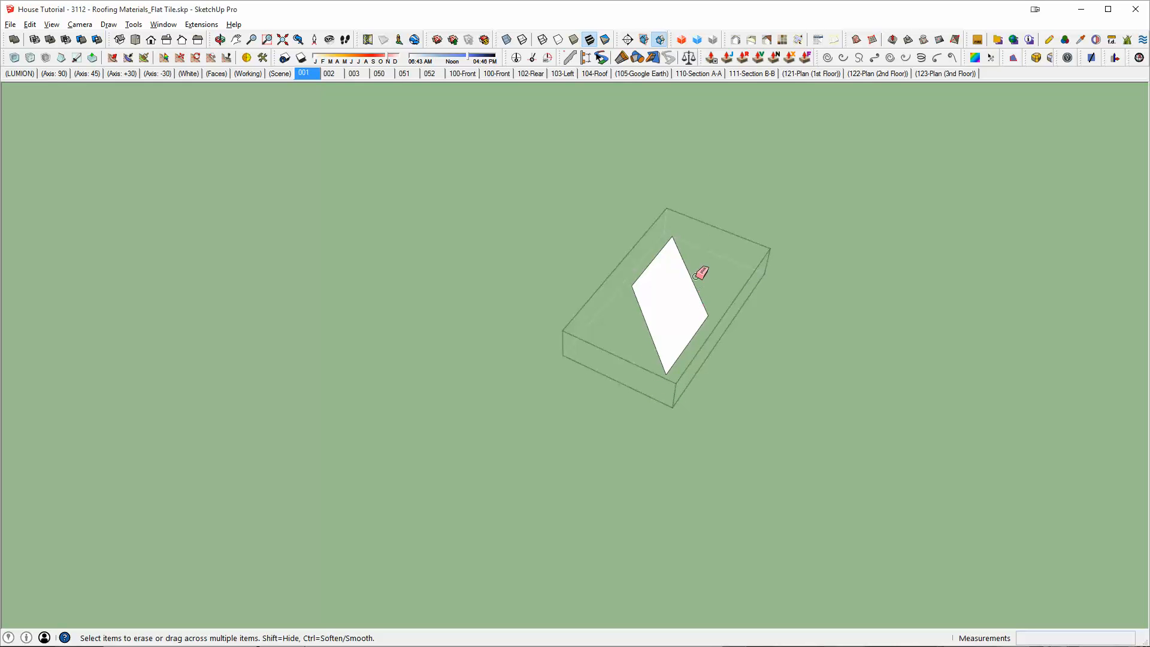
pyautogui.press('l')
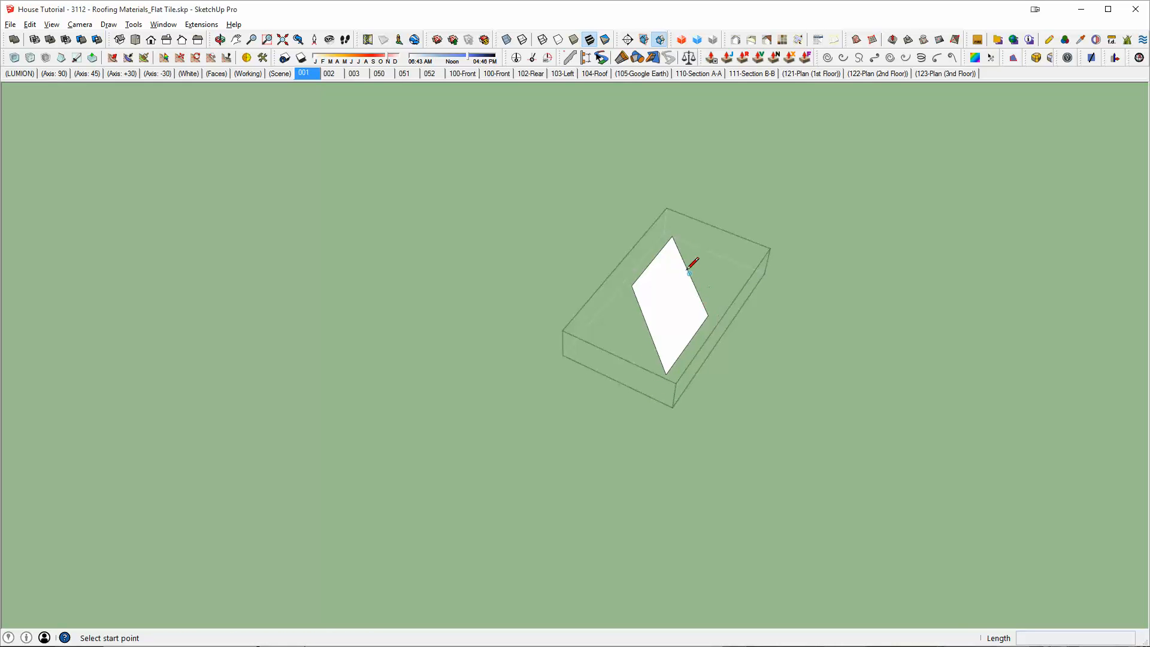
pyautogui.click(708, 315)
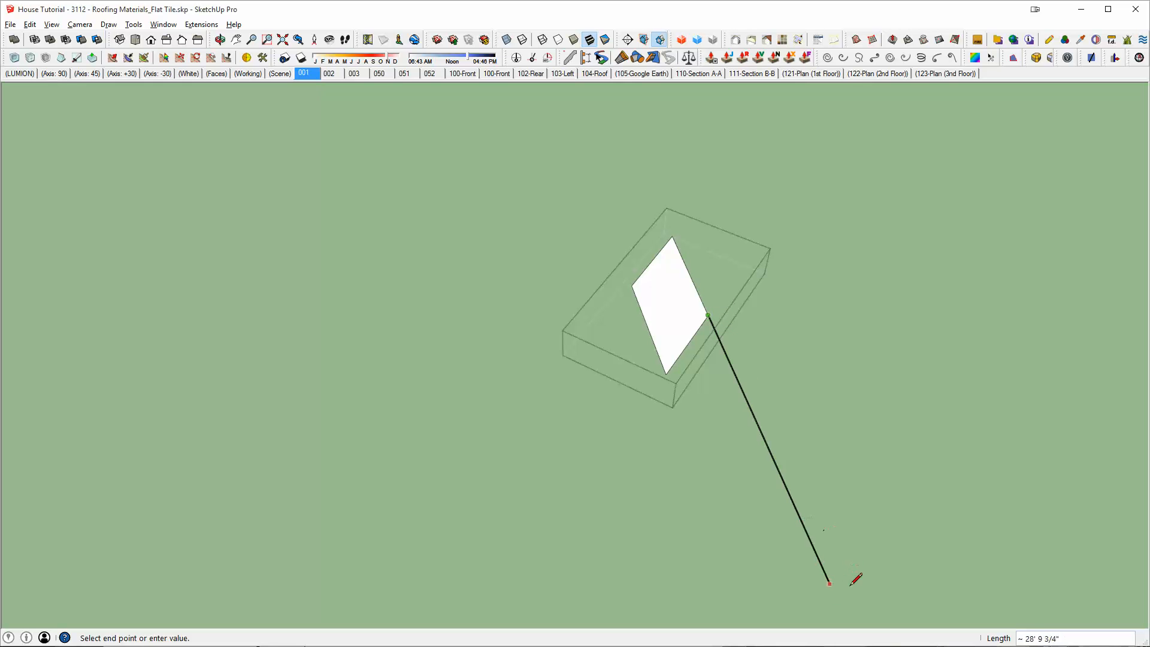
pyautogui.moveTo(854, 595); pyautogui.dragTo(839, 441, button='middle')
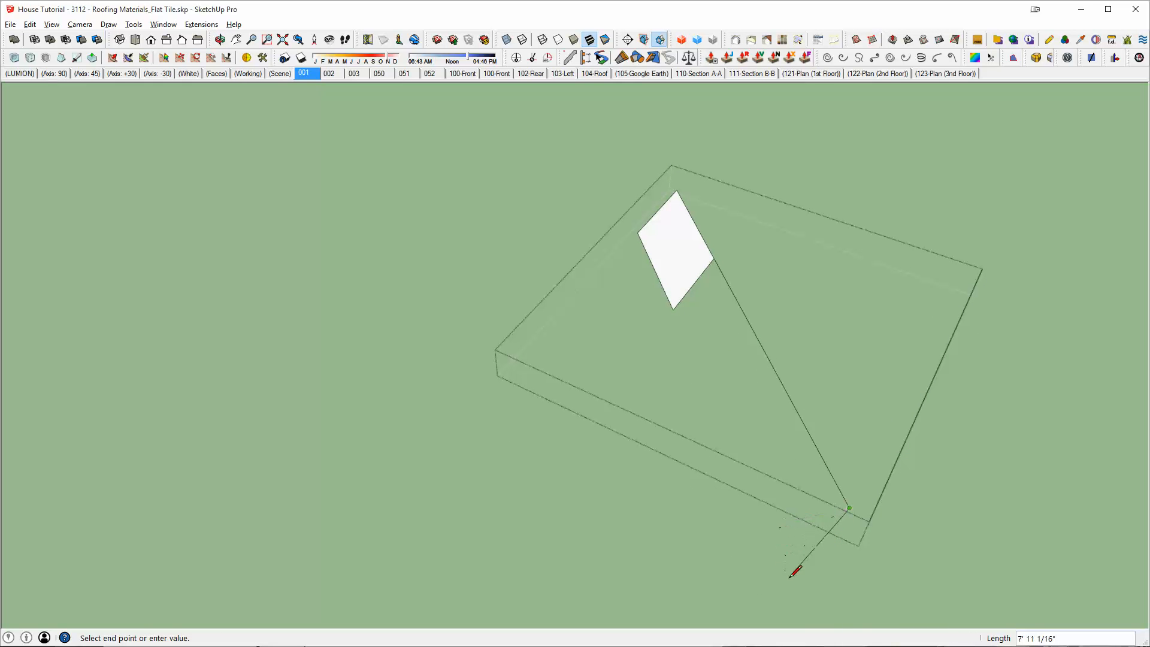
pyautogui.press('shift')
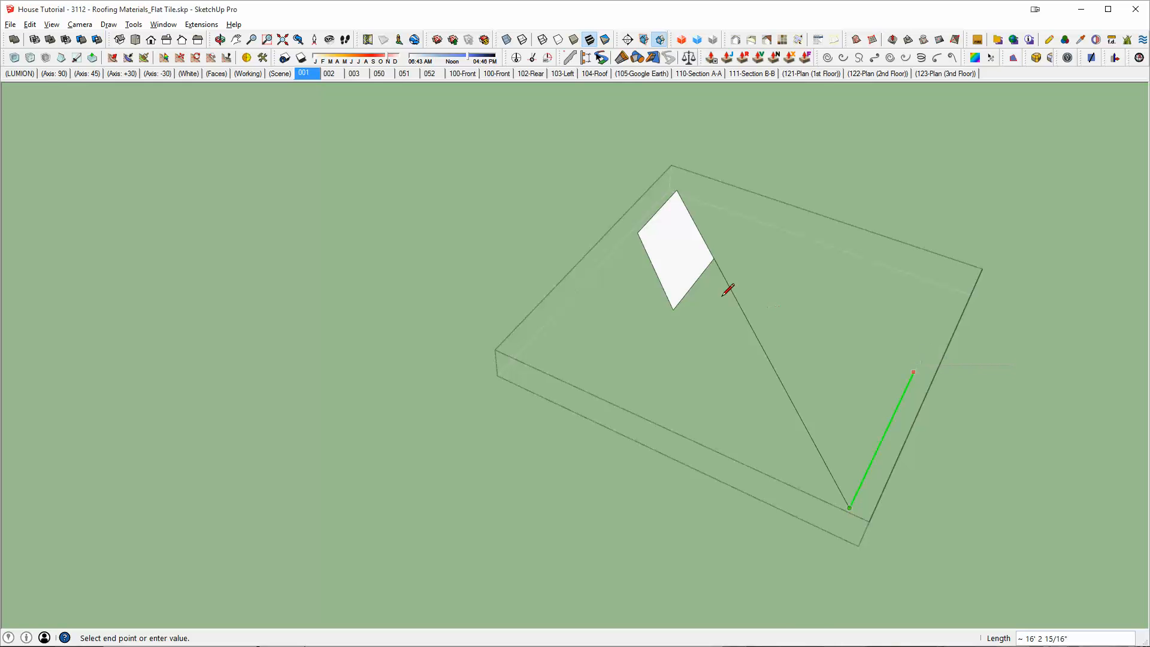
pyautogui.keyDown('shift'); pyautogui.click(660, 281); pyautogui.keyUp('shift')
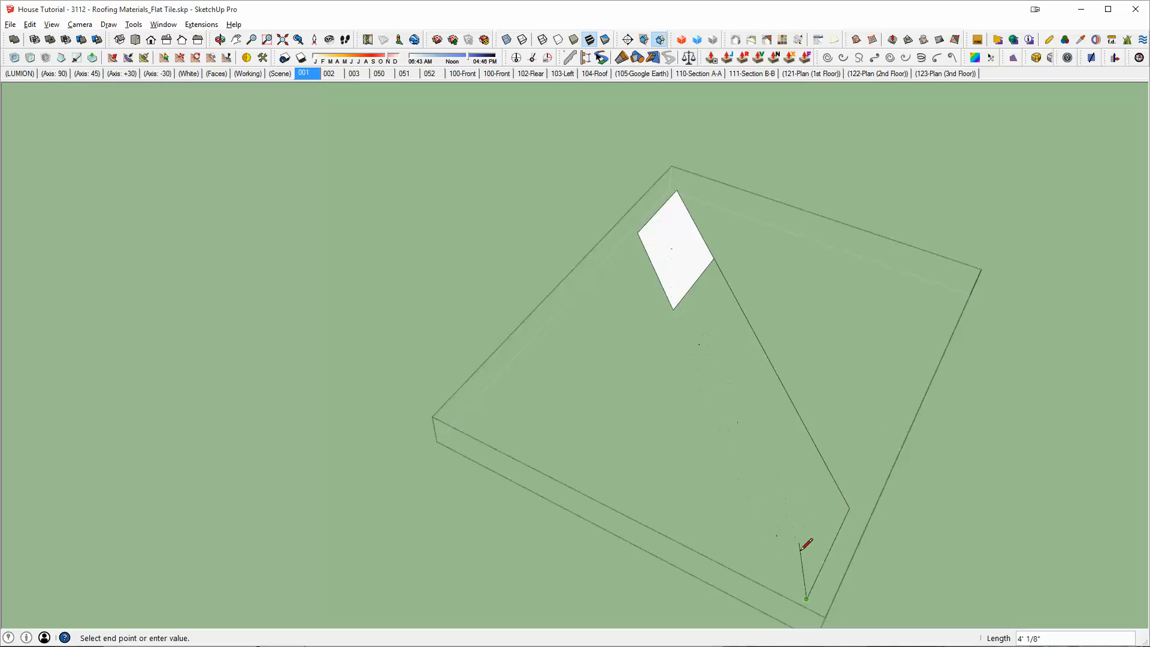
pyautogui.click(673, 309)
pyautogui.press('e')
pyautogui.press('space')
# Push/Pull the extended hip slope face upward through the tile panel to form a solid cutting volume, and leave the group
pyautogui.click(711, 306)
pyautogui.moveTo(711, 306); pyautogui.dragTo(1000, 314, button='middle')
pyautogui.moveTo(774, 342); pyautogui.dragTo(713, 349, button='middle')
pyautogui.scroll(-2, 727, 339)
pyautogui.press('p')
pyautogui.click(705, 314)
pyautogui.scroll(-3, 705, 314)
pyautogui.click(746, 144)
pyautogui.press('space')
pyautogui.press('Escape')
# Try a solid Intersect of the tile panel with the extruded cutting volume, and undo it
pyautogui.scroll(2, 668, 275)
pyautogui.moveTo(667, 275)
pyautogui.mouseDown(button='middle')
pyautogui.moveTo(698, 257)
pyautogui.moveTo(723, 212)
pyautogui.mouseUp(button='middle')
pyautogui.scroll(2, 722, 212)
pyautogui.moveTo(711, 258); pyautogui.dragTo(657, 303, button='middle')
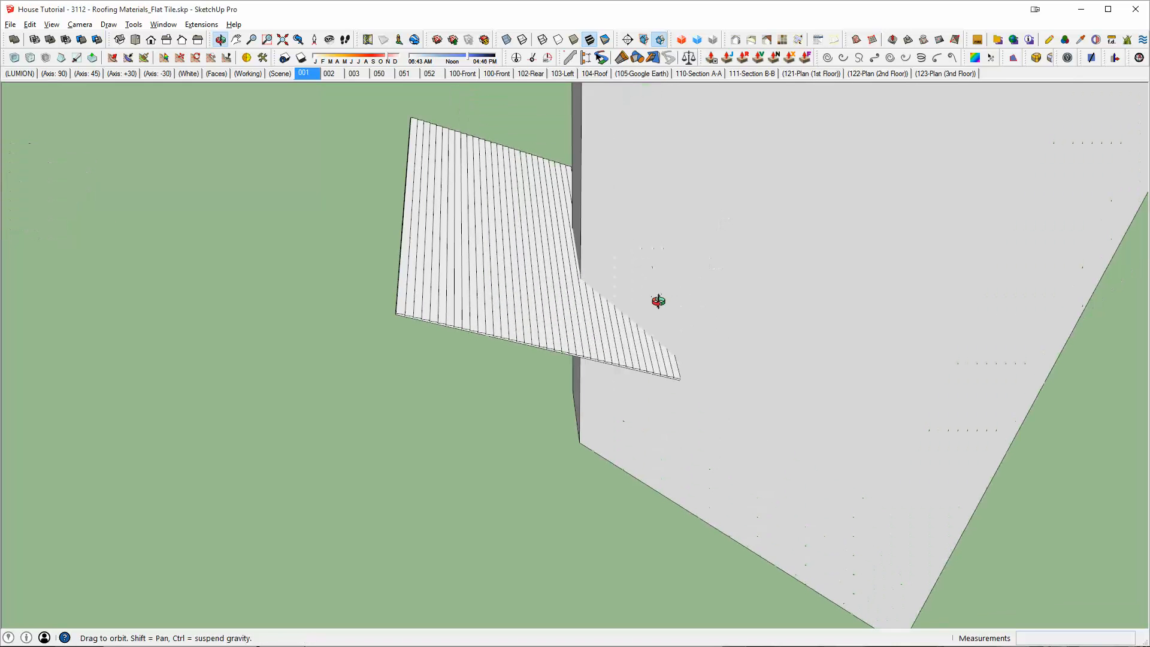
pyautogui.click(678, 346)
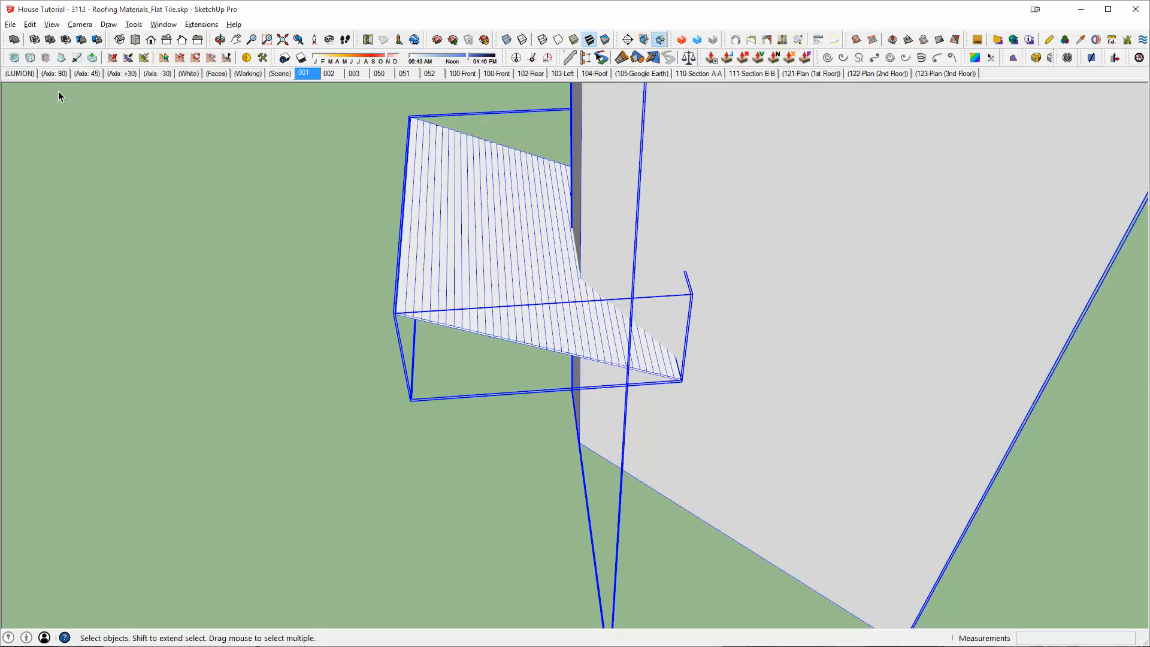
pyautogui.click(34, 42)
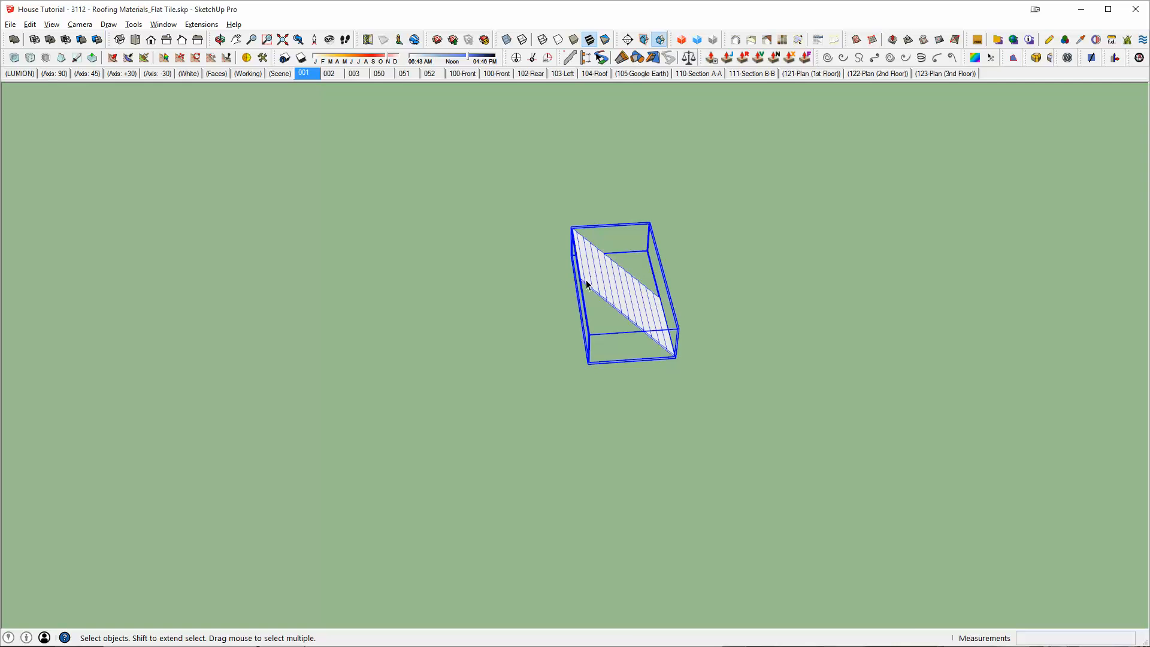
pyautogui.hotkey('ctrl', 'z')
# Select the tile panel and the cutting volume and trim the panel to the hip slope with a solid Intersect
pyautogui.click(652, 244)
pyautogui.click(525, 227)
pyautogui.keyDown('shift'); pyautogui.click(658, 268); pyautogui.keyUp('shift')
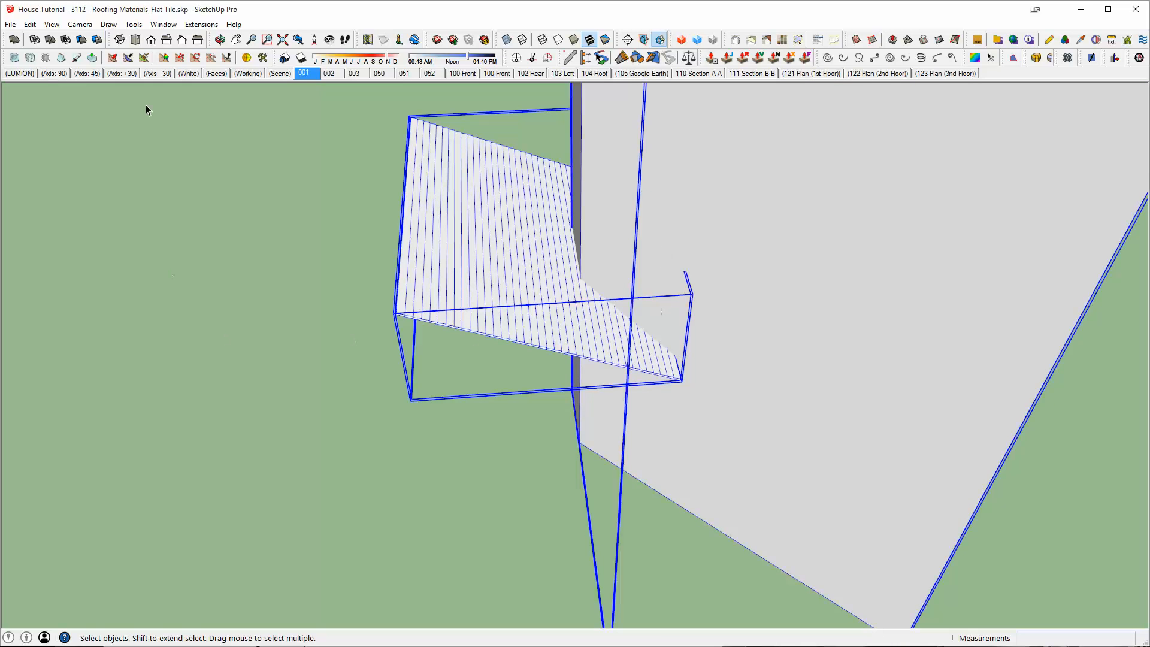
pyautogui.click(34, 40)
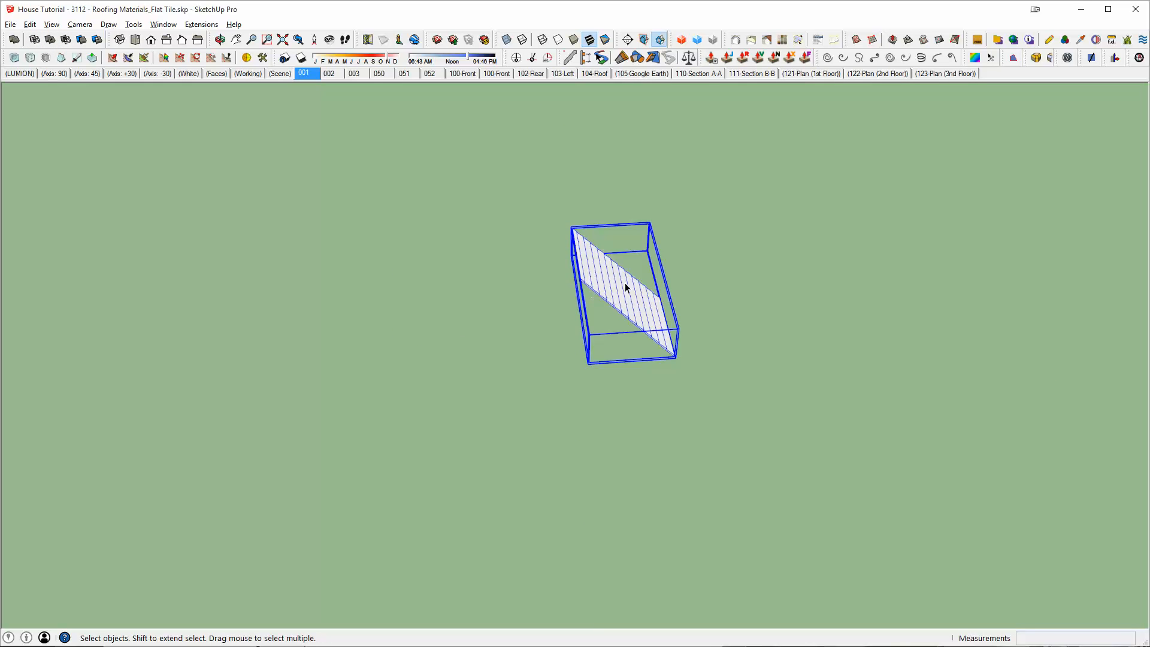
# Move the trimmed tile piece 2400 along the red axis back onto the rear hip roof
pyautogui.press('m')
pyautogui.click(623, 361)
pyautogui.write('2400')
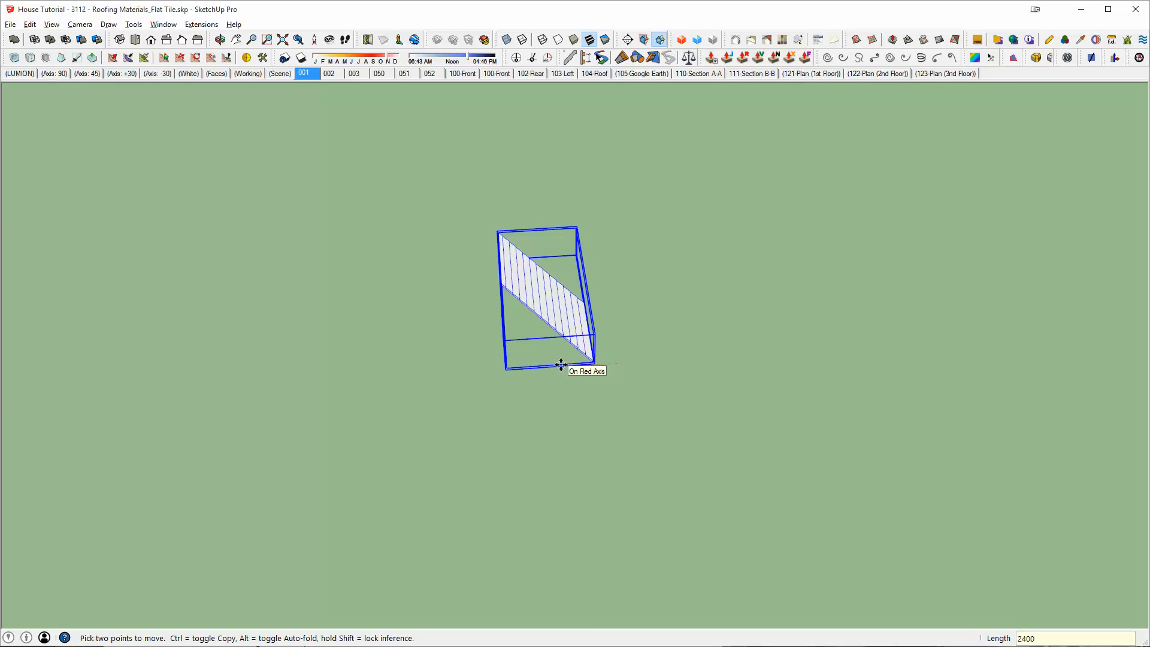
pyautogui.write('0')
pyautogui.press('Return')
pyautogui.scroll(-4, 561, 365)
# Hide the group of ridge, hip and edge cap tiles on the house roof
pyautogui.press('space')
pyautogui.scroll(2, 205, 348)
pyautogui.keyDown('shift'); pyautogui.moveTo(350, 303); pyautogui.dragTo(784, 292, button='middle'); pyautogui.keyUp('shift')
pyautogui.scroll(5, 748, 347)
pyautogui.click(1045, 406)
pyautogui.moveTo(837, 487); pyautogui.dragTo(602, 379, button='middle')
pyautogui.rightClick(490, 446)
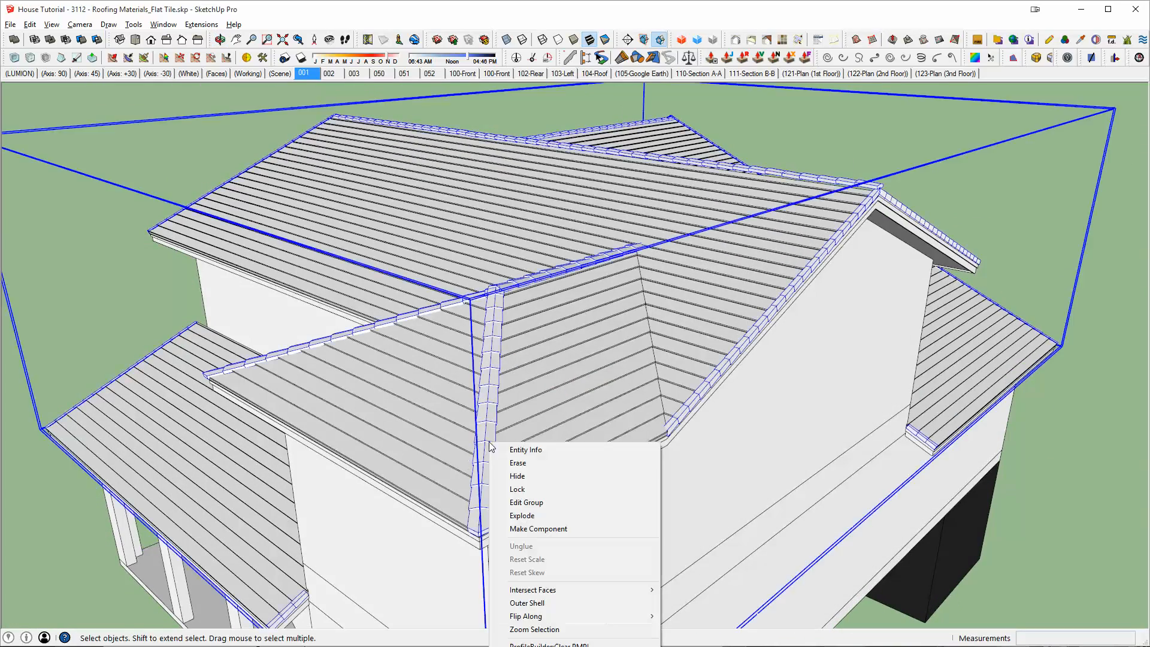
pyautogui.click(534, 475)
# Examine how the tile slopes meet at the rear hip roof's outer eave corner
pyautogui.scroll(5, 491, 508)
pyautogui.scroll(-3, 492, 514)
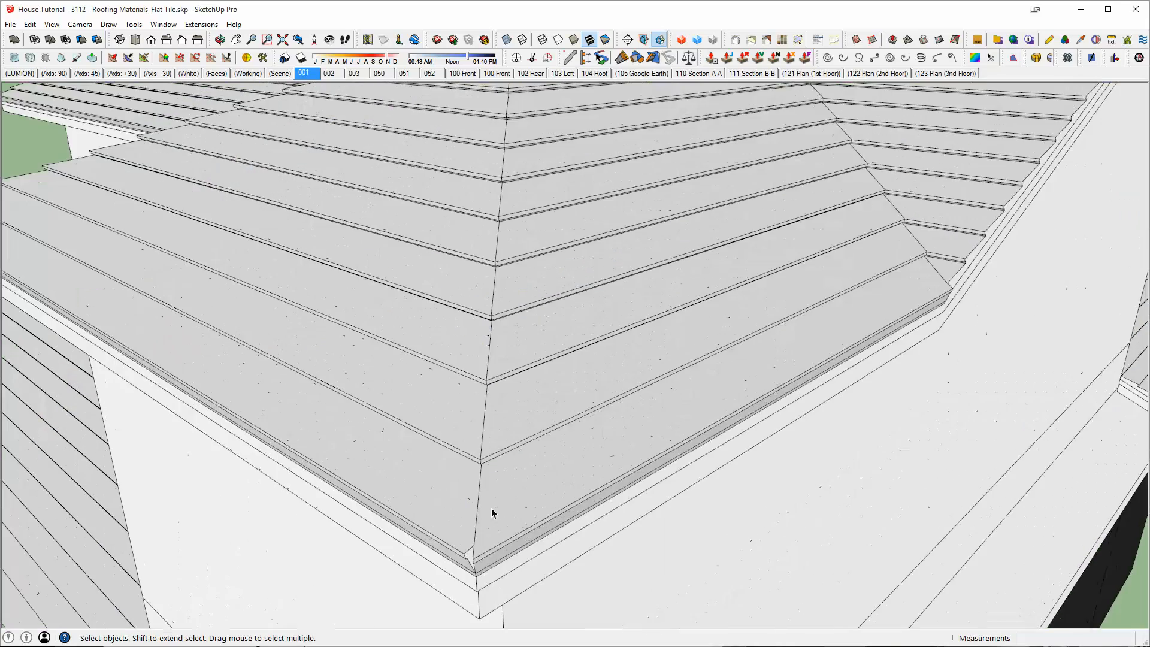
pyautogui.moveTo(493, 524); pyautogui.dragTo(536, 277, button='middle')
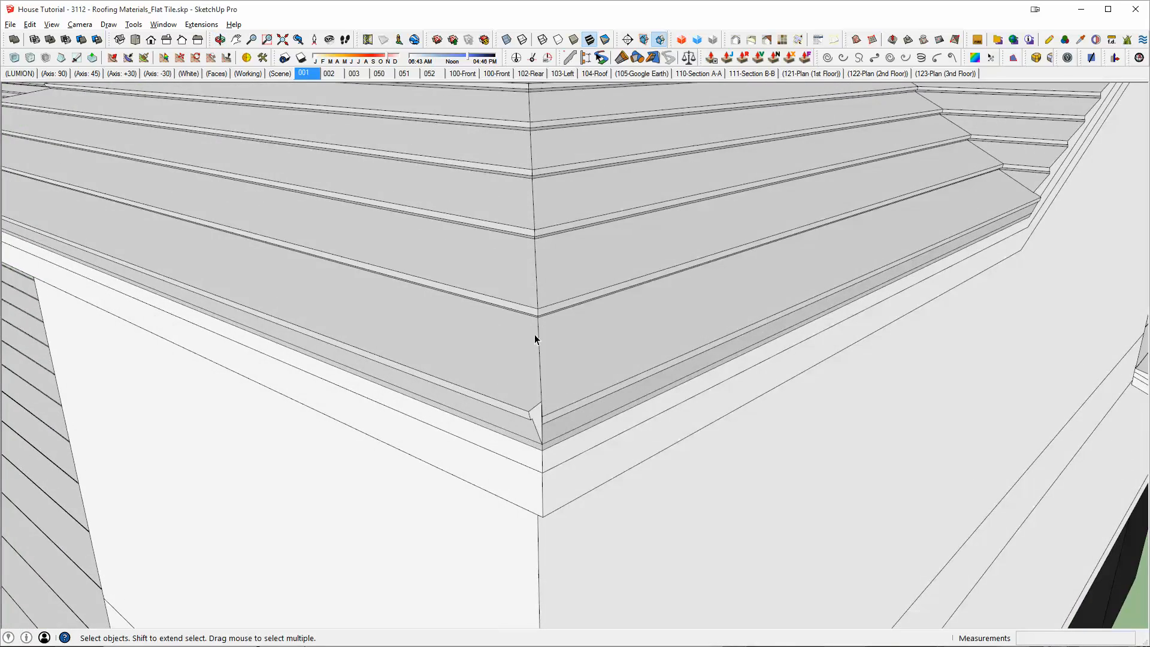
pyautogui.moveTo(544, 462); pyautogui.dragTo(567, 402, button='middle')
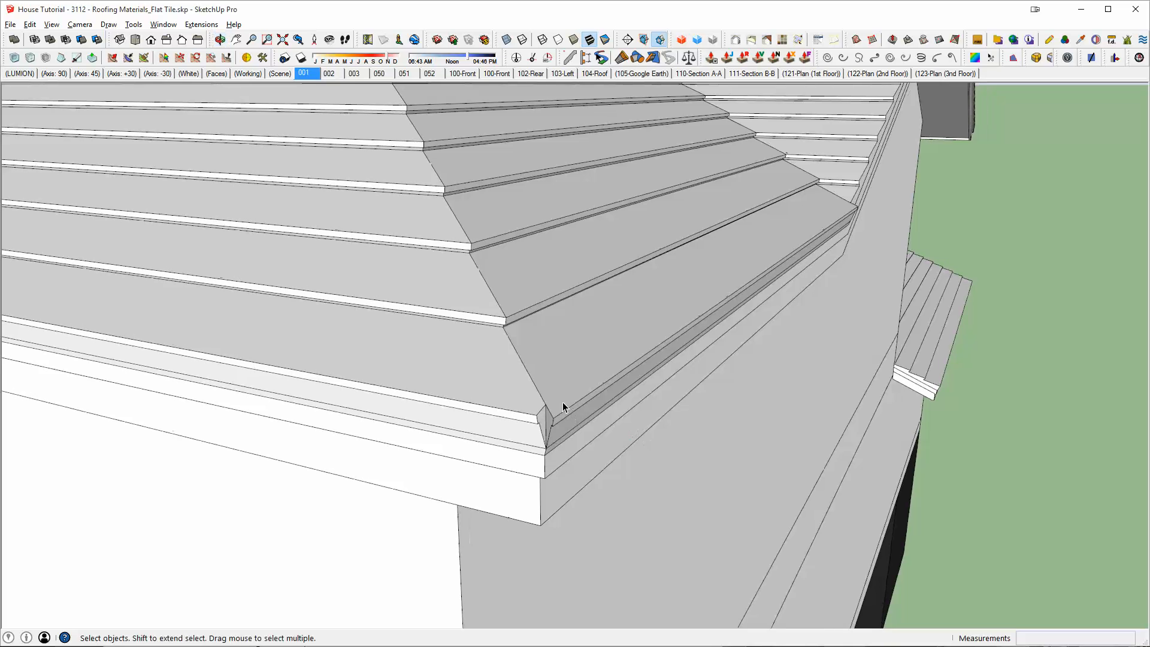
pyautogui.scroll(2, 542, 407)
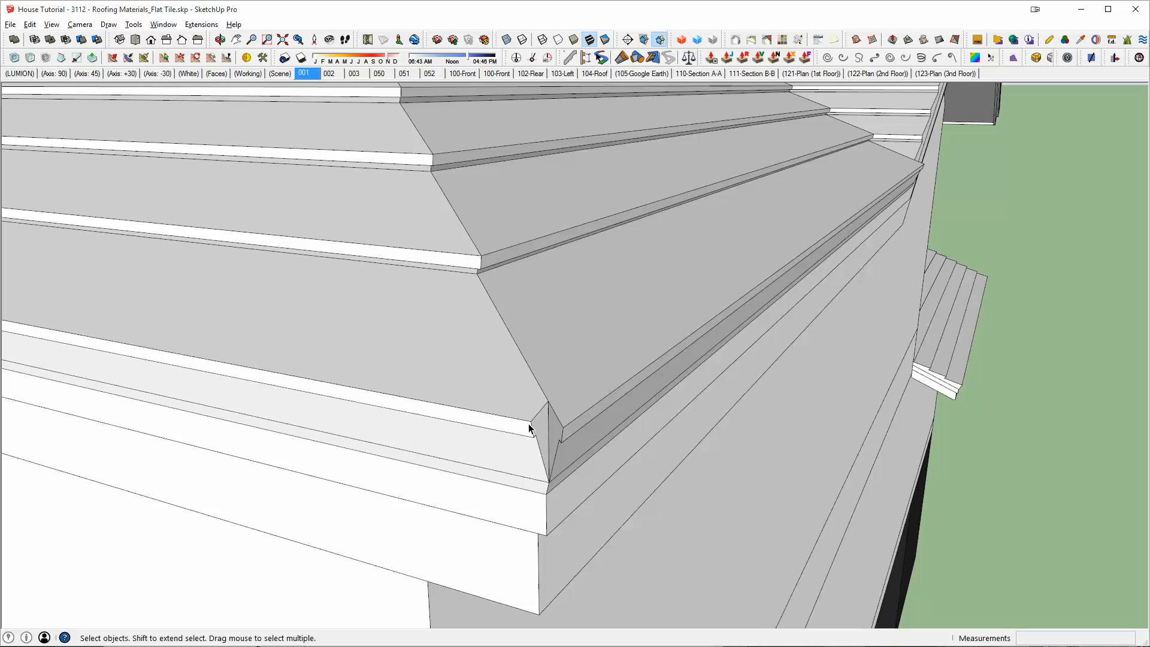
pyautogui.moveTo(551, 429); pyautogui.dragTo(709, 251, button='middle')
# Copy the flat tile panel from beside the house onto the rear hip roof's outer eave corner
pyautogui.scroll(-5, 526, 398)
pyautogui.scroll(-2, 483, 426)
pyautogui.keyDown('shift'); pyautogui.moveTo(258, 174); pyautogui.dragTo(713, 273, button='middle'); pyautogui.keyUp('shift')
pyautogui.click(354, 293)
pyautogui.scroll(4, 354, 300)
pyautogui.press('m')
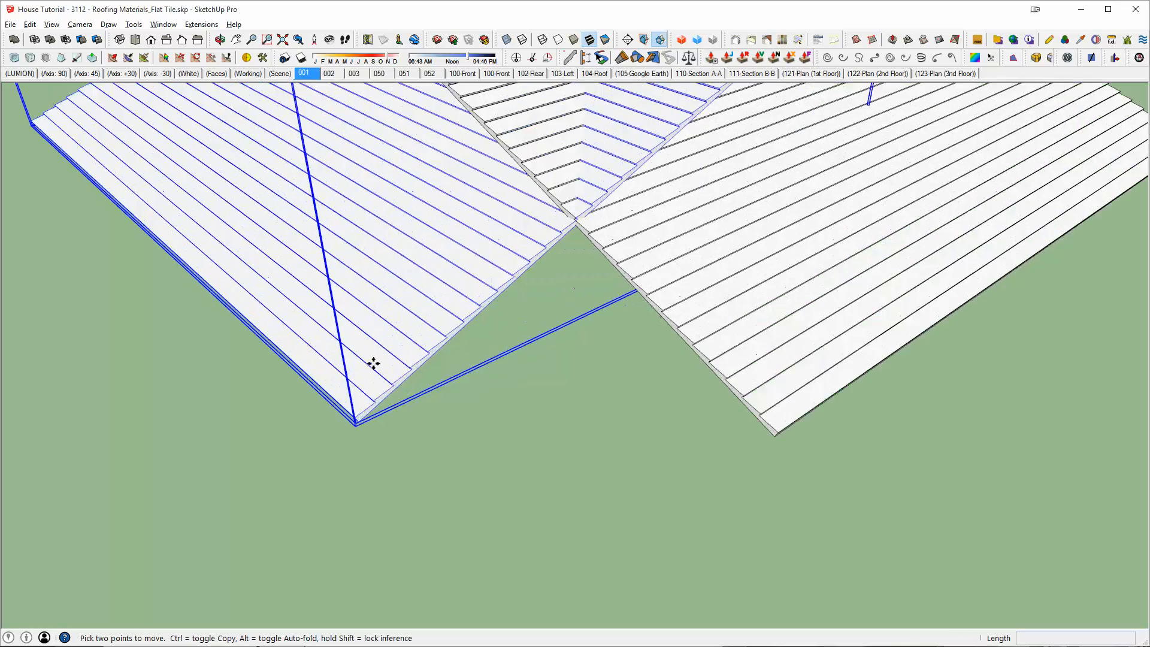
pyautogui.scroll(2, 364, 411)
pyautogui.click(359, 425)
pyautogui.scroll(-4, 443, 273)
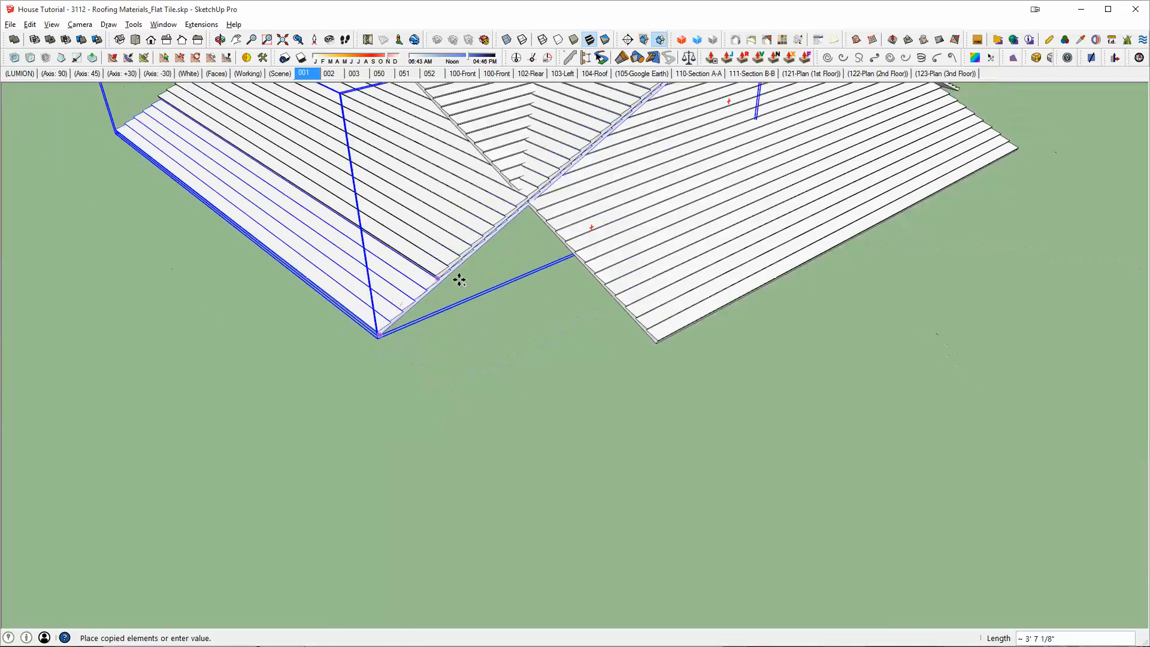
pyautogui.keyDown('shift'); pyautogui.moveTo(721, 267); pyautogui.dragTo(131, 354, button='middle'); pyautogui.keyUp('shift')
pyautogui.scroll(-4, 259, 313)
pyautogui.scroll(8, 853, 462)
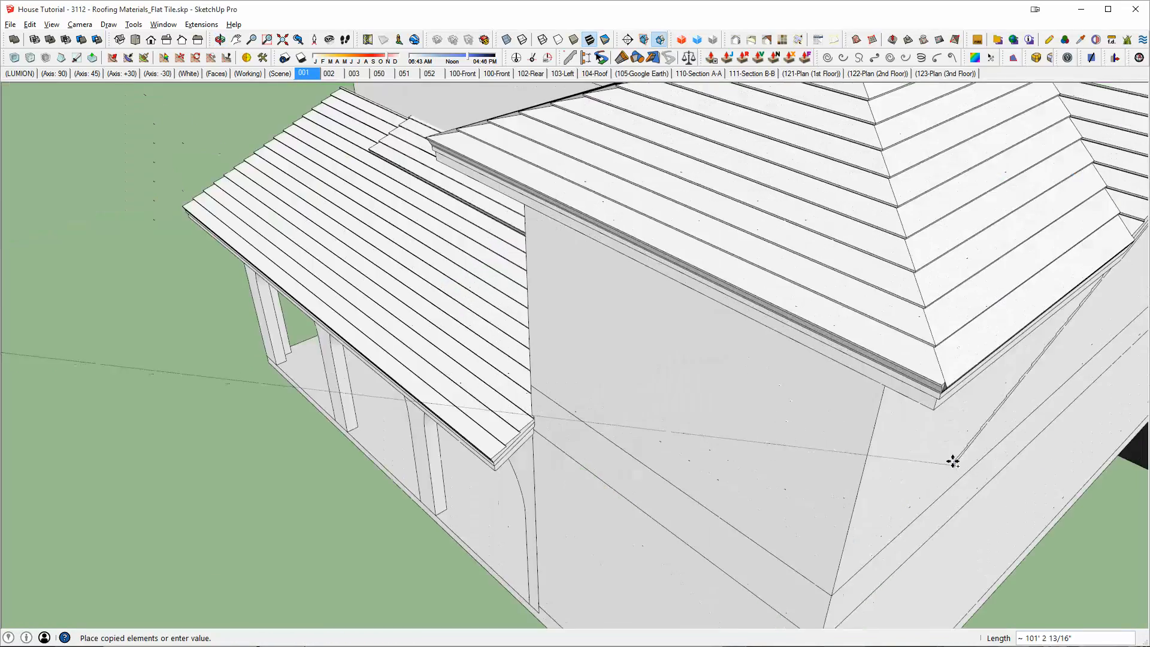
pyautogui.moveTo(924, 380); pyautogui.dragTo(909, 360, button='middle')
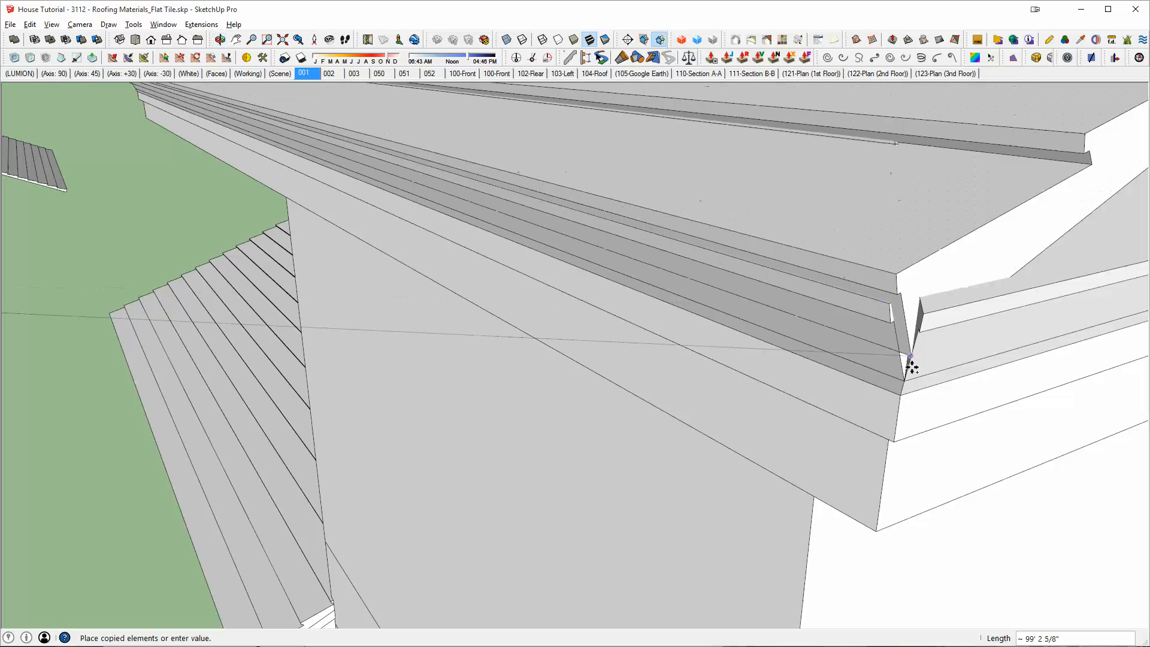
pyautogui.click(904, 379)
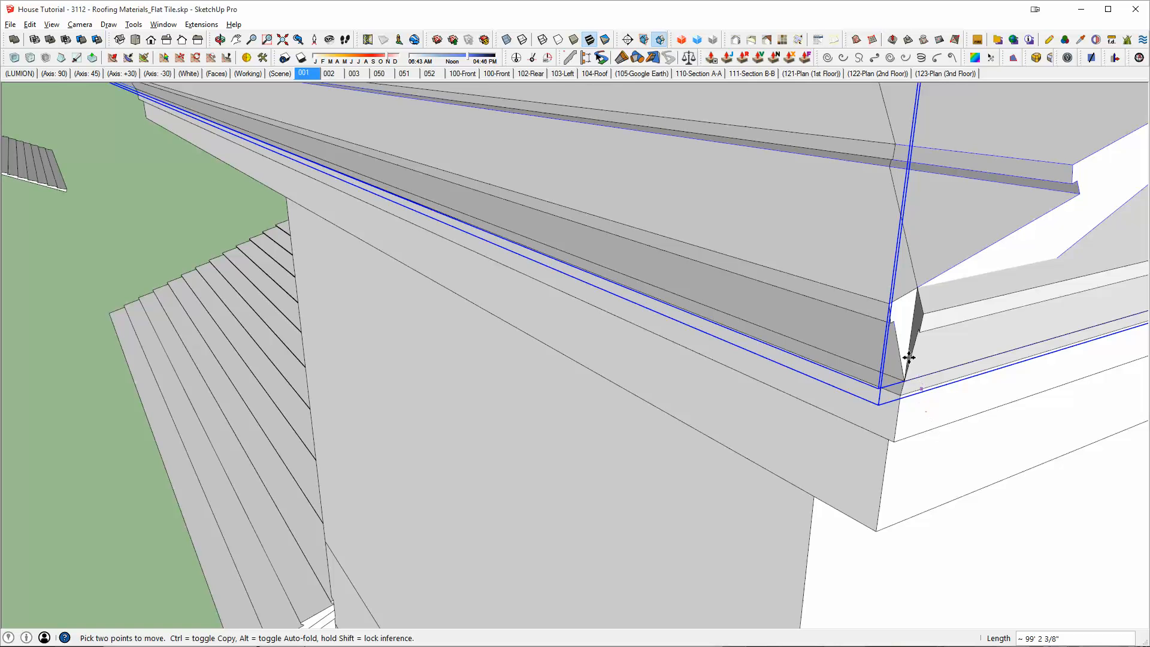
# Shift the copied tile panel 8' 3/8" along the rear hip roof's eave and delete it
pyautogui.moveTo(909, 294); pyautogui.dragTo(971, 354, button='middle')
pyautogui.scroll(-6, 782, 282)
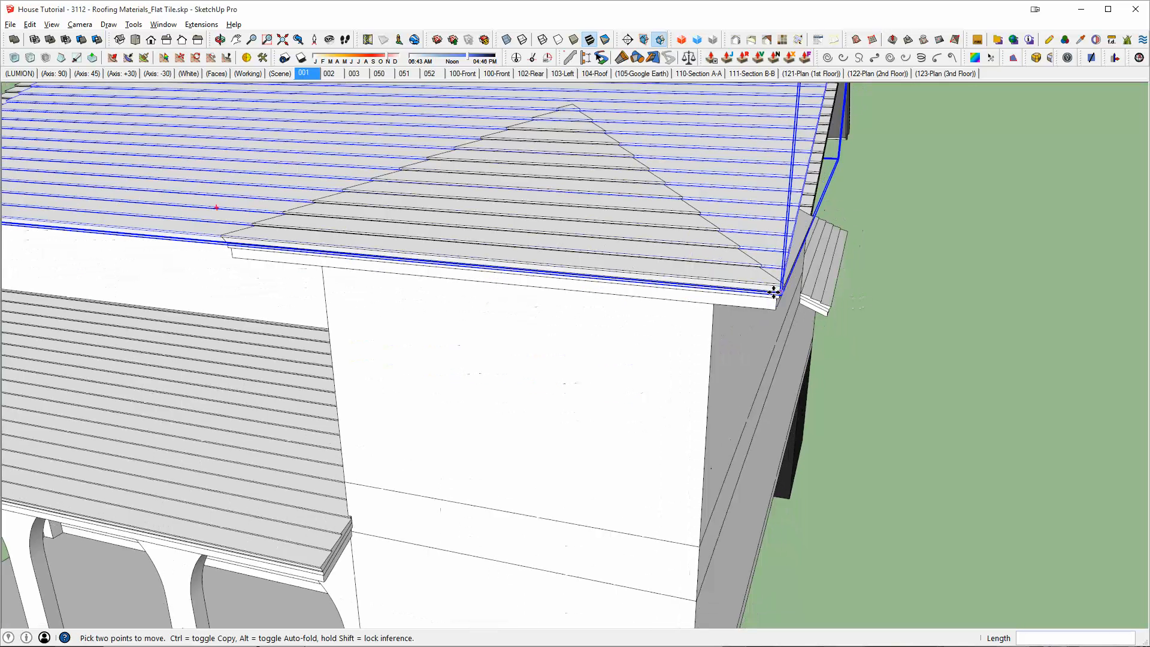
pyautogui.click(611, 250)
pyautogui.click(868, 276)
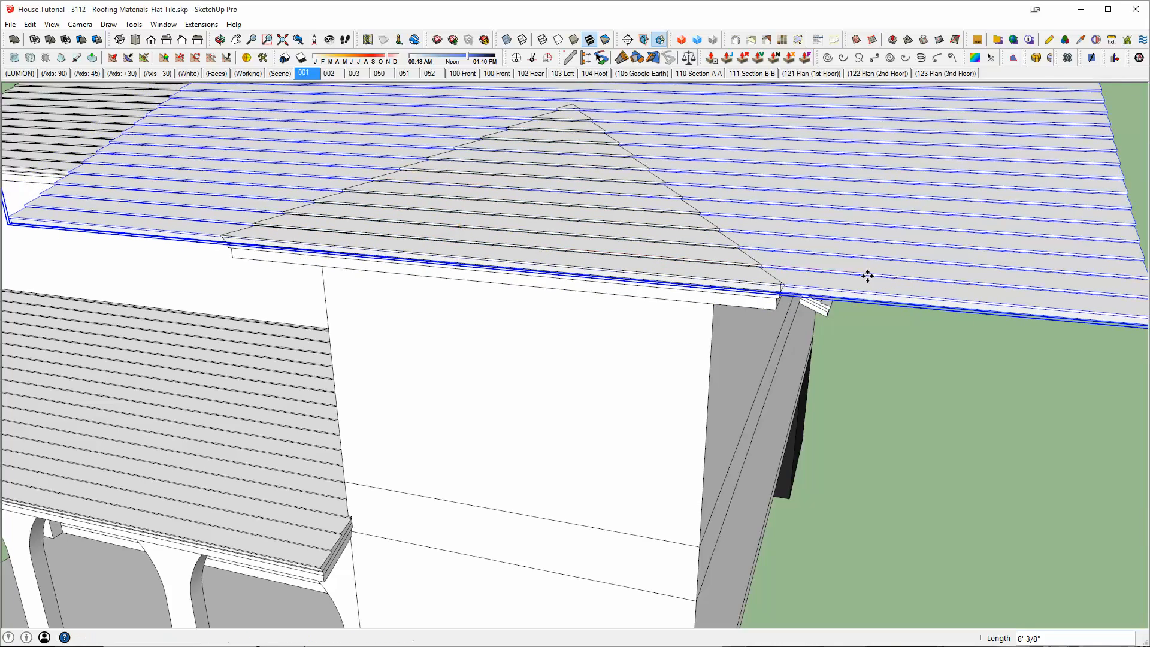
pyautogui.scroll(-4, 847, 234)
pyautogui.scroll(-3, 682, 391)
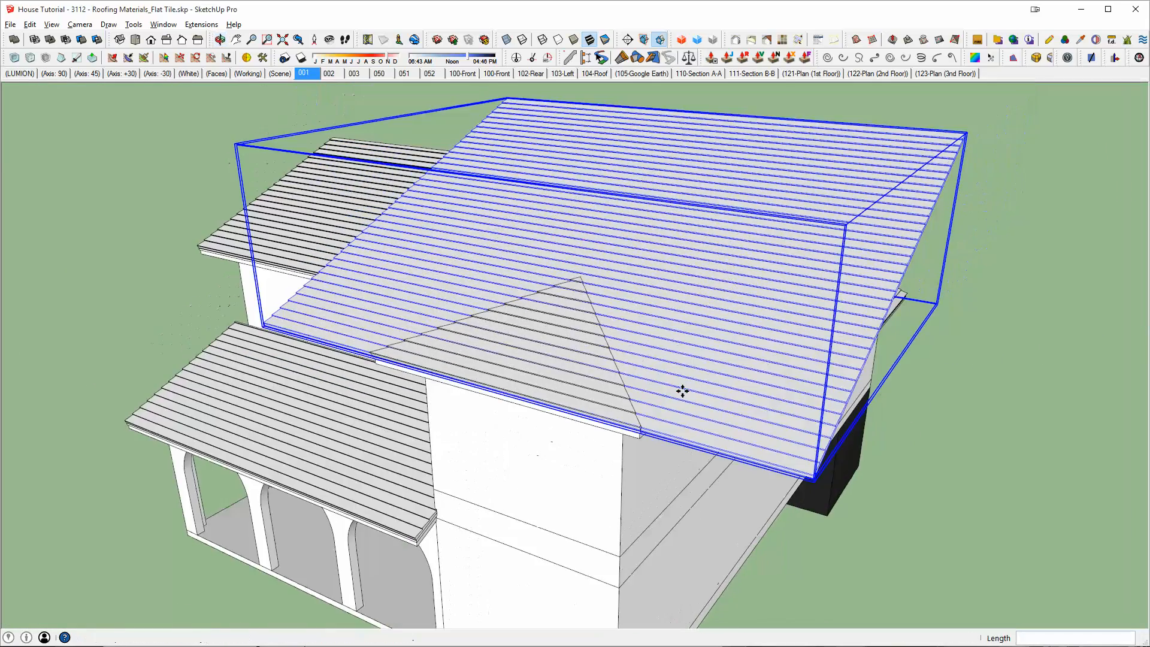
pyautogui.press('Delete')
# Undo the hiding of the ridge, hip and edge cap tiles on the house roof
pyautogui.scroll(5, 634, 415)
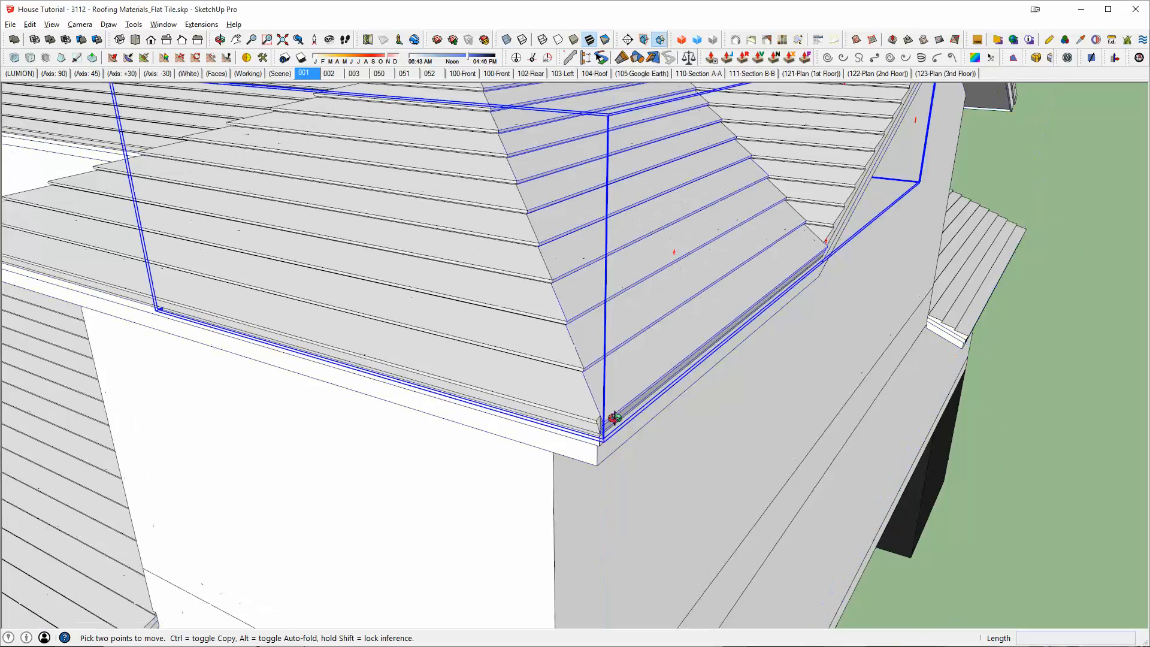
pyautogui.moveTo(613, 415); pyautogui.dragTo(589, 374, button='middle')
pyautogui.scroll(-1, 615, 334)
pyautogui.hotkey('ctrl', 'z')
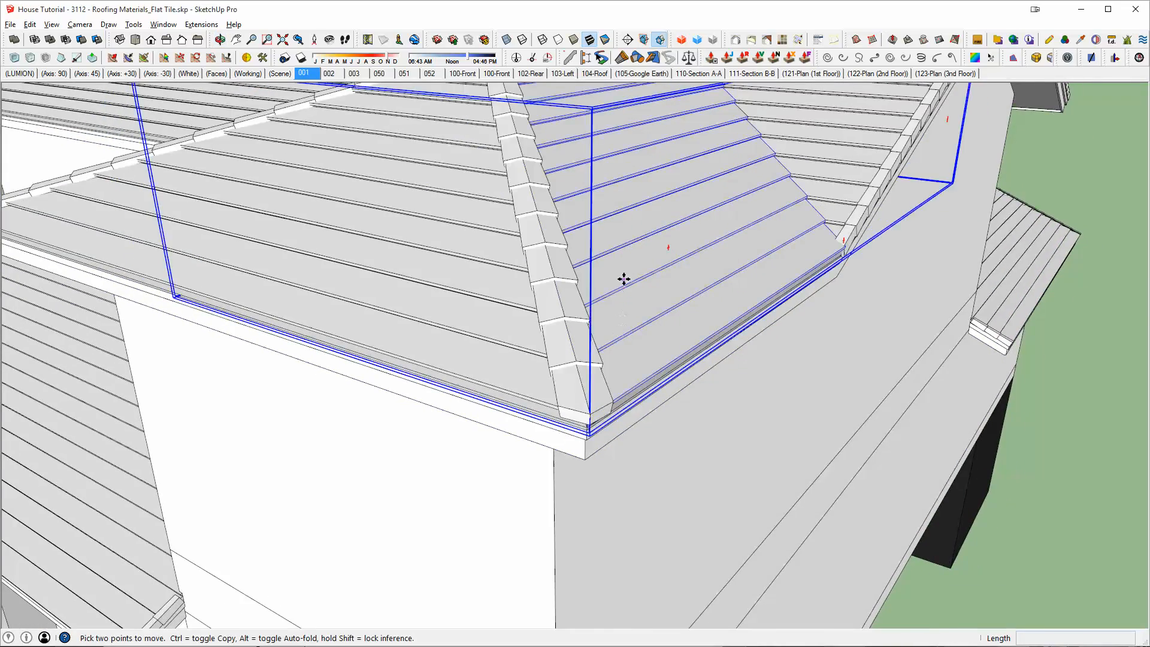
pyautogui.moveTo(622, 279); pyautogui.dragTo(676, 347, button='middle')
pyautogui.press('space')
pyautogui.moveTo(647, 470); pyautogui.dragTo(566, 380, button='middle')
pyautogui.scroll(-3, 629, 294)
pyautogui.moveTo(634, 290); pyautogui.dragTo(659, 284, button='middle')
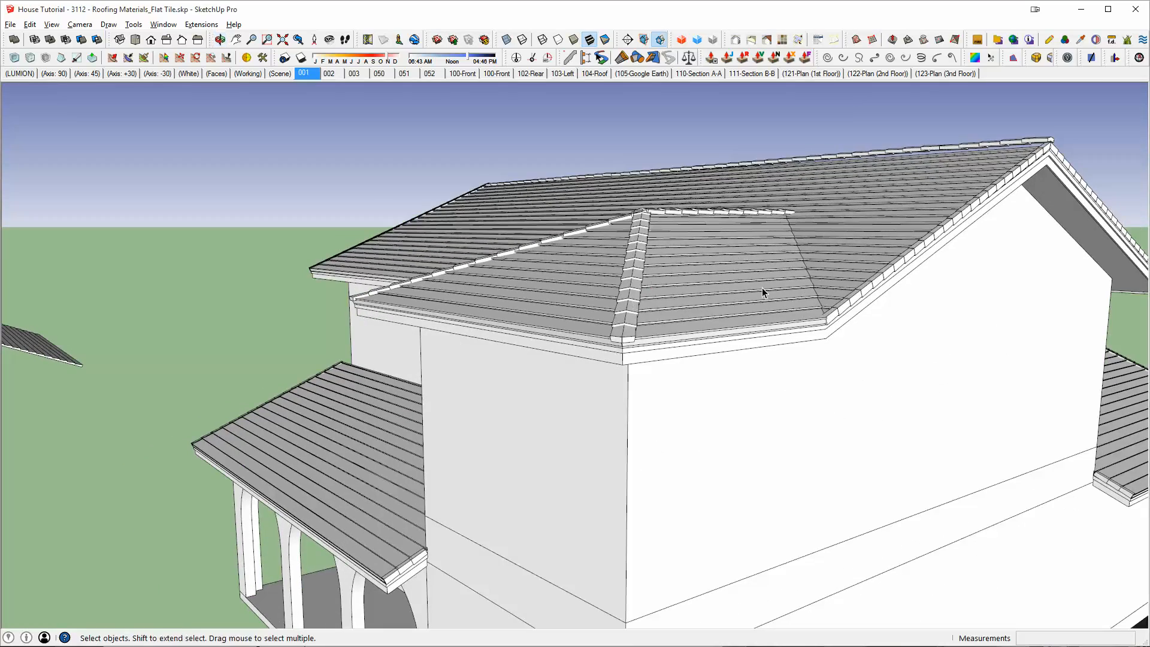
pyautogui.moveTo(740, 311); pyautogui.dragTo(882, 282, button='middle')
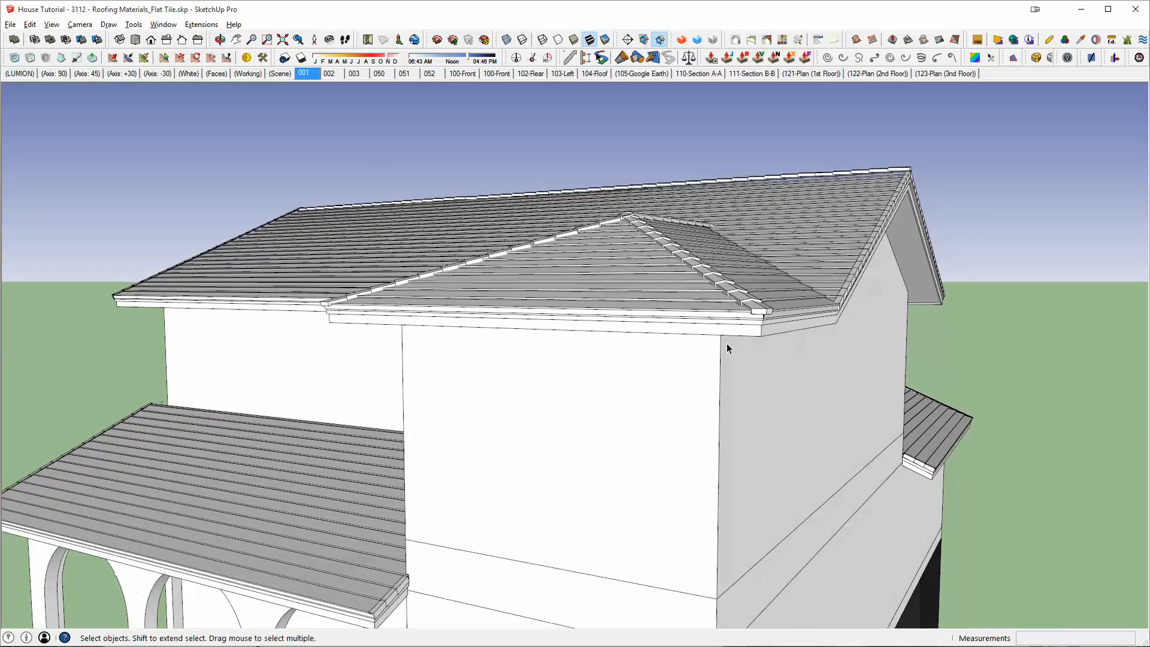
# Select the flat tile panels on all the upper and lower roof slopes and combine them into one group
pyautogui.scroll(-3, 725, 343)
pyautogui.click(434, 400)
pyautogui.moveTo(505, 368); pyautogui.dragTo(653, 480, button='middle')
pyautogui.keyDown('shift'); pyautogui.click(532, 411); pyautogui.keyUp('shift')
pyautogui.keyDown('shift'); pyautogui.click(601, 404); pyautogui.keyUp('shift')
pyautogui.keyDown('shift'); pyautogui.click(612, 375); pyautogui.keyUp('shift')
pyautogui.moveTo(752, 390); pyautogui.dragTo(515, 383, button='middle')
pyautogui.keyDown('ctrl'); pyautogui.click(692, 272); pyautogui.keyUp('ctrl')
pyautogui.moveTo(740, 416); pyautogui.dragTo(640, 238, button='middle')
pyautogui.keyDown('ctrl'); pyautogui.click(695, 350); pyautogui.keyUp('ctrl')
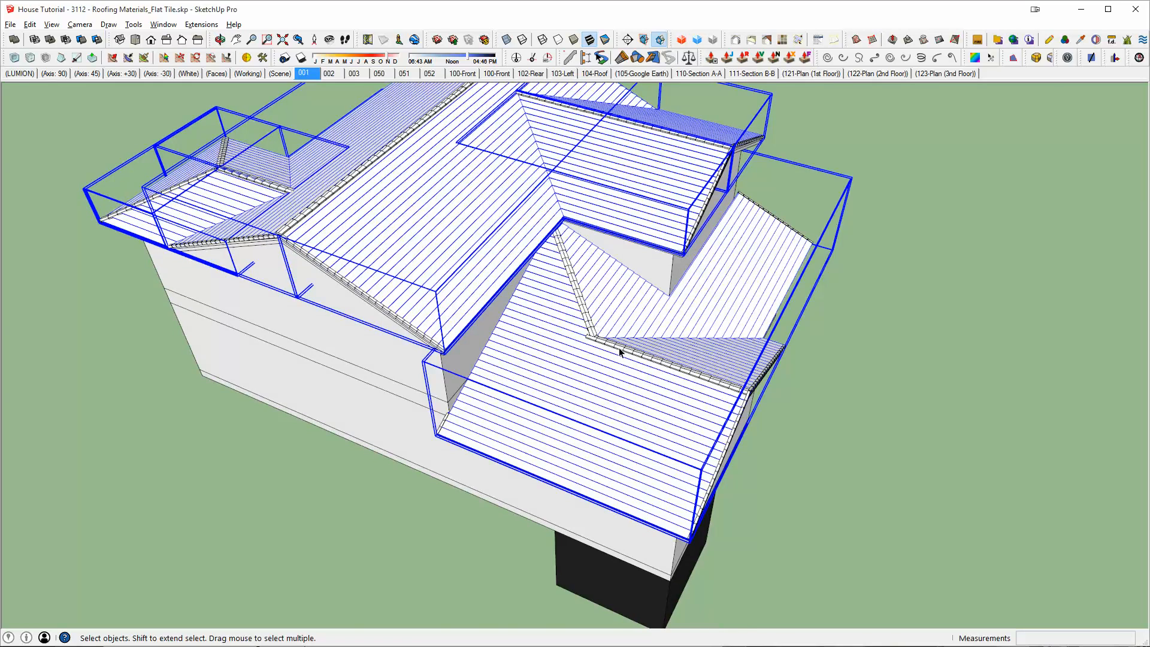
pyautogui.scroll(5, 620, 348)
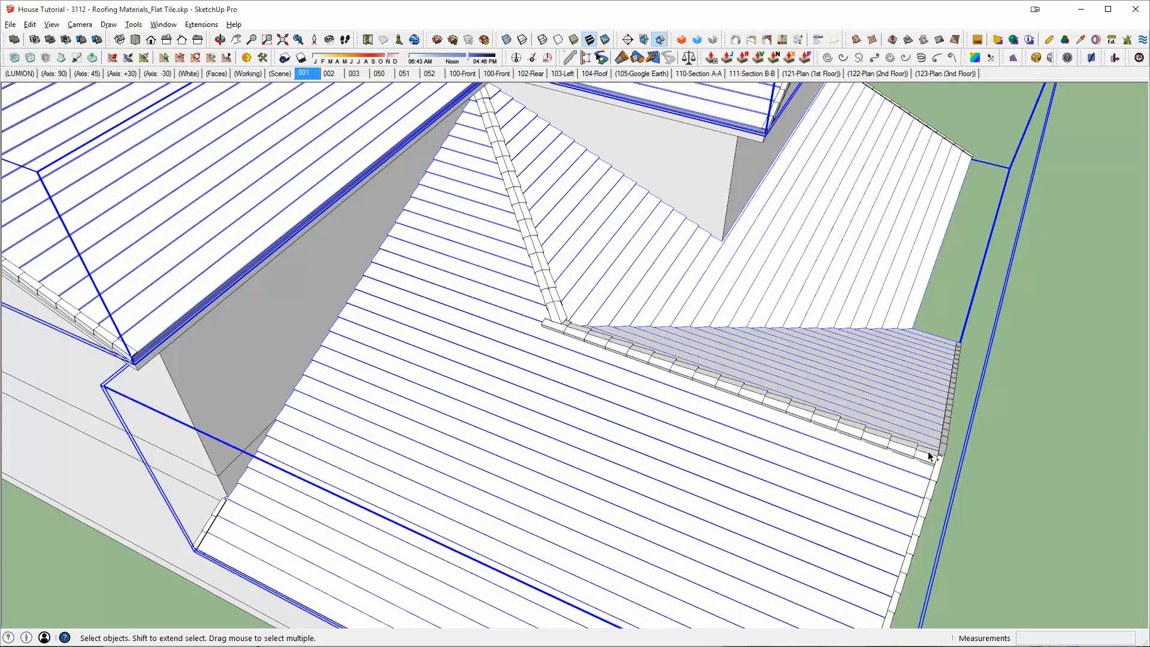
pyautogui.scroll(-5, 935, 458)
pyautogui.moveTo(584, 352); pyautogui.dragTo(917, 369, button='middle')
pyautogui.scroll(4, 917, 369)
# Open the cap tile group and the base roof group to check what each contains
pyautogui.click(590, 257)
pyautogui.doubleClick(574, 247)
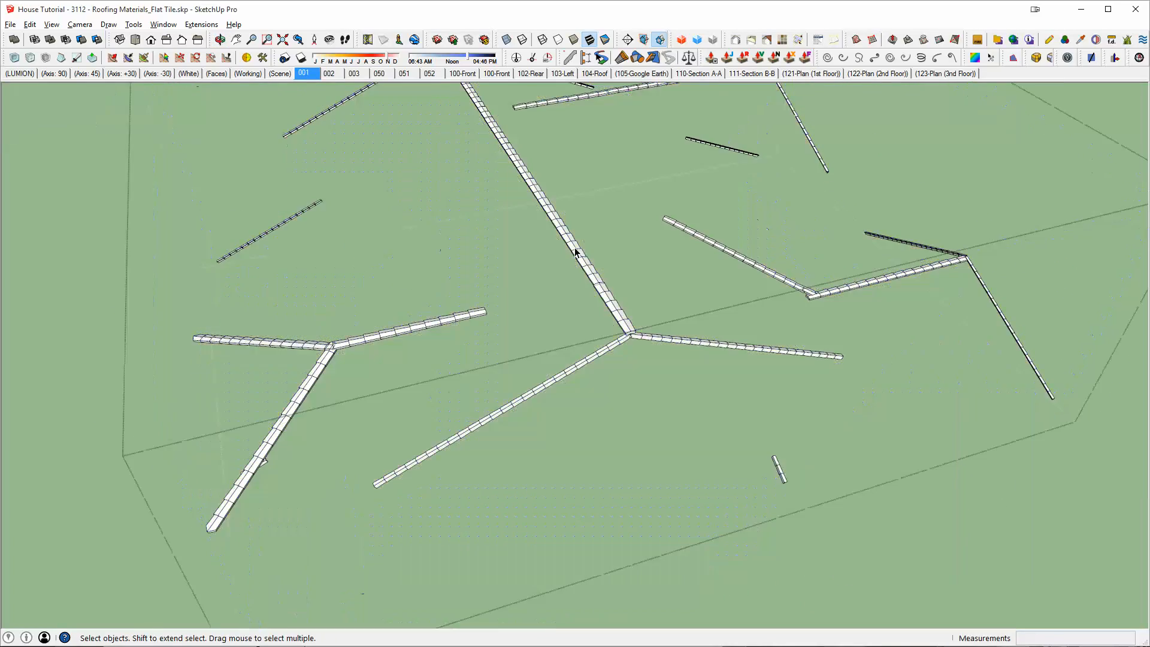
pyautogui.scroll(-2, 575, 249)
pyautogui.press('Escape')
pyautogui.doubleClick(535, 260)
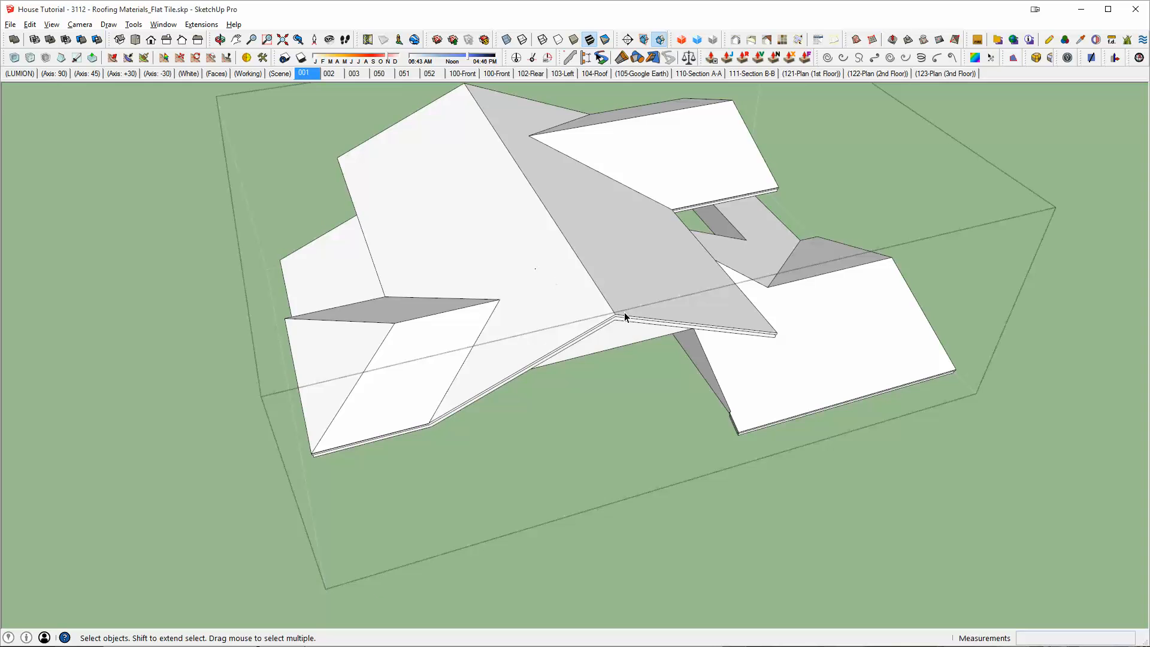
pyautogui.press('Escape')
# Select the base roof group and open it at the main roof's eave above the porch to check its edge
pyautogui.click(551, 290)
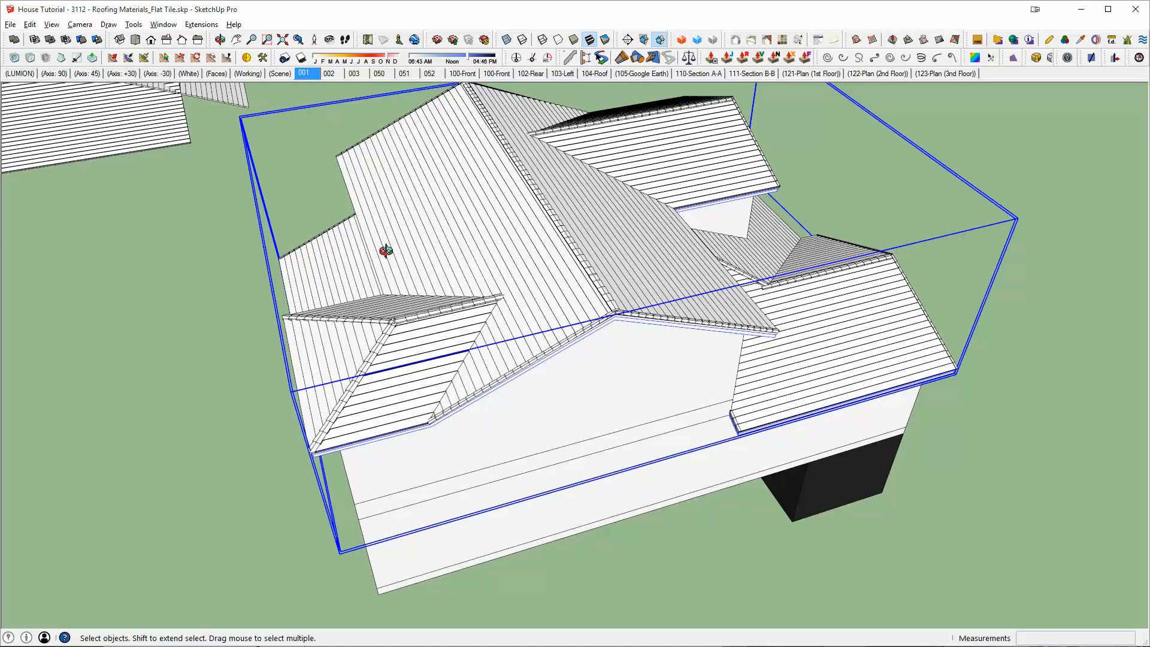
pyautogui.moveTo(385, 249); pyautogui.dragTo(536, 228, button='middle')
pyautogui.scroll(3, 509, 254)
pyautogui.scroll(1, 500, 252)
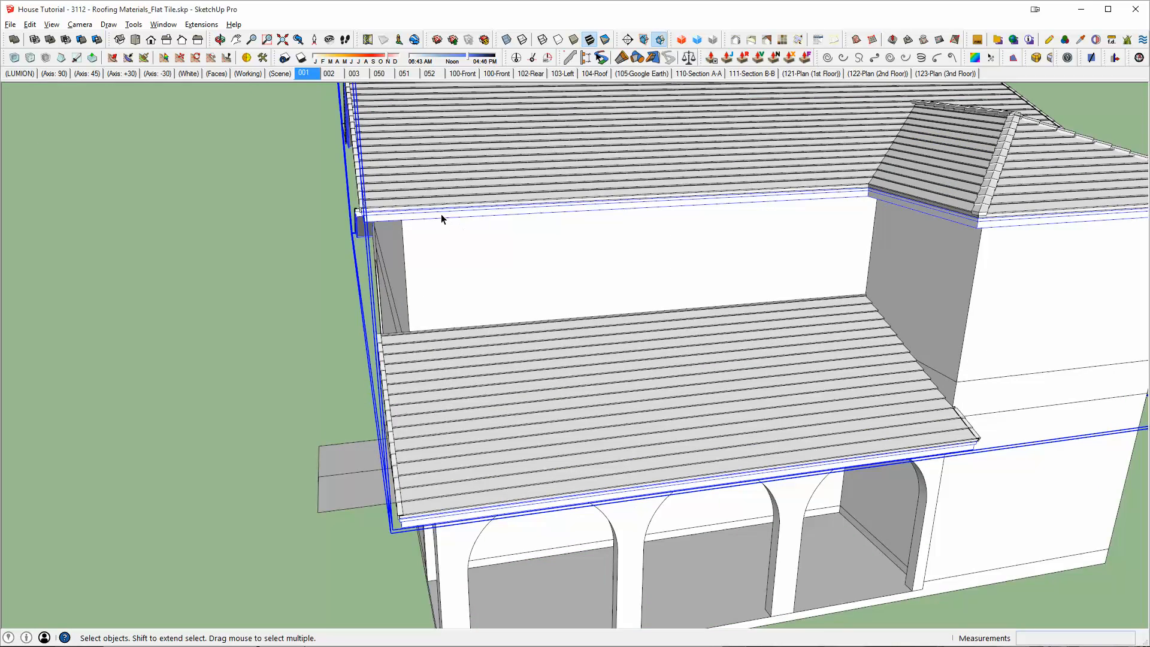
pyautogui.doubleClick(441, 214)
pyautogui.click(441, 214)
pyautogui.scroll(-2, 441, 214)
pyautogui.moveTo(440, 214); pyautogui.dragTo(678, 386, button='middle')
pyautogui.press('Escape')
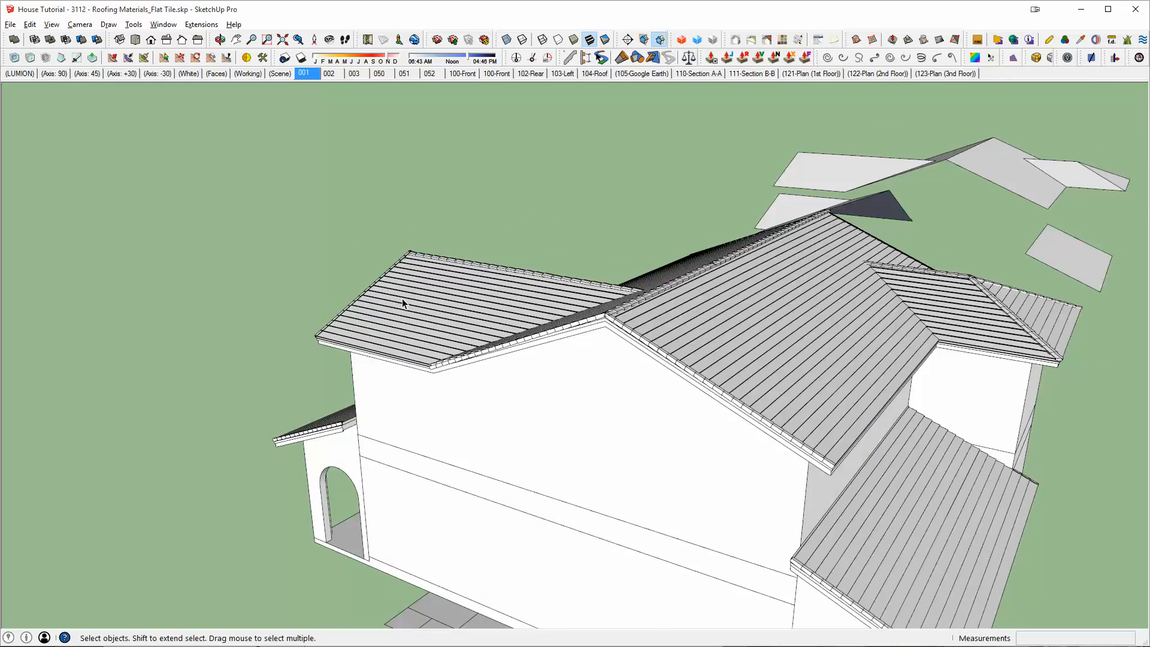
# Open the grouped flat tile panels and inspect the main slope and the hip slopes inside
pyautogui.scroll(2, 403, 304)
pyautogui.click(375, 317)
pyautogui.moveTo(817, 366); pyautogui.dragTo(583, 370, button='middle')
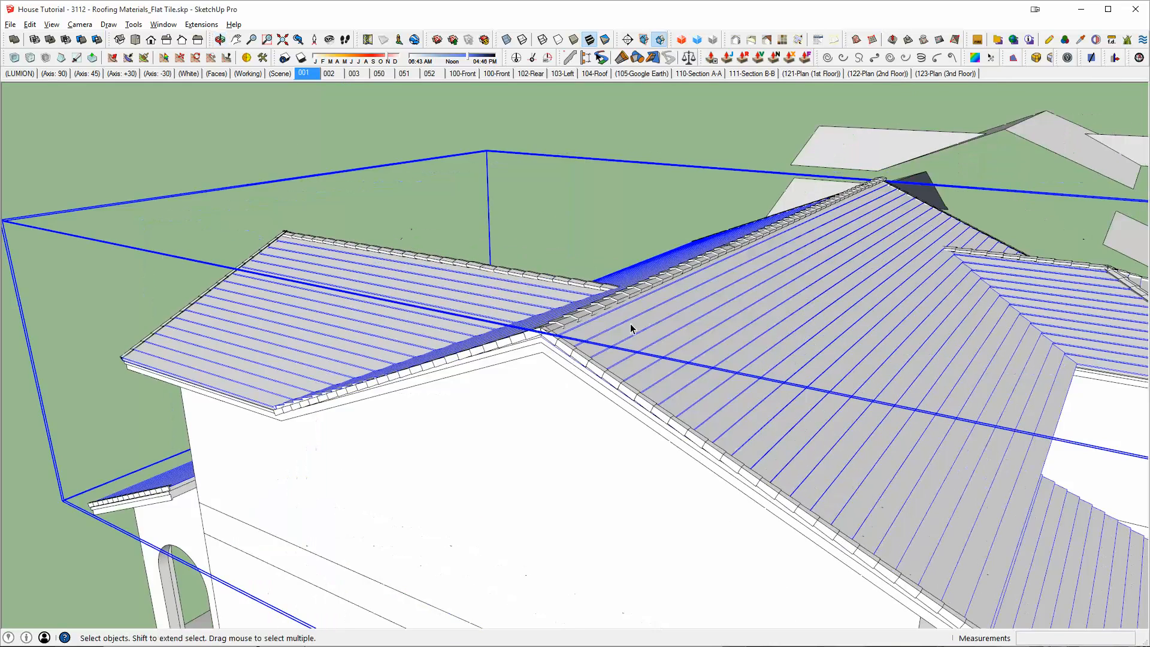
pyautogui.doubleClick(548, 292)
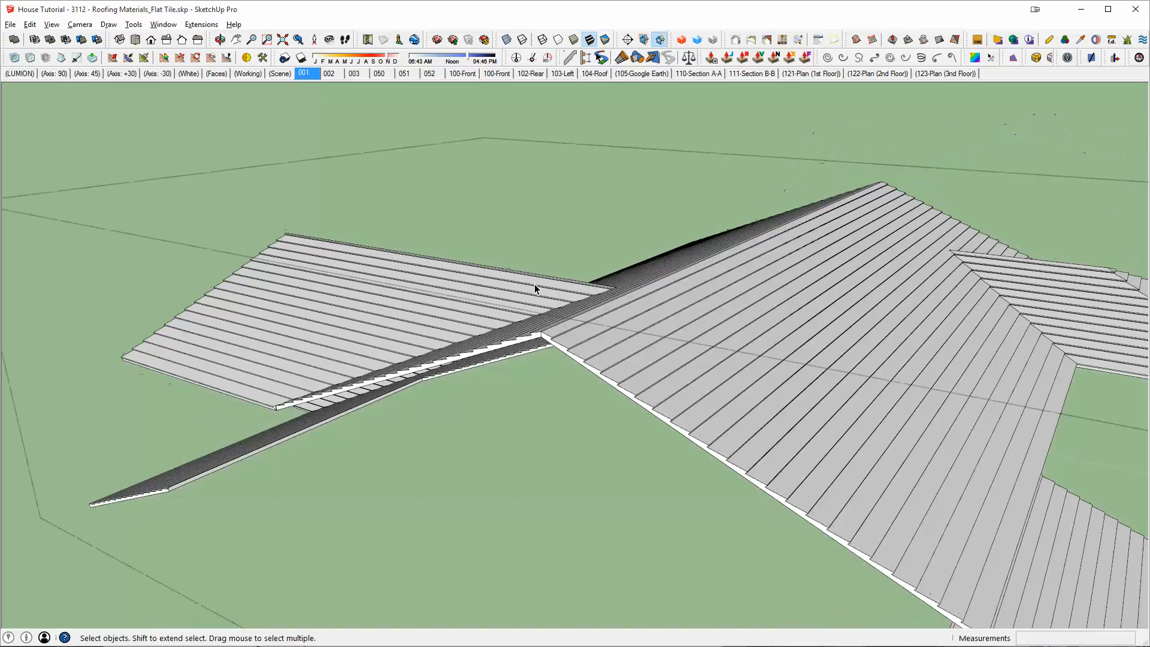
pyautogui.moveTo(599, 358); pyautogui.dragTo(538, 331, button='middle')
pyautogui.click(430, 372)
pyautogui.scroll(3, 441, 376)
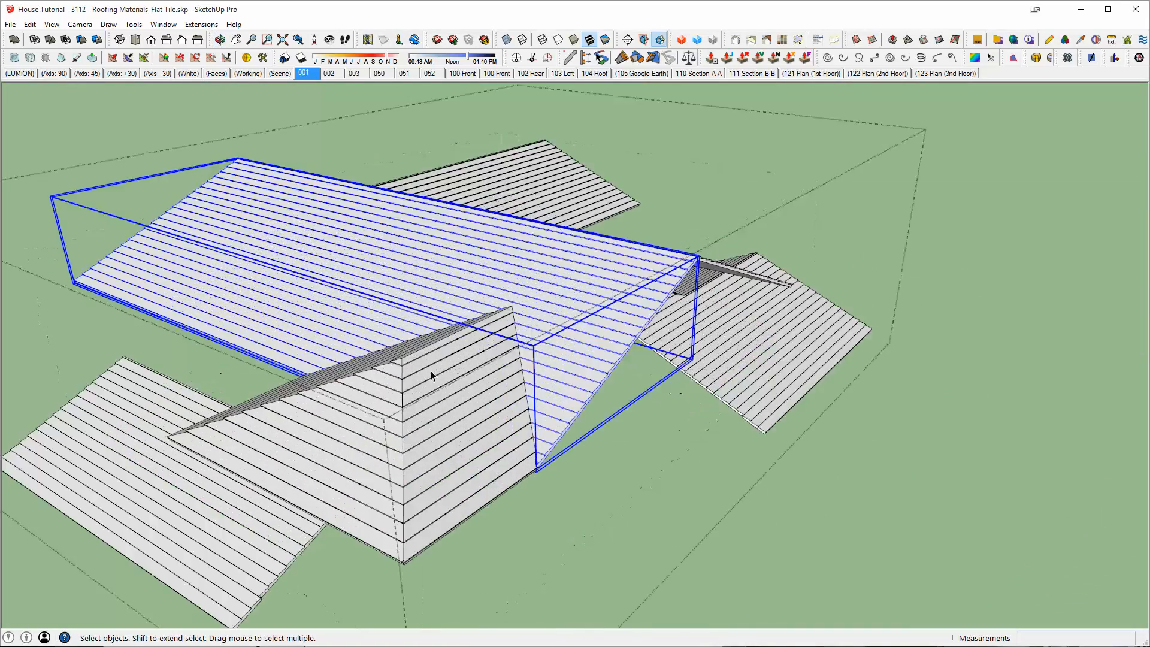
pyautogui.moveTo(441, 377); pyautogui.dragTo(336, 433, button='middle')
pyautogui.scroll(3, 530, 344)
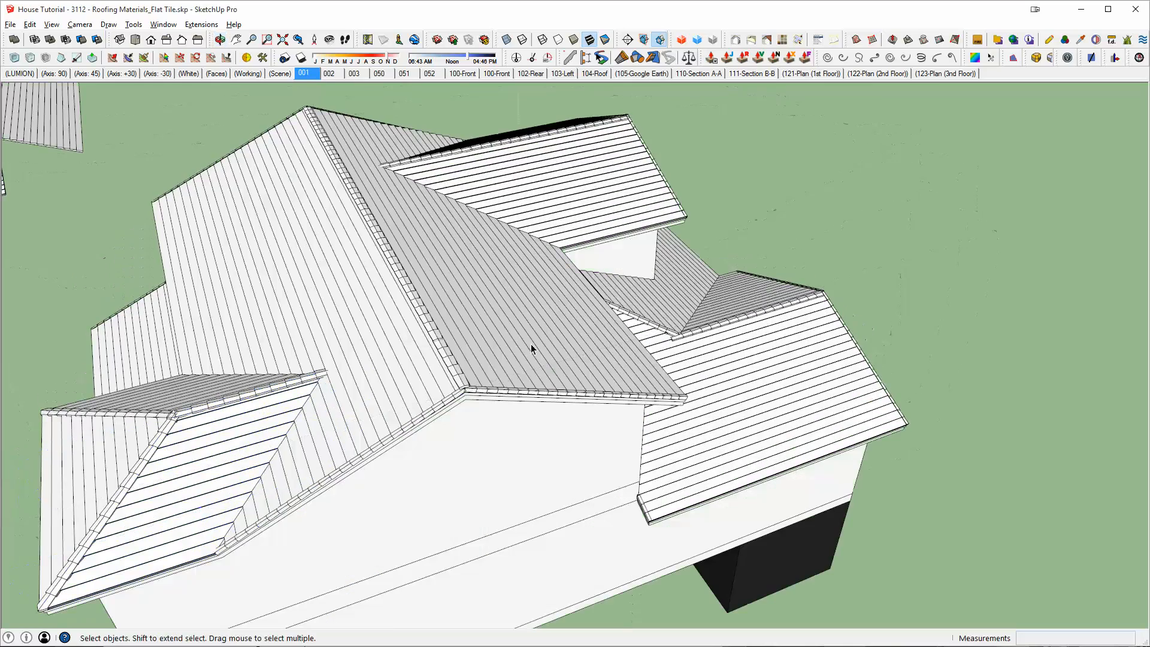
# Group the cap tiles together with the flat tile panels and open the combined group to check its contents
pyautogui.click(531, 392)
pyautogui.moveTo(532, 396); pyautogui.dragTo(651, 294, button='middle')
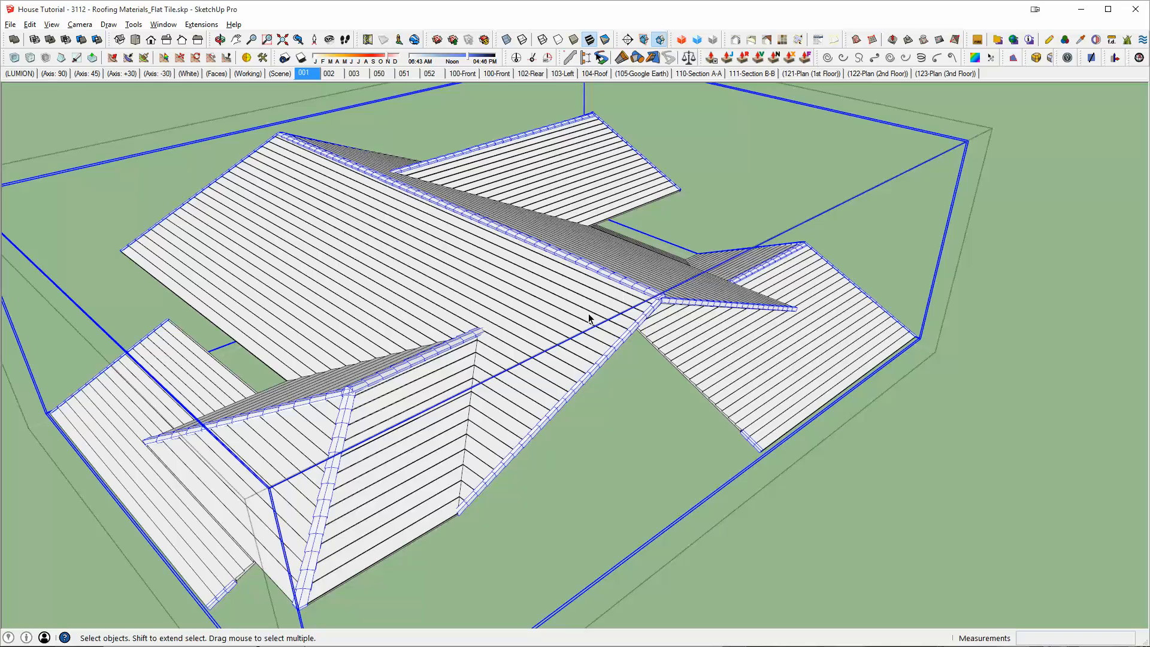
pyautogui.moveTo(623, 349); pyautogui.dragTo(564, 329, button='middle')
pyautogui.click(564, 328)
# Examine the tiled roof of the house from the front and the sides
pyautogui.moveTo(442, 295); pyautogui.dragTo(523, 391, button='middle')
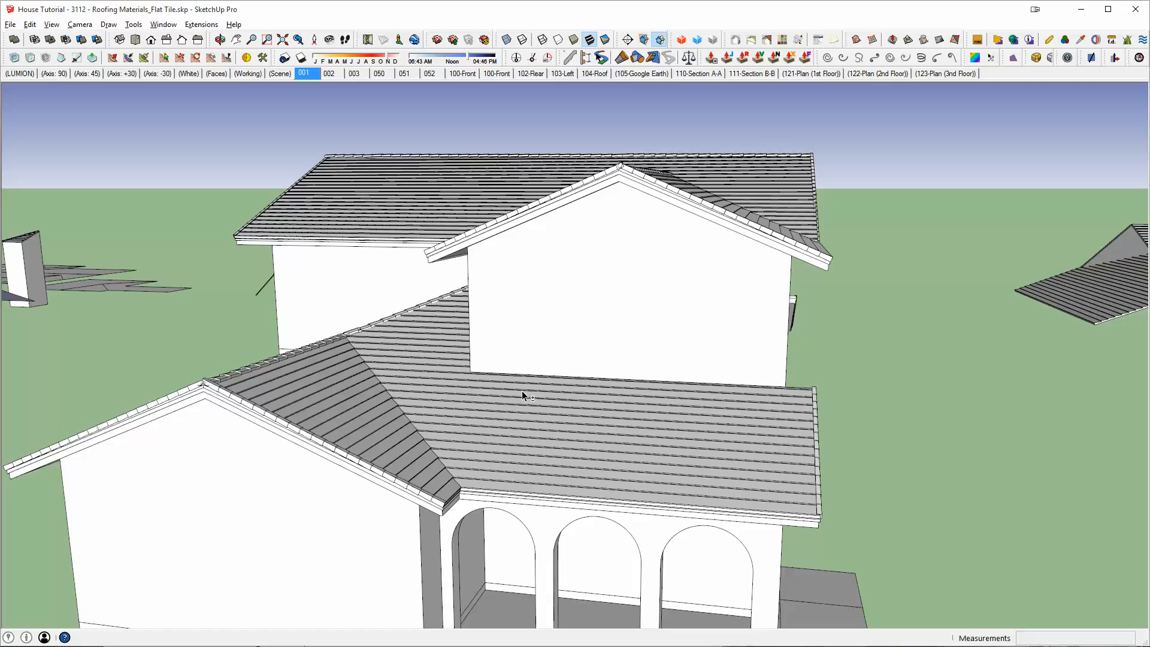
pyautogui.moveTo(583, 466); pyautogui.dragTo(955, 455, button='middle')
pyautogui.moveTo(598, 430); pyautogui.dragTo(914, 415, button='middle')
pyautogui.moveTo(386, 259); pyautogui.dragTo(608, 301, button='middle')
pyautogui.moveTo(547, 247); pyautogui.dragTo(16, 216, button='middle')
pyautogui.scroll(4, 340, 334)
pyautogui.moveTo(340, 334); pyautogui.dragTo(568, 426, button='middle')
# Open the roof tile group and select all the tile panels and cap tiles in it
pyautogui.click(609, 441)
pyautogui.doubleClick(609, 443)
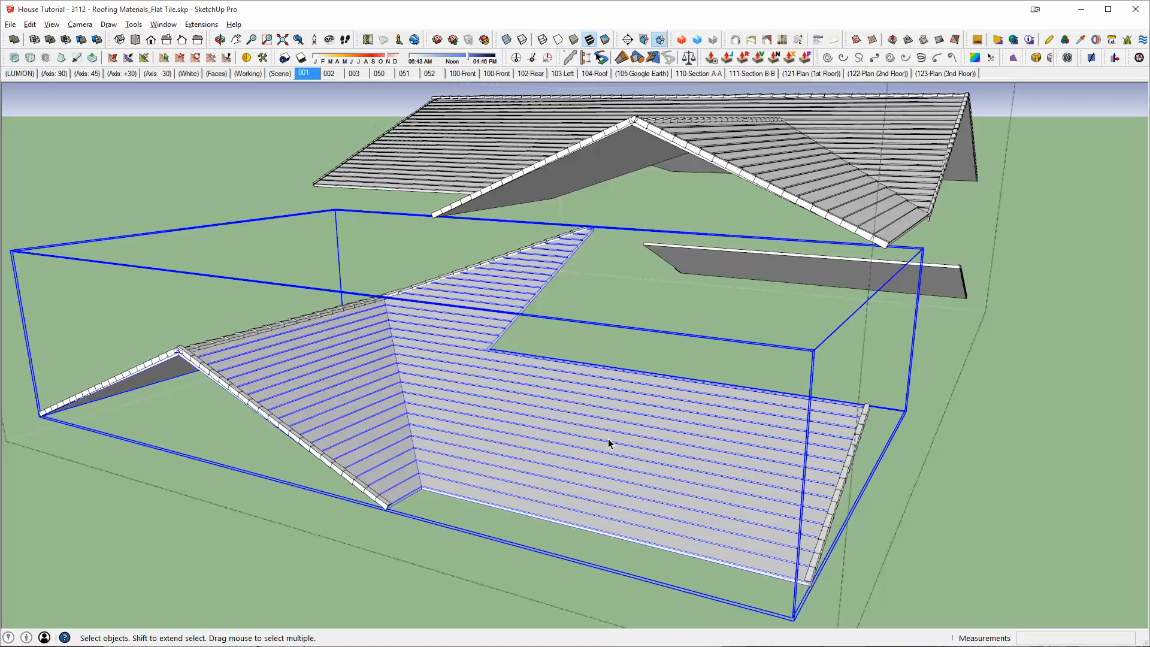
pyautogui.scroll(-5, 609, 443)
pyautogui.moveTo(608, 442); pyautogui.dragTo(657, 575, button='middle')
pyautogui.click(684, 376)
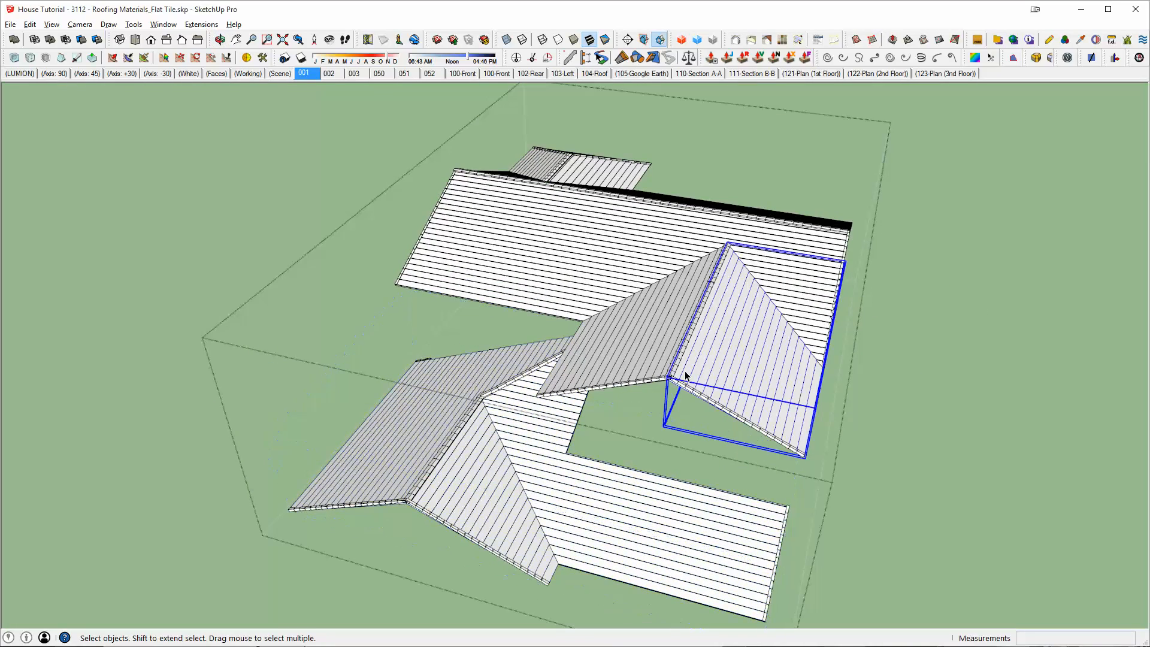
pyautogui.hotkey('ctrl', 'a')
# Choose the light grey Color_002 from the Colors material collection for painting
pyautogui.press('b')
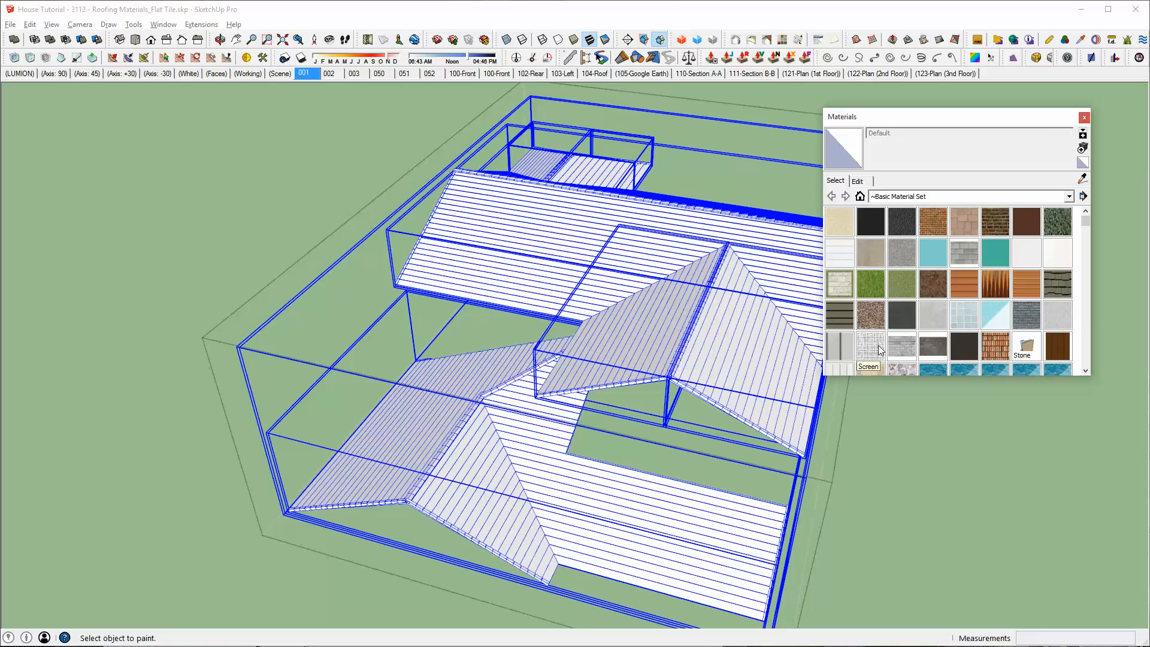
pyautogui.click(912, 196)
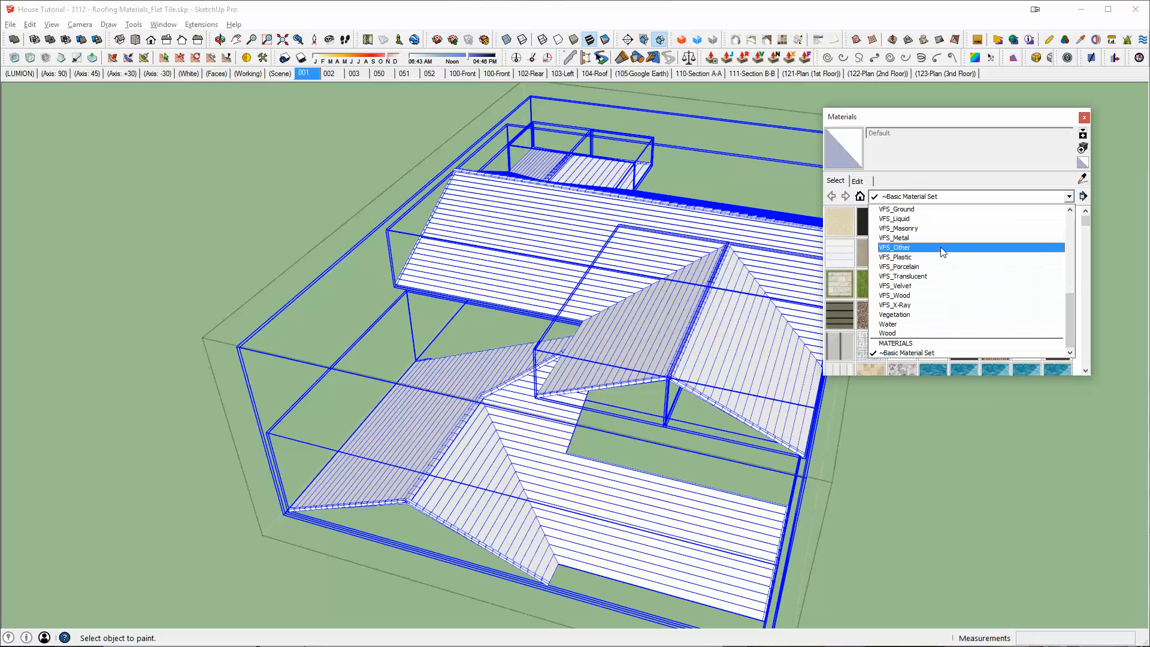
pyautogui.scroll(-3, 923, 279)
pyautogui.scroll(3, 920, 278)
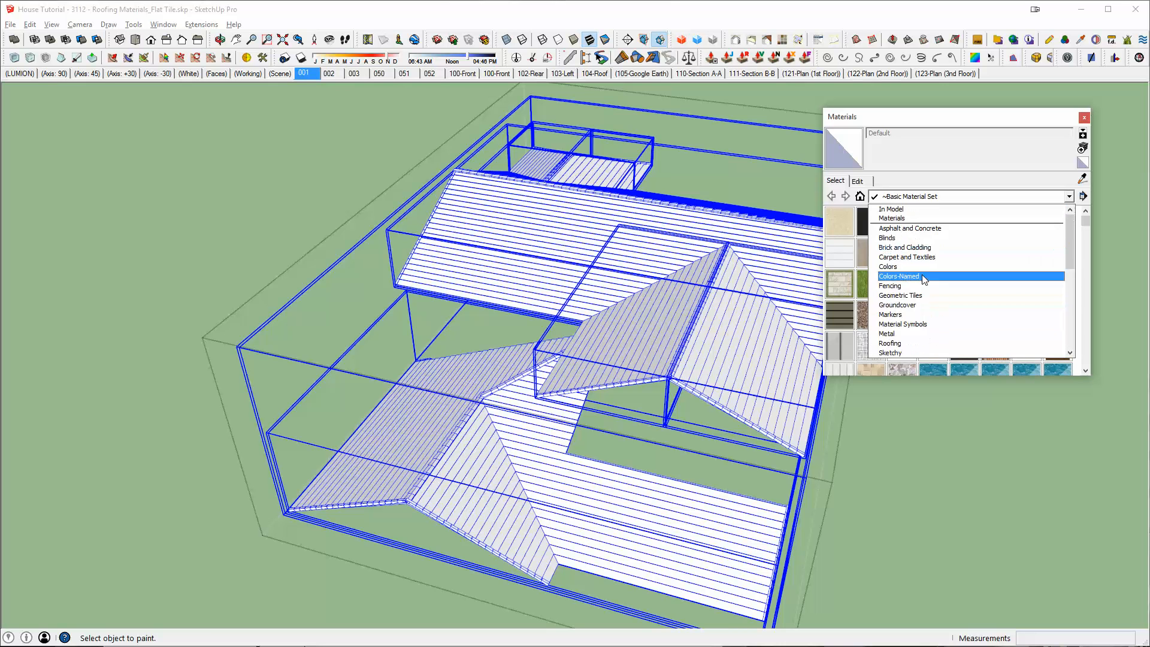
pyautogui.click(905, 262)
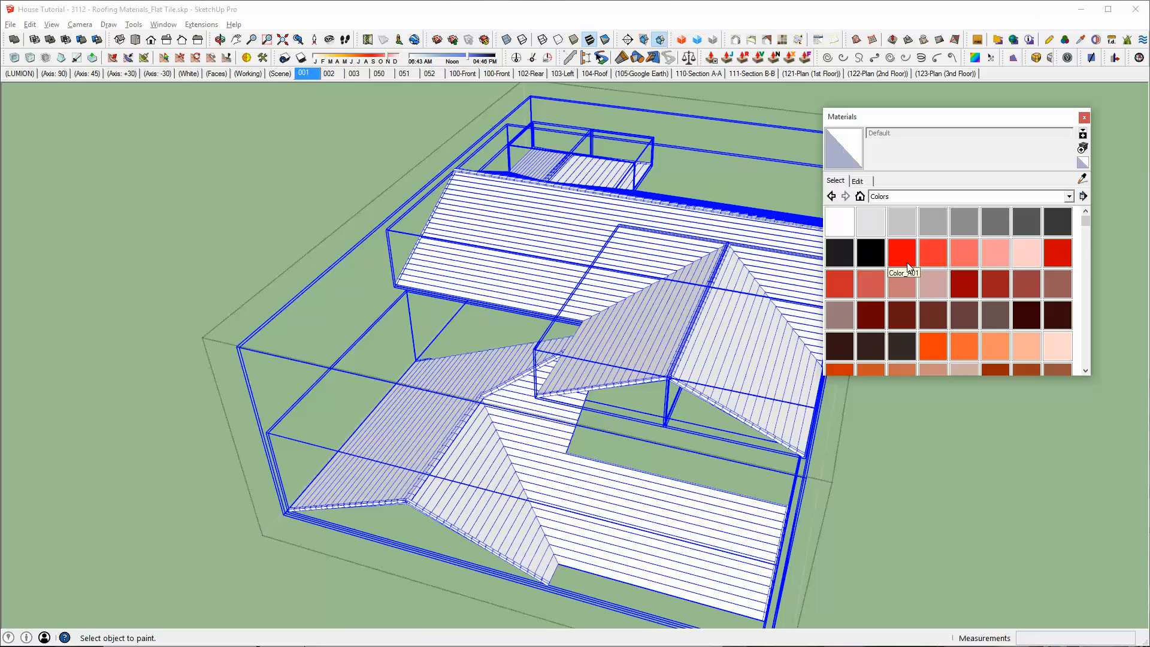
pyautogui.click(905, 222)
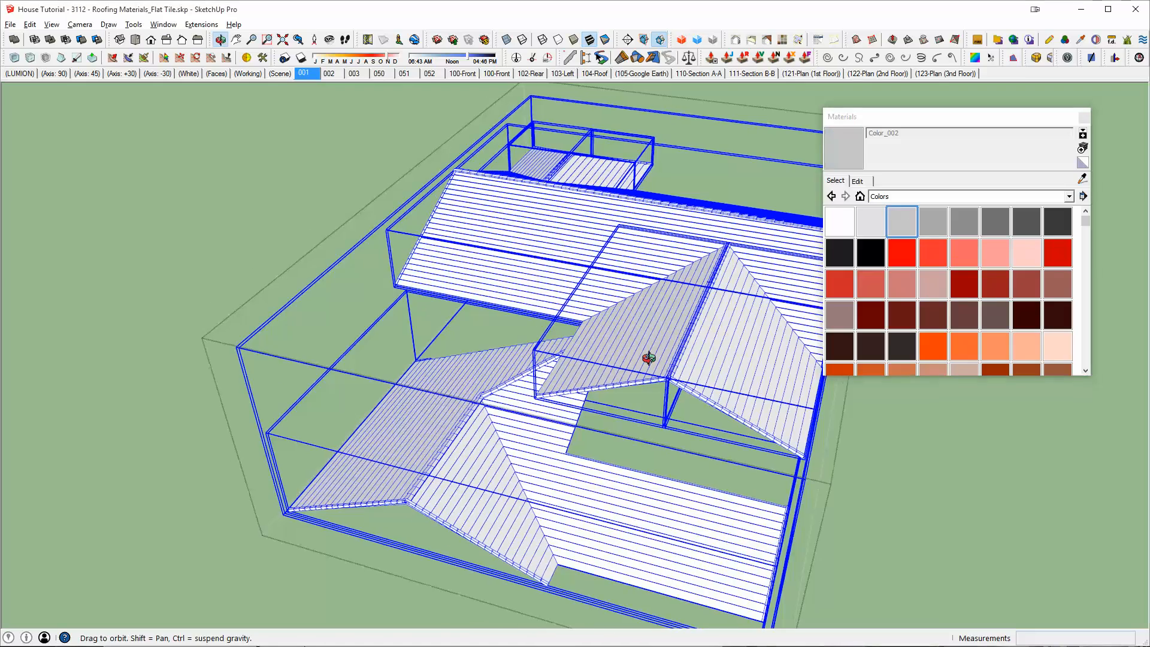
# Open the tile panel on one slope of the upper front gable and paint its faces with Color_002
pyautogui.moveTo(649, 359); pyautogui.dragTo(470, 358, button='middle')
pyautogui.scroll(3, 471, 357)
pyautogui.press('space')
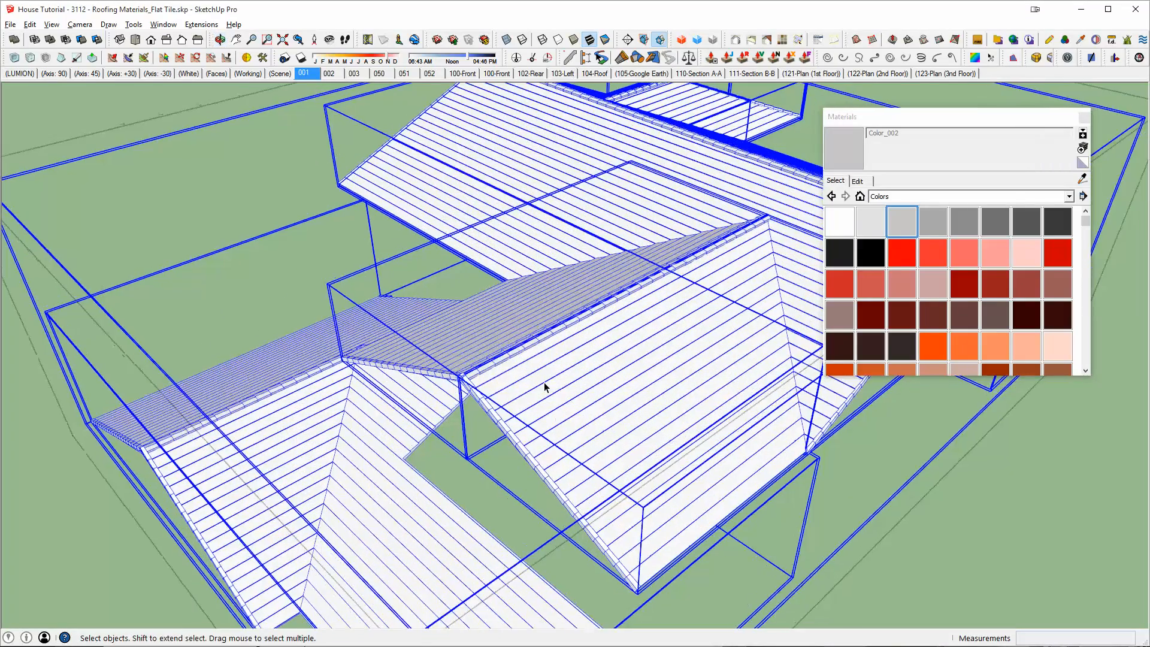
pyautogui.doubleClick(544, 383)
pyautogui.press('b')
pyautogui.click(567, 356)
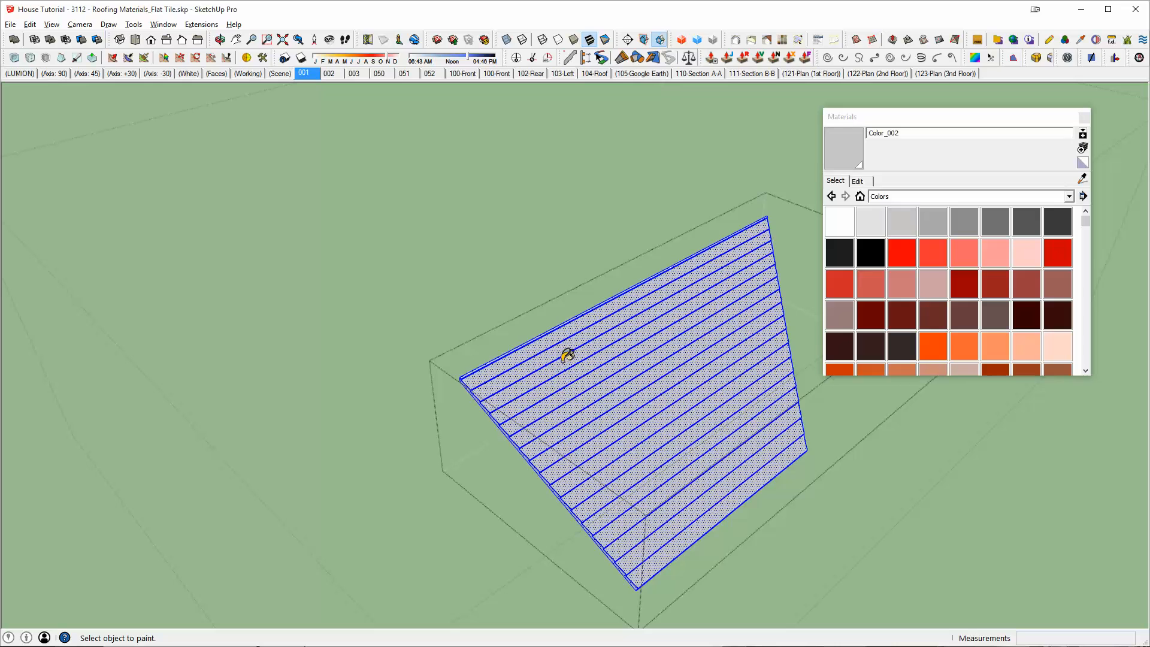
pyautogui.moveTo(567, 422); pyautogui.dragTo(636, 412, button='middle')
pyautogui.scroll(3, 731, 407)
pyautogui.moveTo(731, 407)
pyautogui.keyDown('shift'); pyautogui.mouseDown(button='middle')
pyautogui.moveTo(622, 399)
pyautogui.moveTo(649, 400)
pyautogui.moveTo(556, 421)
pyautogui.mouseUp(button='middle'); pyautogui.keyUp('shift')
pyautogui.press('space')
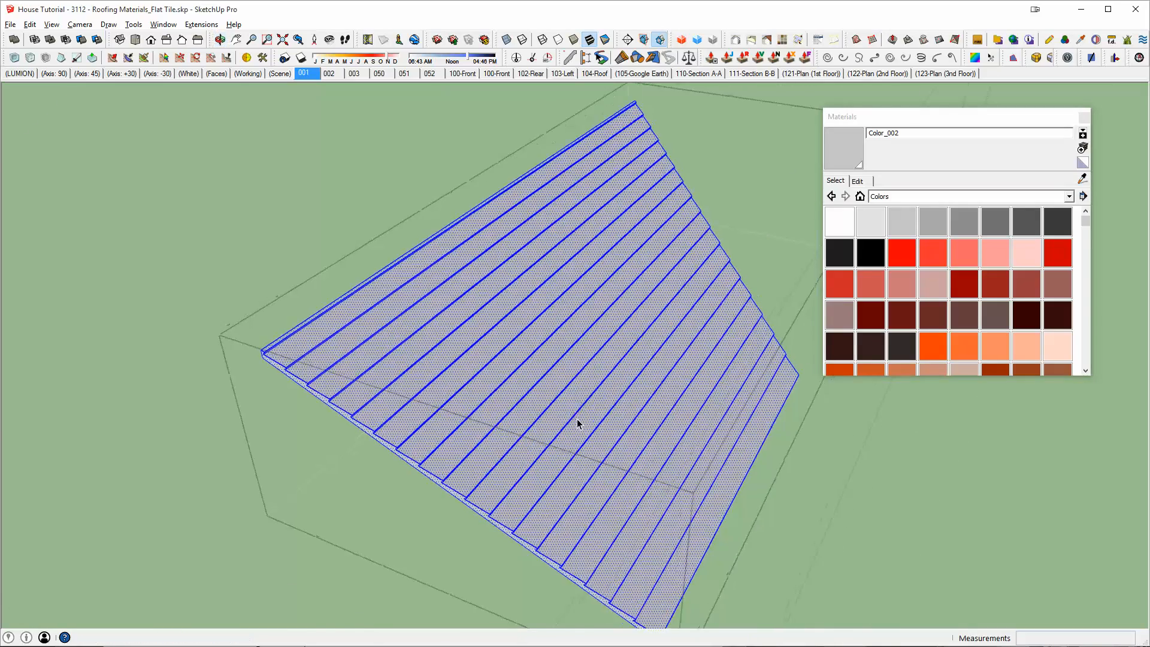
# Undo the painting of the upper front gable's tile panel and return to the roof tile group level
pyautogui.press('Escape')
pyautogui.moveTo(439, 352)
pyautogui.mouseDown(button='middle')
pyautogui.moveTo(489, 313)
pyautogui.moveTo(332, 328)
pyautogui.mouseUp(button='middle')
pyautogui.doubleClick(333, 327)
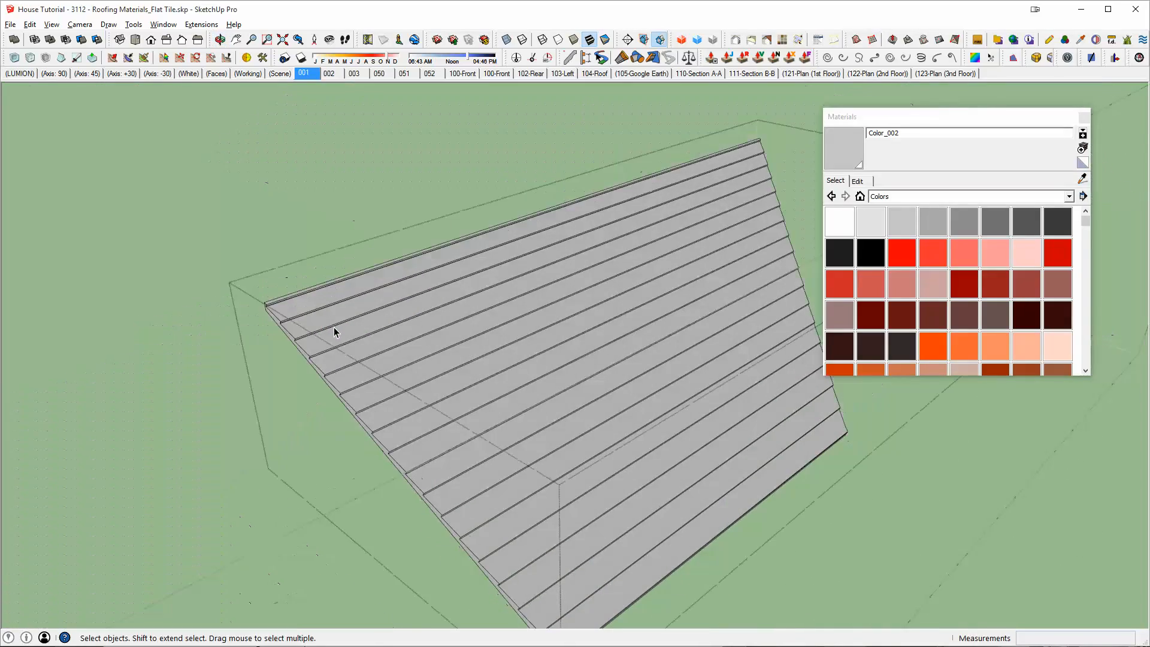
pyautogui.hotkey('ctrl', 'z')
pyautogui.scroll(-3, 477, 346)
pyautogui.press('Escape')
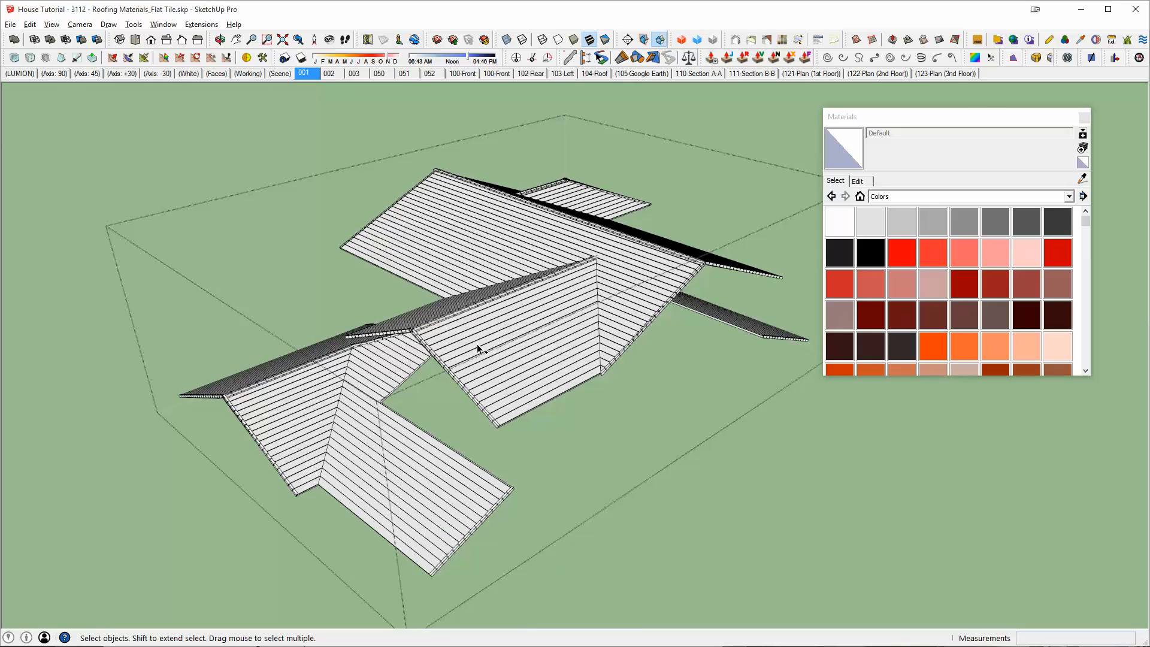
# Select all tile panels and cap tiles in the roof tile group and paint them with the grey Color_004
pyautogui.hotkey('ctrl', 'a')
pyautogui.moveTo(478, 351); pyautogui.dragTo(496, 367, button='middle')
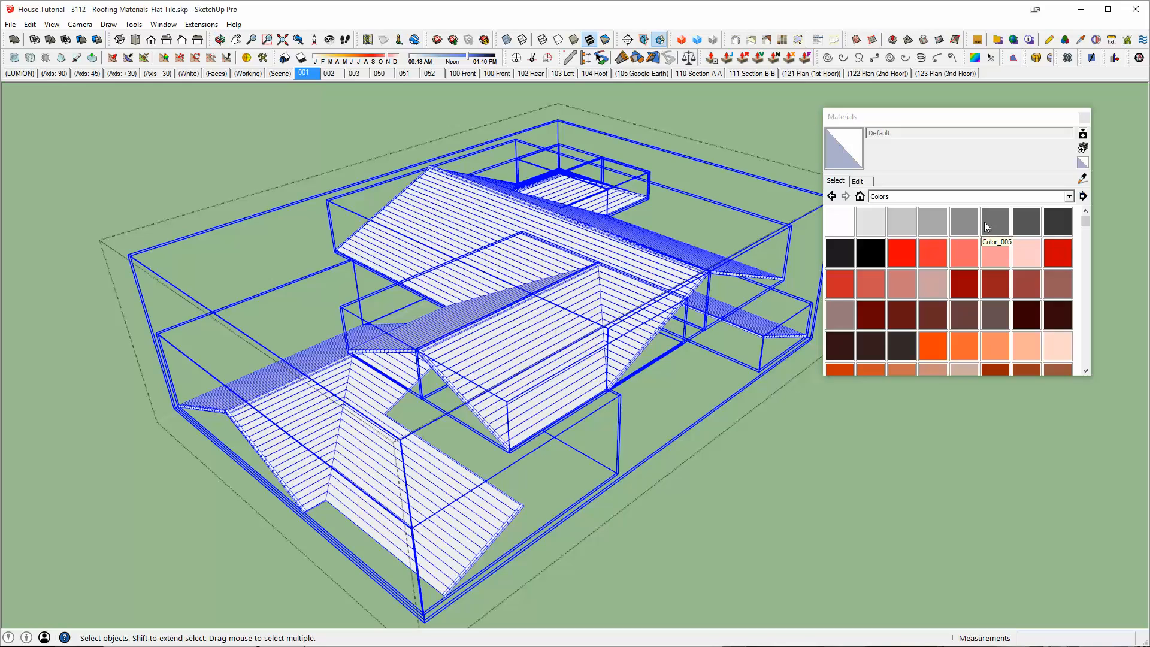
pyautogui.click(967, 221)
pyautogui.moveTo(491, 324)
pyautogui.mouseDown(button='middle')
pyautogui.moveTo(390, 354)
pyautogui.moveTo(525, 392)
pyautogui.mouseUp(button='middle')
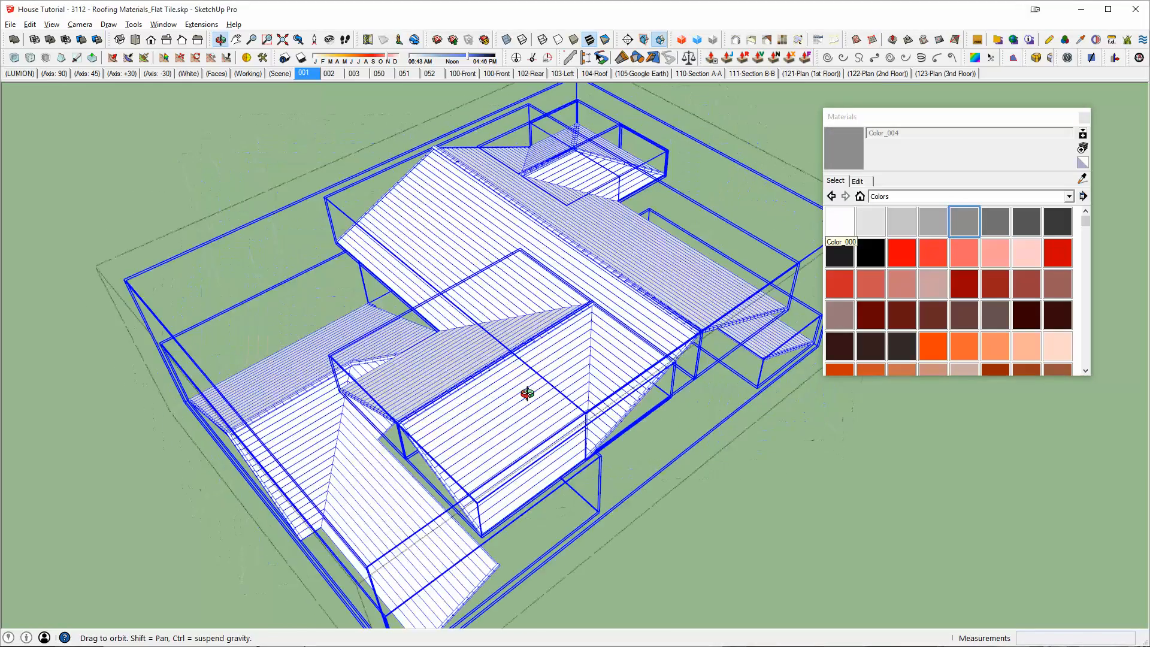
pyautogui.scroll(3, 546, 408)
pyautogui.scroll(-6, 560, 341)
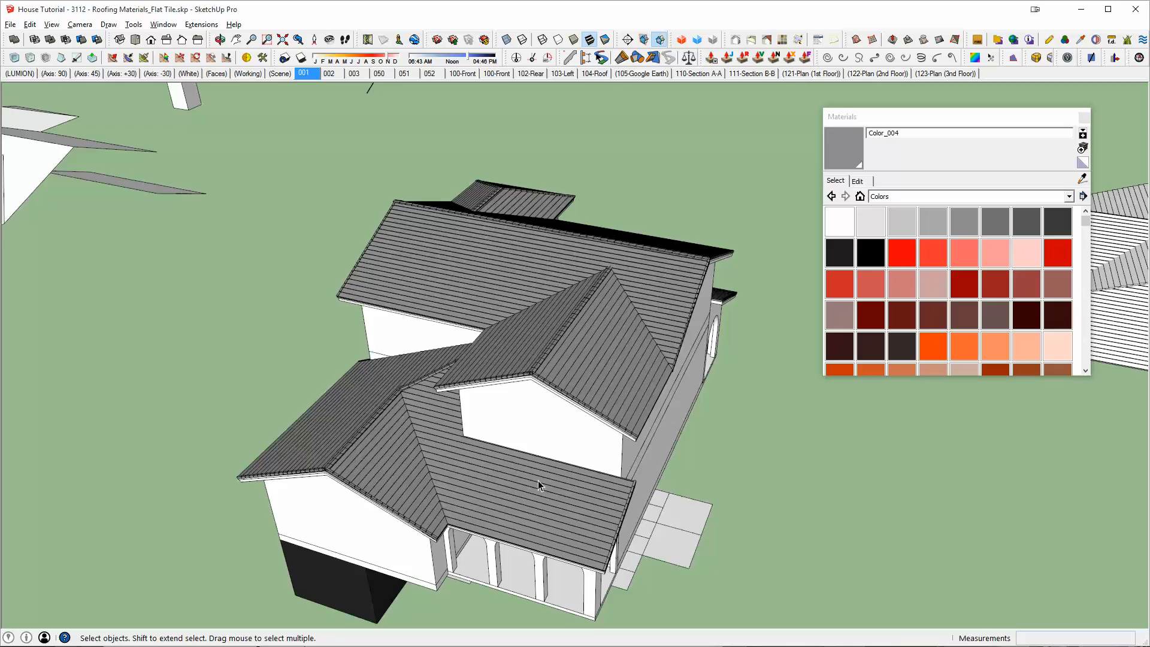
# Examine the grey-painted tile roof on the house from the front, above and the side
pyautogui.press('o')
pyautogui.moveTo(542, 488); pyautogui.dragTo(523, 340)
pyautogui.scroll(4, 510, 339)
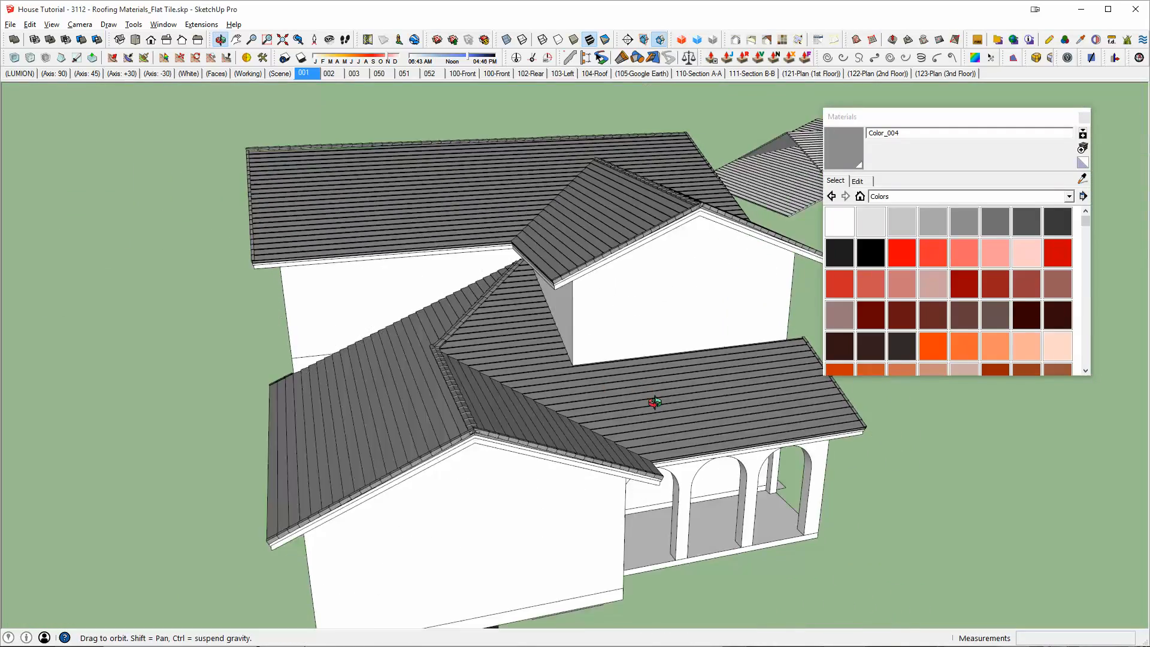
pyautogui.moveTo(655, 403); pyautogui.dragTo(1115, 512)
pyautogui.moveTo(718, 419); pyautogui.dragTo(411, 423)
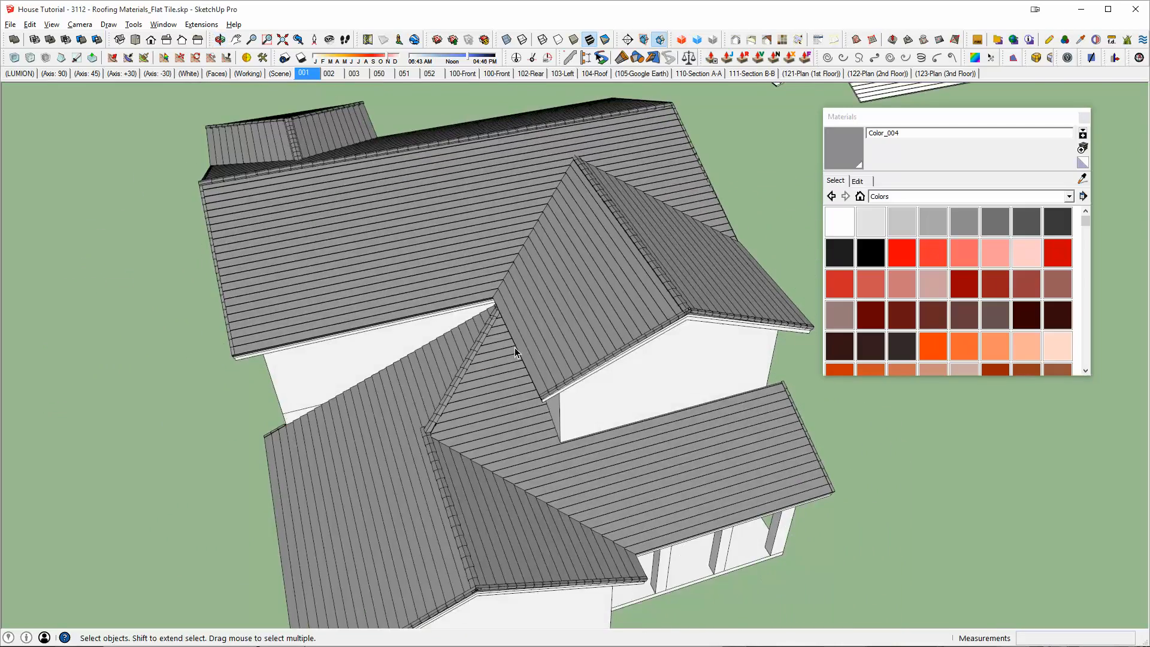
pyautogui.scroll(-3, 303, 368)
pyautogui.scroll(5, 554, 461)
pyautogui.moveTo(554, 461); pyautogui.dragTo(473, 396, button='middle')
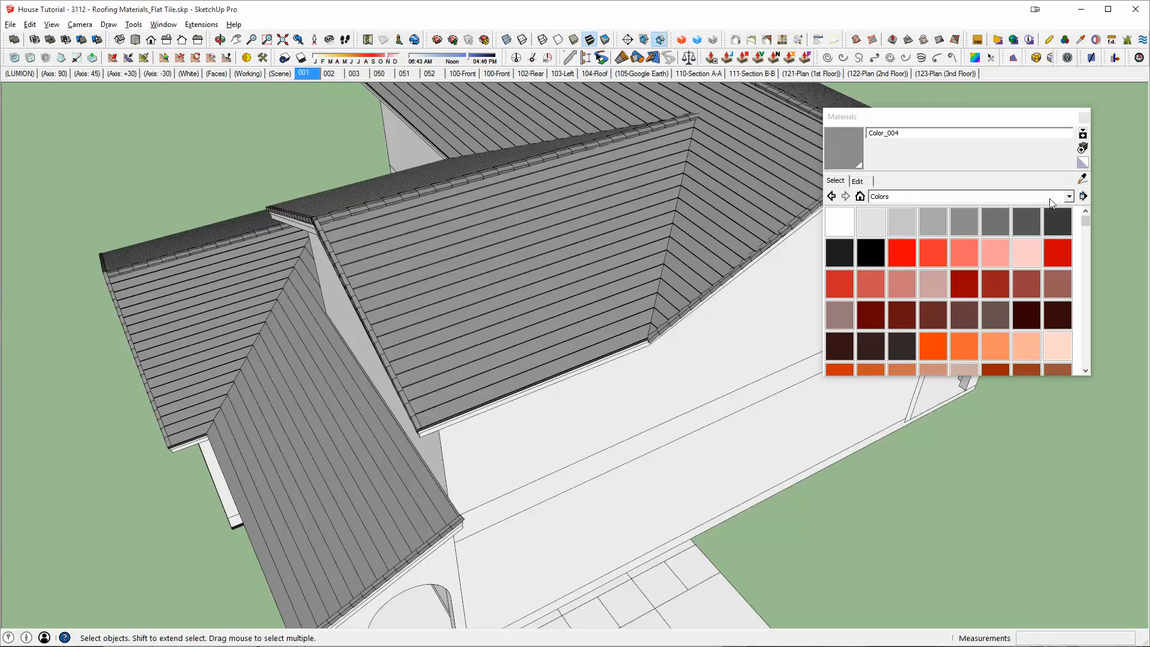
pyautogui.moveTo(515, 282); pyautogui.dragTo(473, 396, button='middle')
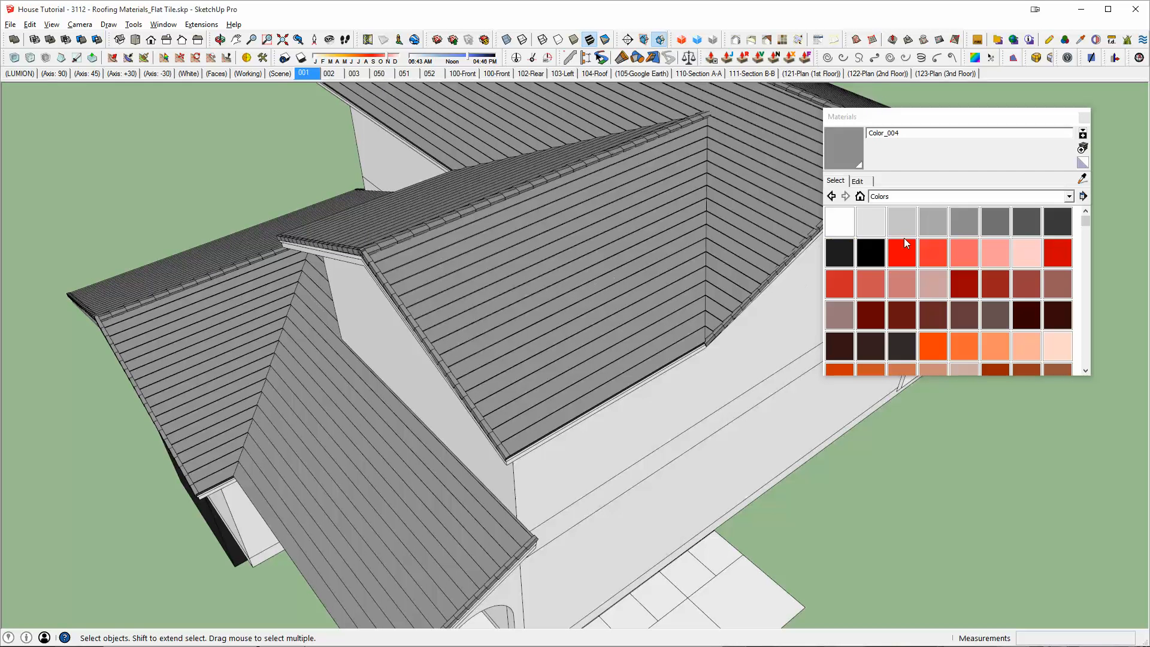
# Paint all tile panels and cap tiles in the roof tile group with Metal_Rough from the Metal material collection
pyautogui.click(925, 197)
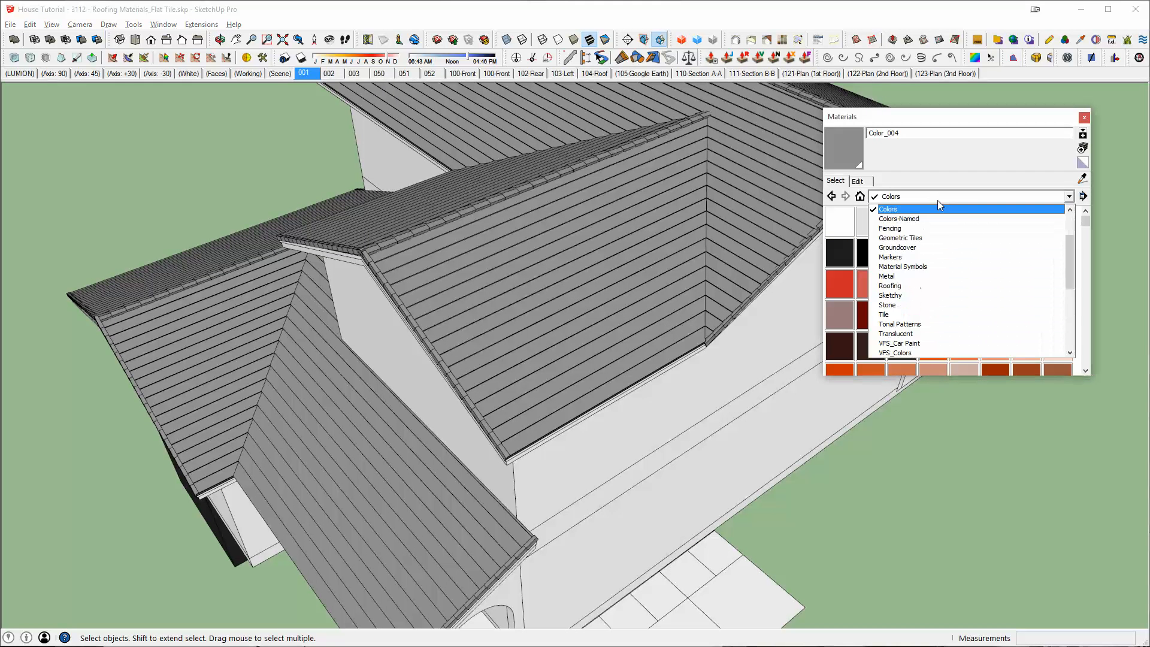
pyautogui.click(908, 277)
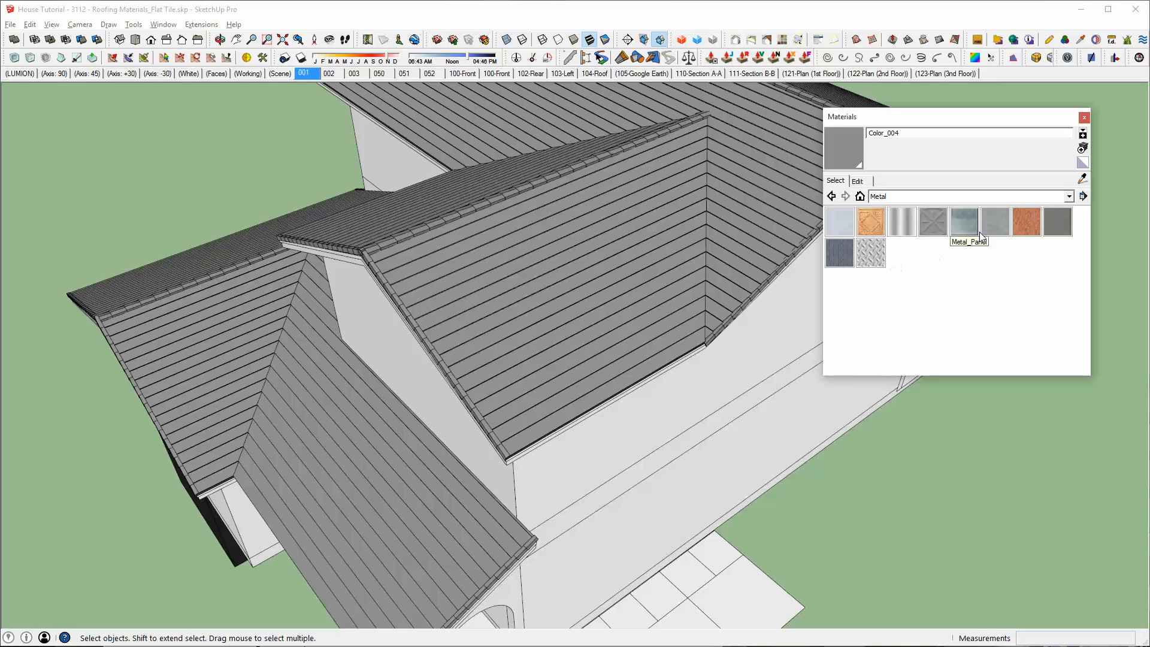
pyautogui.click(996, 221)
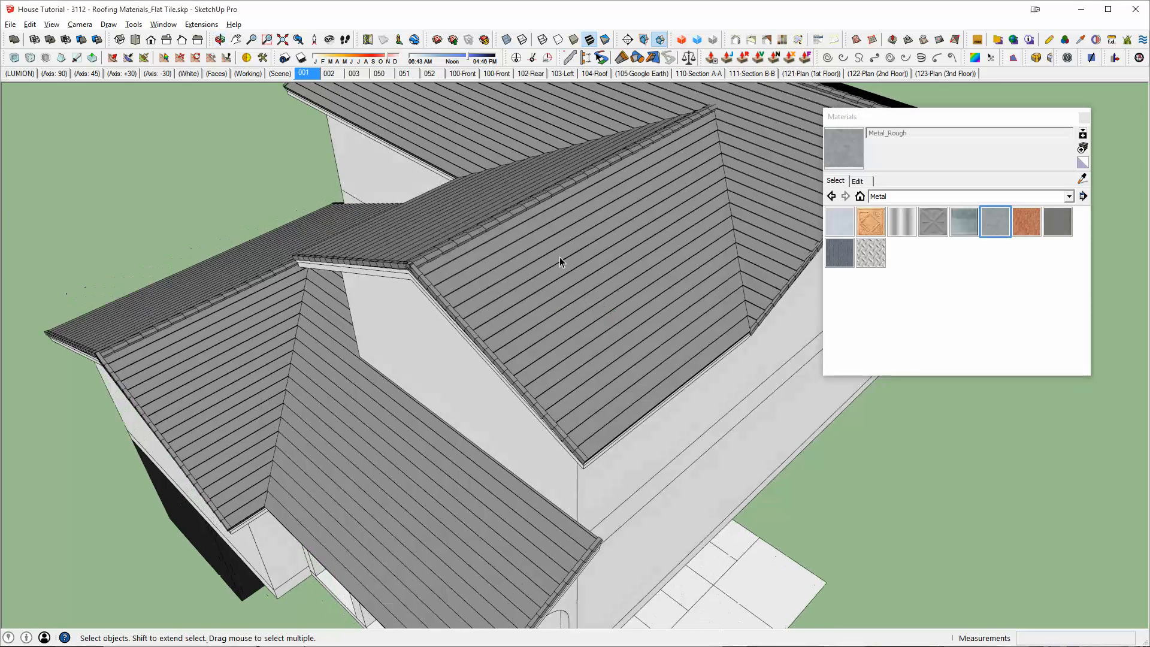
pyautogui.scroll(3, 559, 256)
pyautogui.click(559, 256)
pyautogui.hotkey('ctrl', 'a')
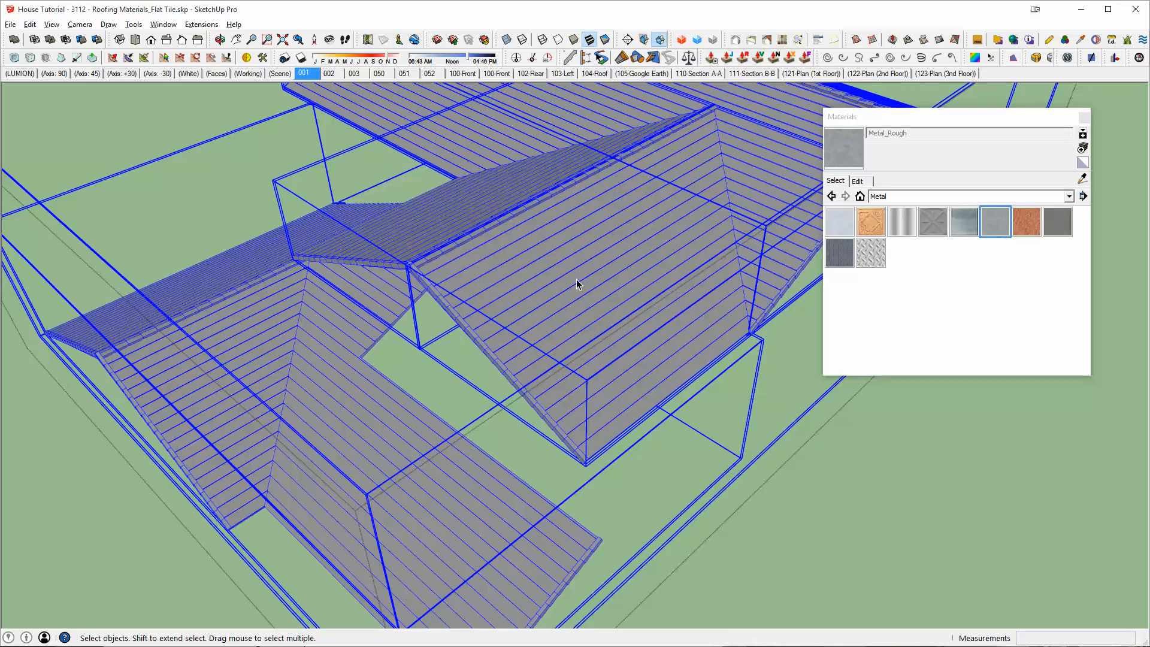
pyautogui.press('b')
pyautogui.click(574, 245)
pyautogui.press('space')
pyautogui.press('Escape')
# Inspect the textured tiles up close, then open Metal_Rough for editing with the HLS colour picker
pyautogui.scroll(5, 567, 371)
pyautogui.moveTo(564, 372)
pyautogui.mouseDown(button='middle')
pyautogui.moveTo(578, 350)
pyautogui.moveTo(548, 273)
pyautogui.mouseUp(button='middle')
pyautogui.scroll(-5, 435, 473)
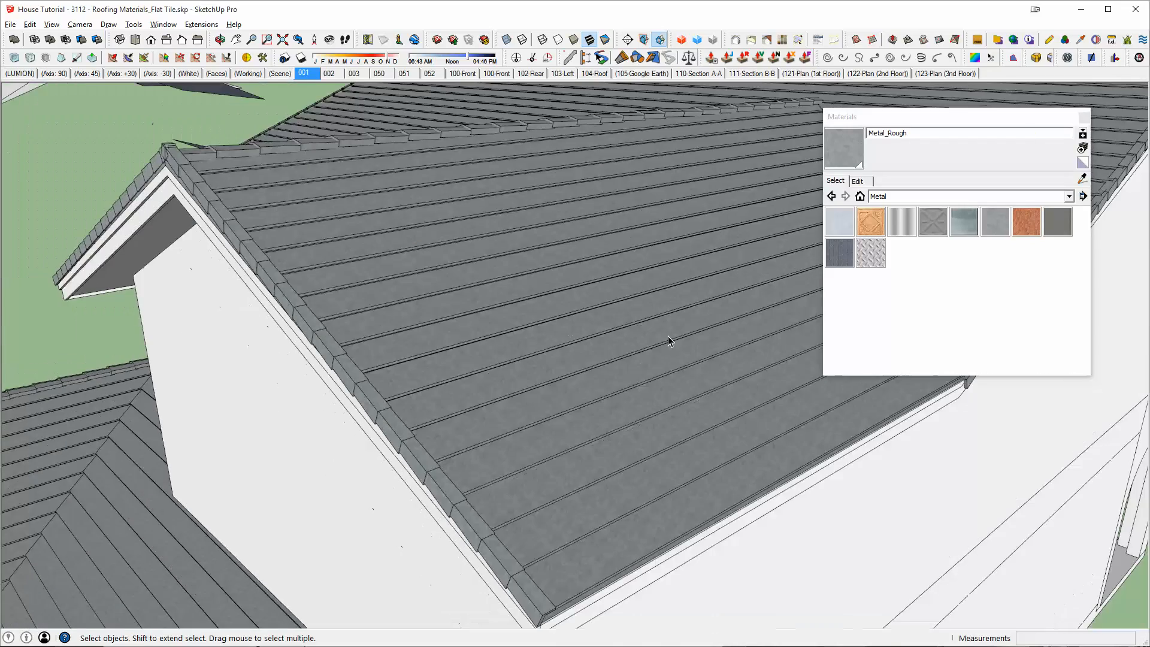
pyautogui.scroll(-3, 667, 337)
pyautogui.keyDown('shift'); pyautogui.moveTo(668, 337); pyautogui.dragTo(773, 210, button='middle'); pyautogui.keyUp('shift')
pyautogui.moveTo(361, 484); pyautogui.dragTo(487, 412, button='middle')
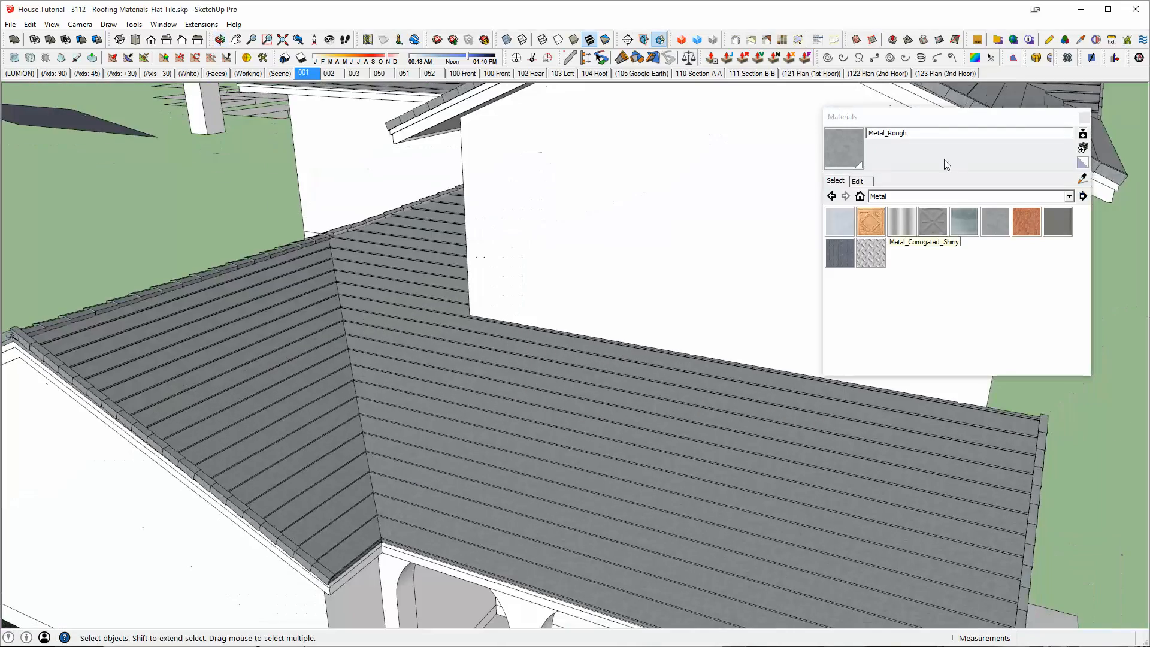
pyautogui.click(857, 181)
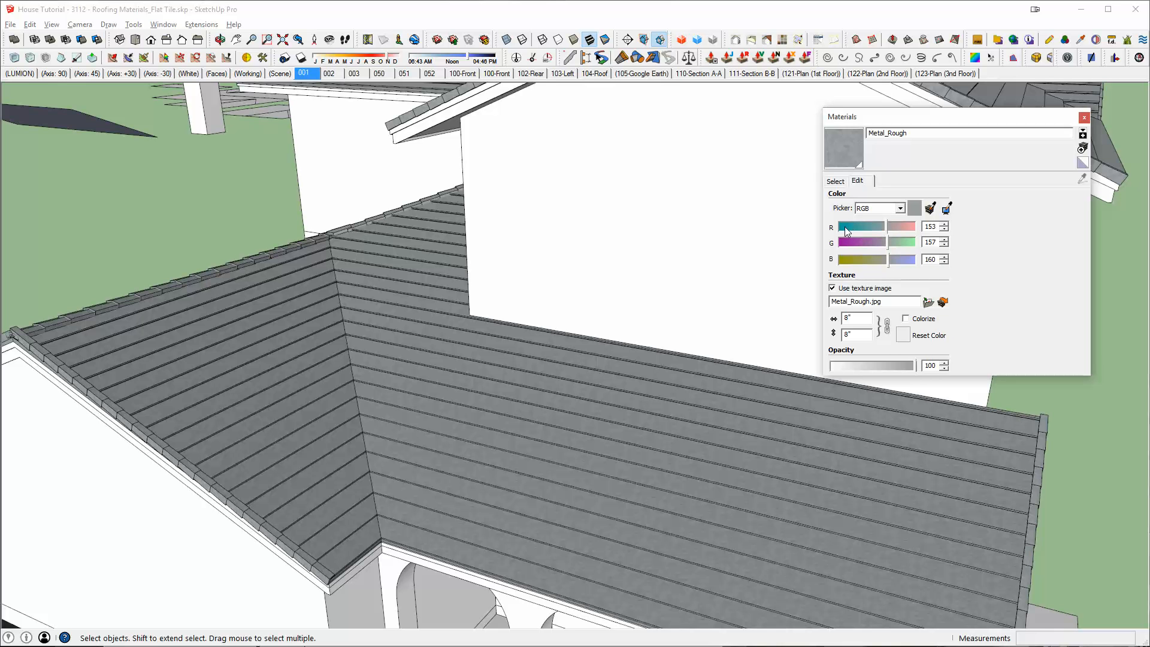
pyautogui.click(890, 208)
pyautogui.click(868, 230)
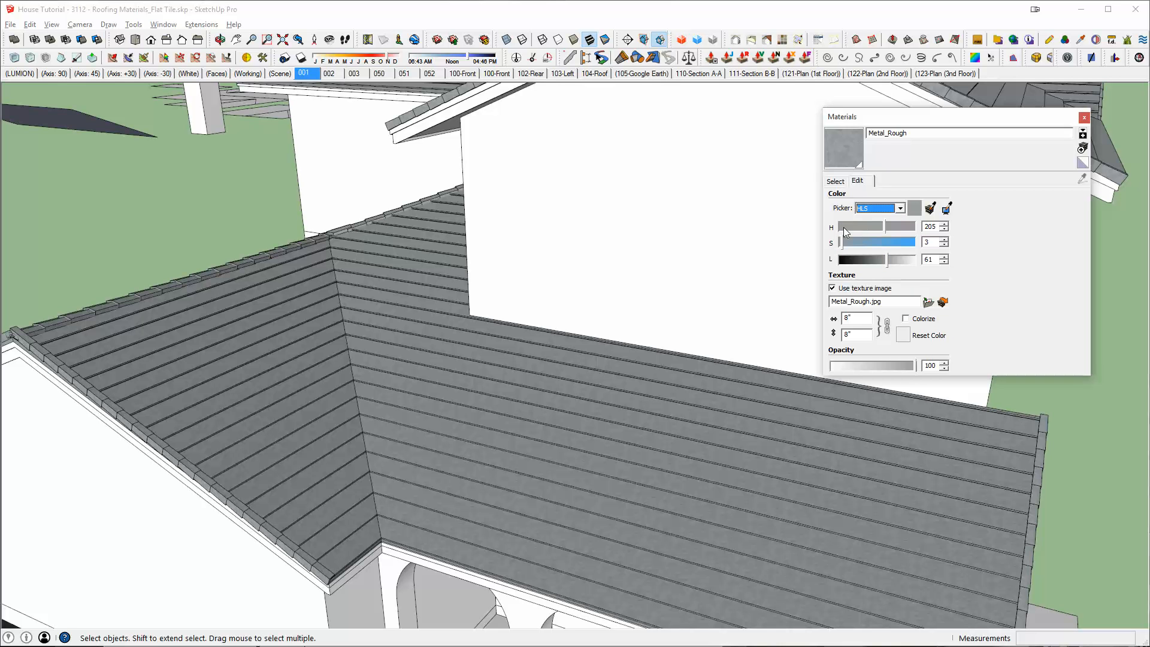
# Darken the Metal_Rough roof material by setting its lightness to 45
pyautogui.moveTo(882, 259); pyautogui.dragTo(909, 260)
pyautogui.moveTo(761, 383); pyautogui.dragTo(790, 352, button='middle')
pyautogui.click(869, 262)
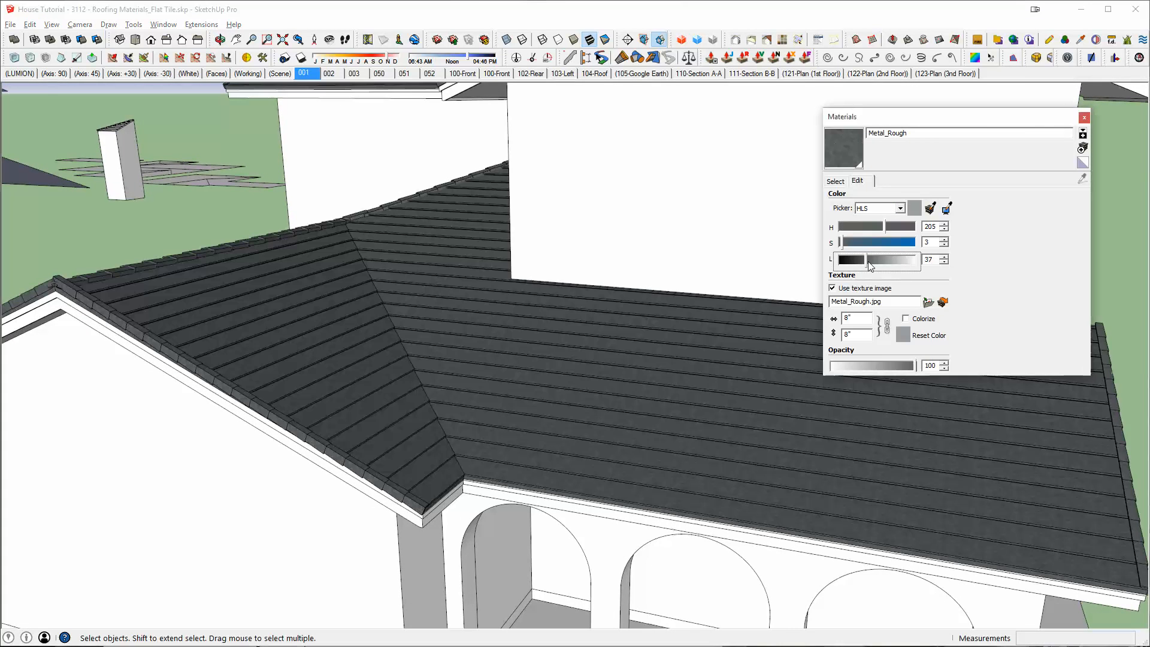
pyautogui.click(873, 262)
pyautogui.moveTo(779, 300)
pyautogui.mouseDown(button='middle')
pyautogui.moveTo(708, 441)
pyautogui.moveTo(849, 499)
pyautogui.moveTo(871, 533)
pyautogui.moveTo(465, 303)
pyautogui.moveTo(605, 403)
pyautogui.moveTo(467, 376)
pyautogui.moveTo(506, 216)
pyautogui.moveTo(598, 257)
pyautogui.moveTo(779, 282)
pyautogui.mouseUp(button='middle')
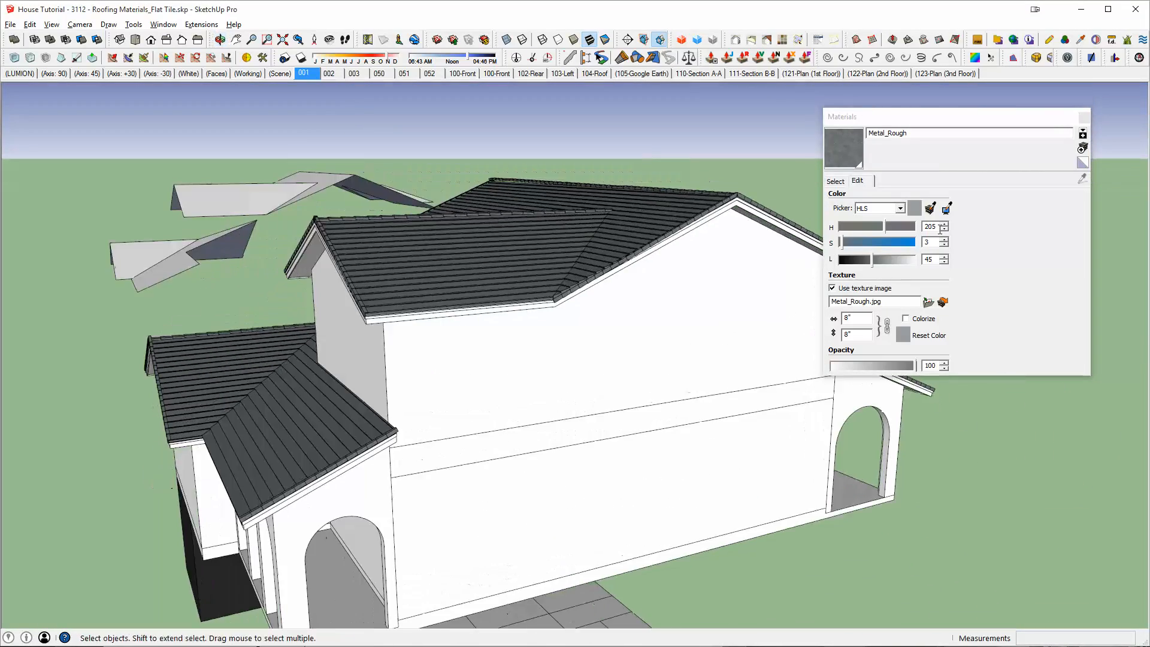
# Show the In Model materials and view the darkened roof from the front of the house
pyautogui.click(836, 181)
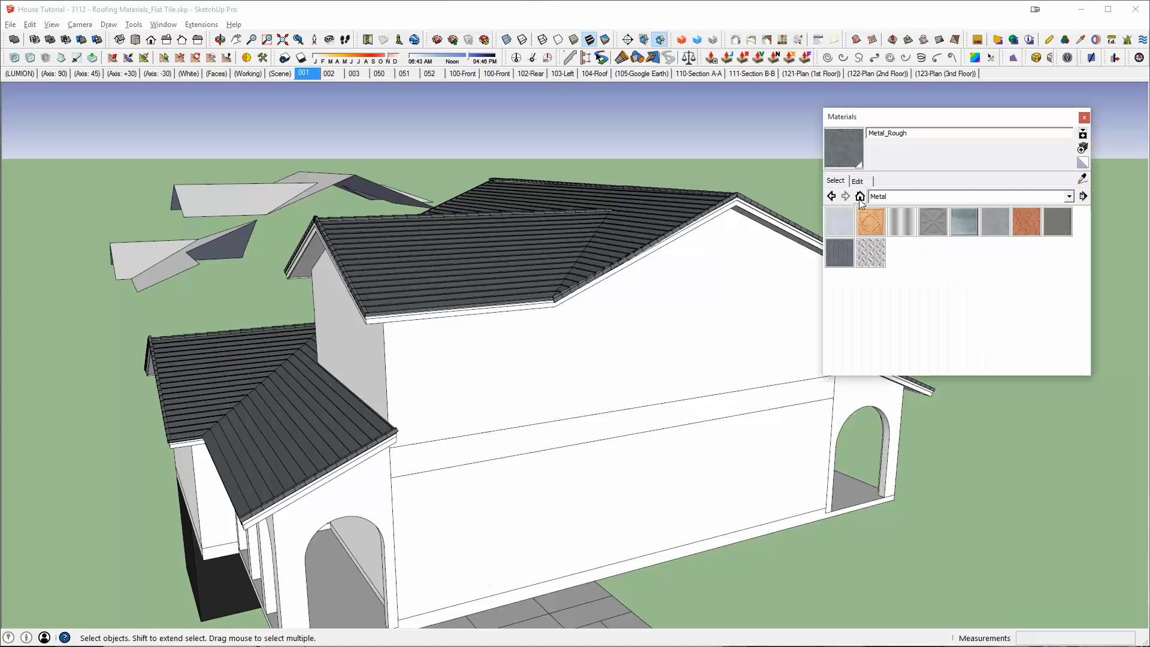
pyautogui.click(860, 196)
pyautogui.moveTo(342, 296); pyautogui.dragTo(582, 410, button='middle')
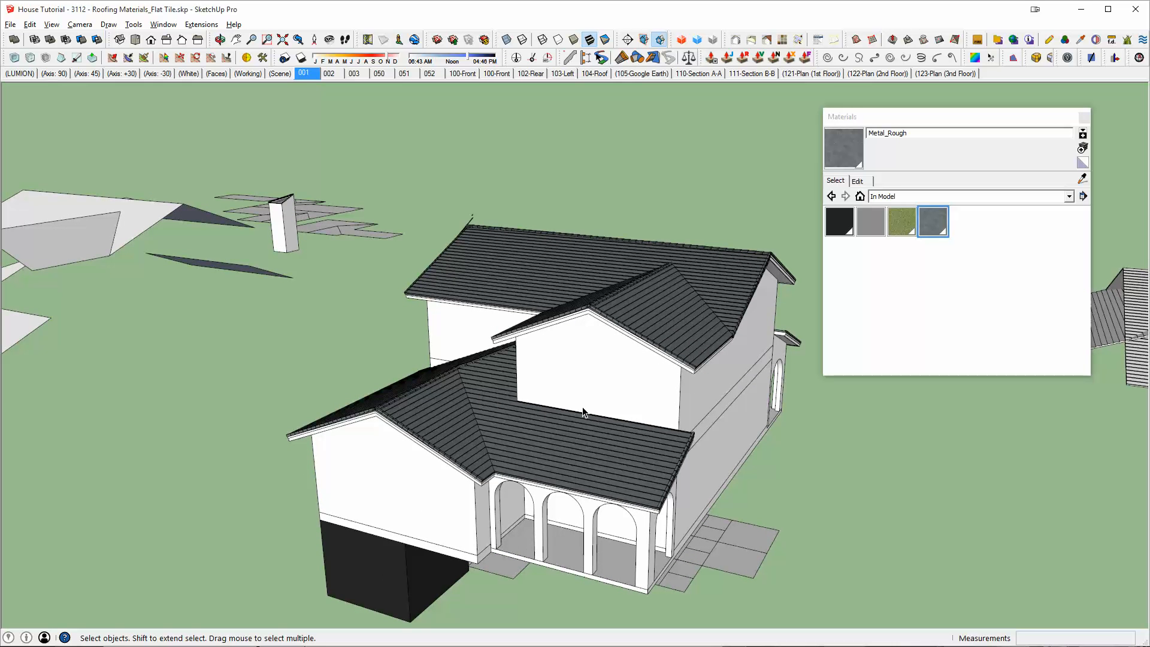